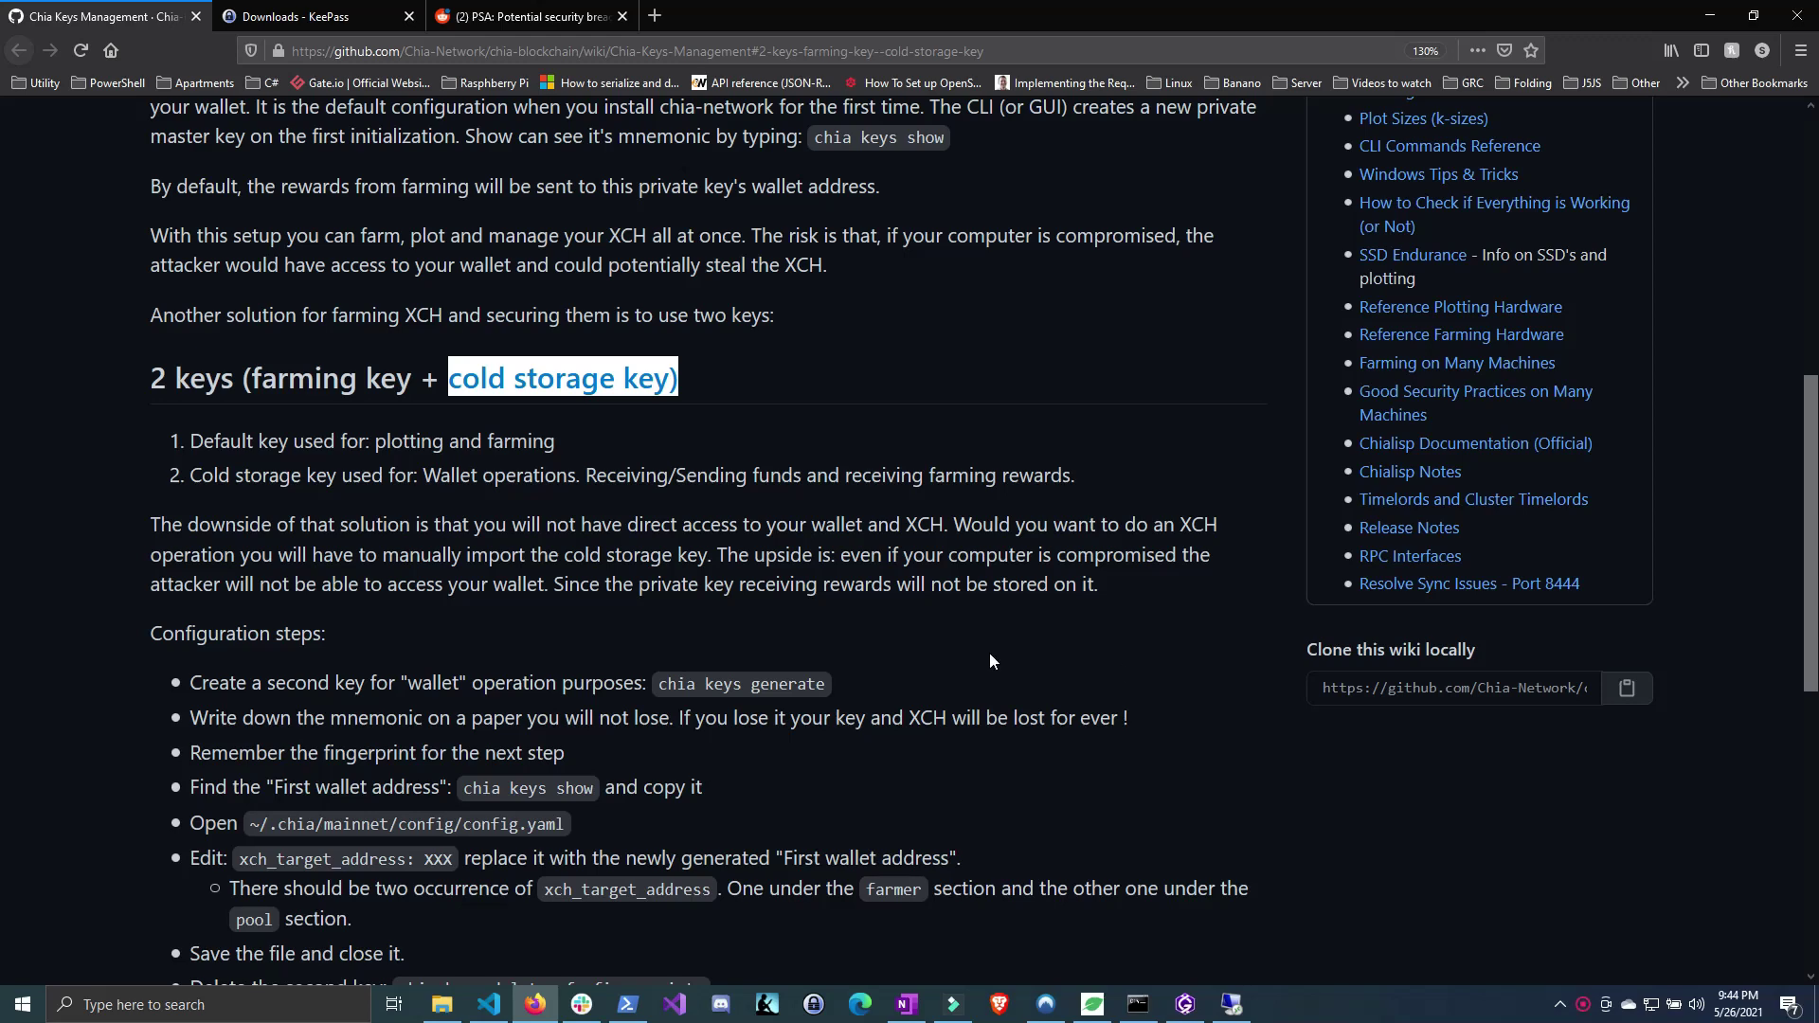
Highlight "cold storage key" in the 2 keys heading of the Chia Keys Management wiki page
{"action": "left_click", "coordinate": [453, 379]}
{"action": "left_click_drag", "start_coordinate": [449, 378], "coordinate": [704, 392]}
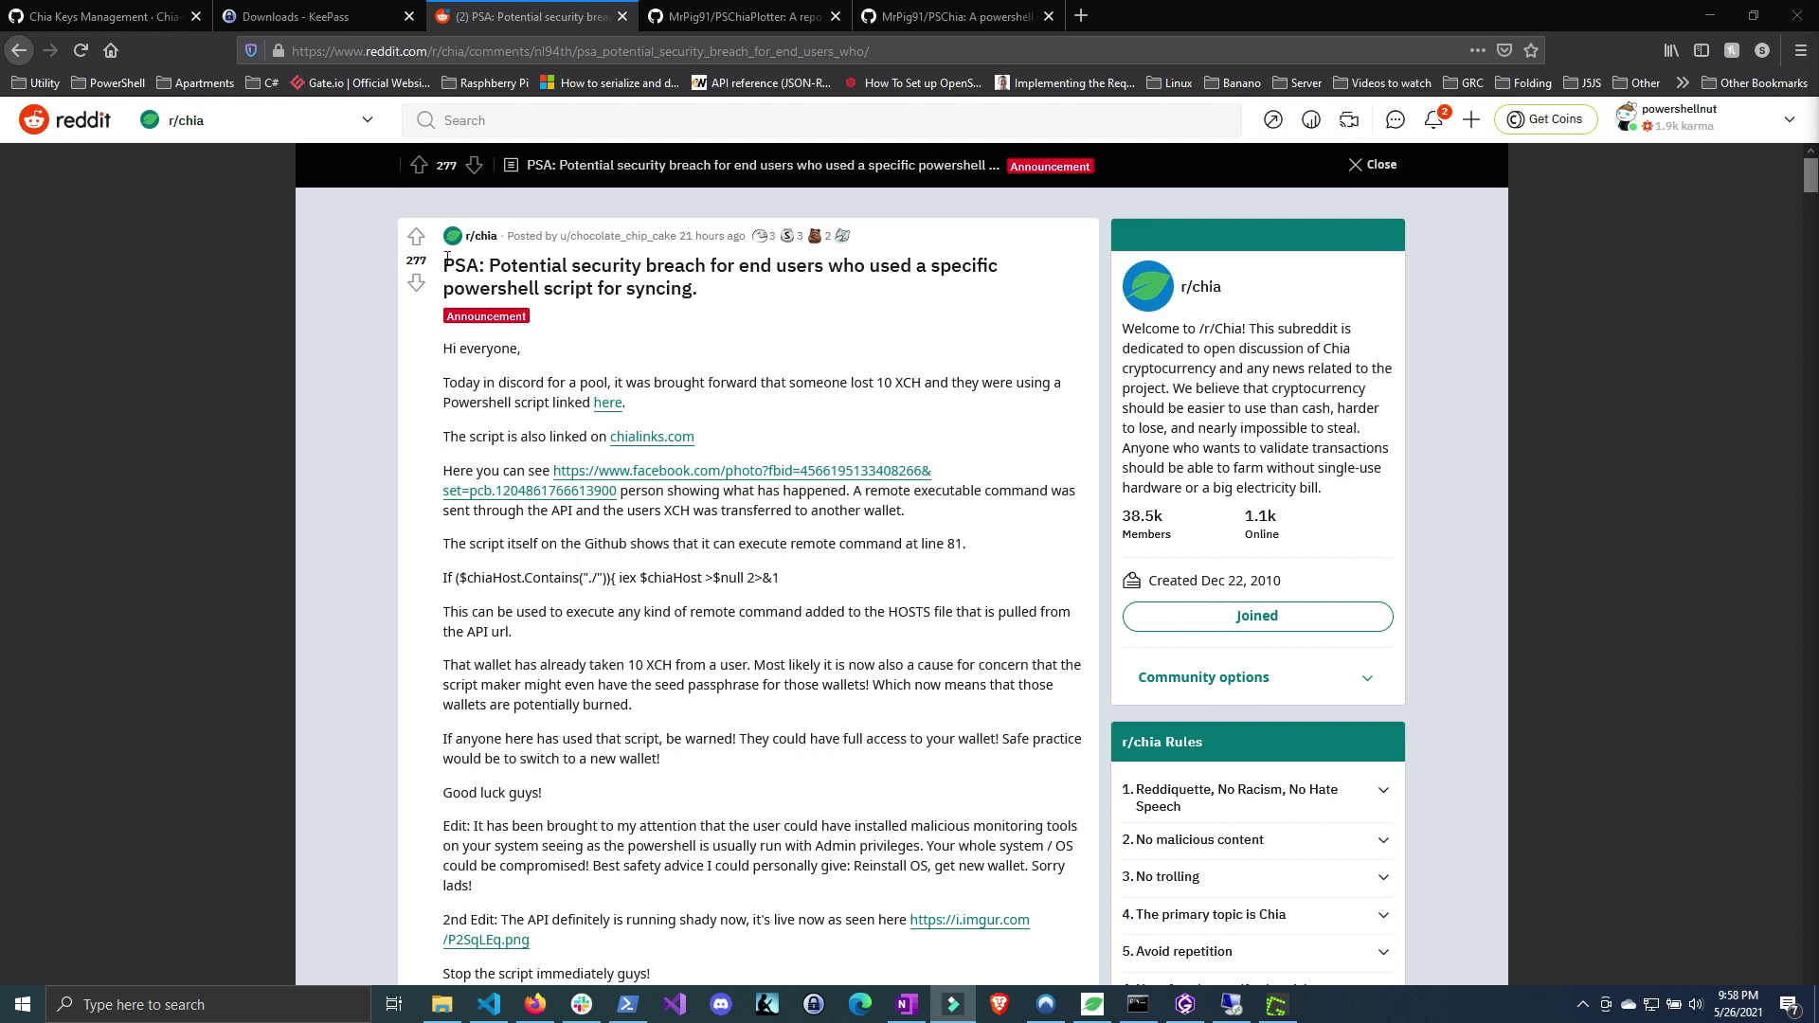
Examine the Reddit security-breach PSA, highlighting its title, the 10 XCH loss and the quoted $chiaHost remote-command line
{"action": "left_click_drag", "start_coordinate": [443, 264], "coordinate": [735, 308]}
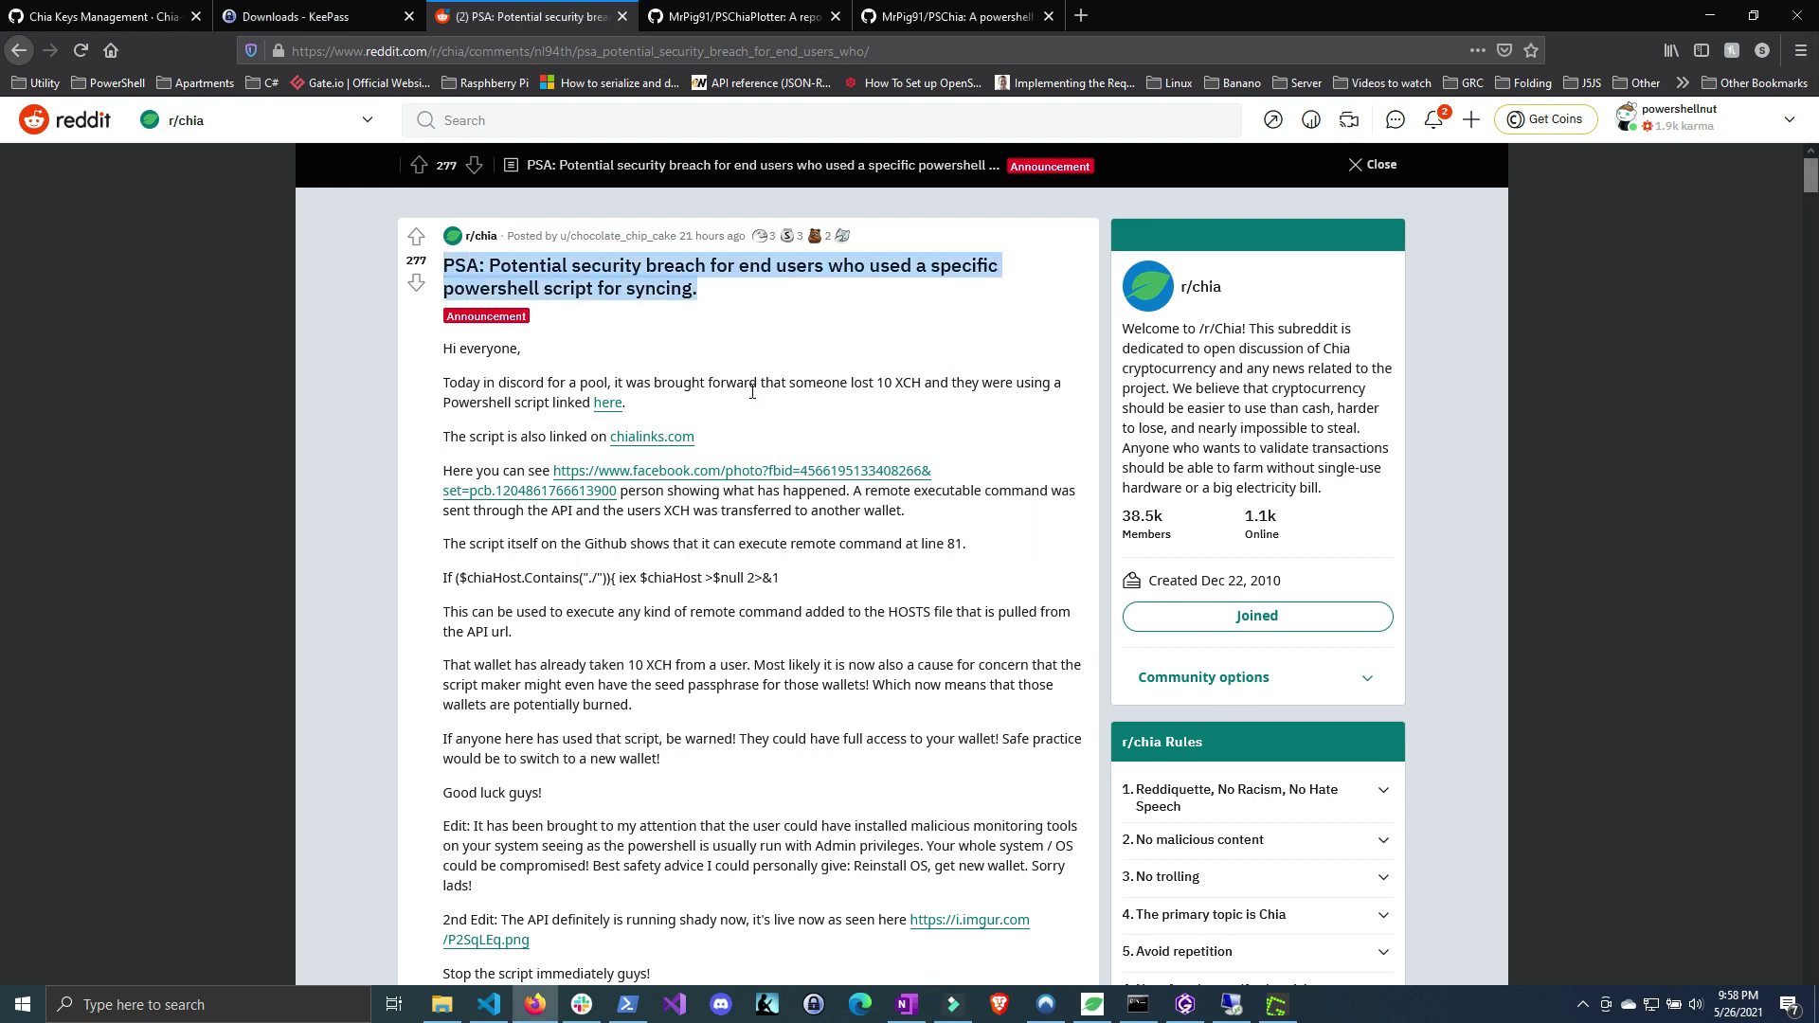
{"action": "left_click", "coordinate": [791, 366]}
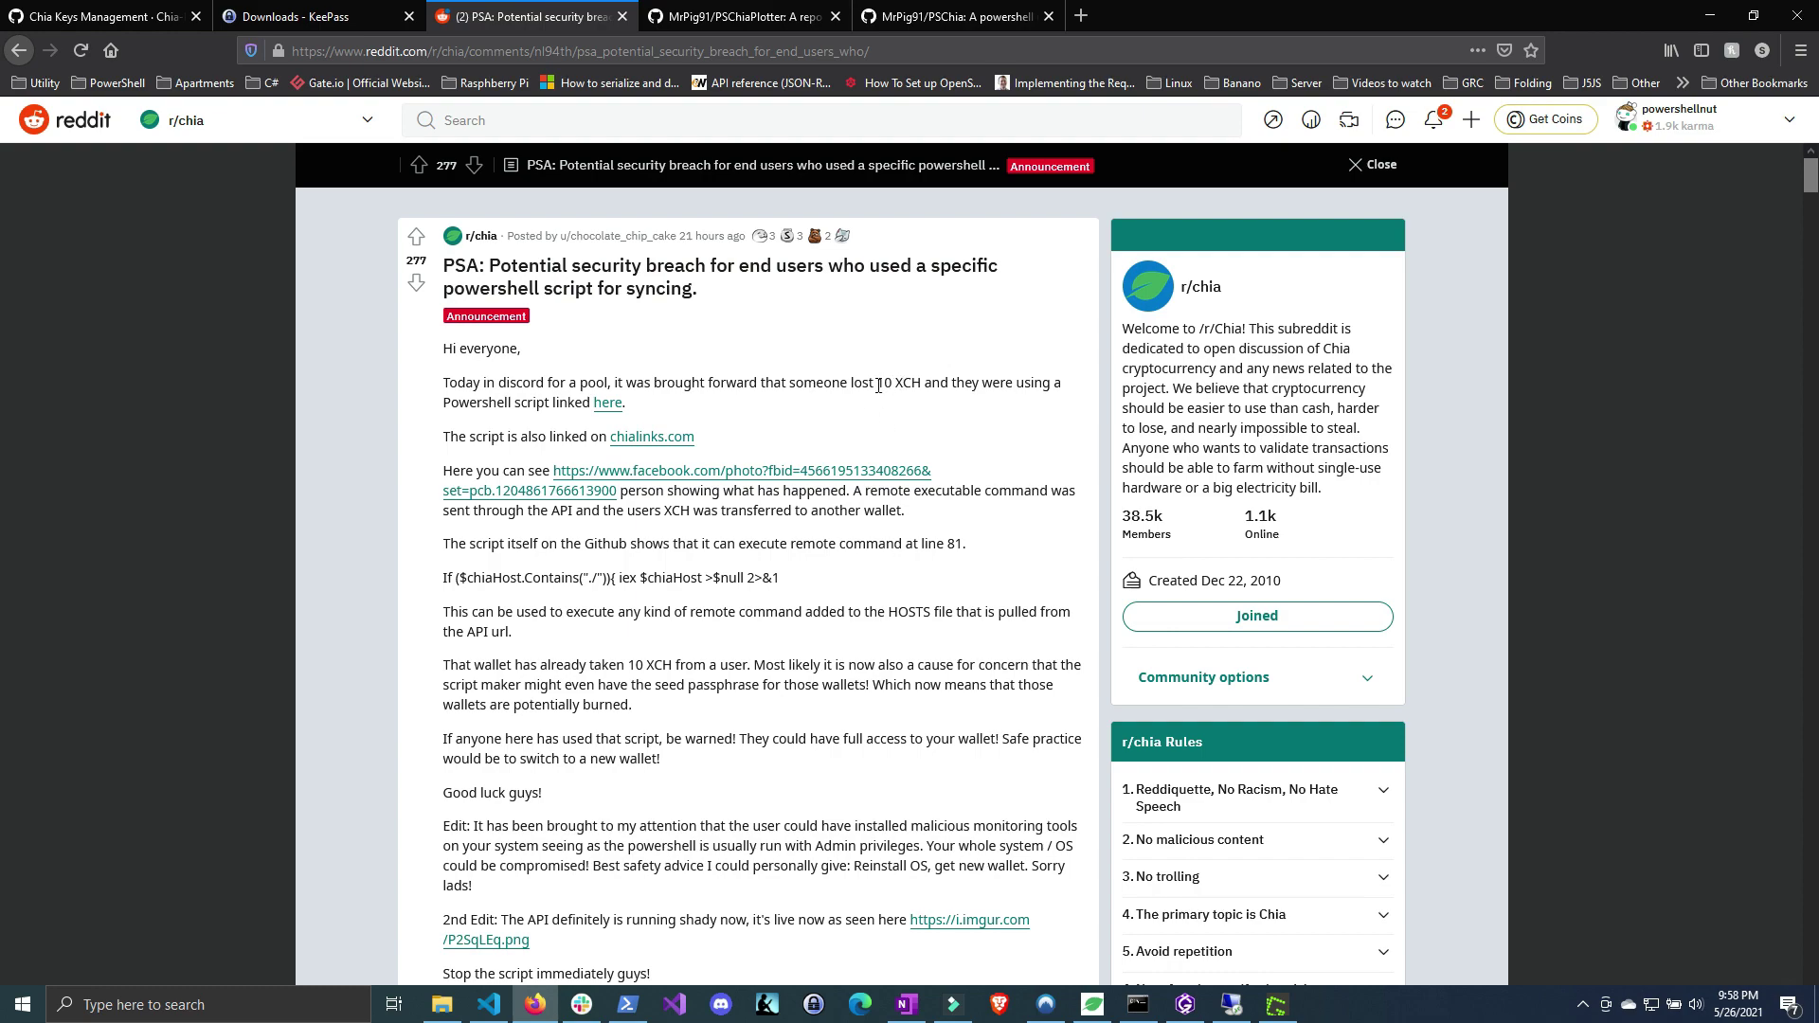
{"action": "left_click_drag", "start_coordinate": [876, 385], "coordinate": [939, 395]}
{"action": "scroll", "coordinate": [939, 394], "scroll_direction": "down", "scroll_amount": 10}
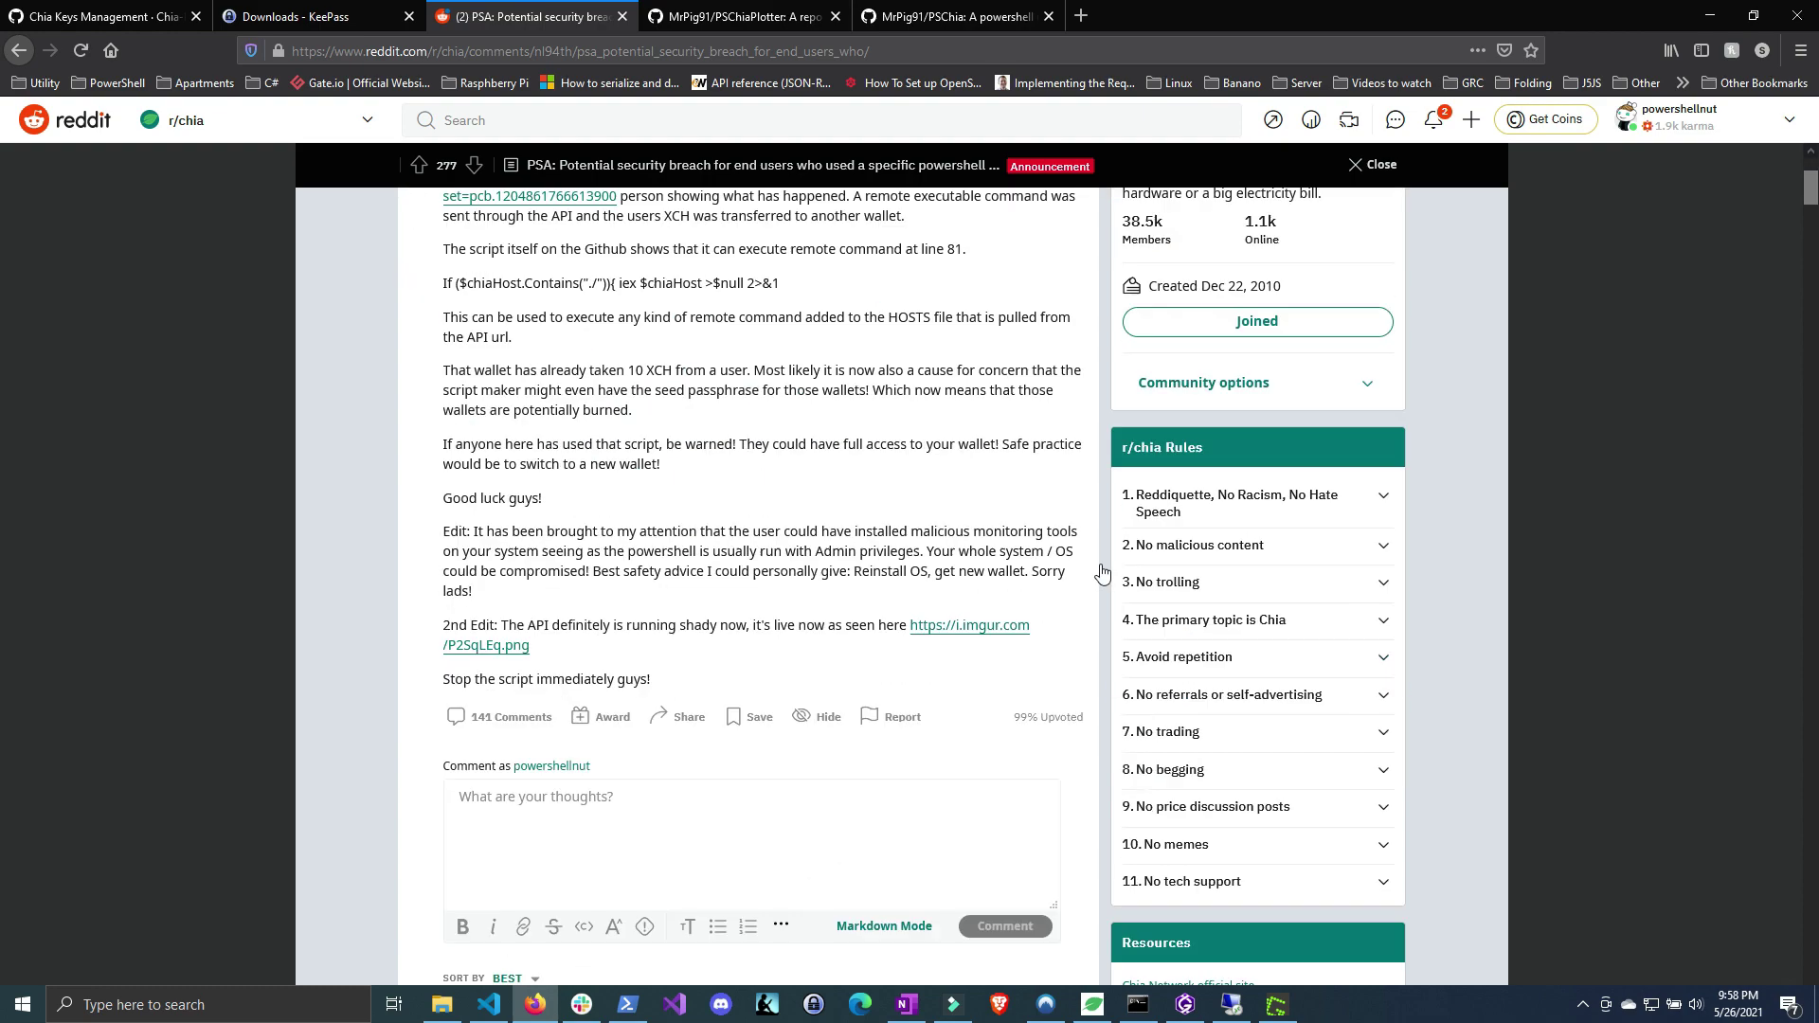
{"action": "scroll", "coordinate": [972, 610], "scroll_direction": "up", "scroll_amount": 9}
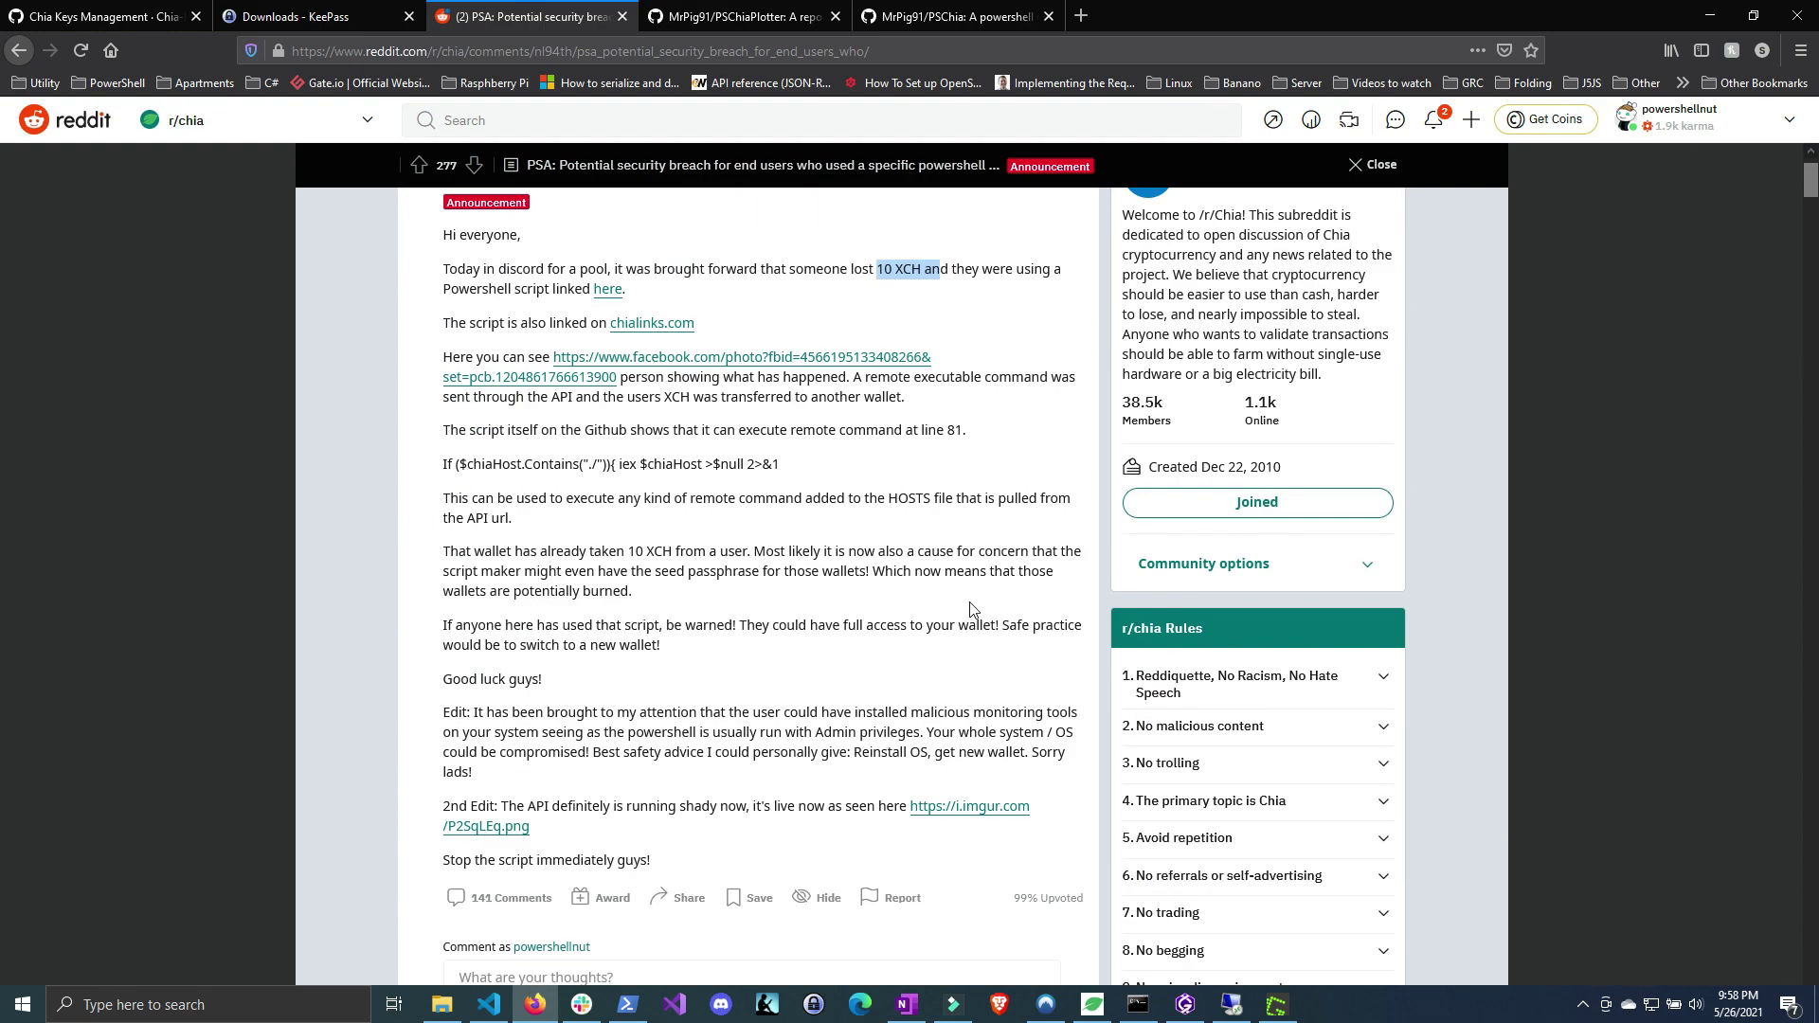
{"action": "scroll", "coordinate": [972, 610], "scroll_direction": "up", "scroll_amount": 2}
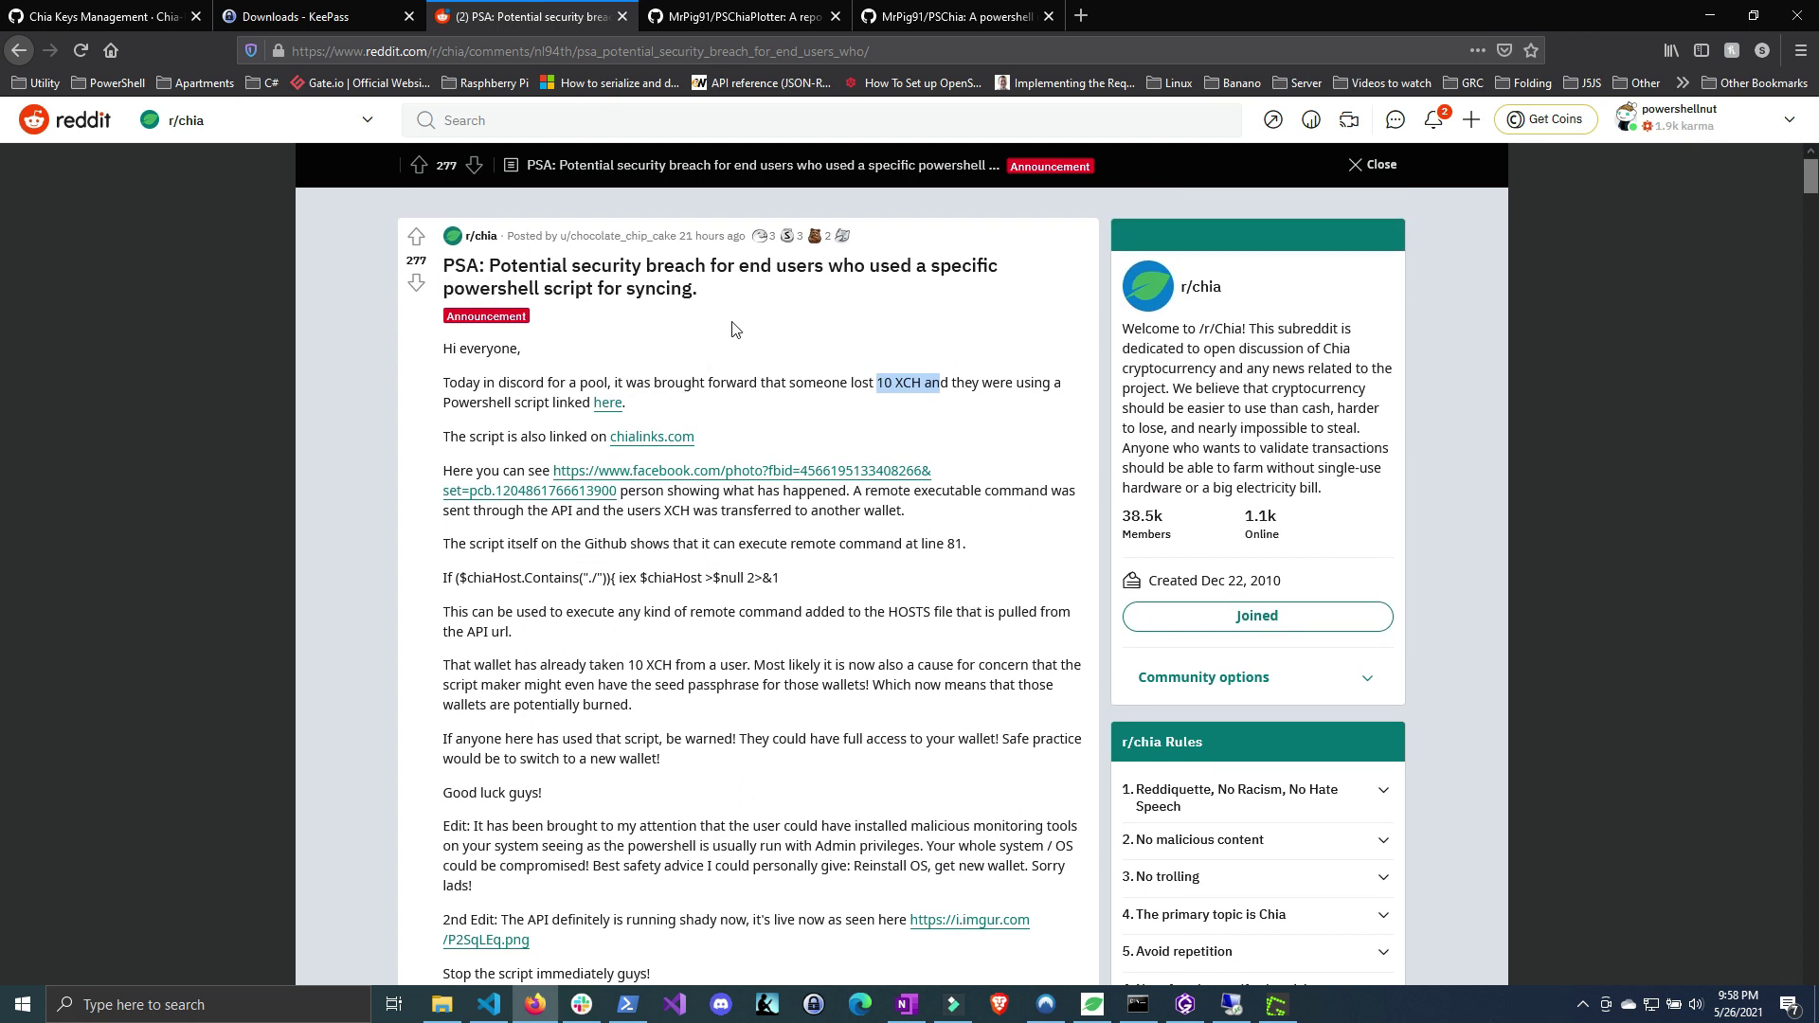
{"action": "left_click_drag", "start_coordinate": [709, 295], "coordinate": [632, 294]}
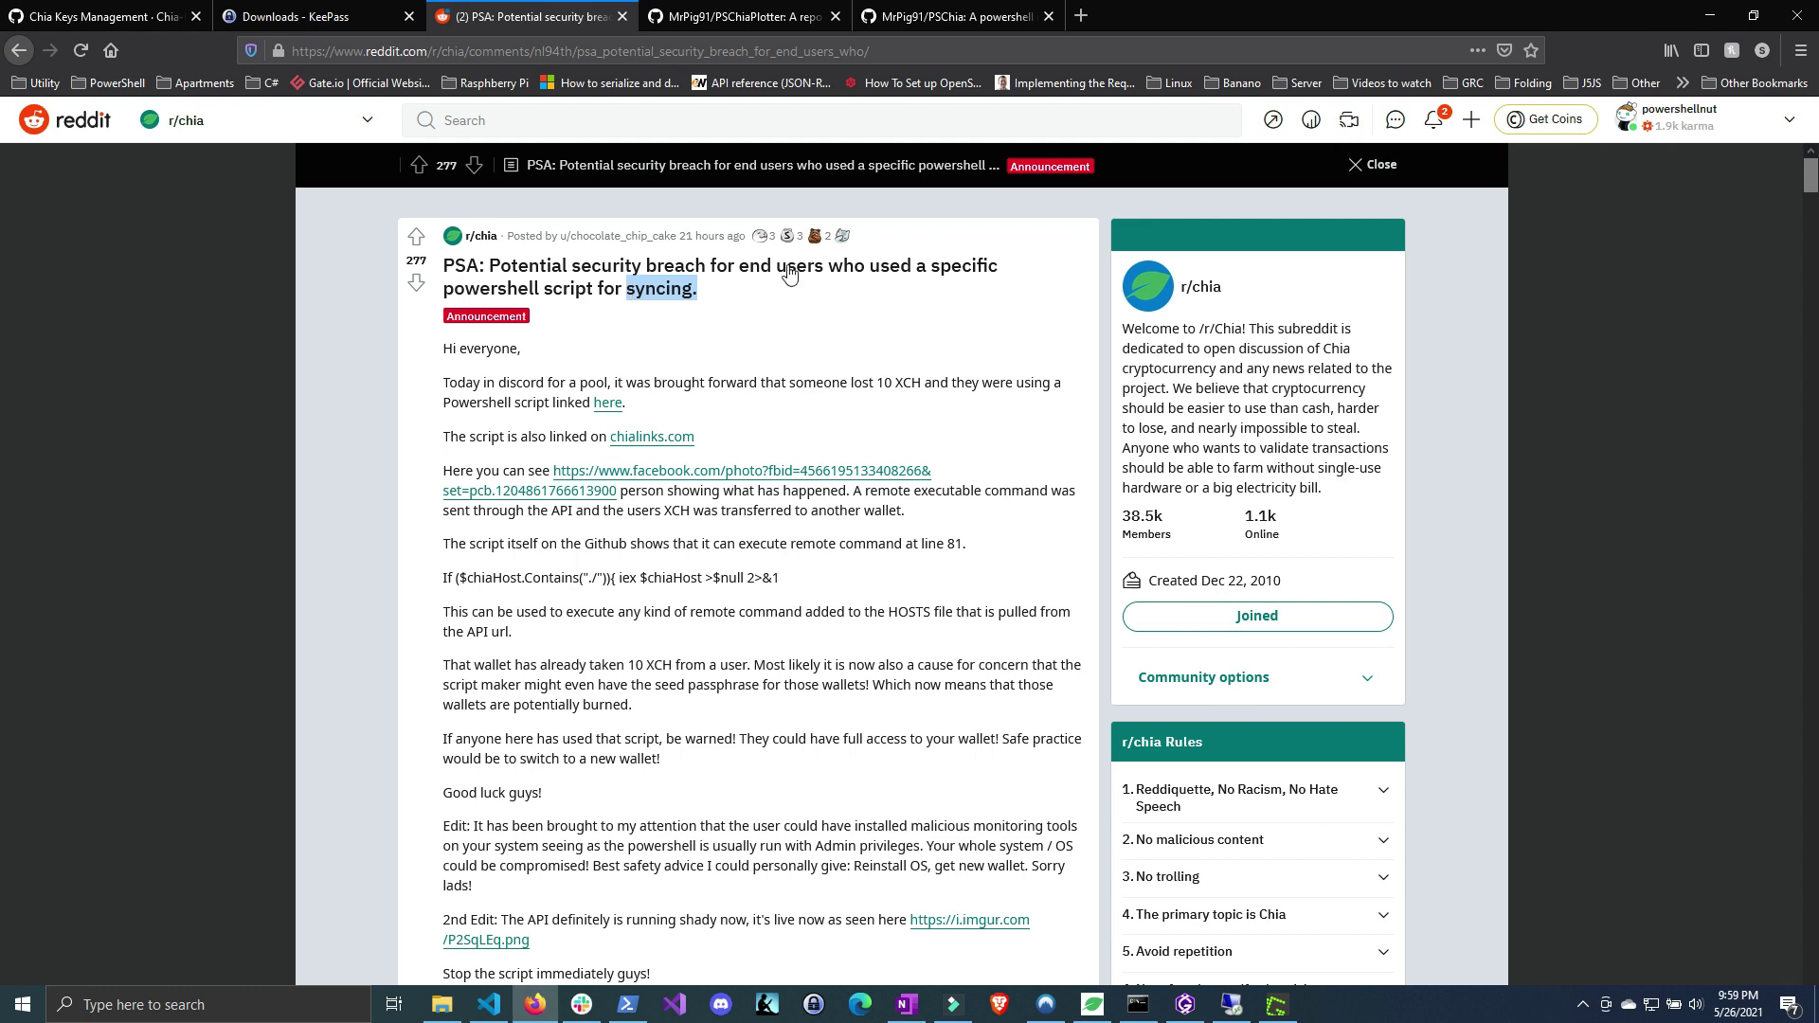
{"action": "left_click", "coordinate": [873, 583]}
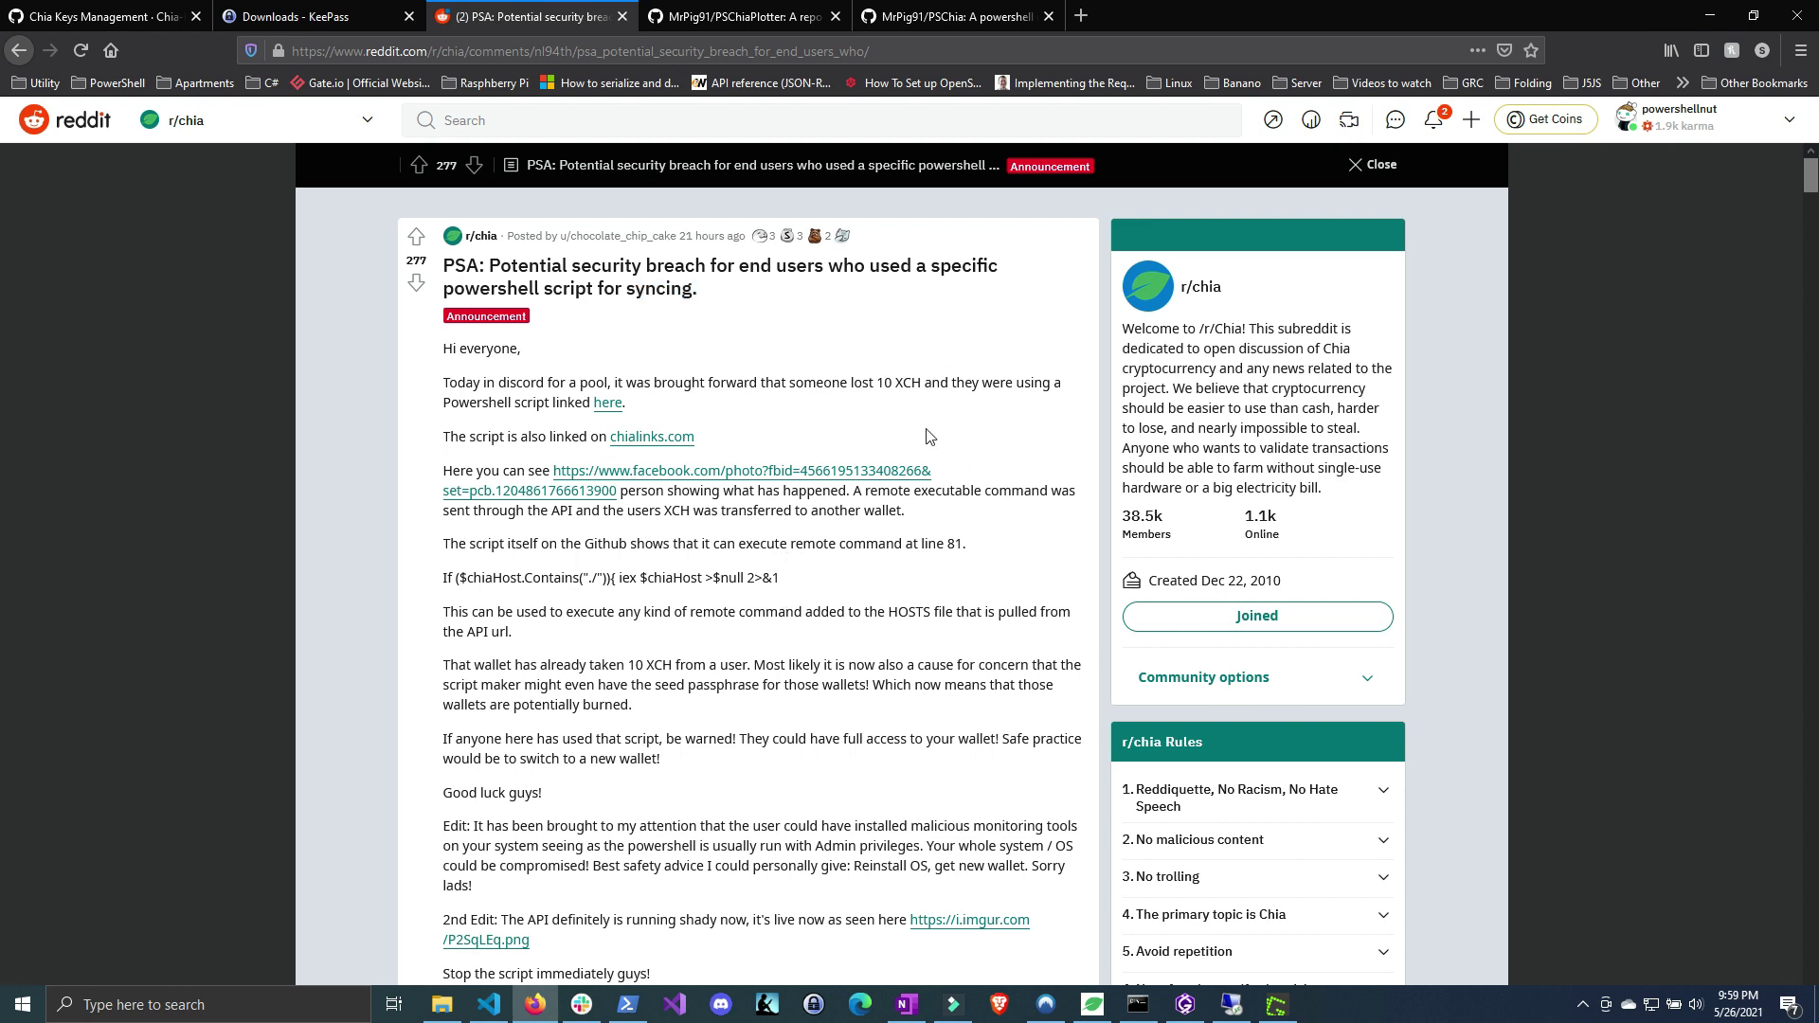
{"action": "left_click_drag", "start_coordinate": [877, 382], "coordinate": [927, 380]}
{"action": "left_click_drag", "start_coordinate": [786, 578], "coordinate": [427, 579]}
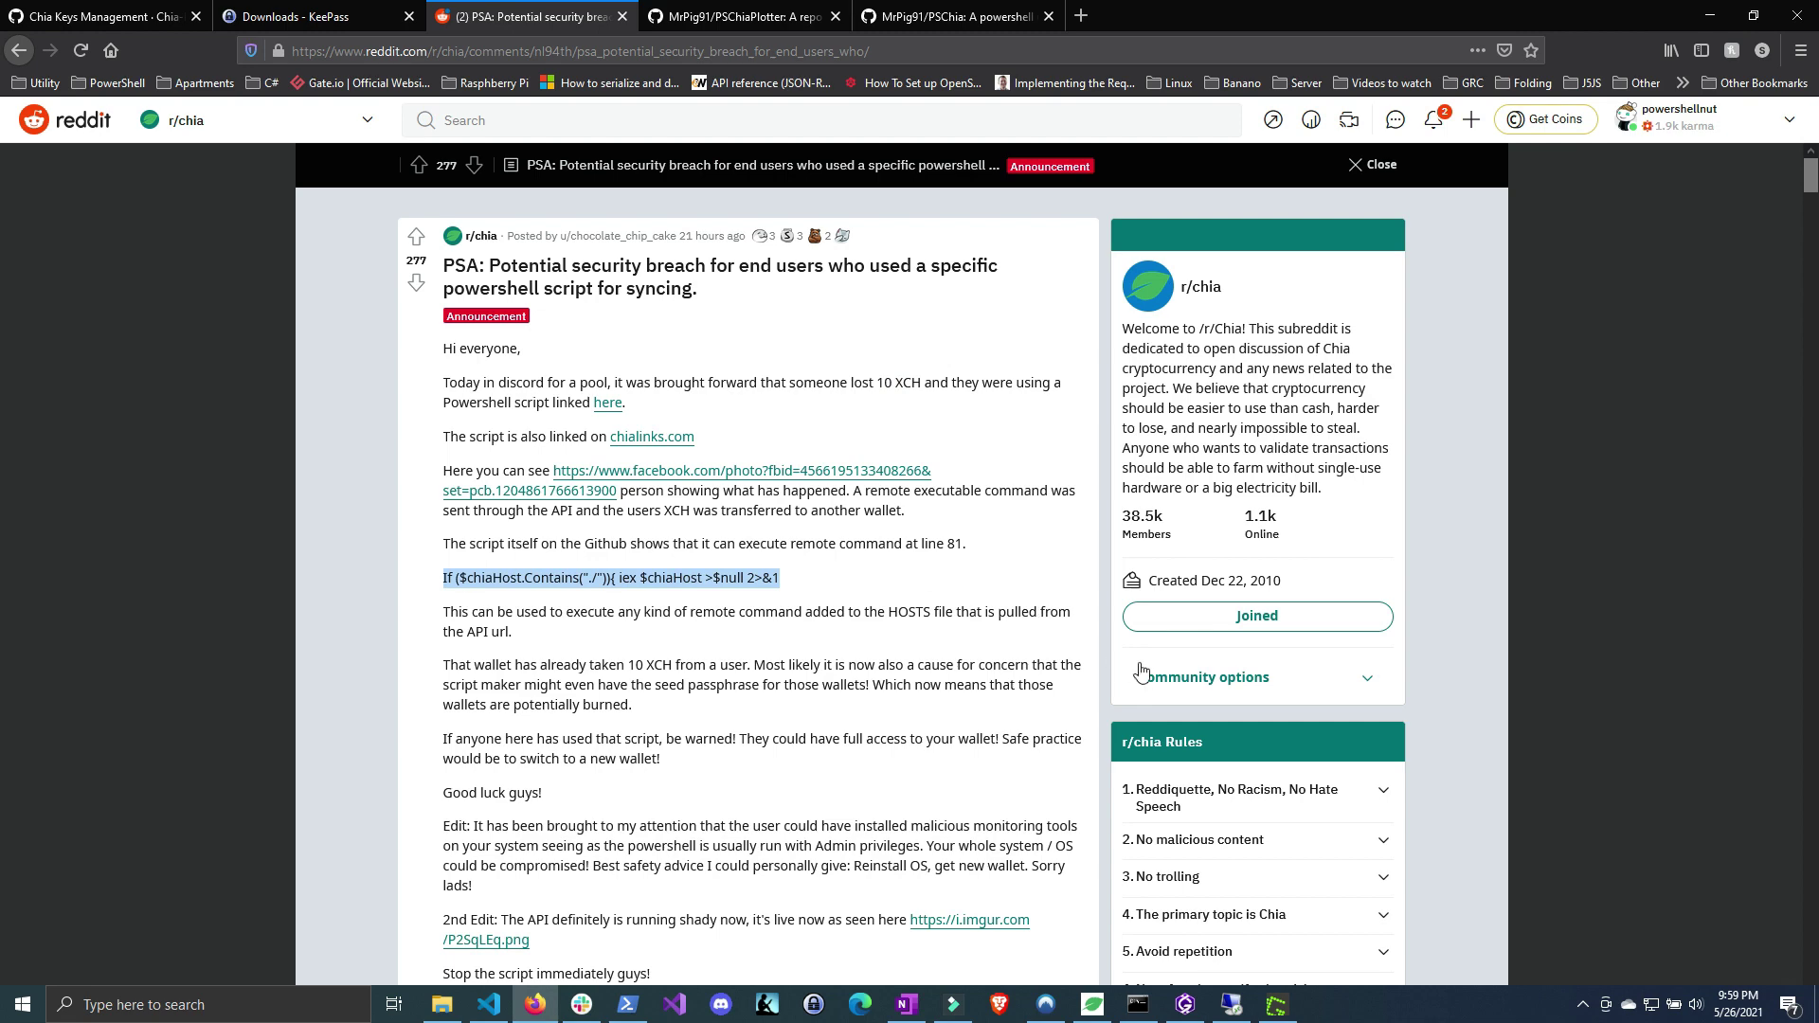
Read the rest of the Reddit PSA, including the new-wallet advice and both edits
{"action": "scroll", "coordinate": [928, 531], "scroll_direction": "down", "scroll_amount": 2}
{"action": "left_click", "coordinate": [830, 442]}
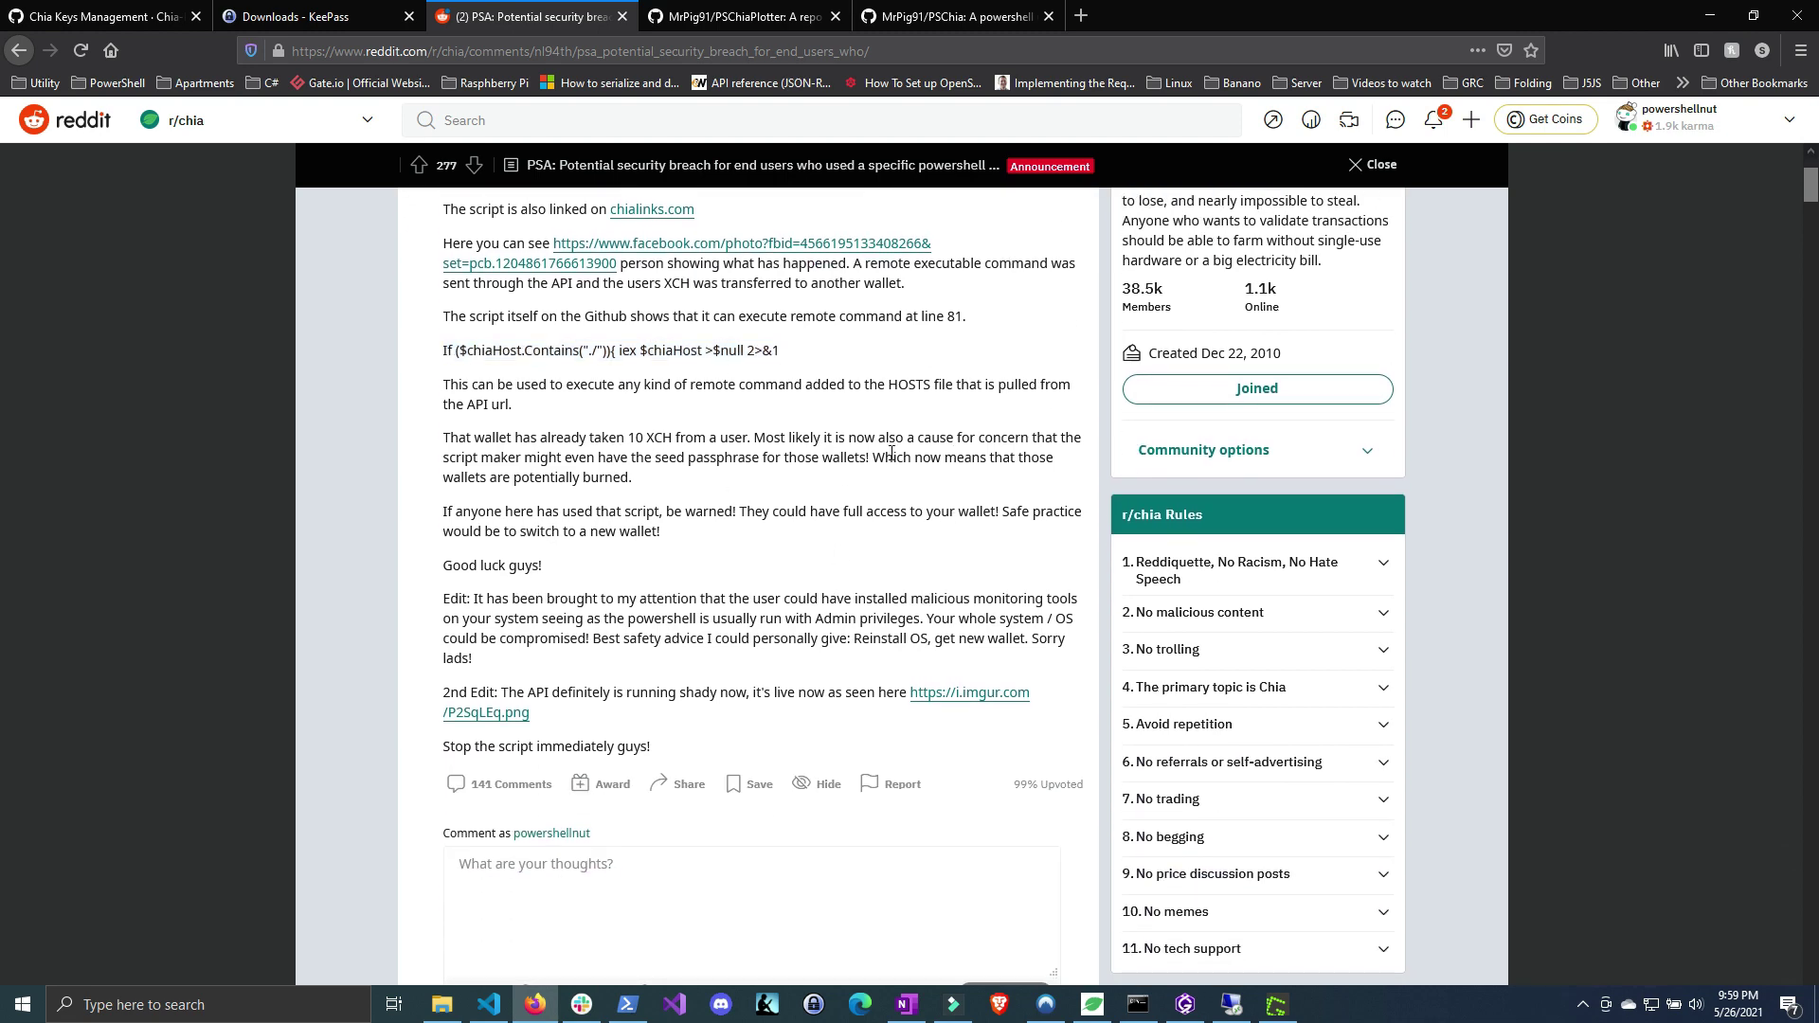
{"action": "scroll", "coordinate": [891, 455], "scroll_direction": "up", "scroll_amount": 2}
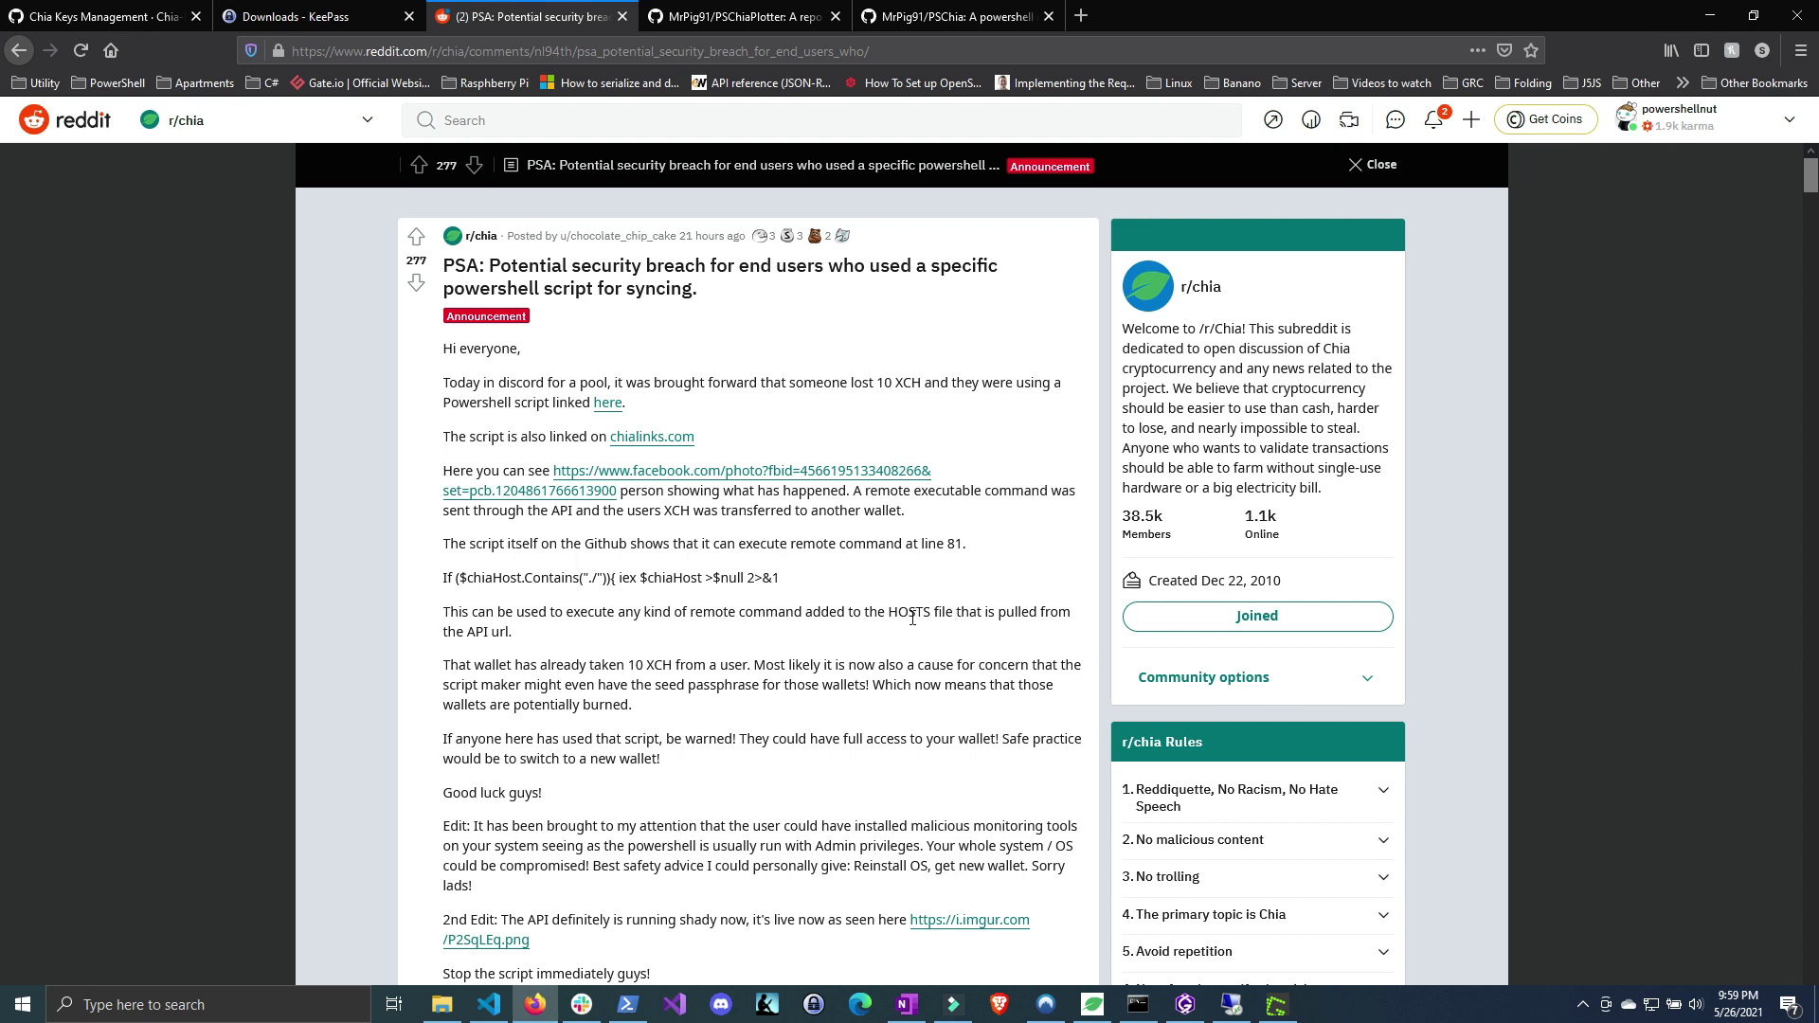
{"action": "scroll", "coordinate": [913, 618], "scroll_direction": "down", "scroll_amount": 1}
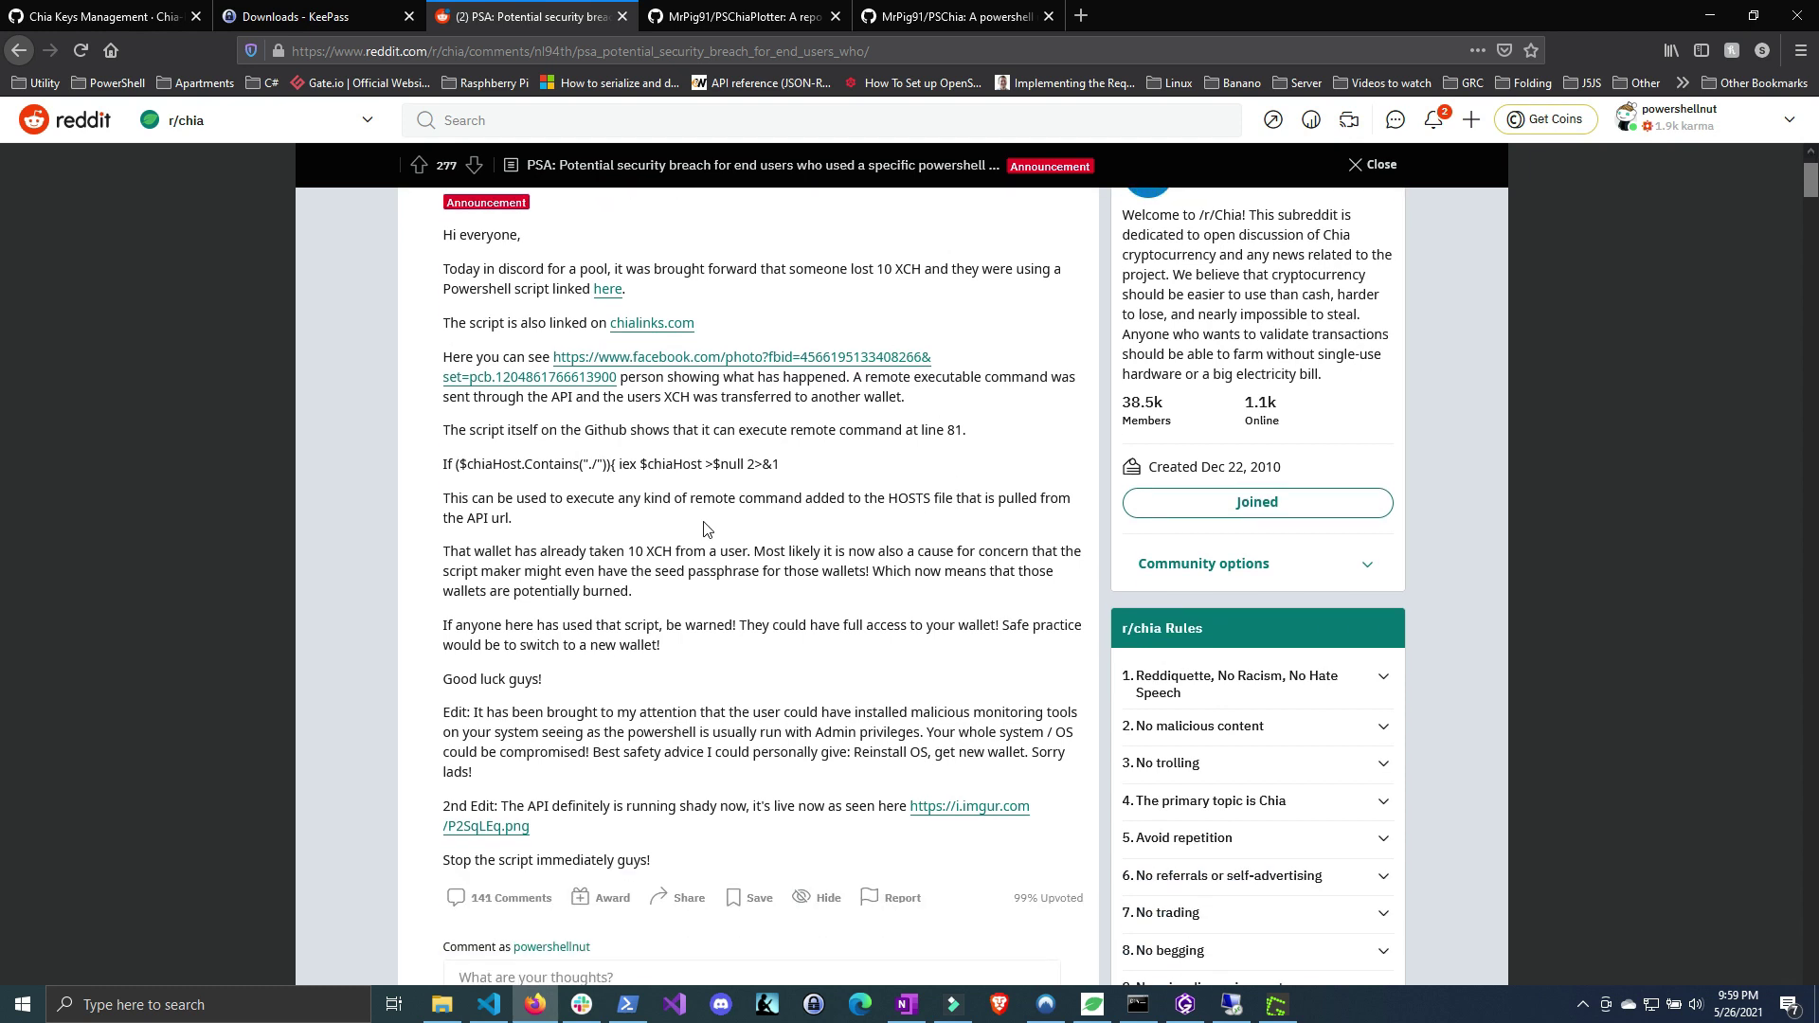
{"action": "scroll", "coordinate": [752, 544], "scroll_direction": "down", "scroll_amount": 3}
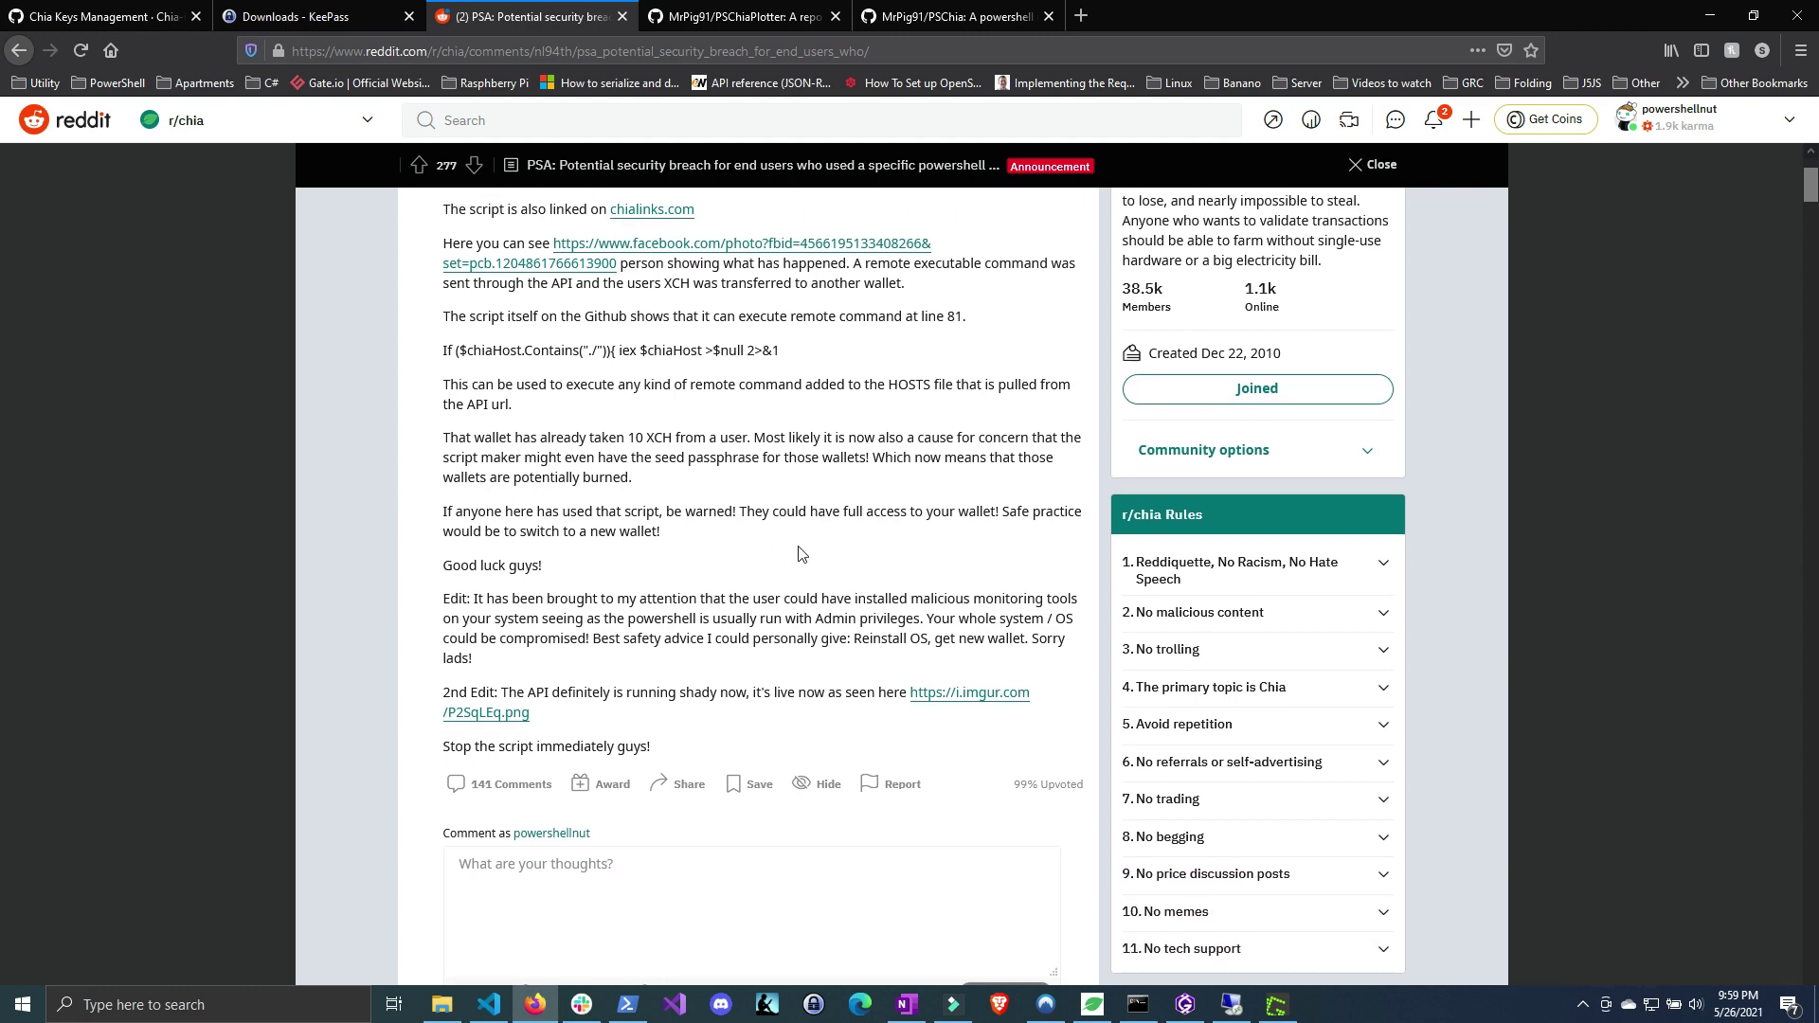
{"action": "scroll", "coordinate": [801, 560], "scroll_direction": "down", "scroll_amount": 3}
{"action": "scroll", "coordinate": [799, 557], "scroll_direction": "up", "scroll_amount": 4}
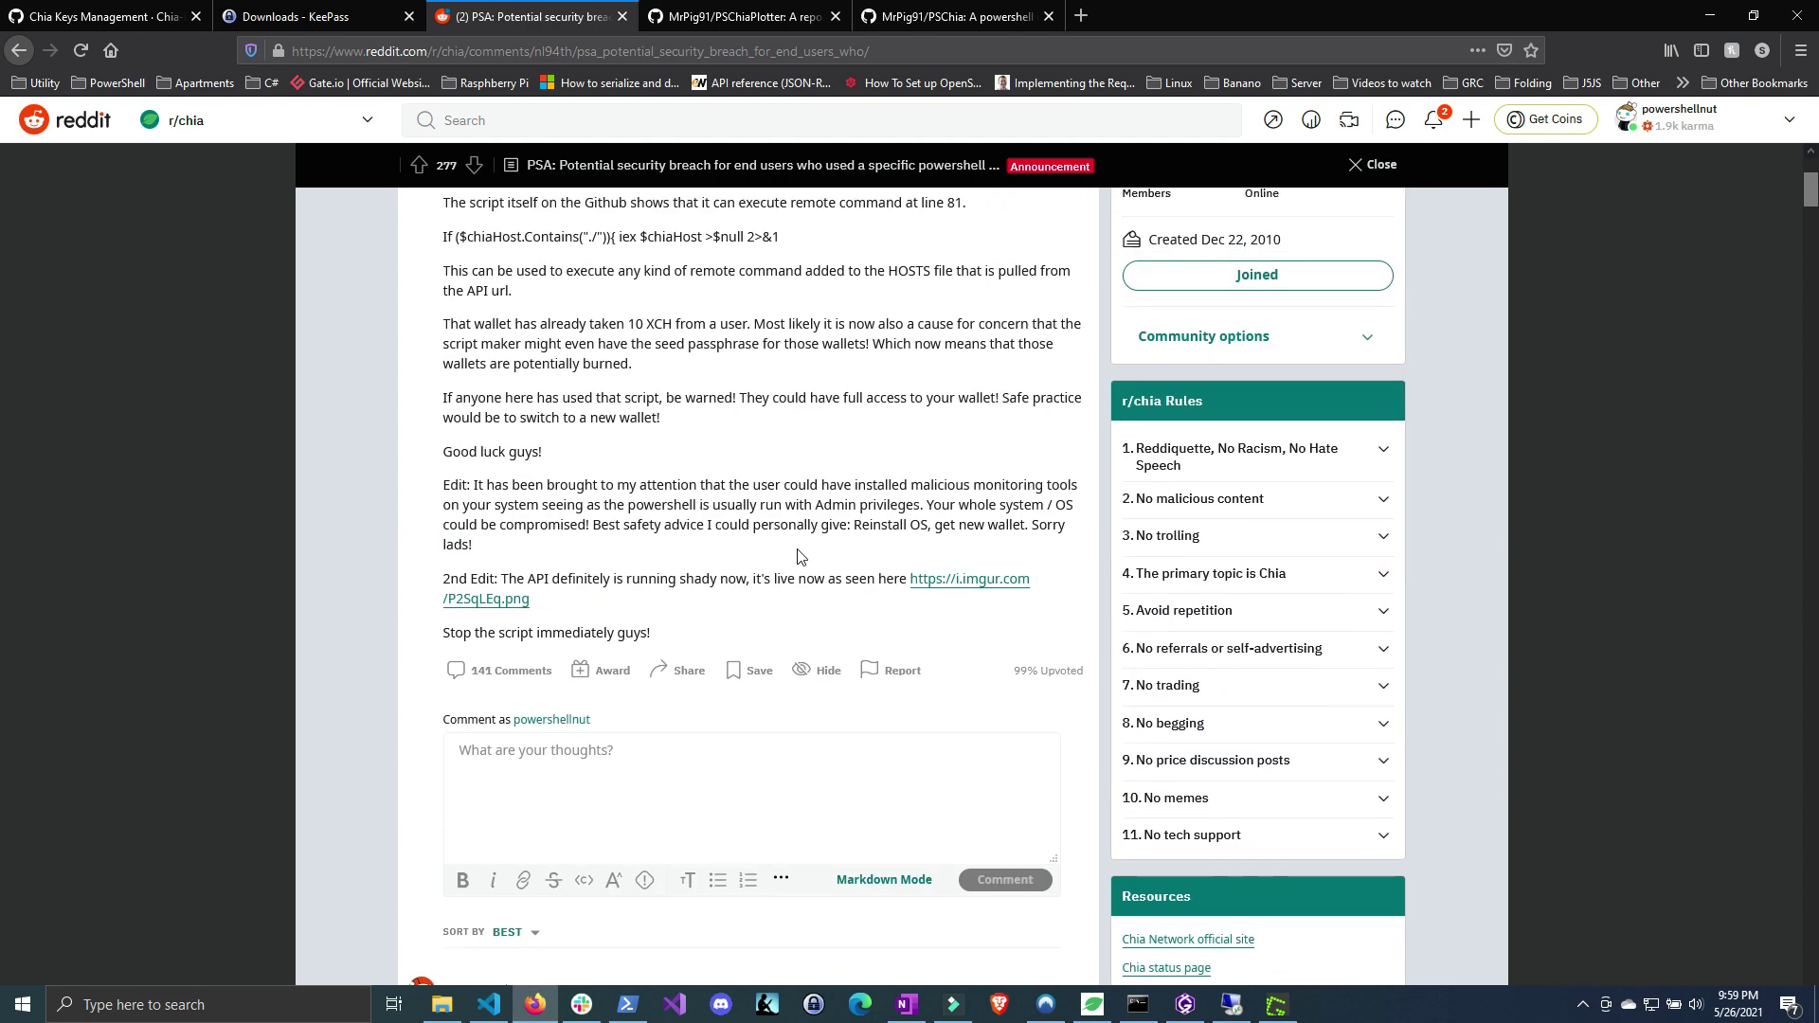
Look over the PSChiaPlotter and PSChia repositories on GitHub, including PSChiaPlotter's file list and README installation section
{"action": "left_click", "coordinate": [703, 27]}
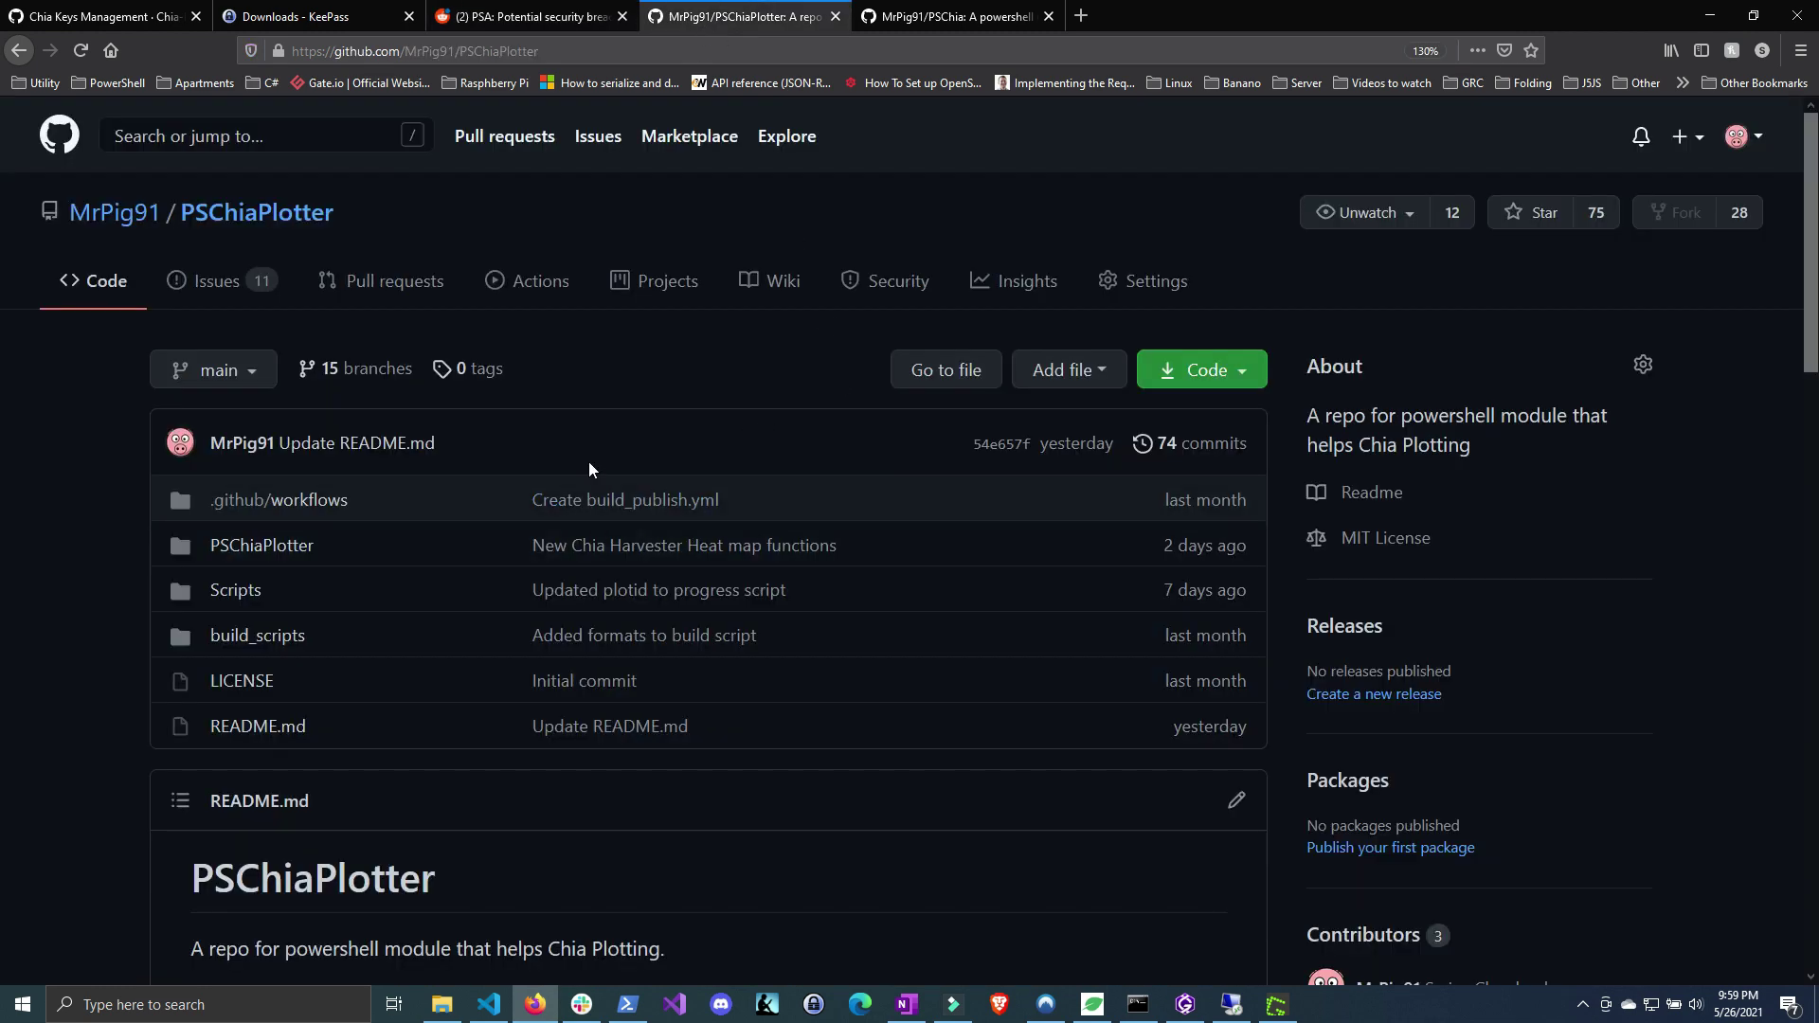
{"action": "scroll", "coordinate": [644, 548], "scroll_direction": "down", "scroll_amount": 6}
{"action": "scroll", "coordinate": [644, 548], "scroll_direction": "up", "scroll_amount": 4}
{"action": "left_click", "coordinate": [957, 19]}
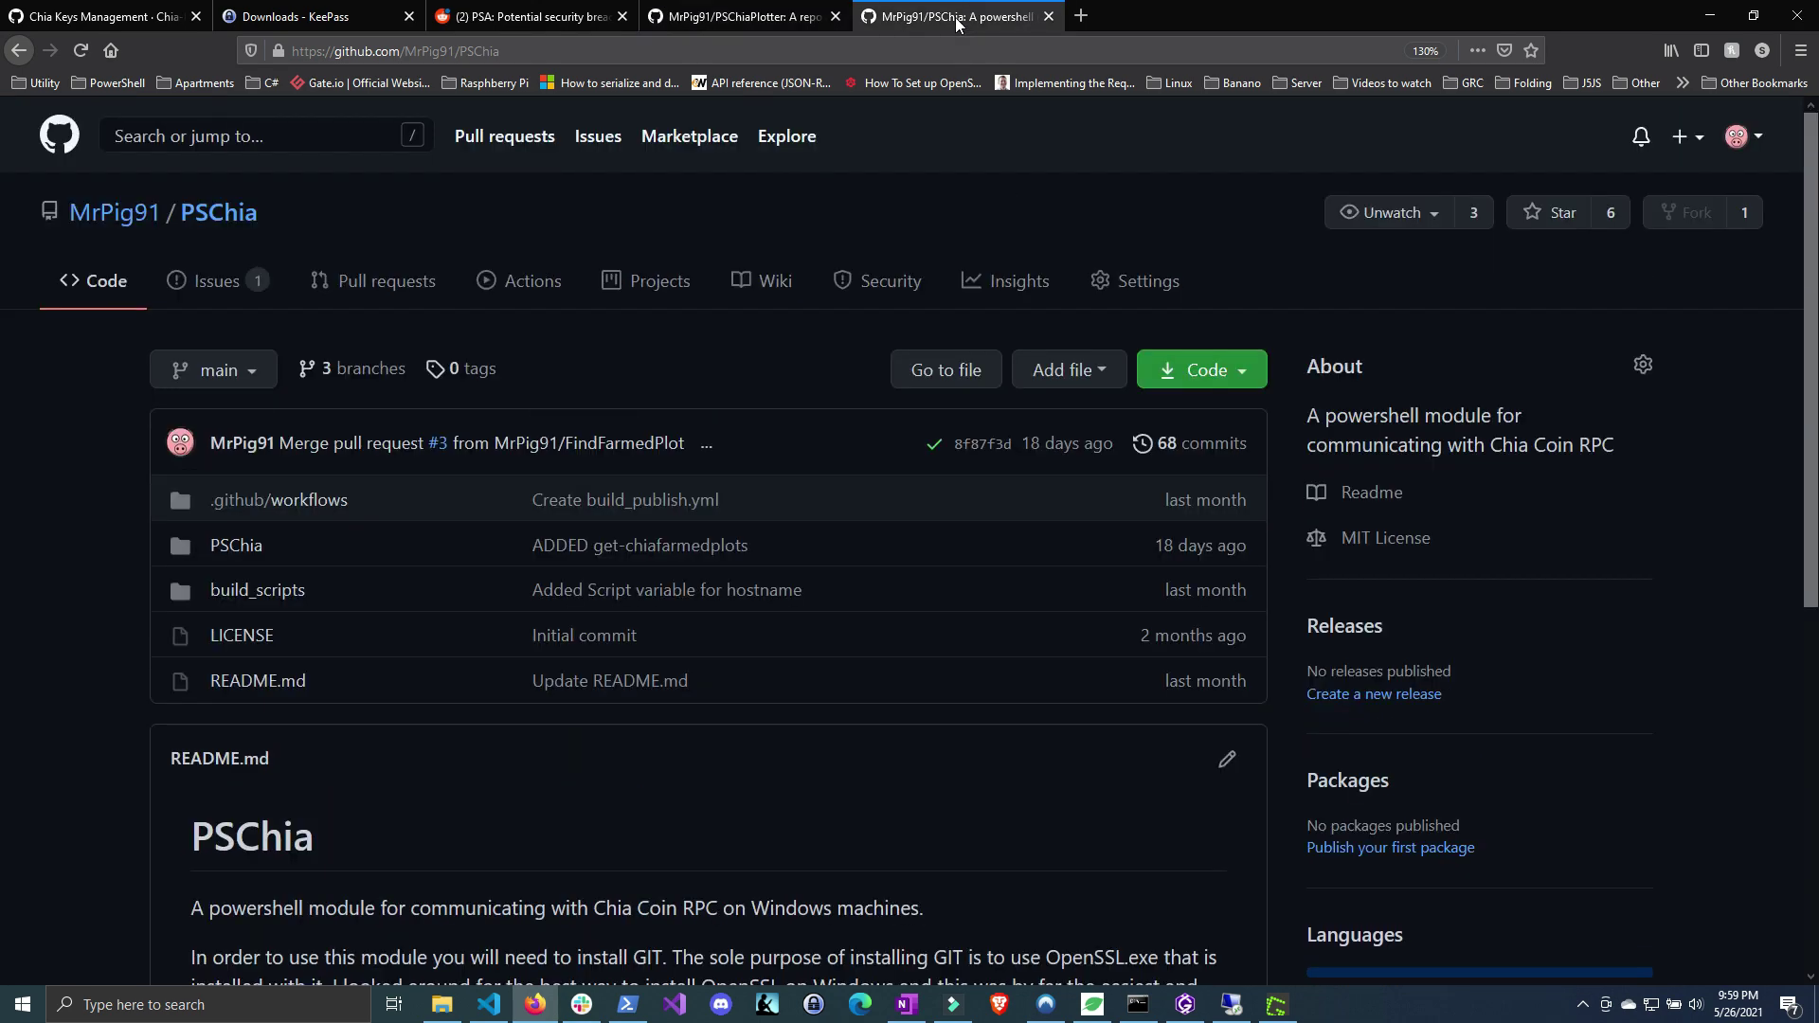
{"action": "left_click", "coordinate": [707, 16]}
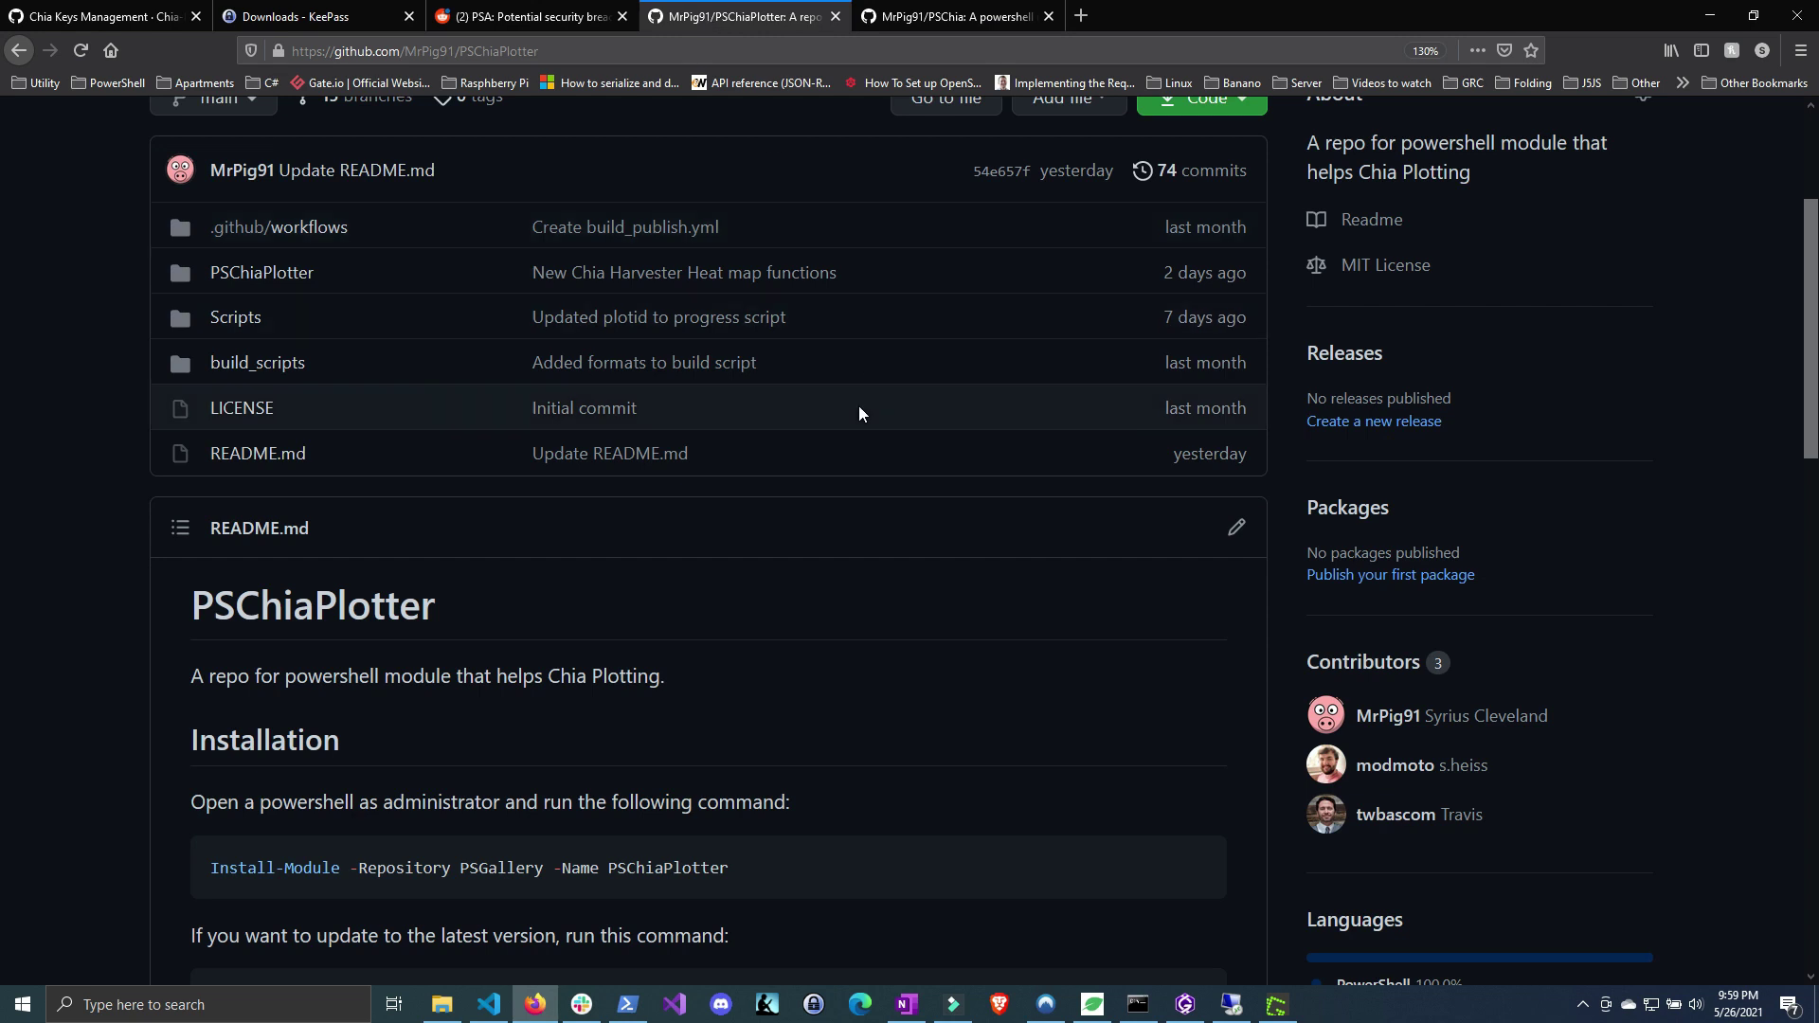
{"action": "scroll", "coordinate": [841, 419], "scroll_direction": "up", "scroll_amount": 2}
{"action": "scroll", "coordinate": [842, 428], "scroll_direction": "up", "scroll_amount": 2}
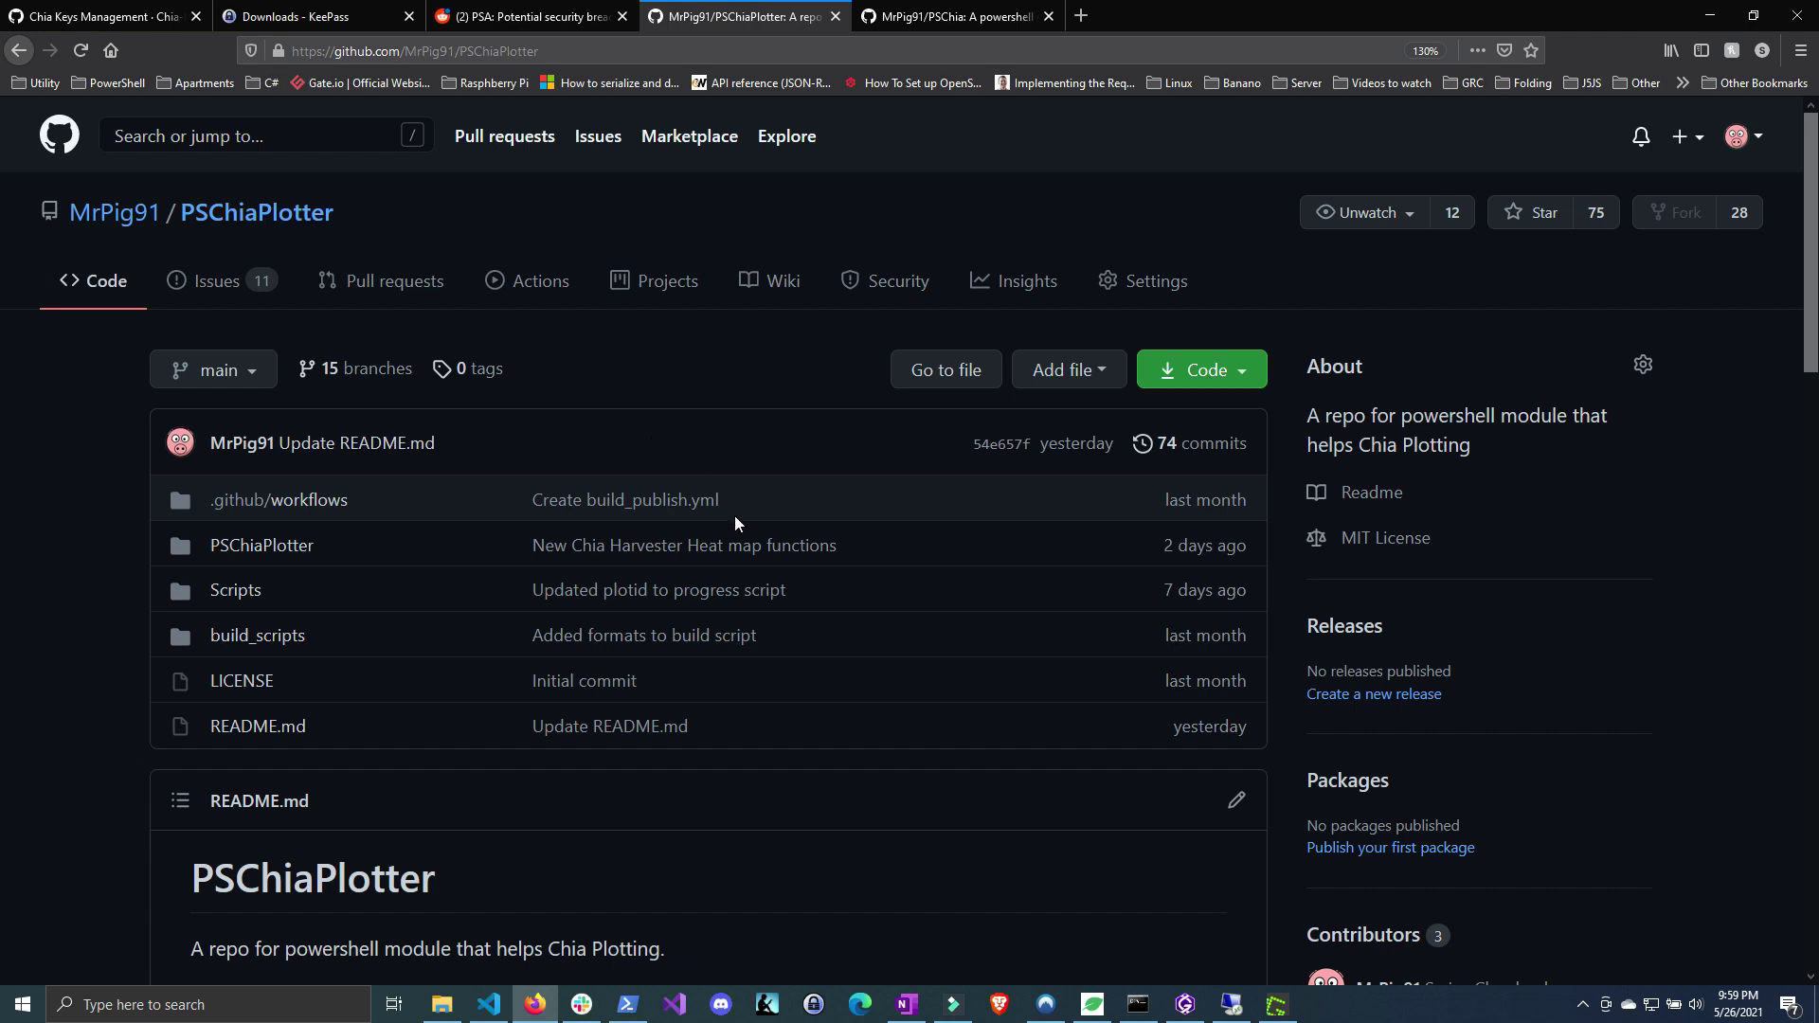
{"action": "scroll", "coordinate": [735, 516], "scroll_direction": "down", "scroll_amount": 2}
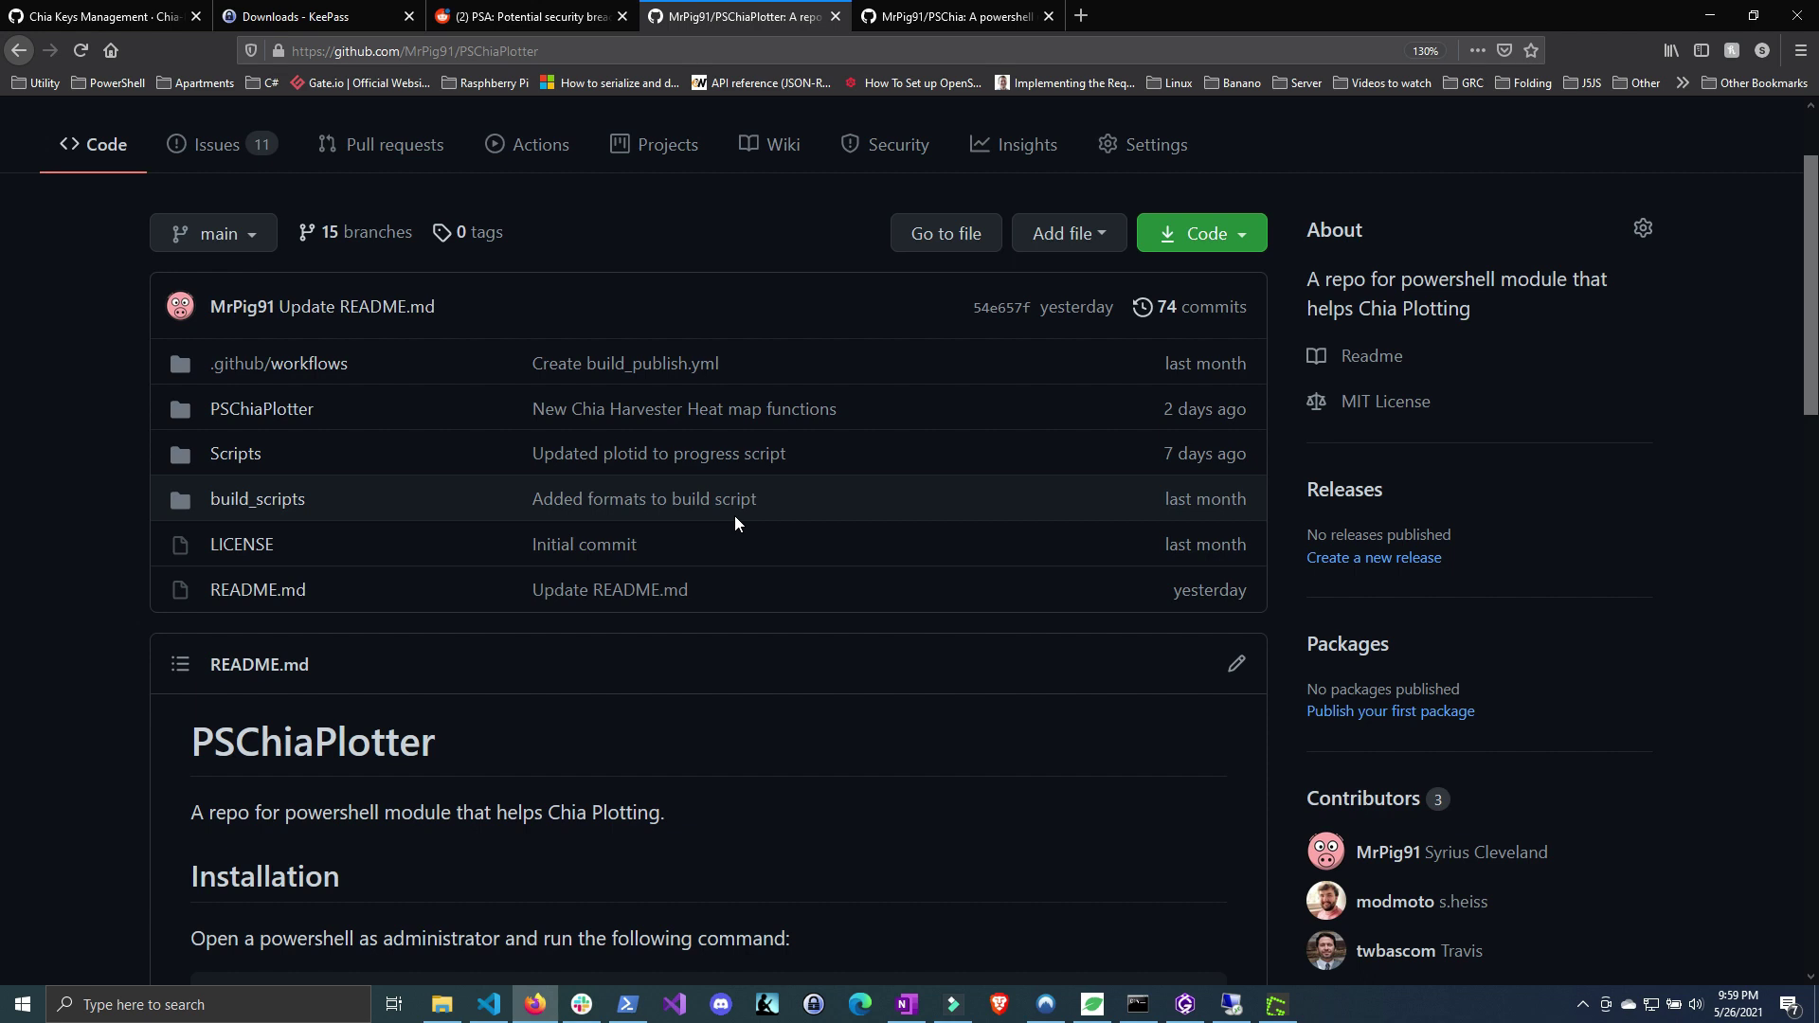
{"action": "scroll", "coordinate": [727, 528], "scroll_direction": "down", "scroll_amount": 2}
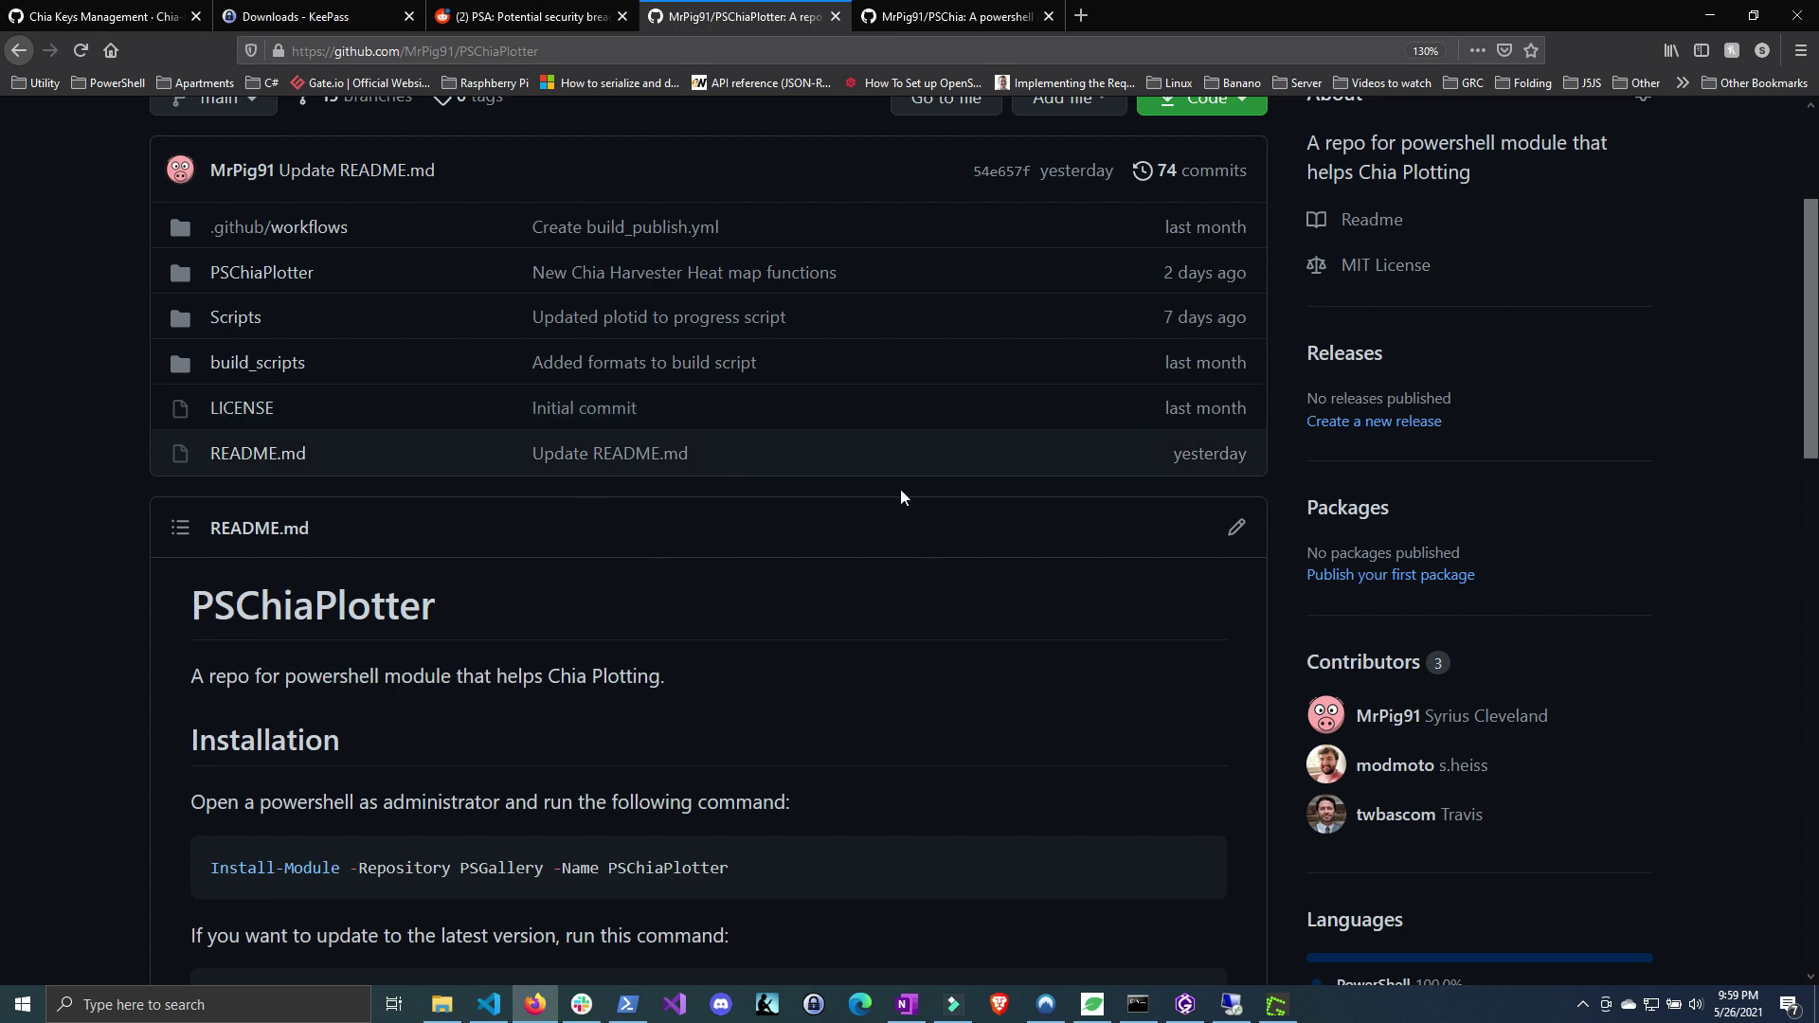
{"action": "scroll", "coordinate": [871, 464], "scroll_direction": "down", "scroll_amount": 4}
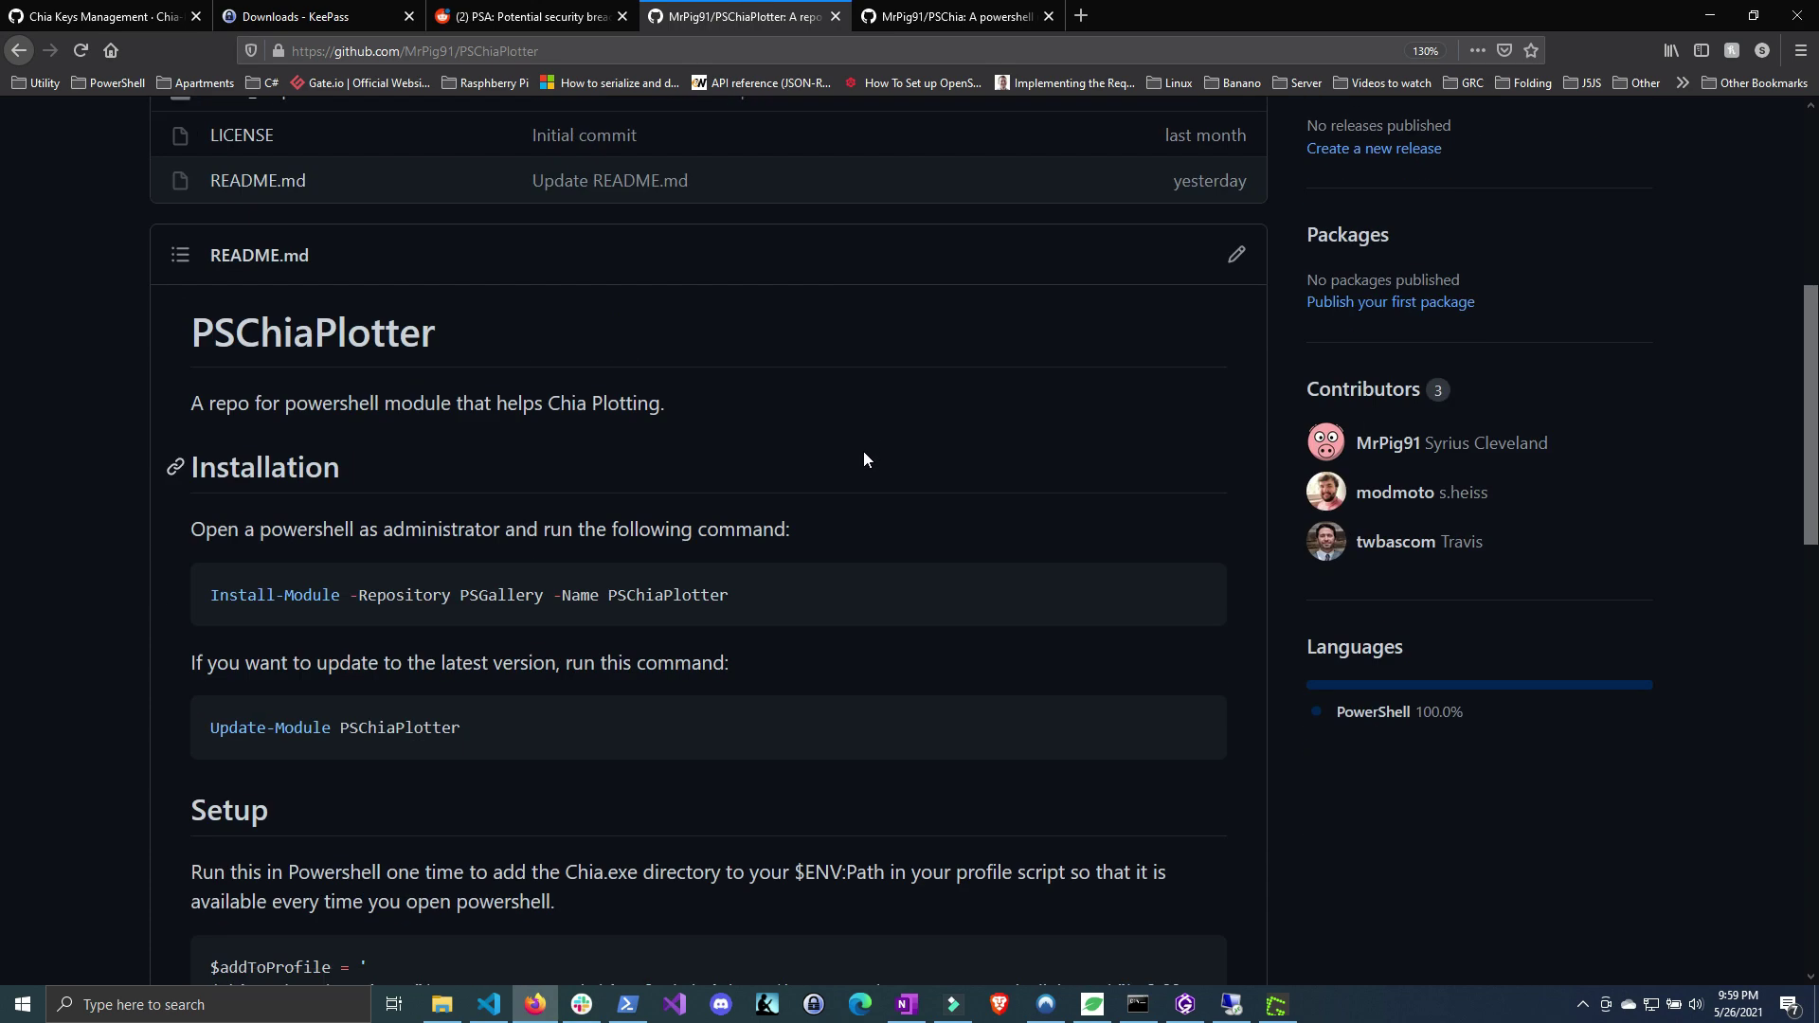
{"action": "scroll", "coordinate": [863, 451], "scroll_direction": "up", "scroll_amount": 6}
{"action": "scroll", "coordinate": [822, 463], "scroll_direction": "up", "scroll_amount": 2}
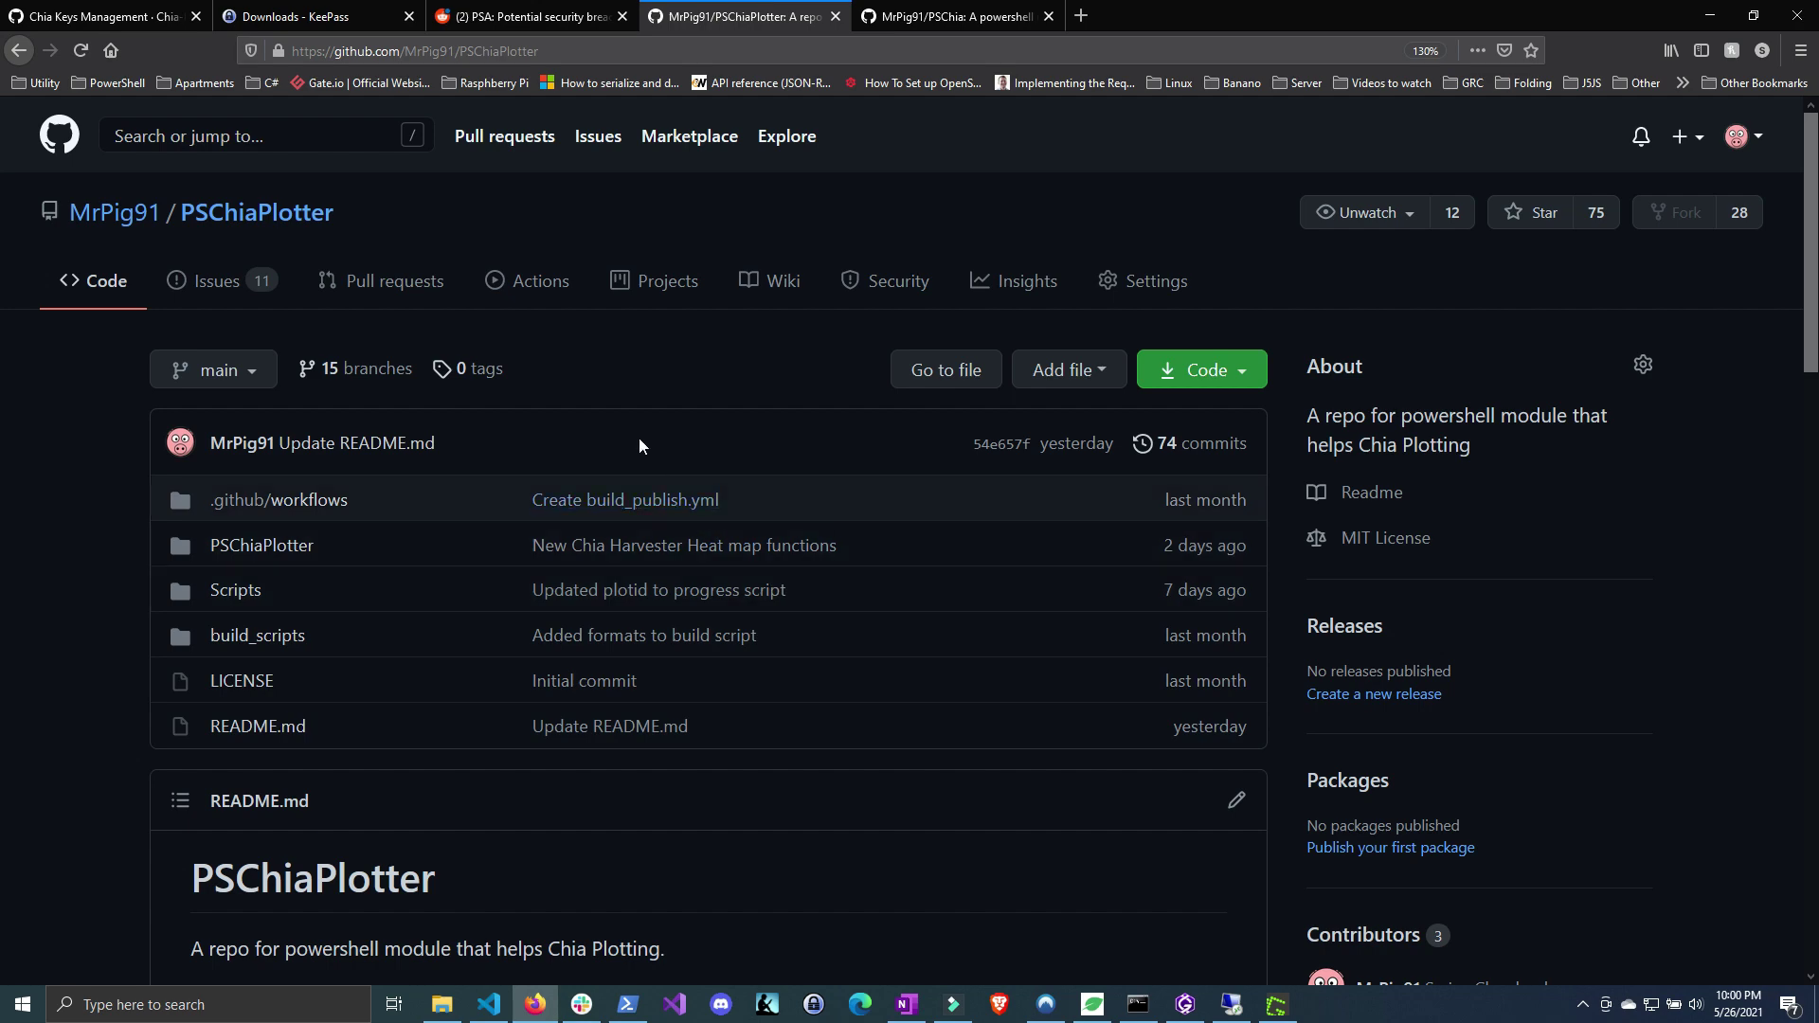
Return to the Reddit PSA and highlight the 10 XCH loss in its first paragraph
{"action": "left_click", "coordinate": [555, 19]}
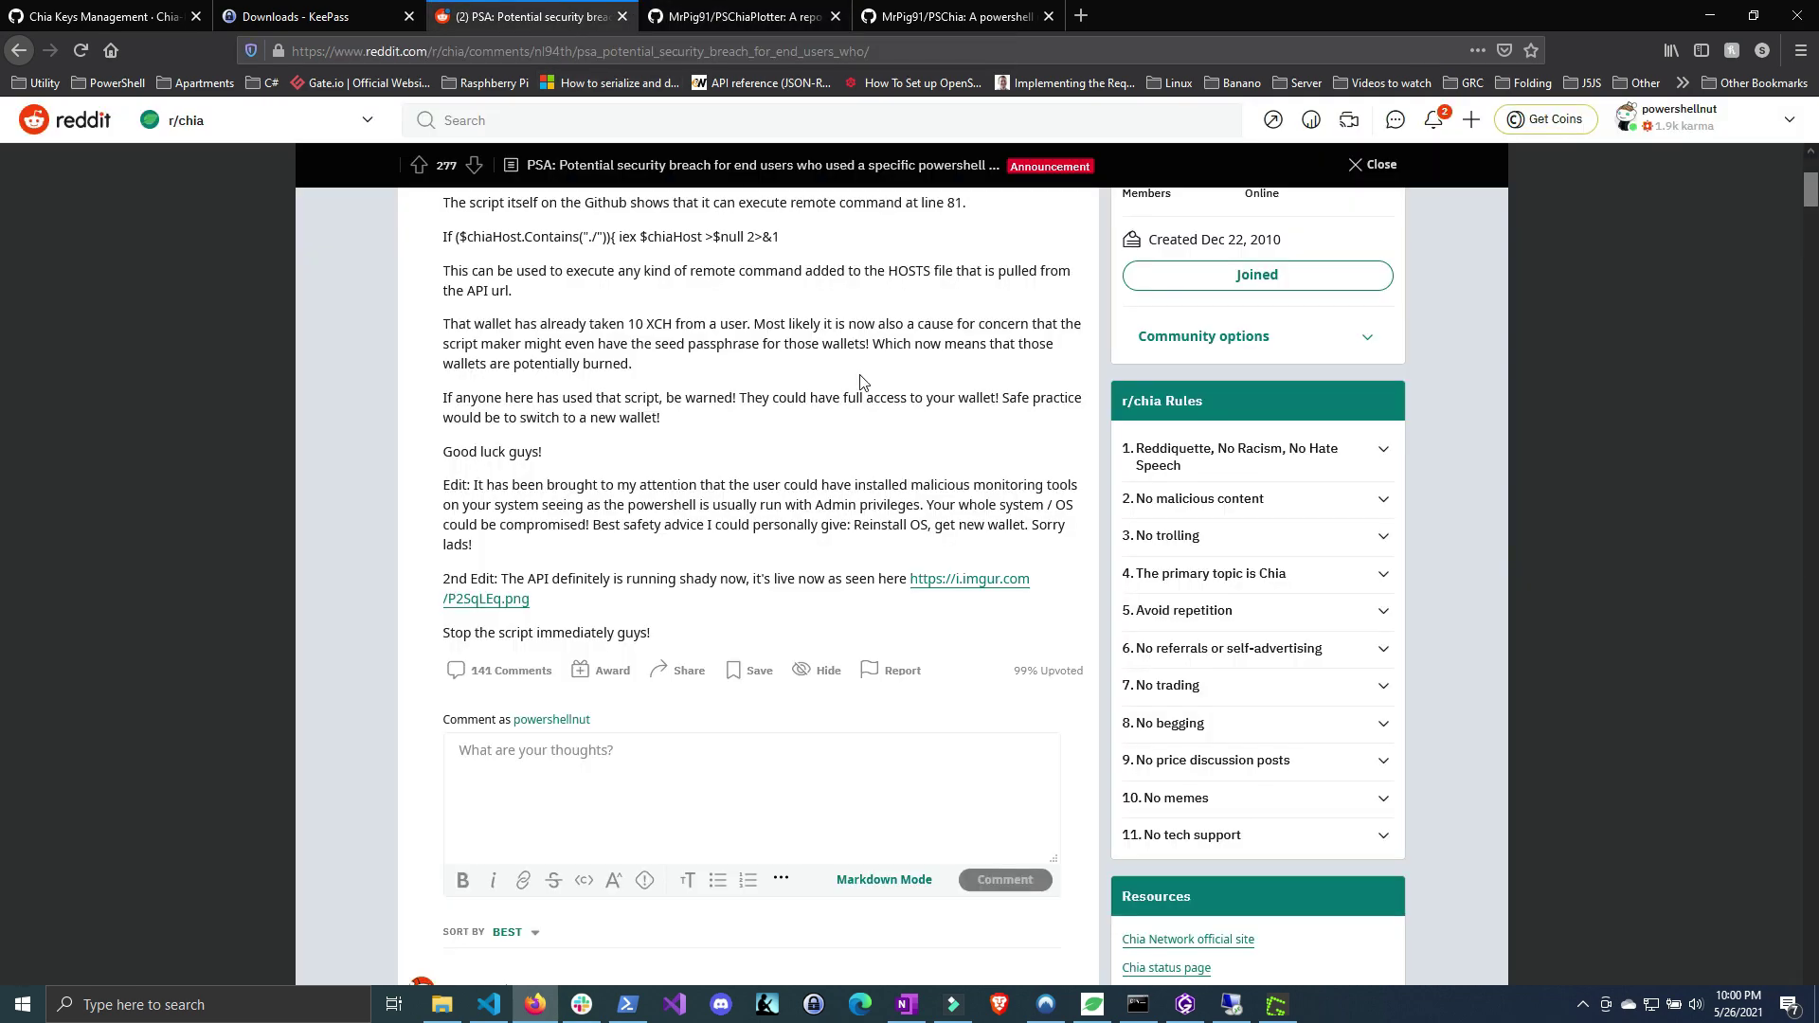
{"action": "scroll", "coordinate": [862, 382], "scroll_direction": "up", "scroll_amount": 4}
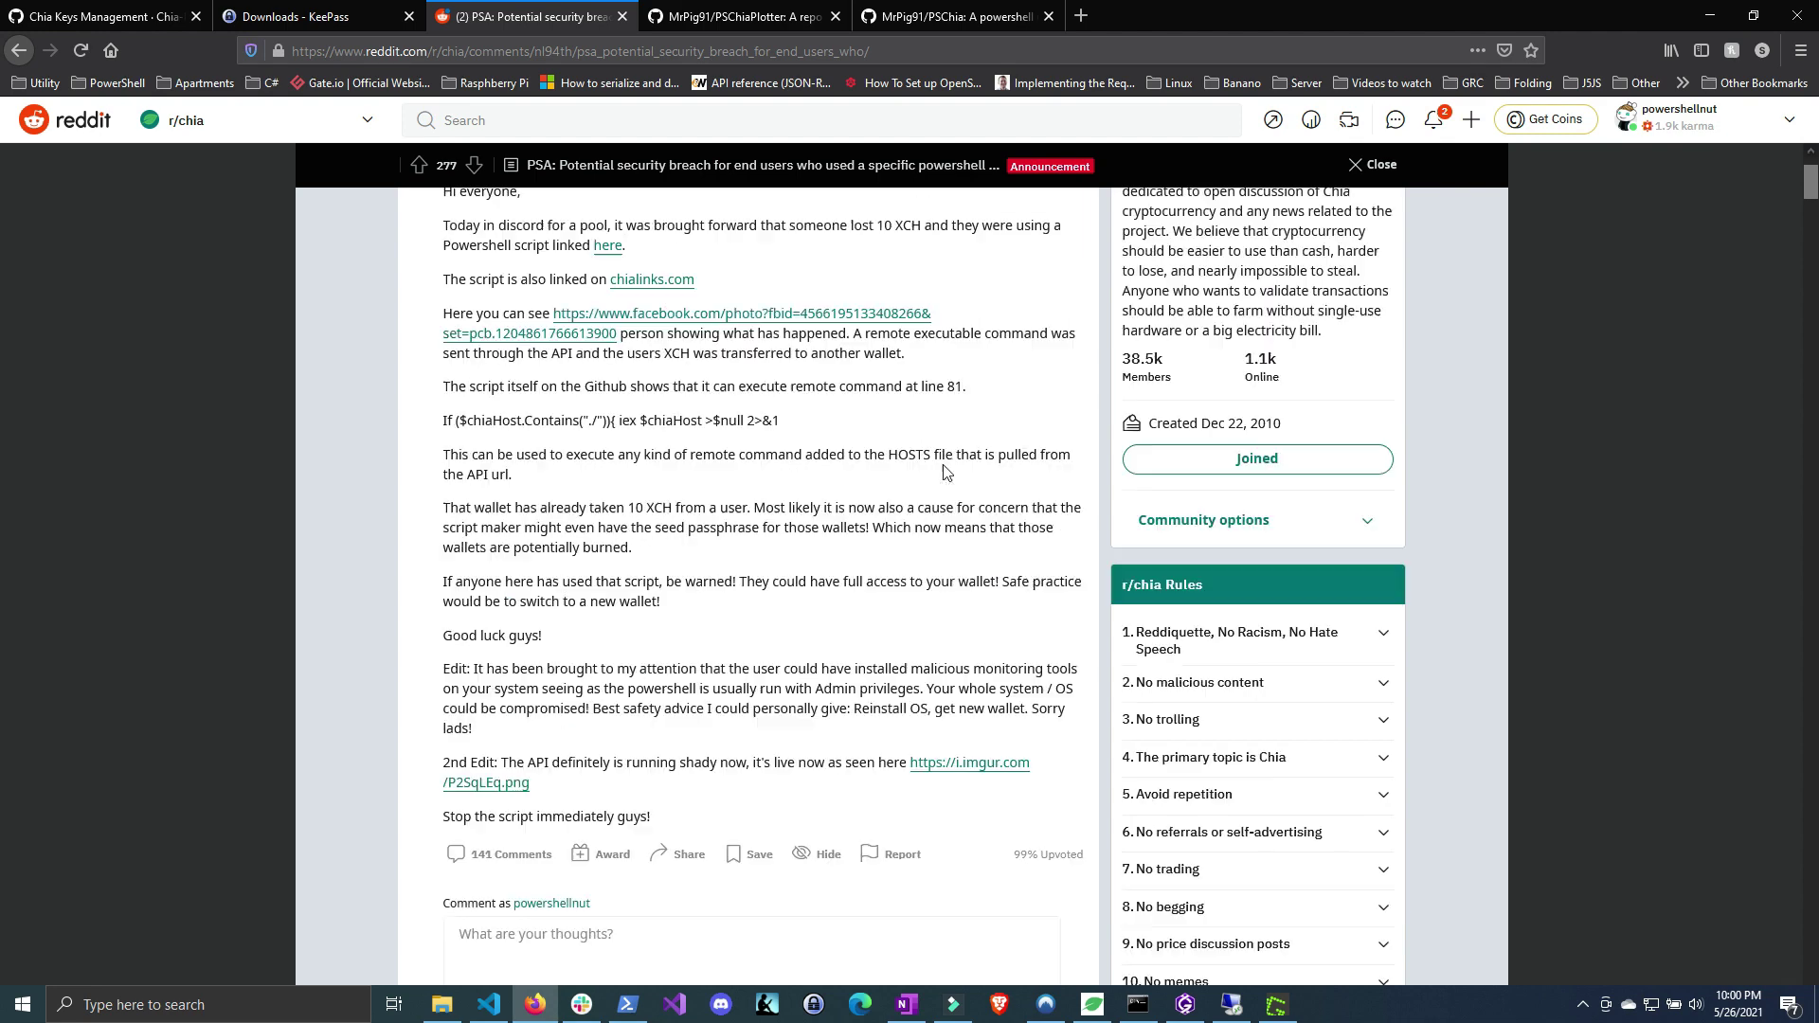
{"action": "left_click_drag", "start_coordinate": [877, 380], "coordinate": [927, 377]}
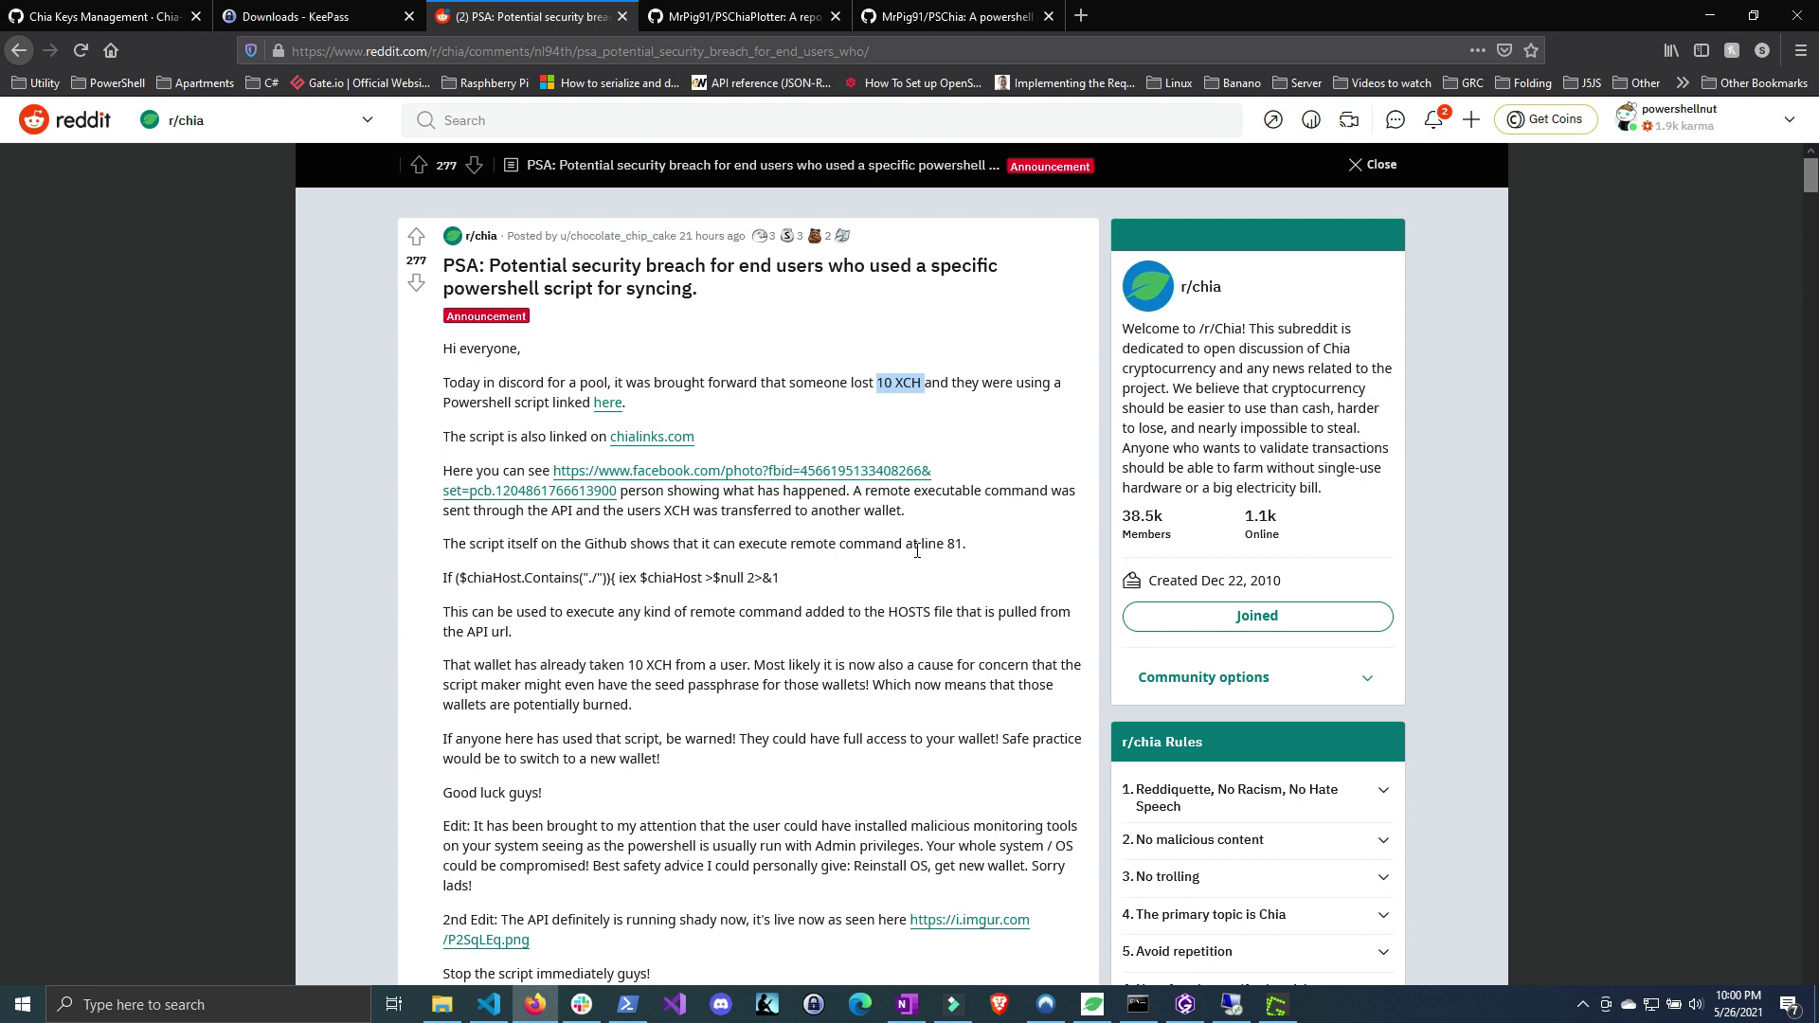
View the Greenshot capture of the message recommending the chia-powershell-tools script, and minimise the image editor
{"action": "scroll", "coordinate": [917, 551], "scroll_direction": "down", "scroll_amount": 2}
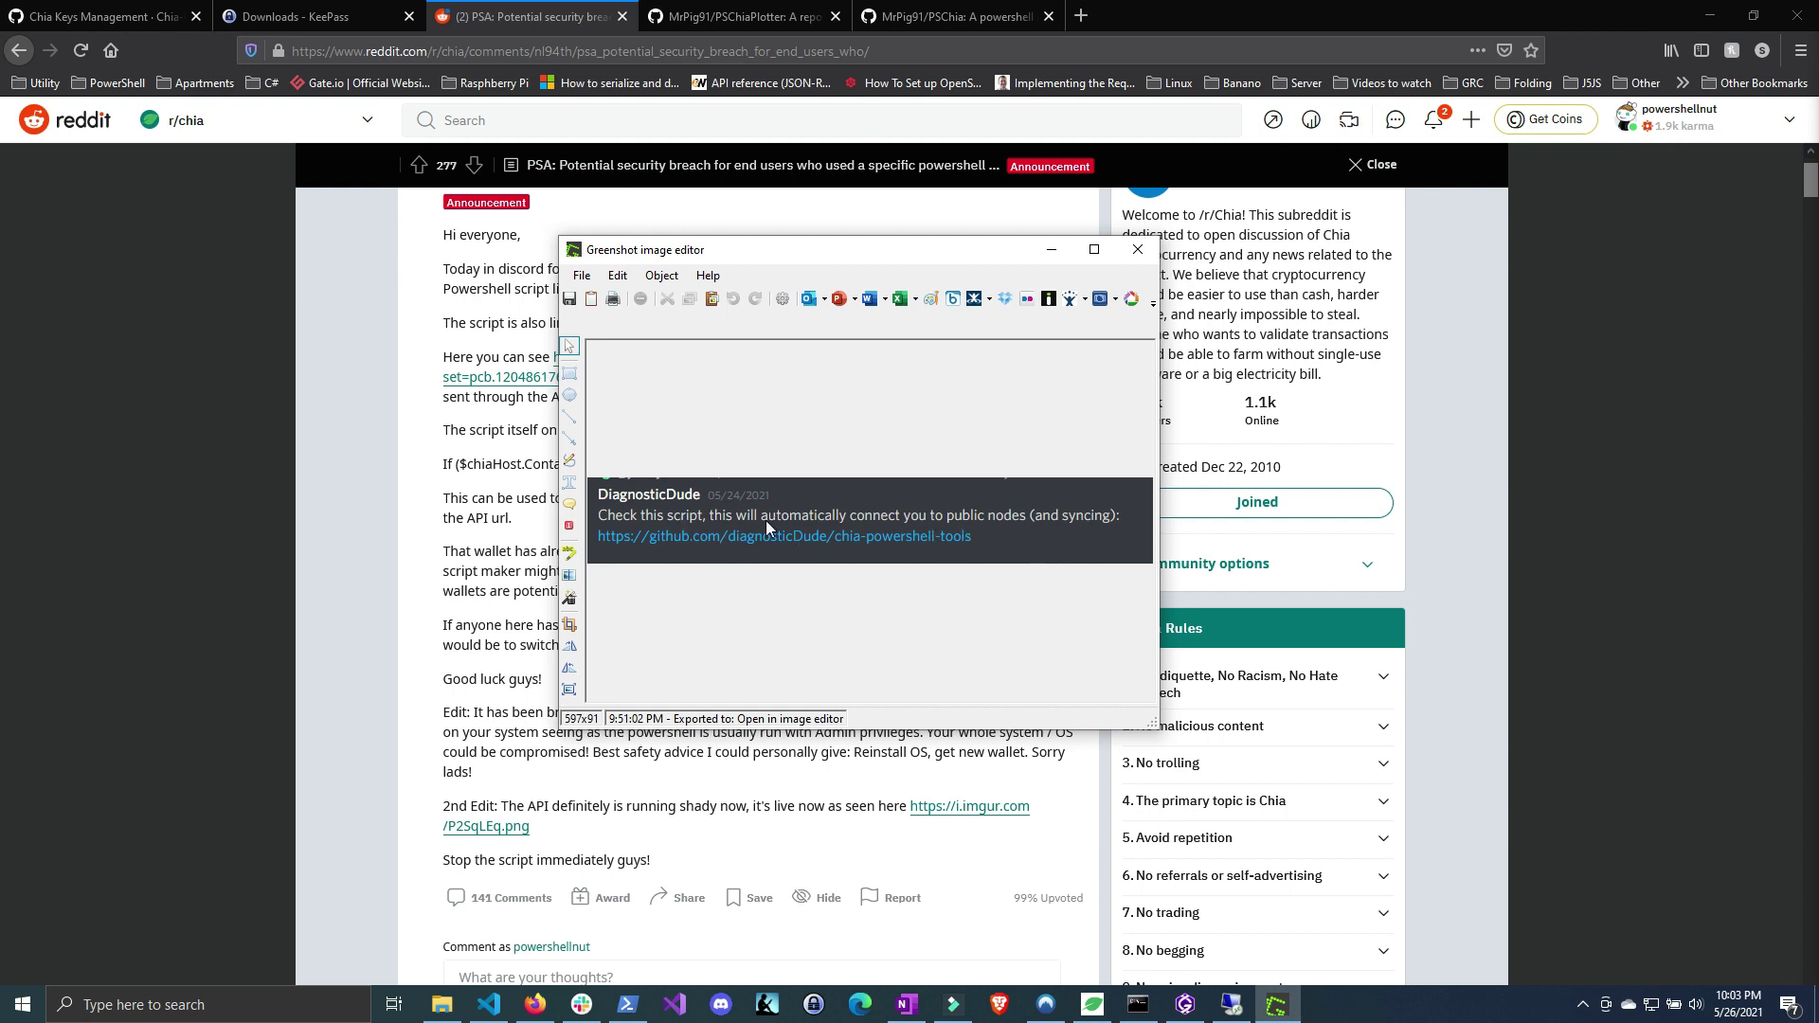
{"action": "left_click_drag", "start_coordinate": [882, 252], "coordinate": [841, 252]}
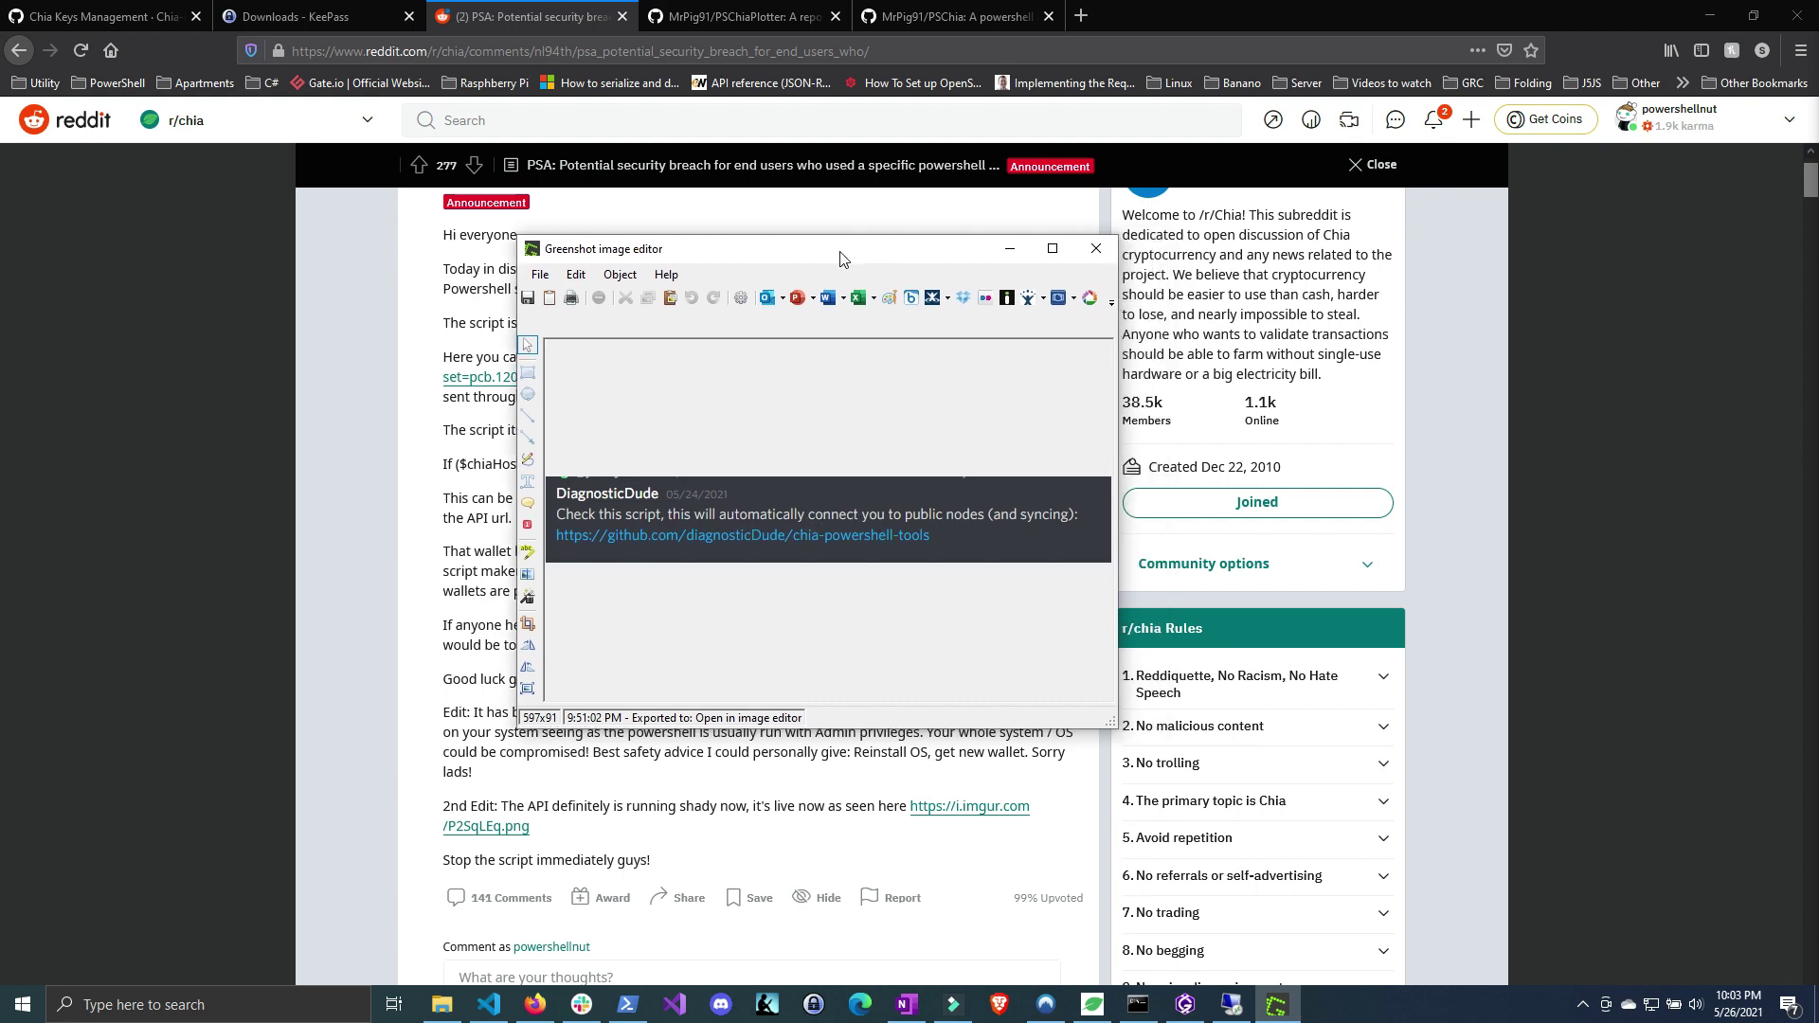
{"action": "left_click", "coordinate": [1009, 248]}
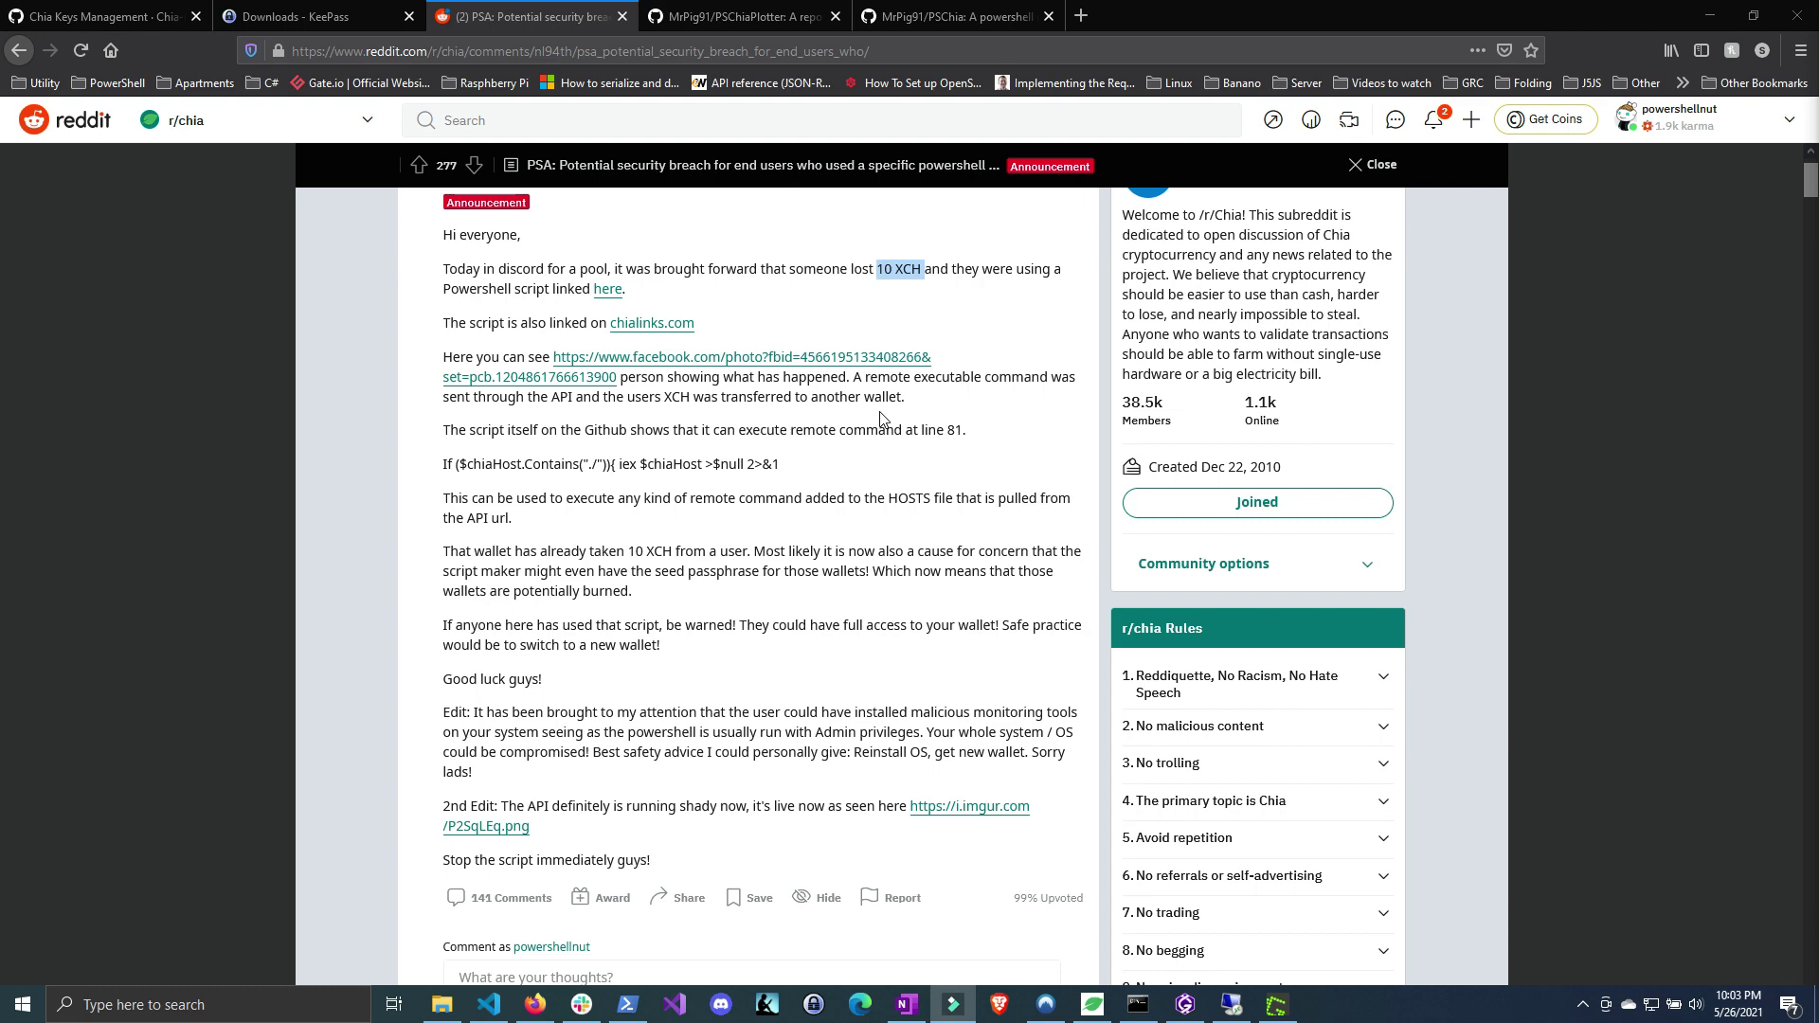
Examine the 2 keys section of the Chia Keys Management wiki, highlighting the downside paragraph and each key's purpose
{"action": "key", "text": "ctrl+1"}
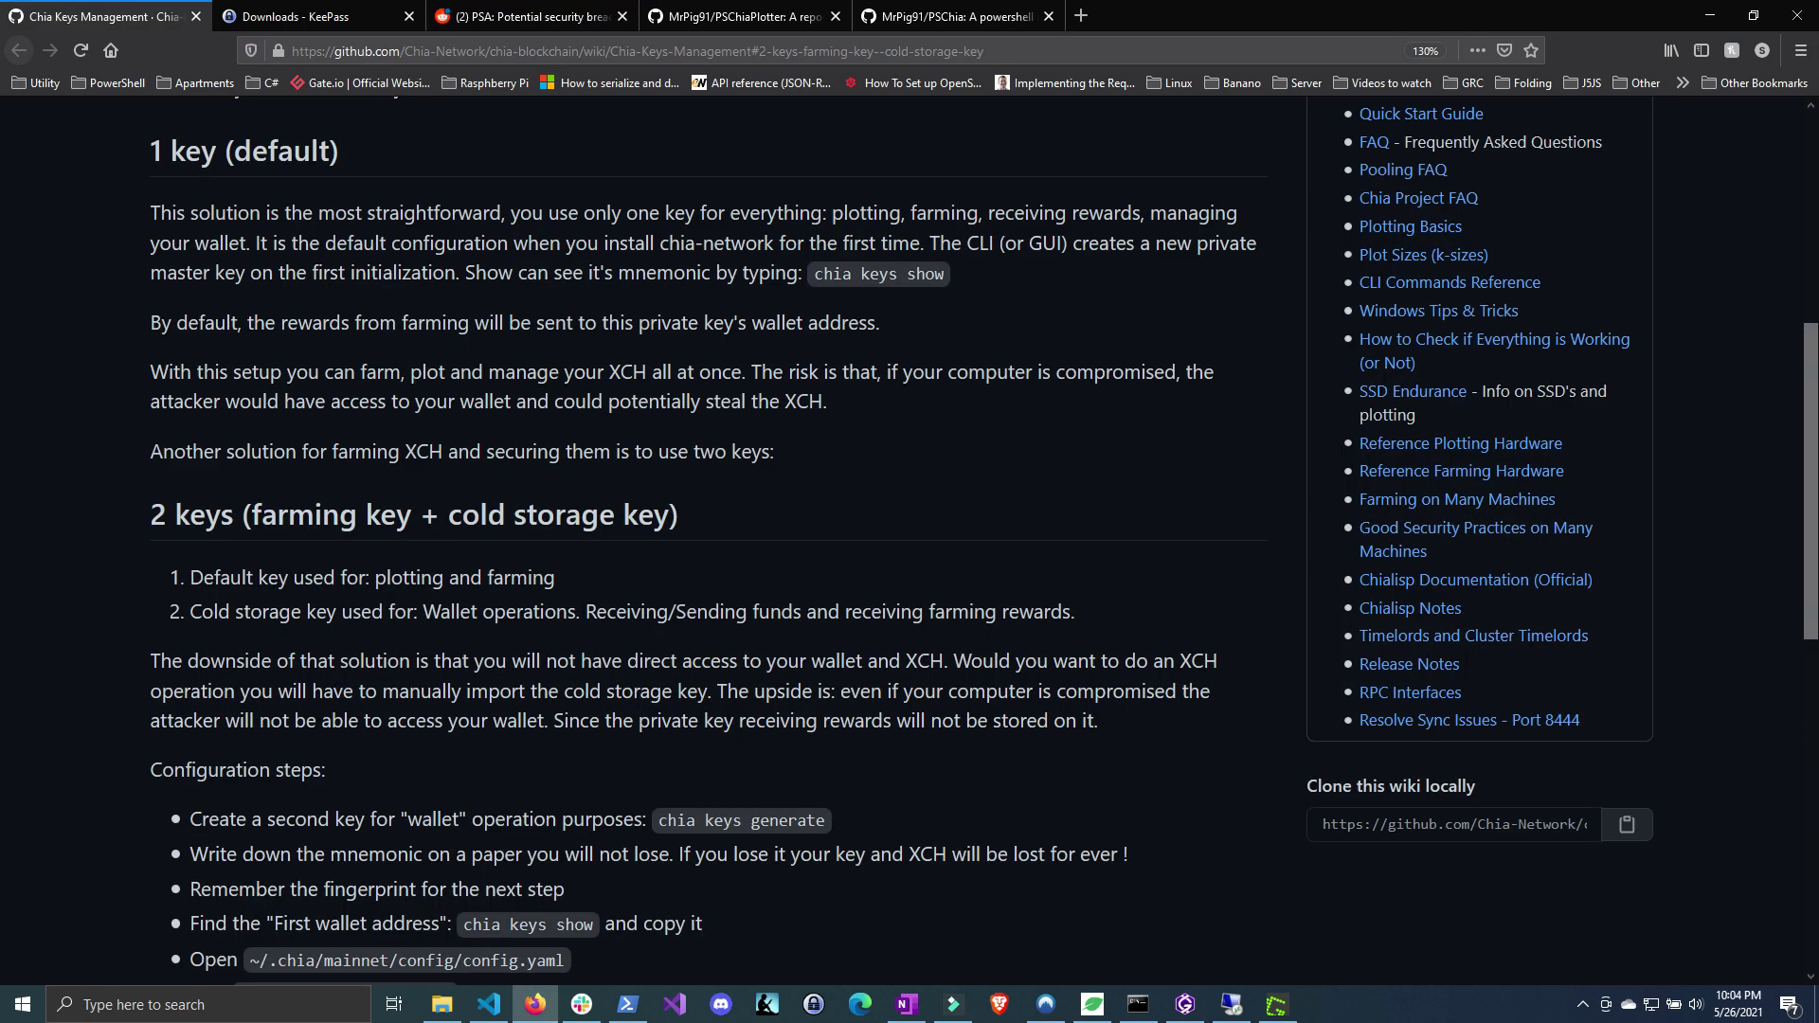
{"action": "left_click_drag", "start_coordinate": [546, 660], "coordinate": [949, 660]}
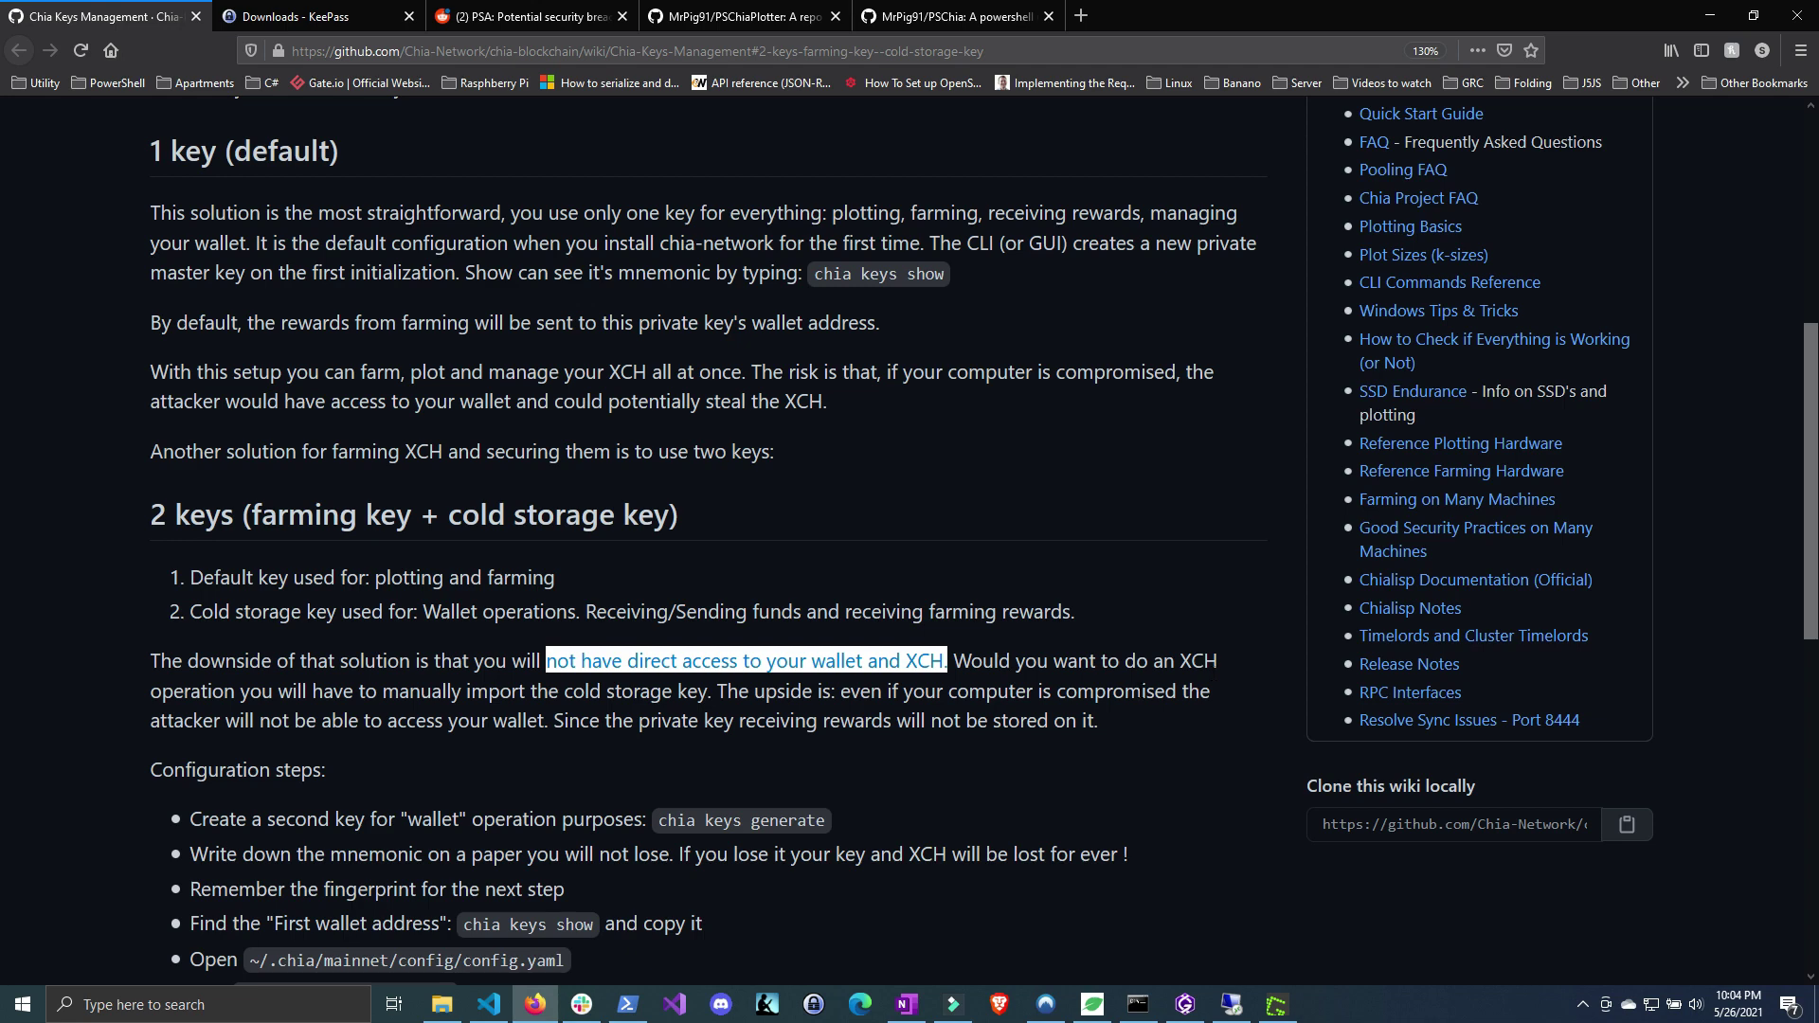
{"action": "left_click_drag", "start_coordinate": [1154, 717], "coordinate": [154, 660]}
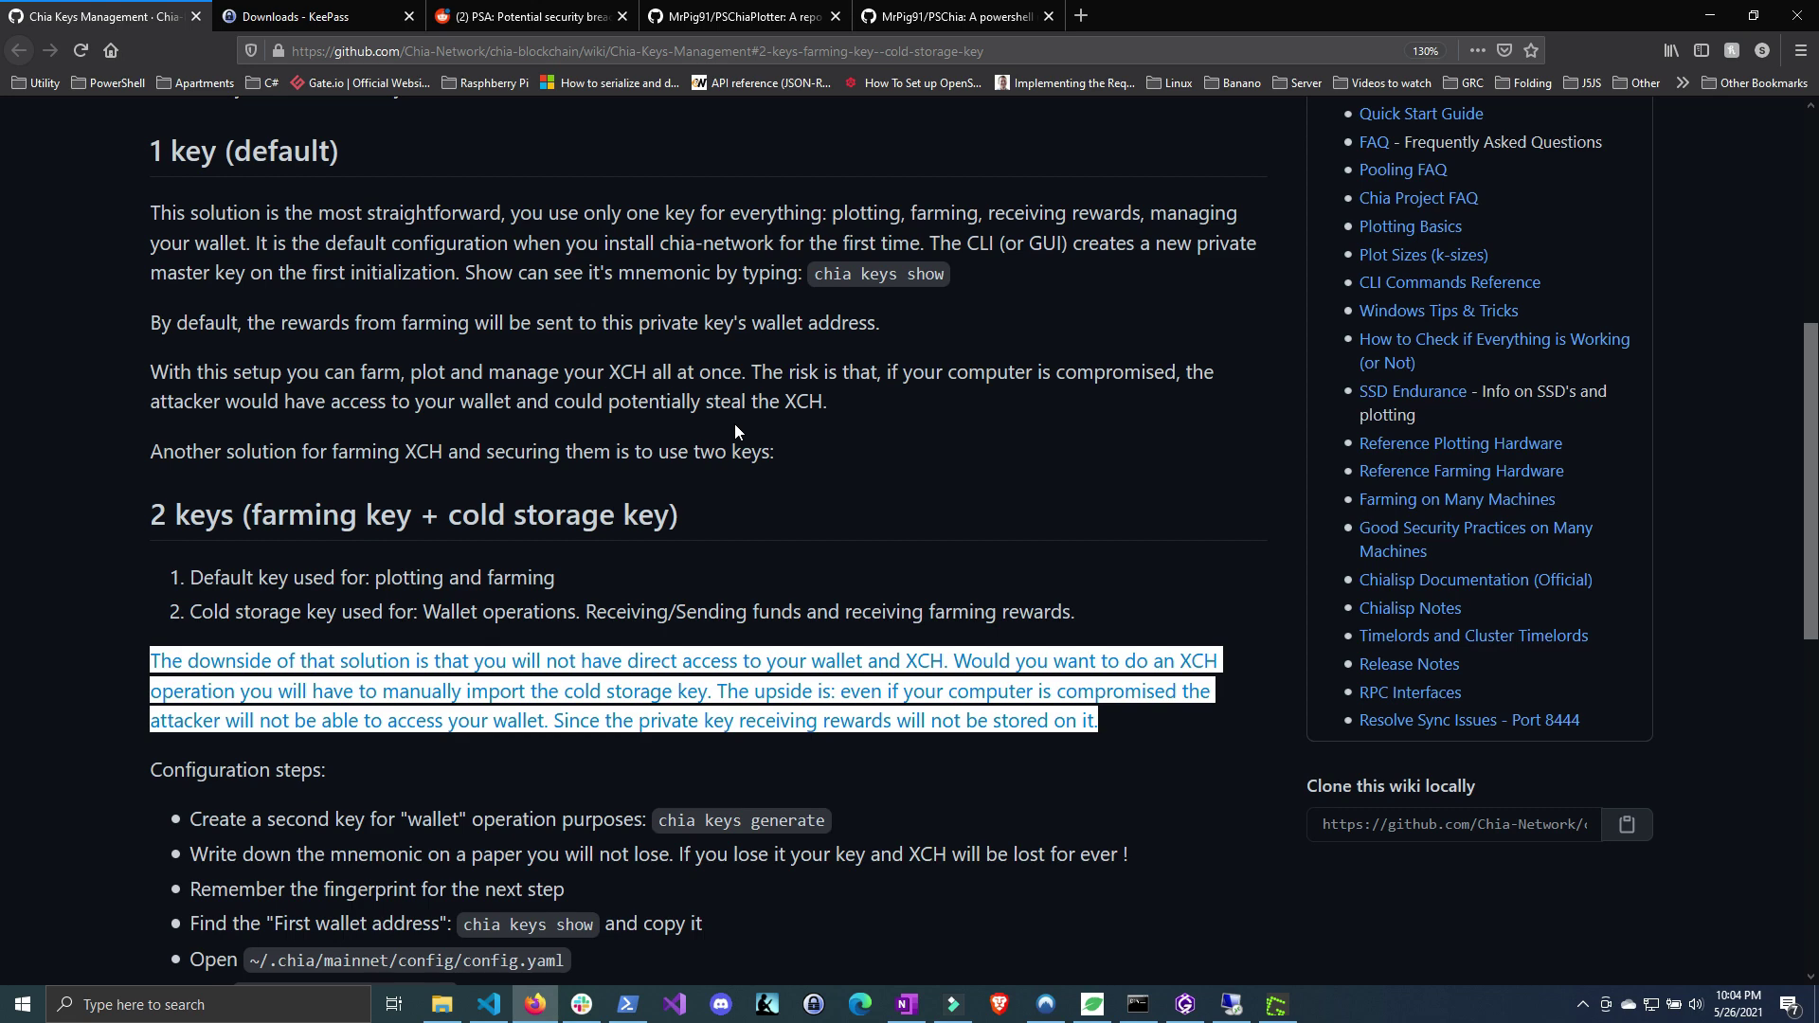
{"action": "key", "text": "alt+Tab"}
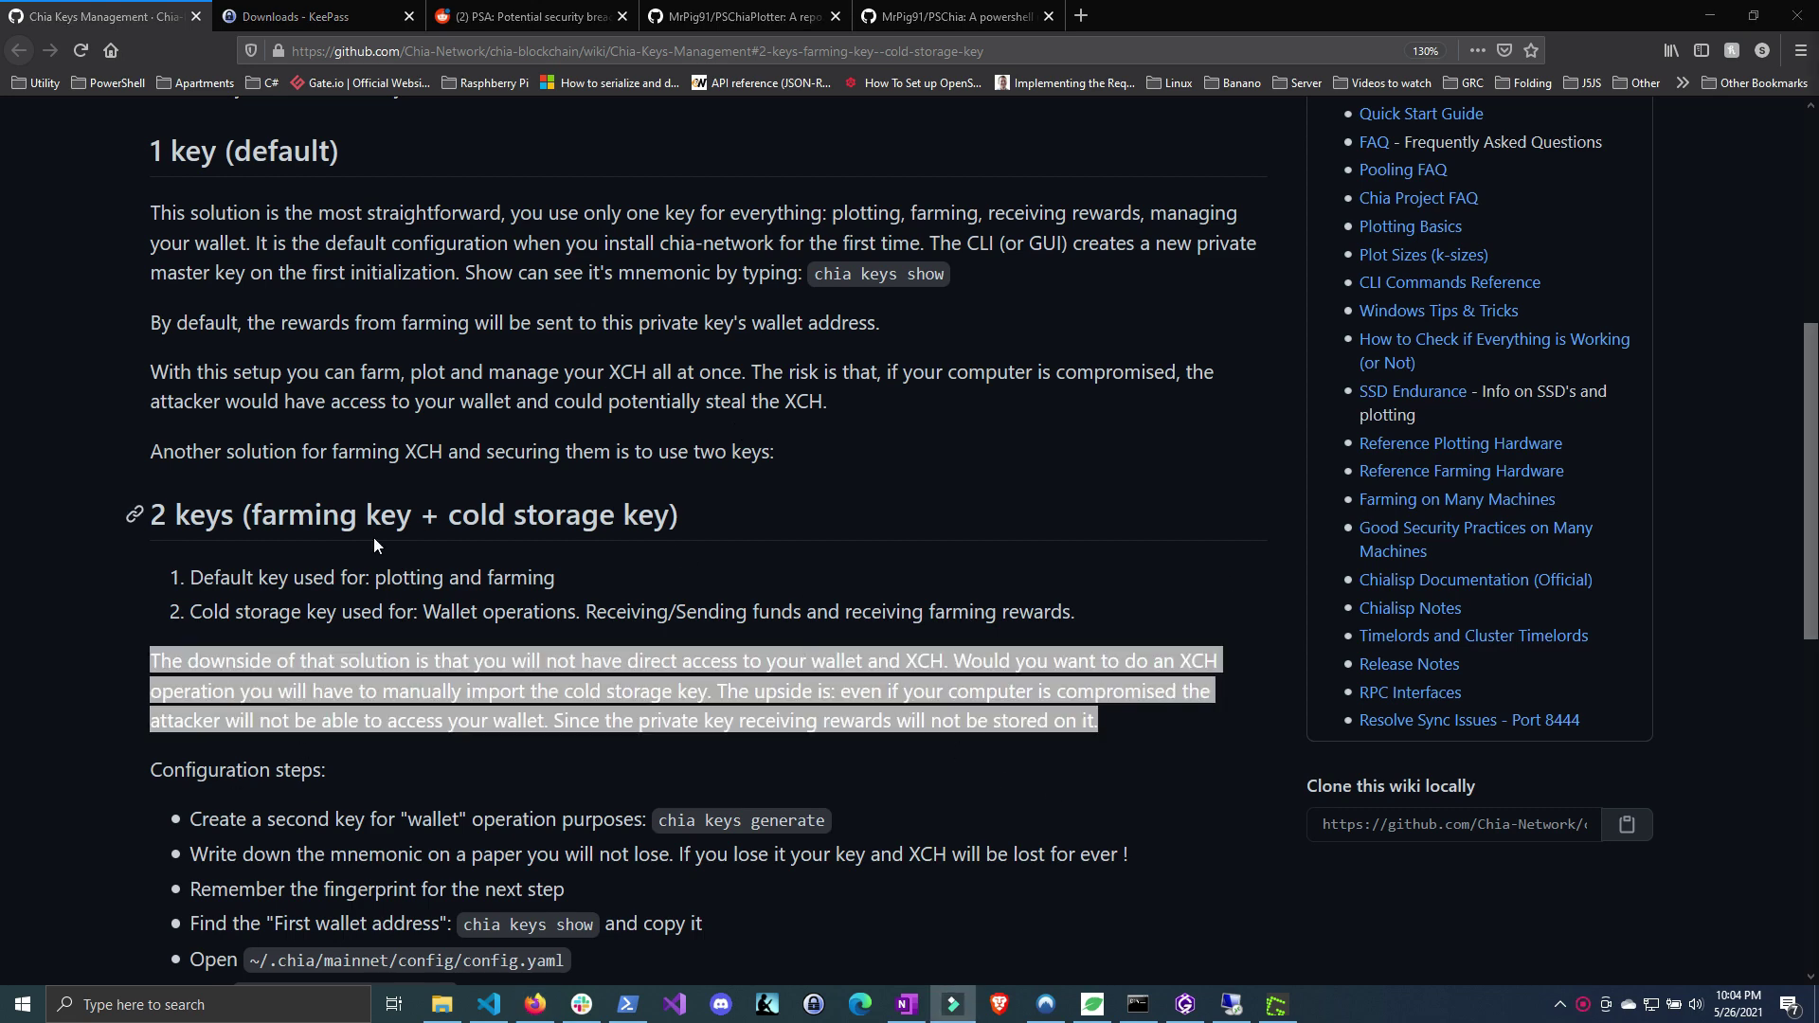
{"action": "left_click", "coordinate": [563, 577]}
{"action": "left_click_drag", "start_coordinate": [563, 577], "coordinate": [378, 580]}
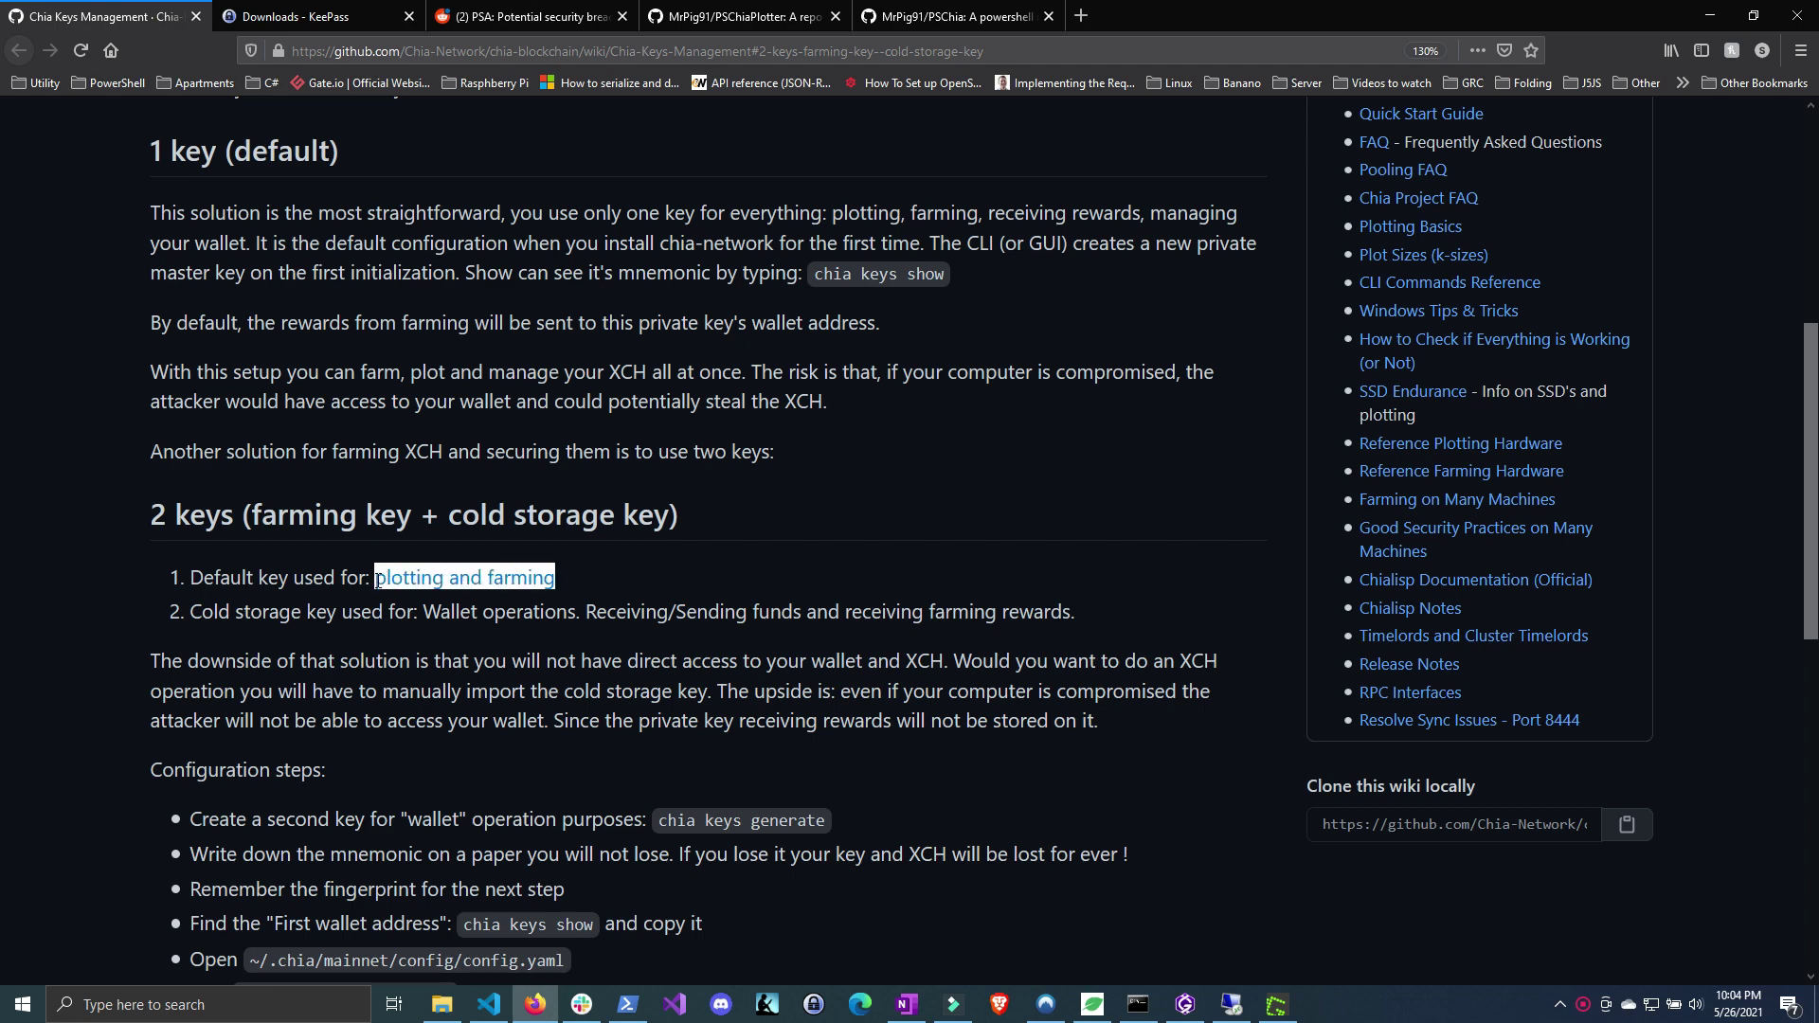
{"action": "left_click_drag", "start_coordinate": [190, 611], "coordinate": [586, 611]}
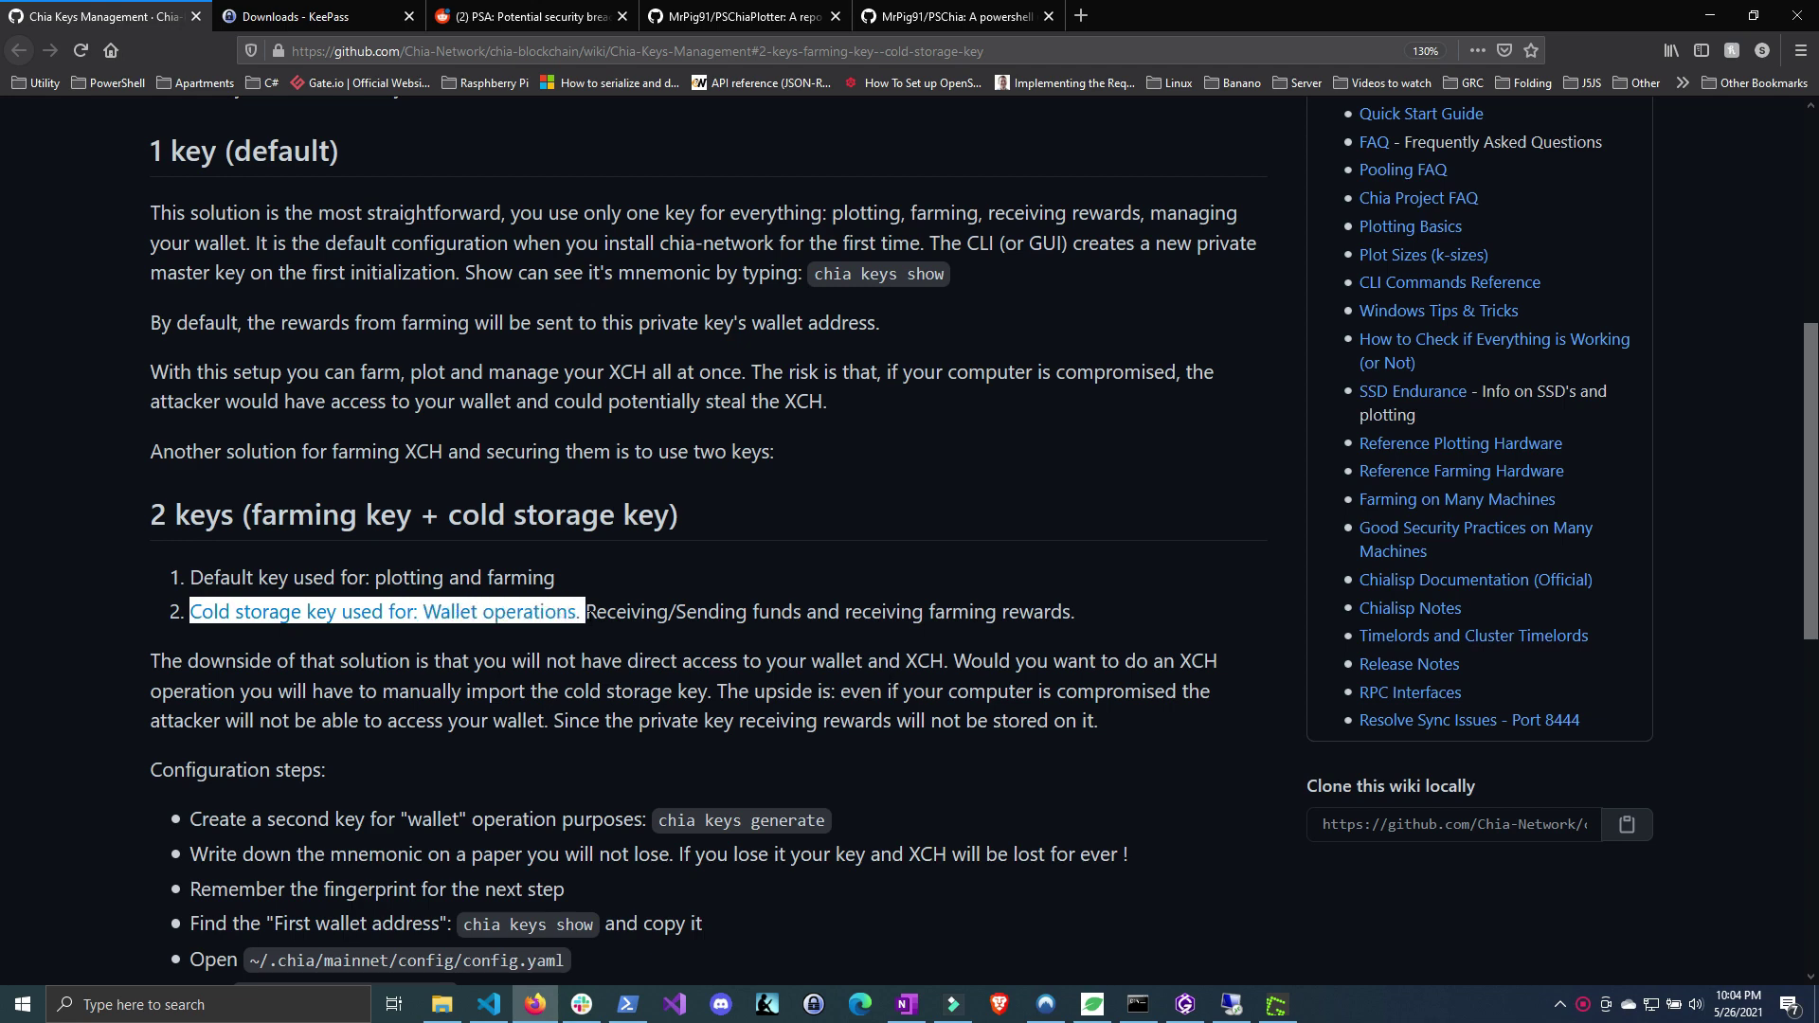
Switch to the Remote Desktop session running the Chia Blockchain app
{"action": "left_click", "coordinate": [1230, 1003]}
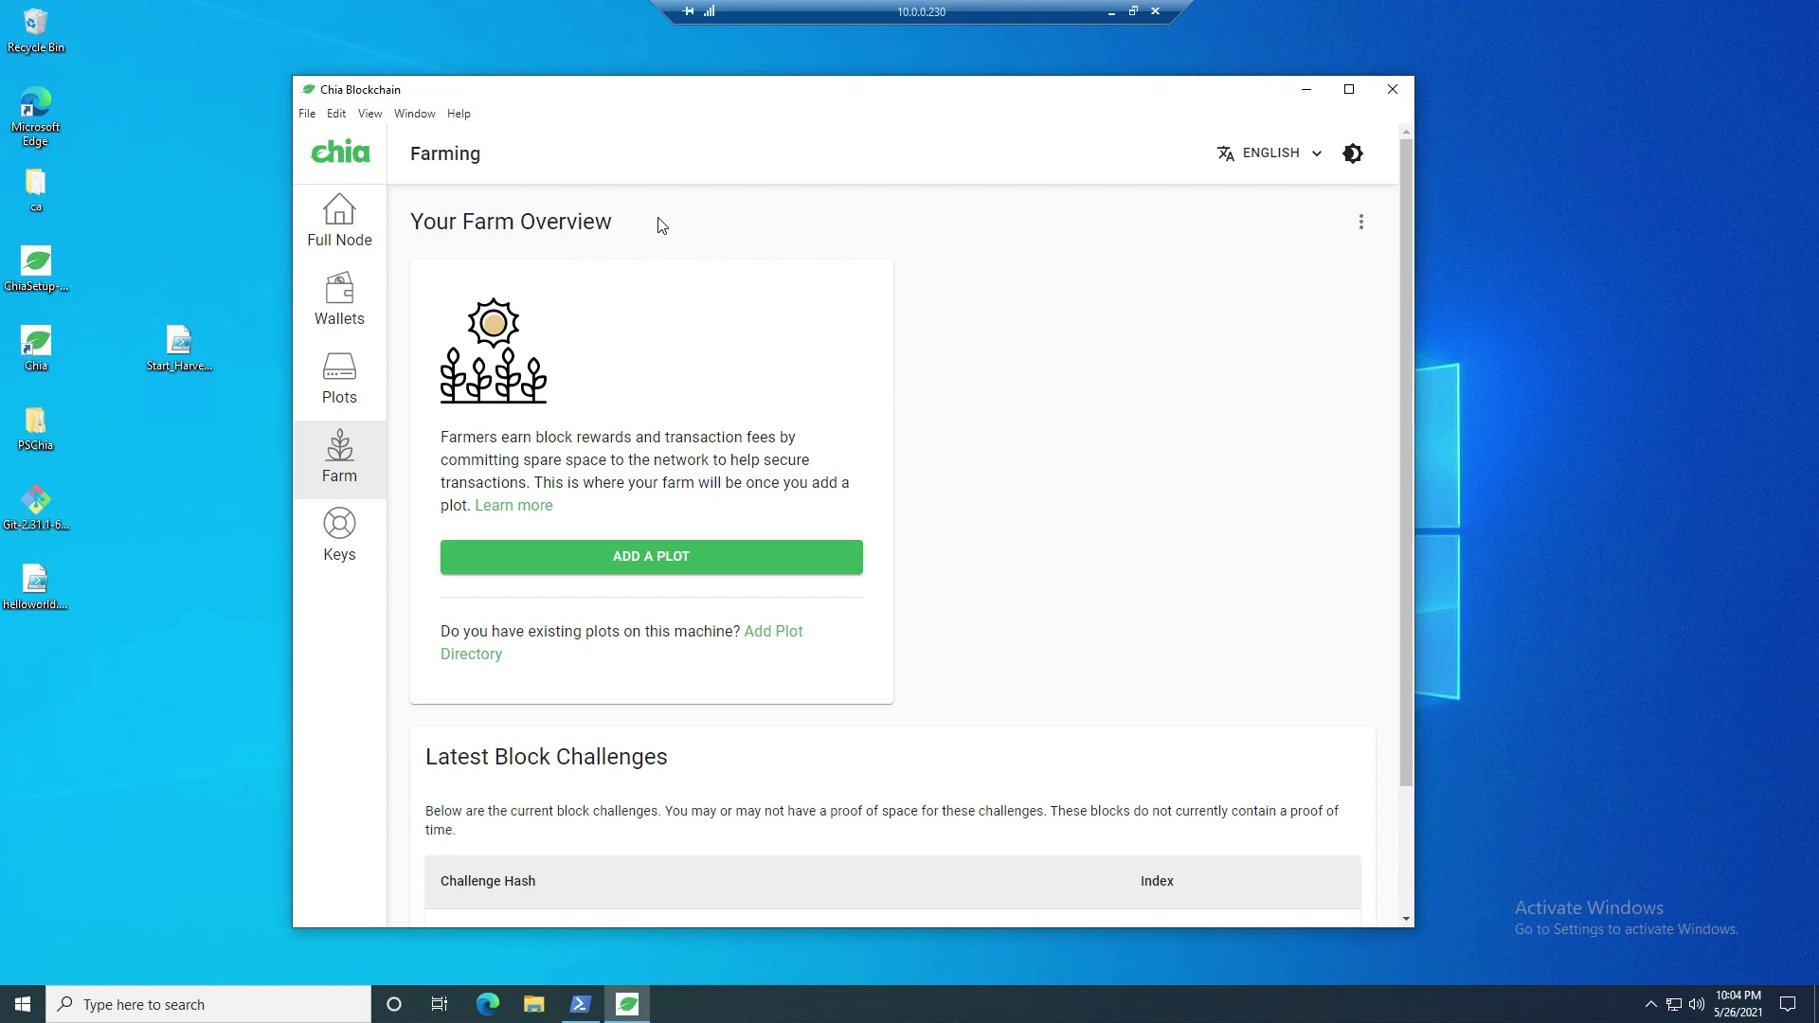
Check the Wallets page, return to the Farm page, and open the Manage Farming Rewards target addresses dialog
{"action": "left_click_drag", "start_coordinate": [1190, 85], "coordinate": [1295, 59]}
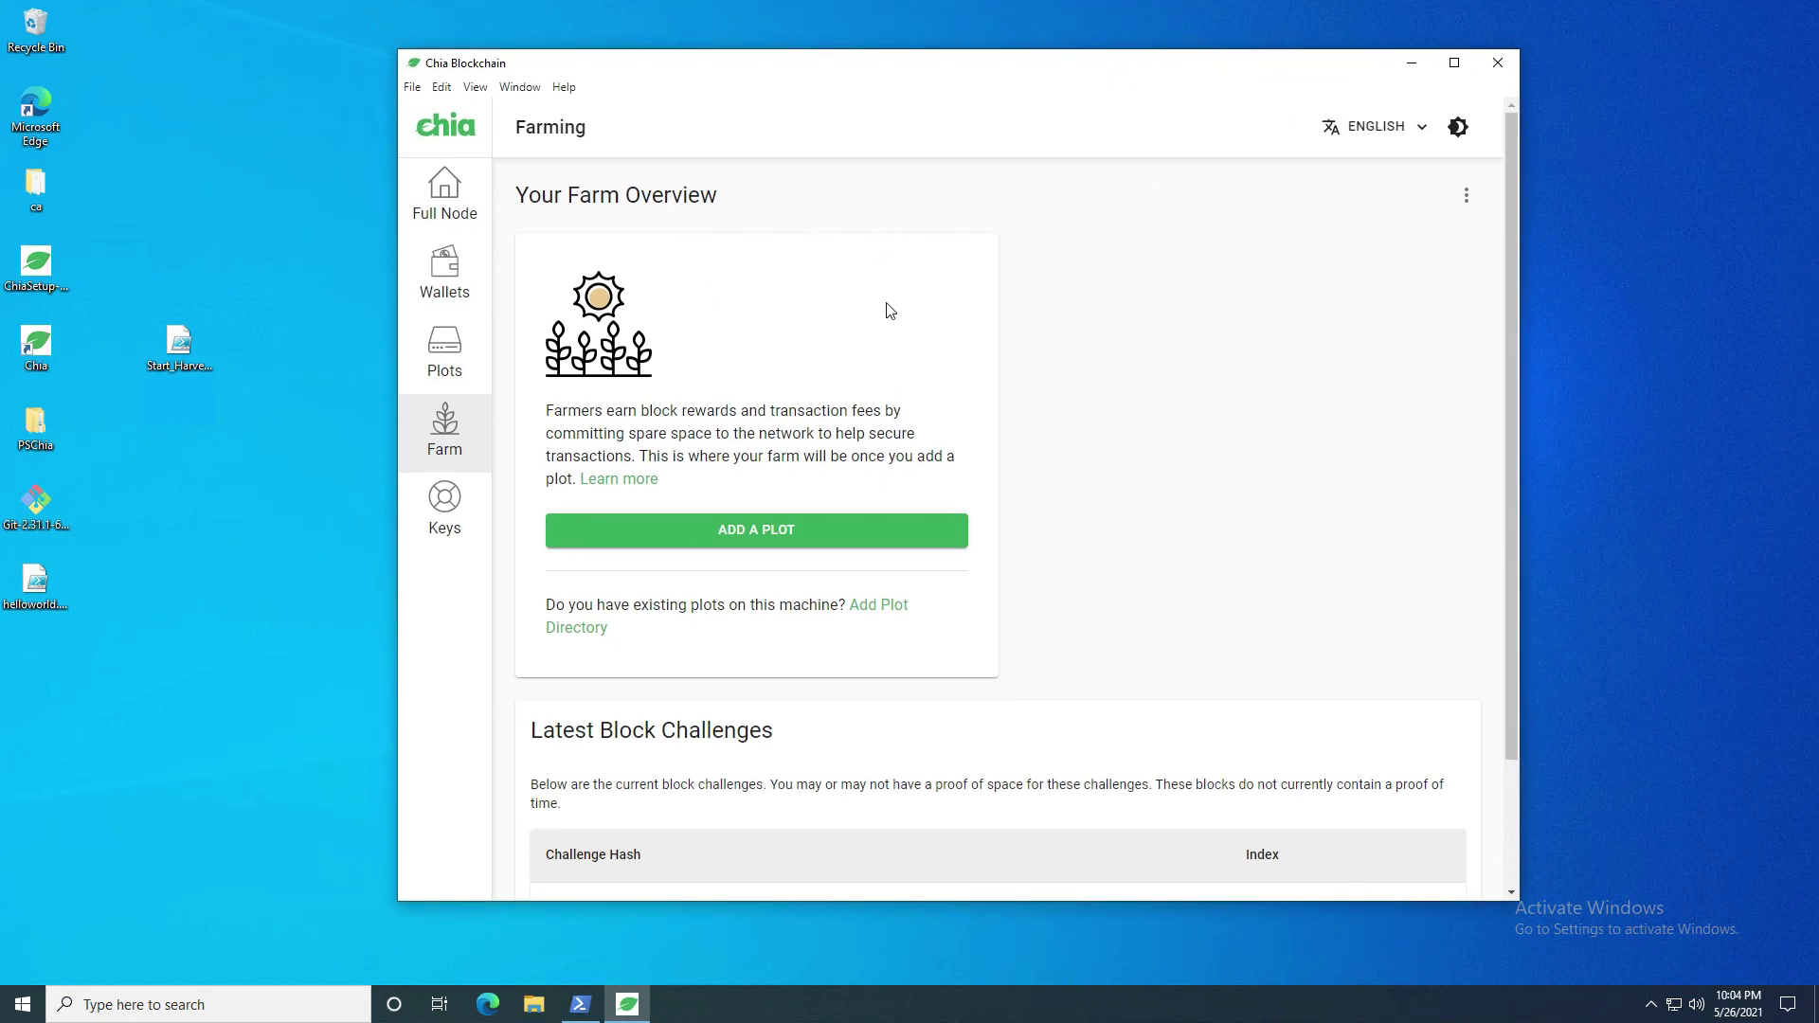
{"action": "left_click", "coordinate": [453, 273]}
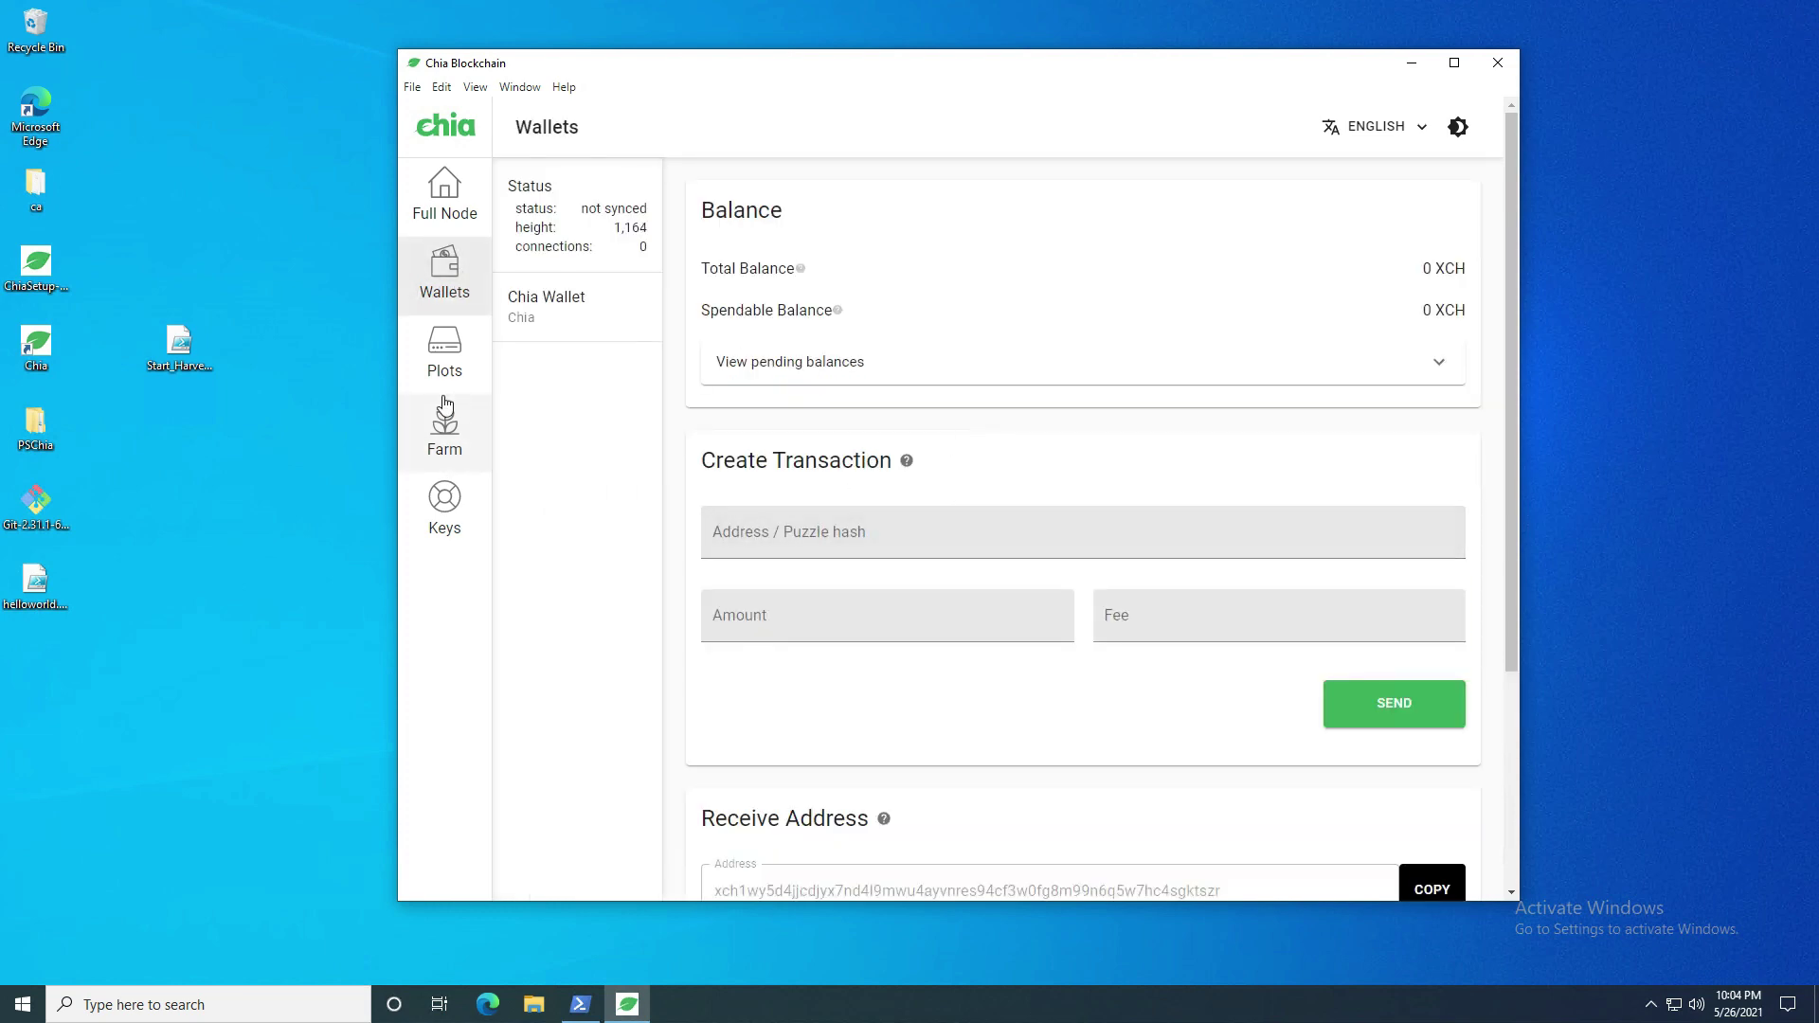
{"action": "left_click", "coordinate": [444, 432]}
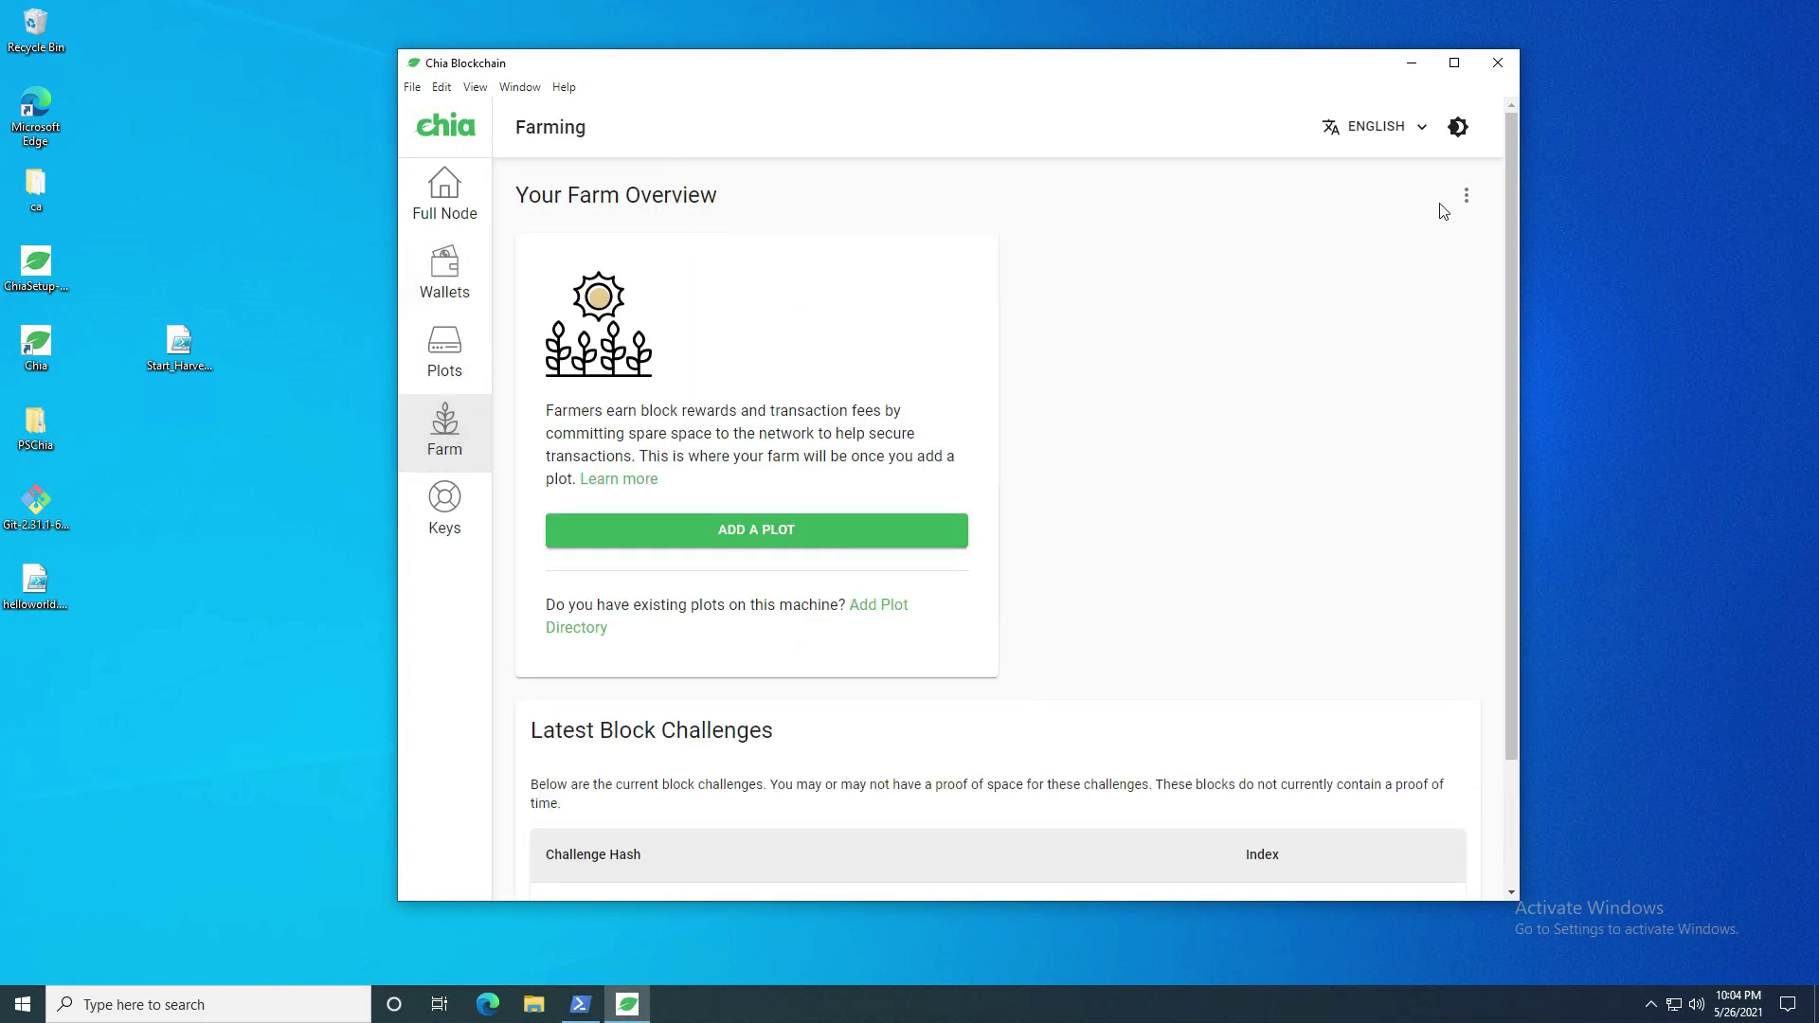
{"action": "left_click", "coordinate": [1467, 195]}
{"action": "left_click", "coordinate": [1391, 204]}
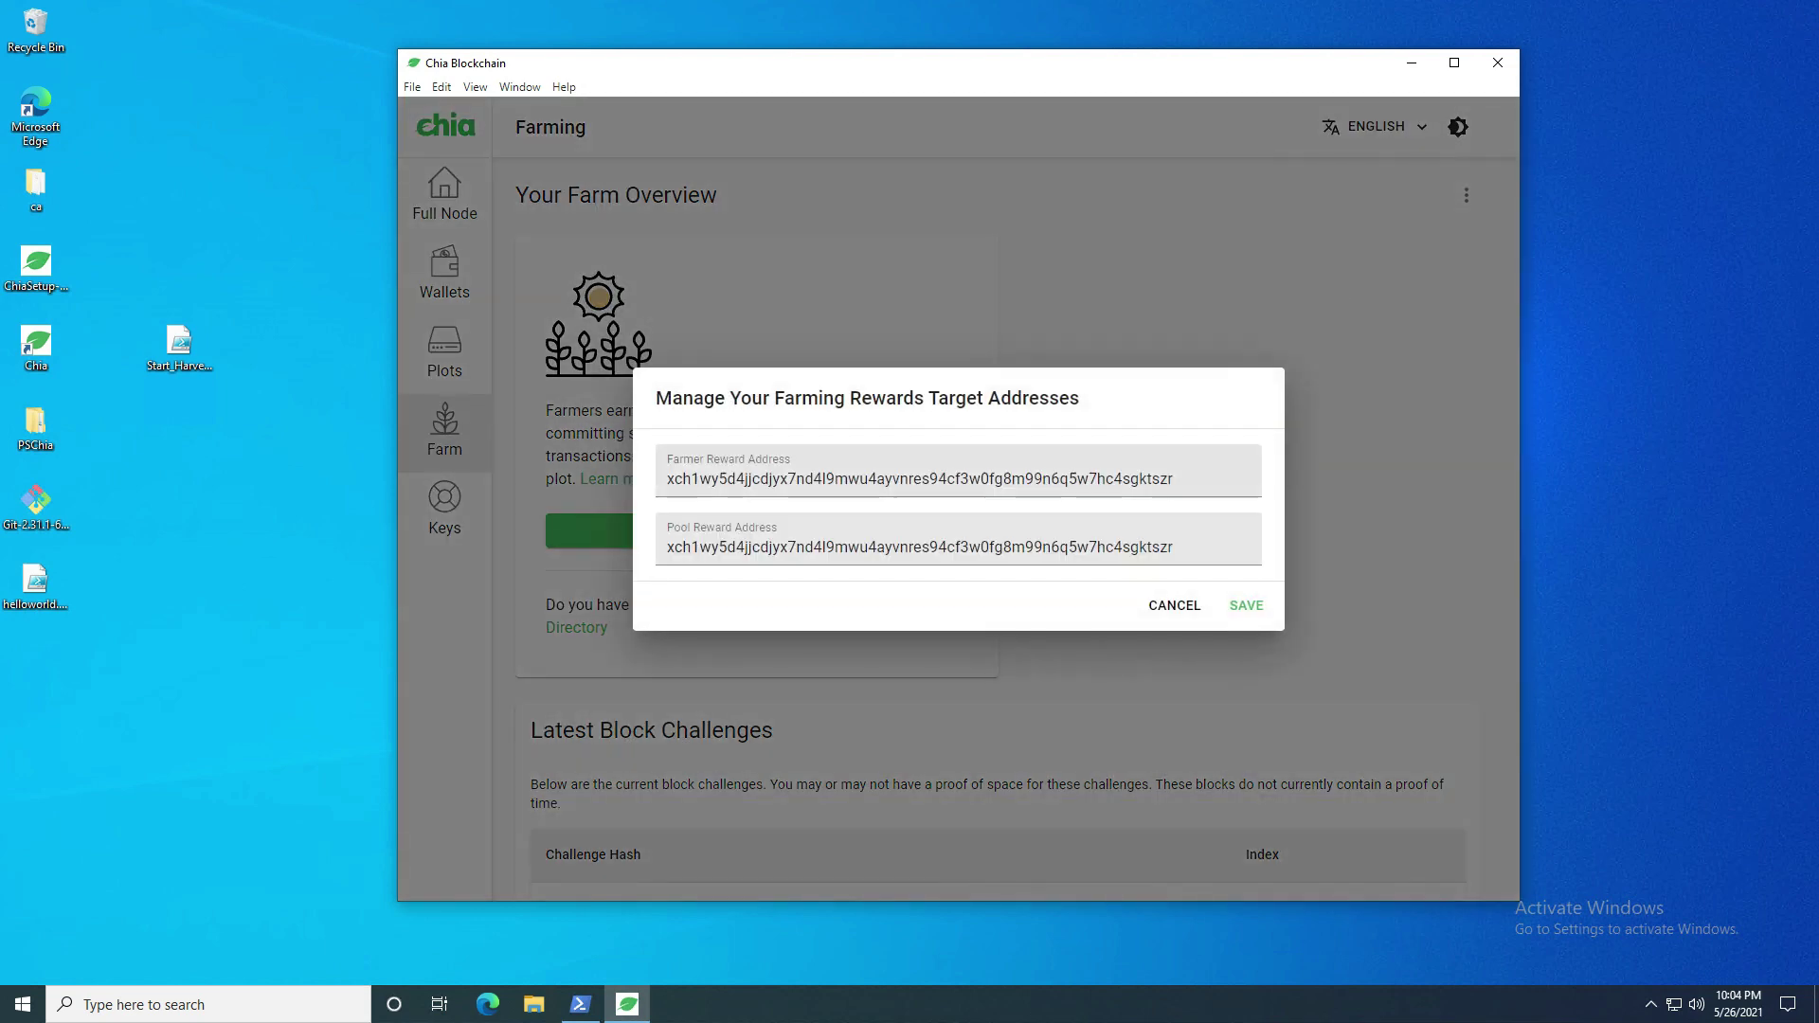
Highlight the farmer reward address and its last three characters, and close the rewards dialog without saving
{"action": "left_click_drag", "start_coordinate": [1179, 479], "coordinate": [556, 477]}
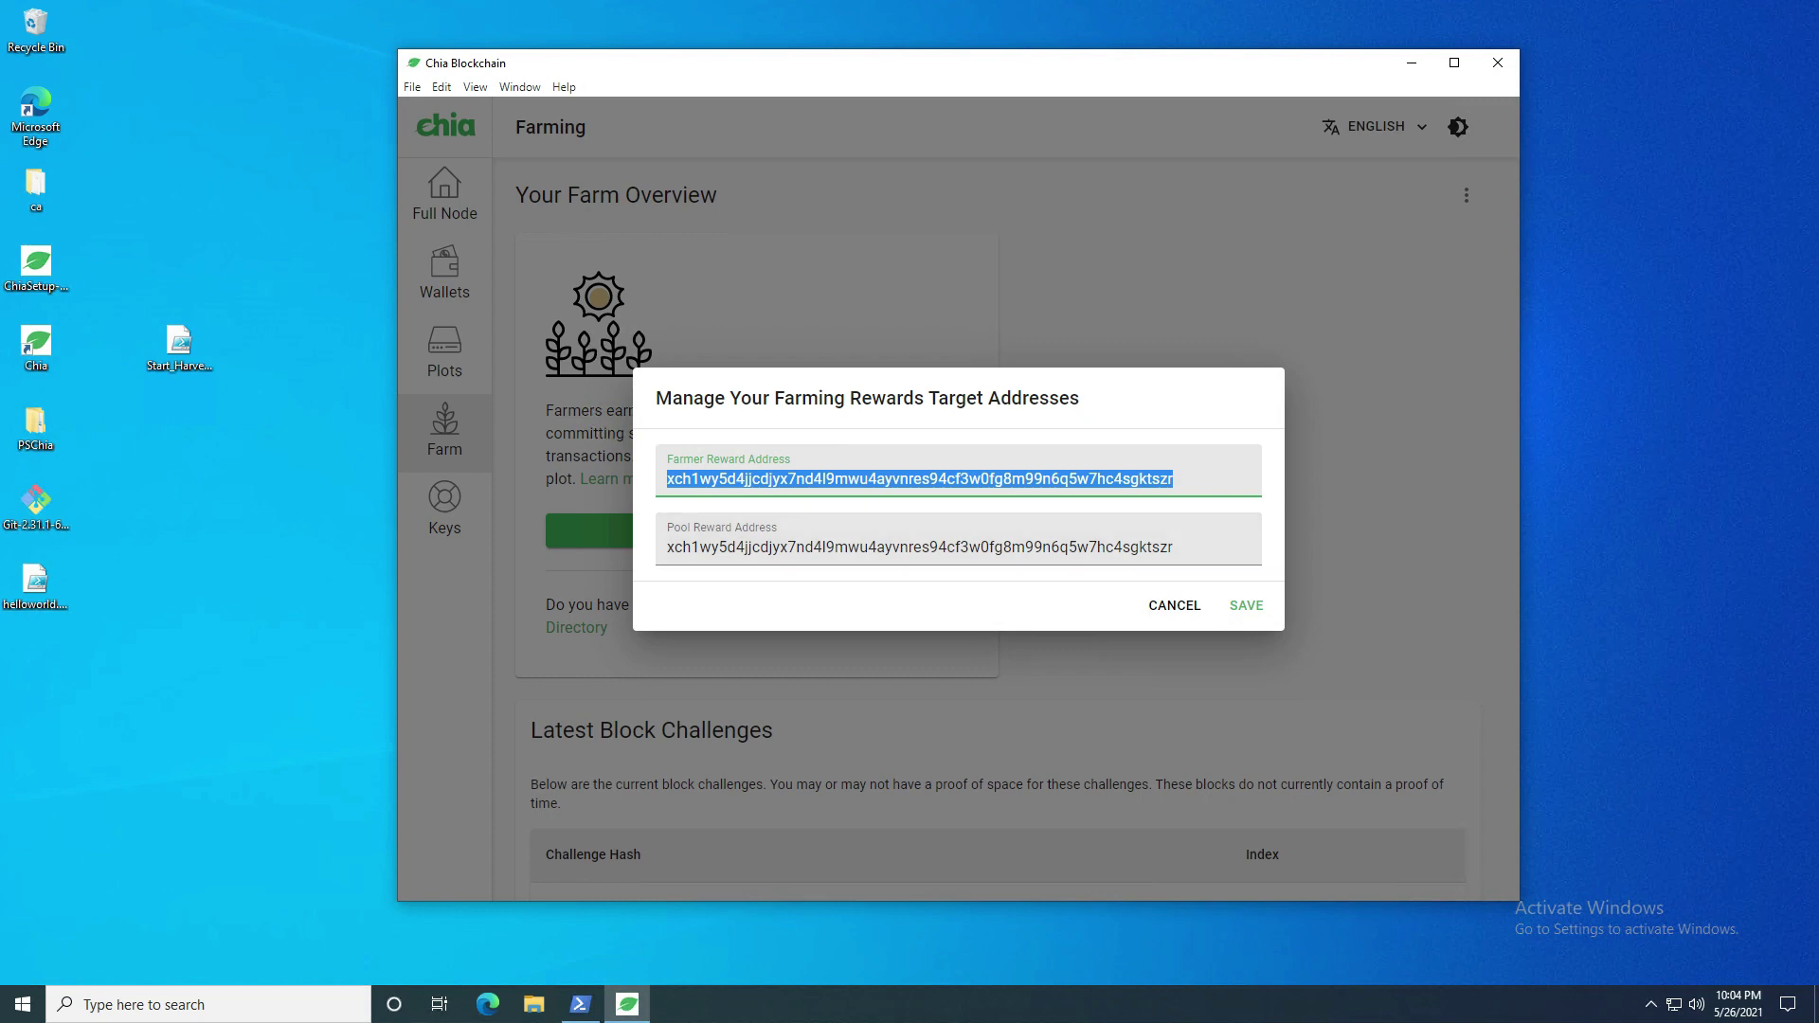
{"action": "key", "text": "End"}
{"action": "key", "text": "shift+Left"}
{"action": "key", "text": "shift+Left"}
{"action": "key", "text": "shift+Left"}
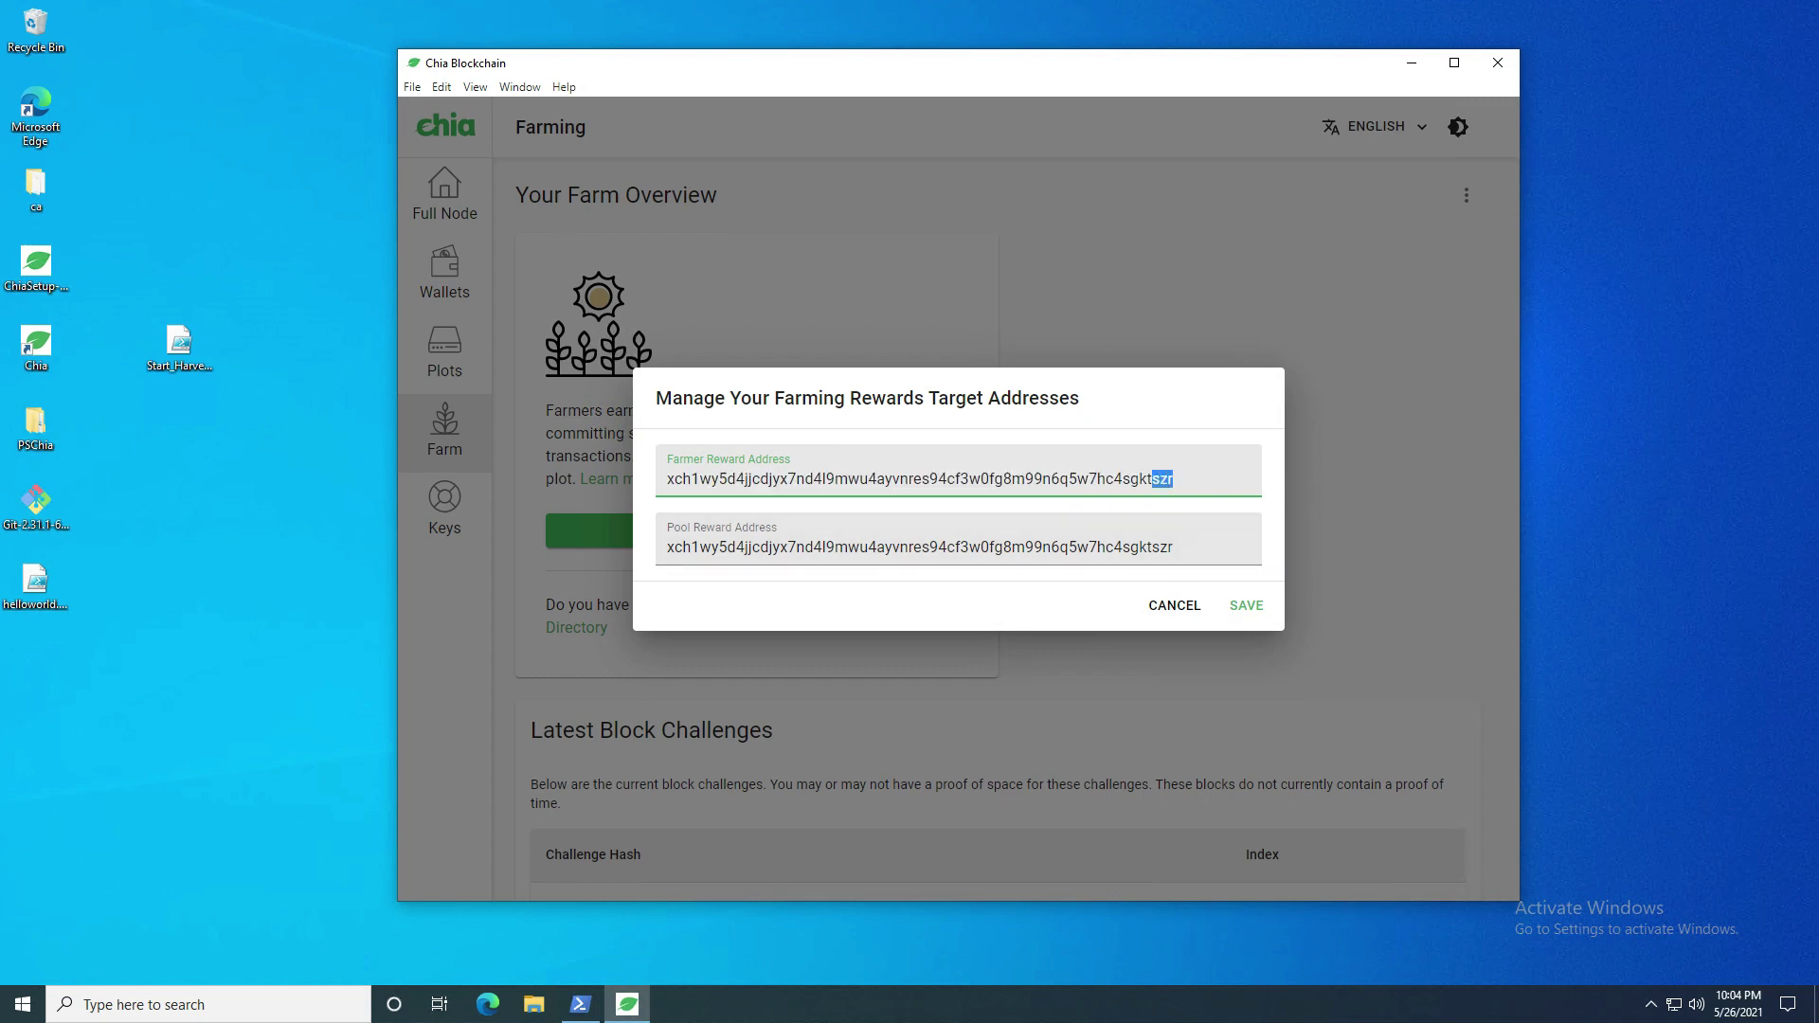
{"action": "key", "text": "Right"}
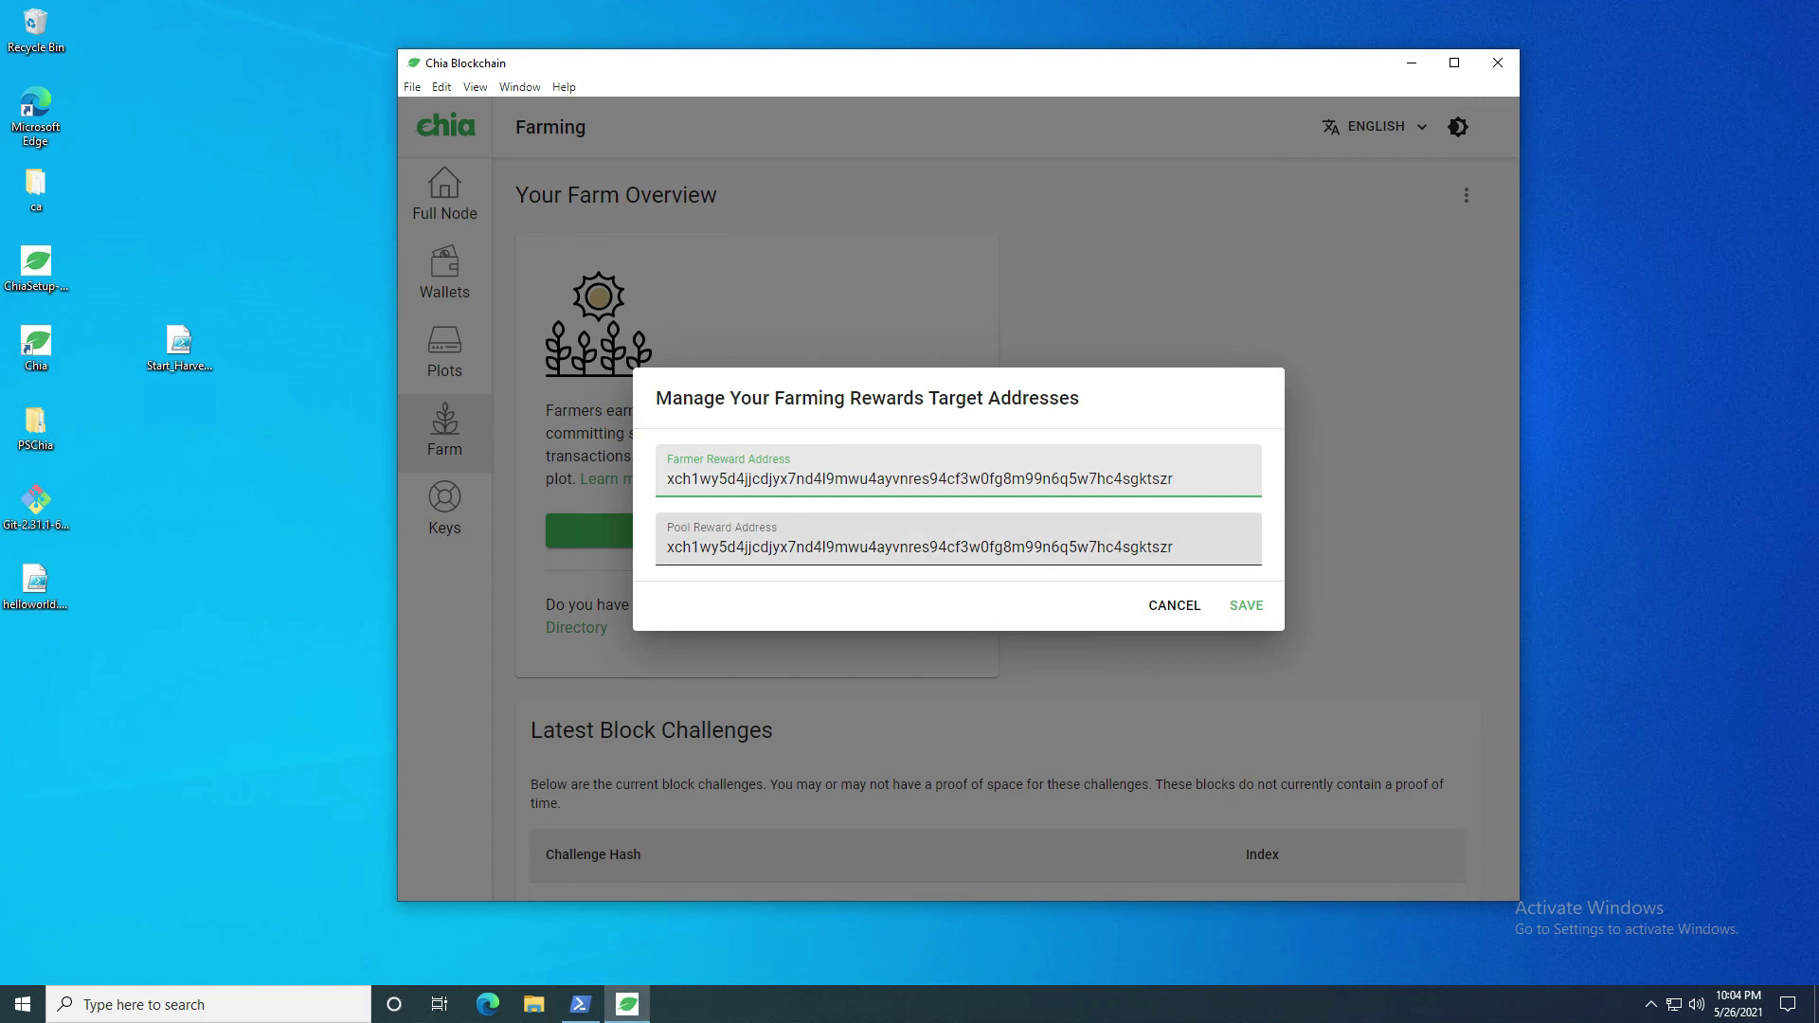
{"action": "left_click", "coordinate": [1175, 608]}
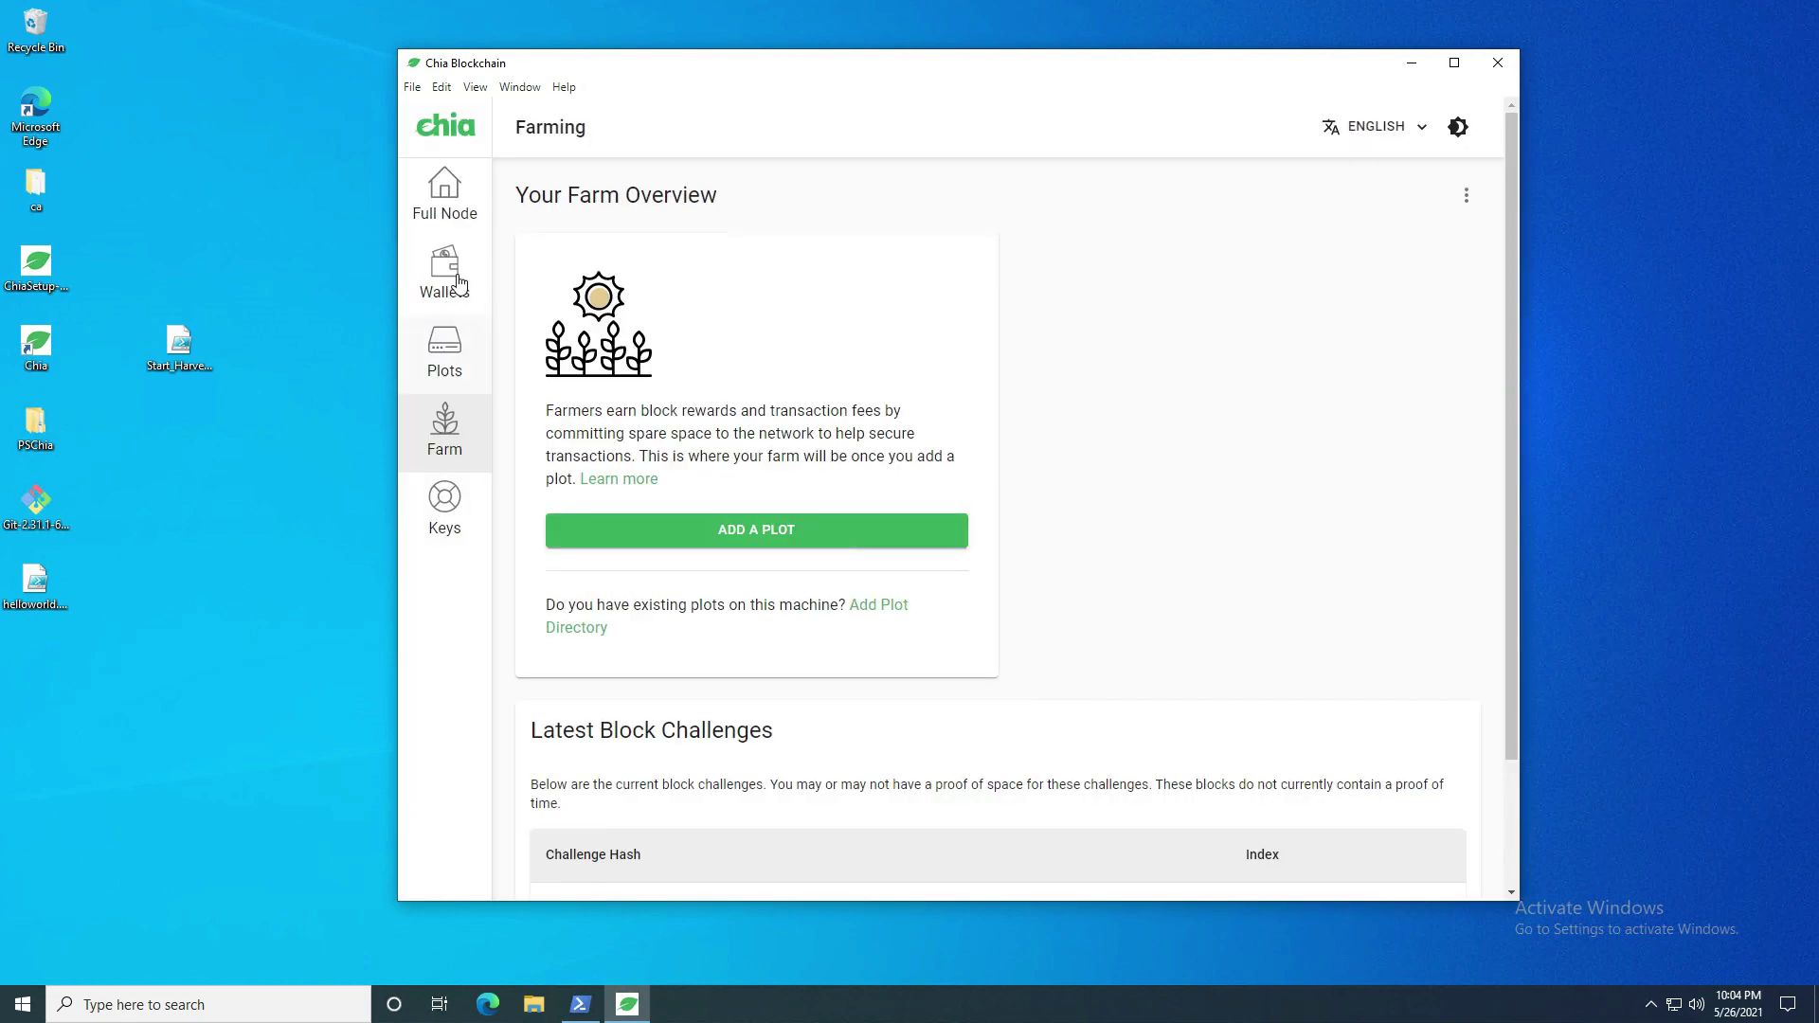
View the wallet's Receive Address section and highlight the address for comparison with the farming reward address
{"action": "left_click", "coordinate": [458, 280]}
{"action": "scroll", "coordinate": [1184, 593], "scroll_direction": "down", "scroll_amount": 3}
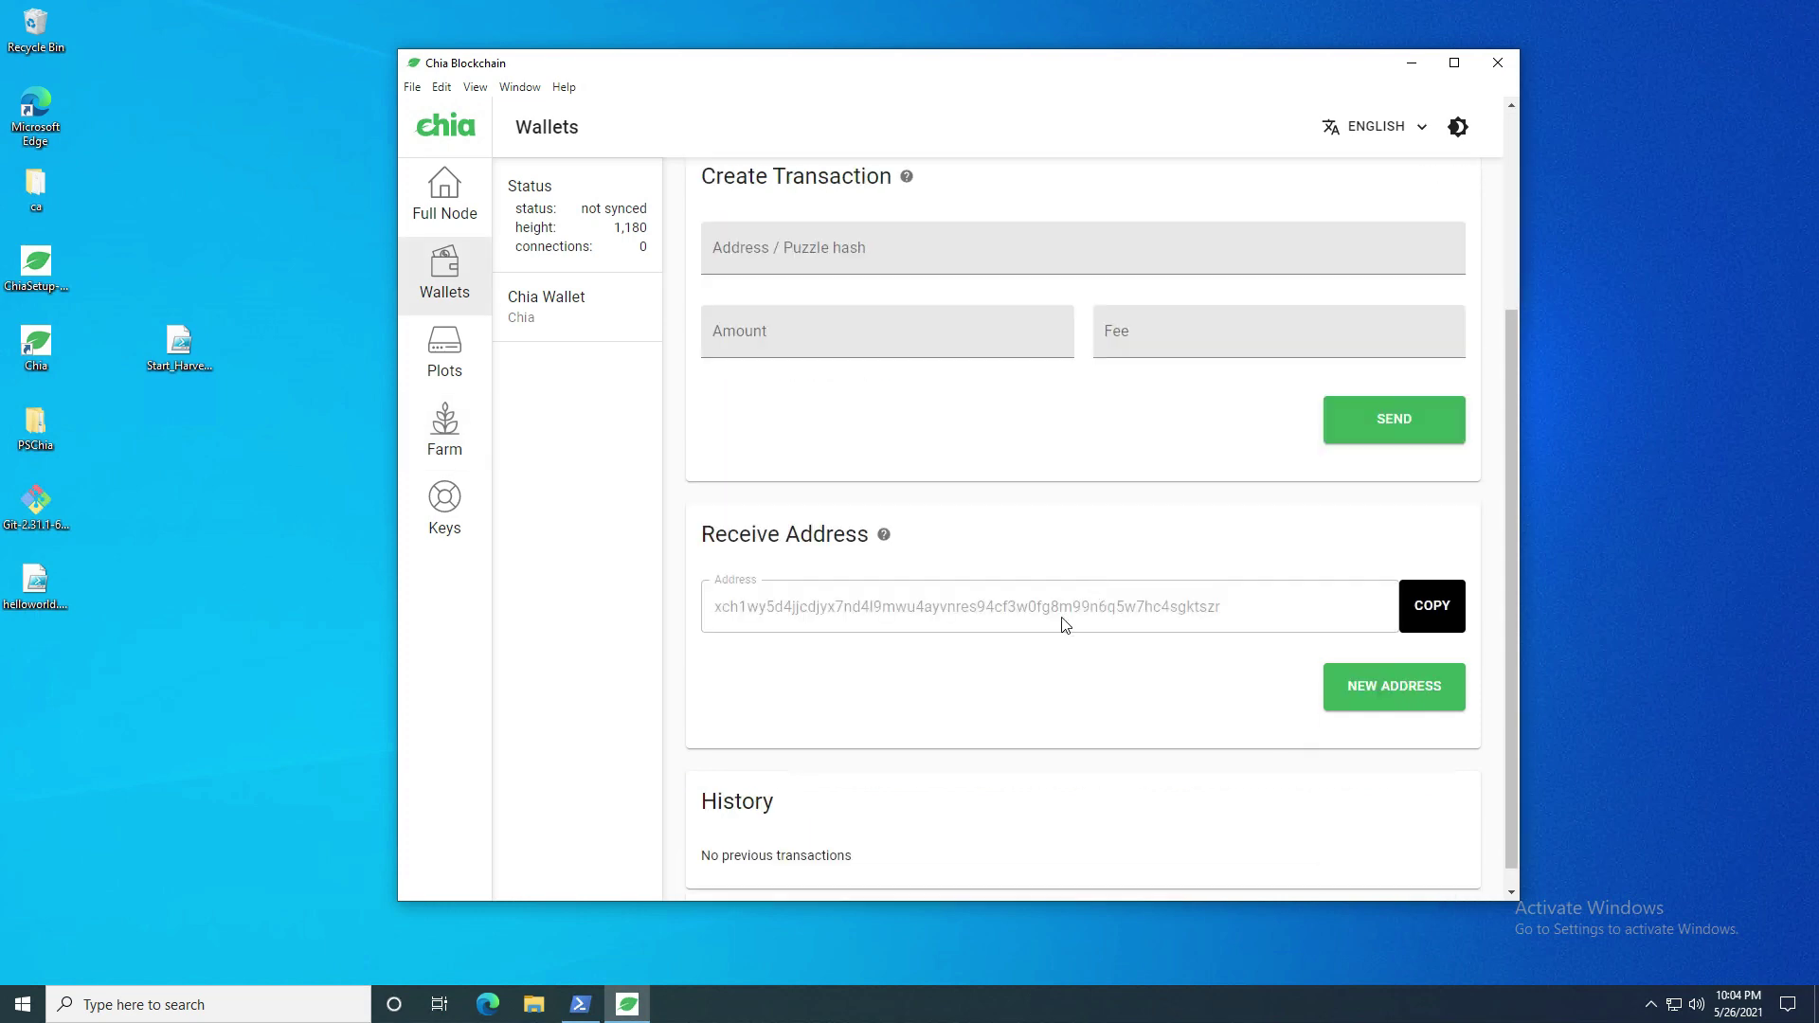
{"action": "left_click_drag", "start_coordinate": [1171, 612], "coordinate": [721, 599]}
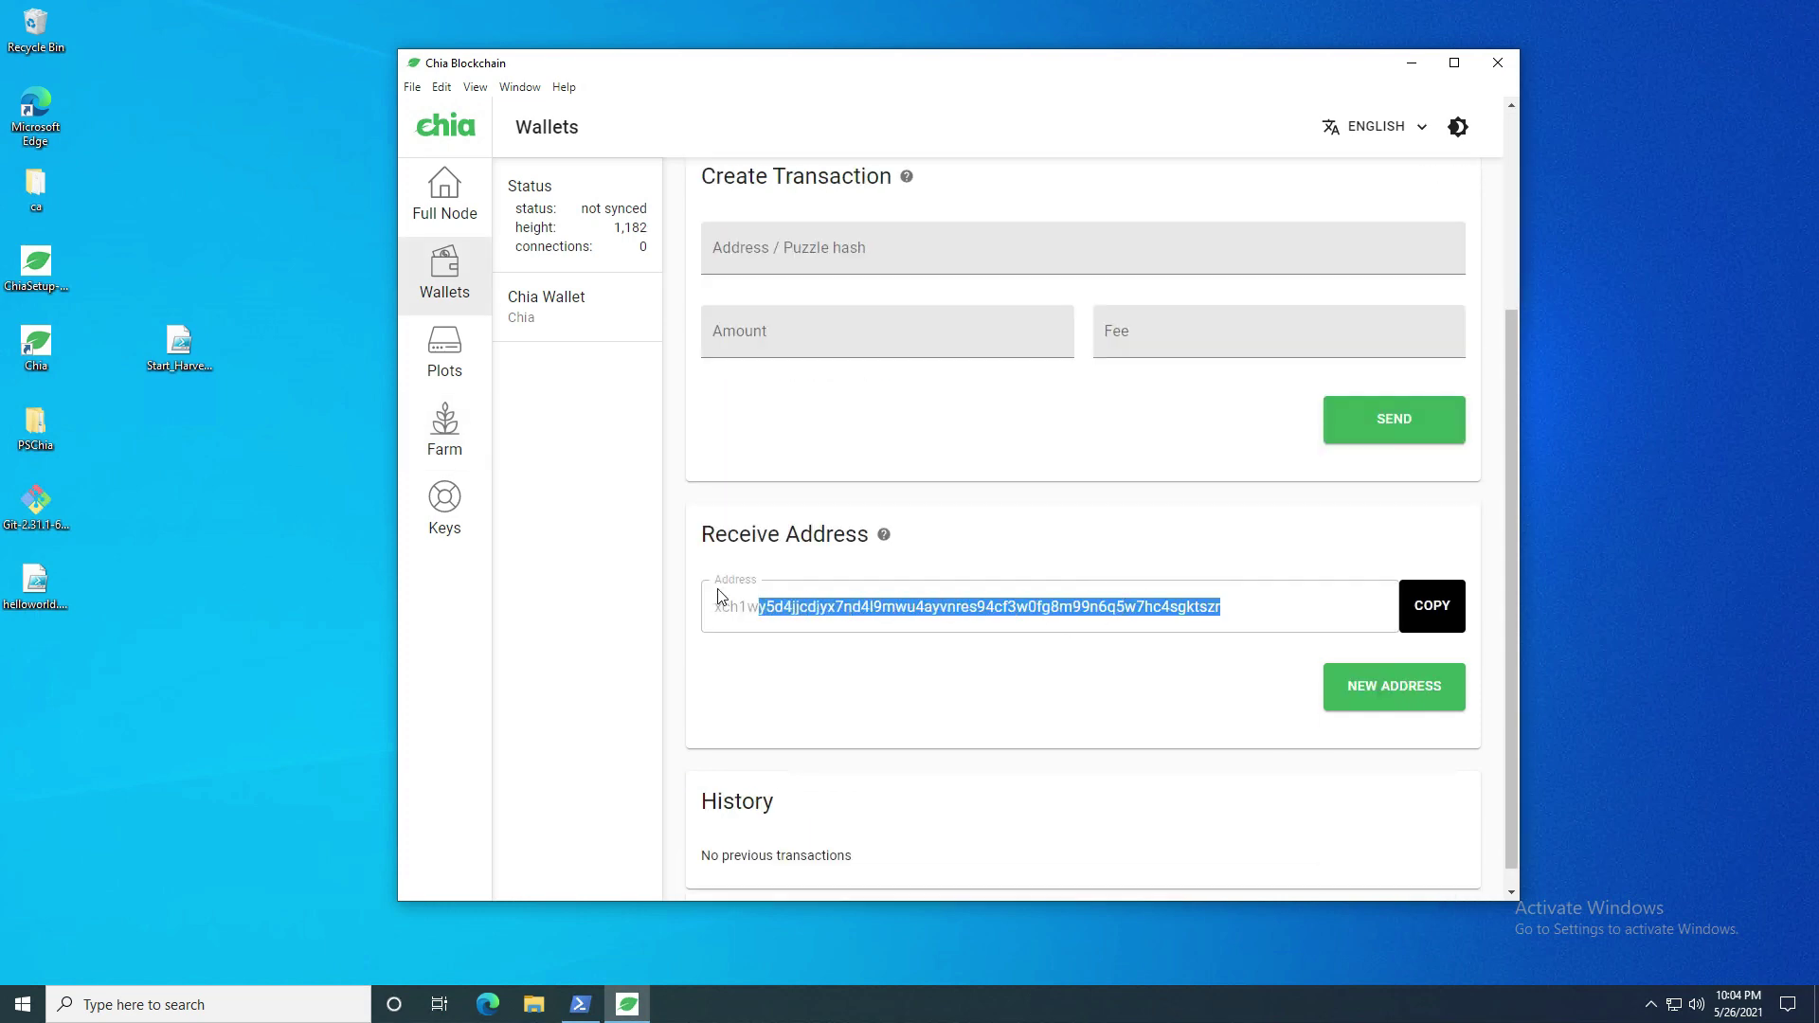
{"action": "left_click", "coordinate": [692, 595]}
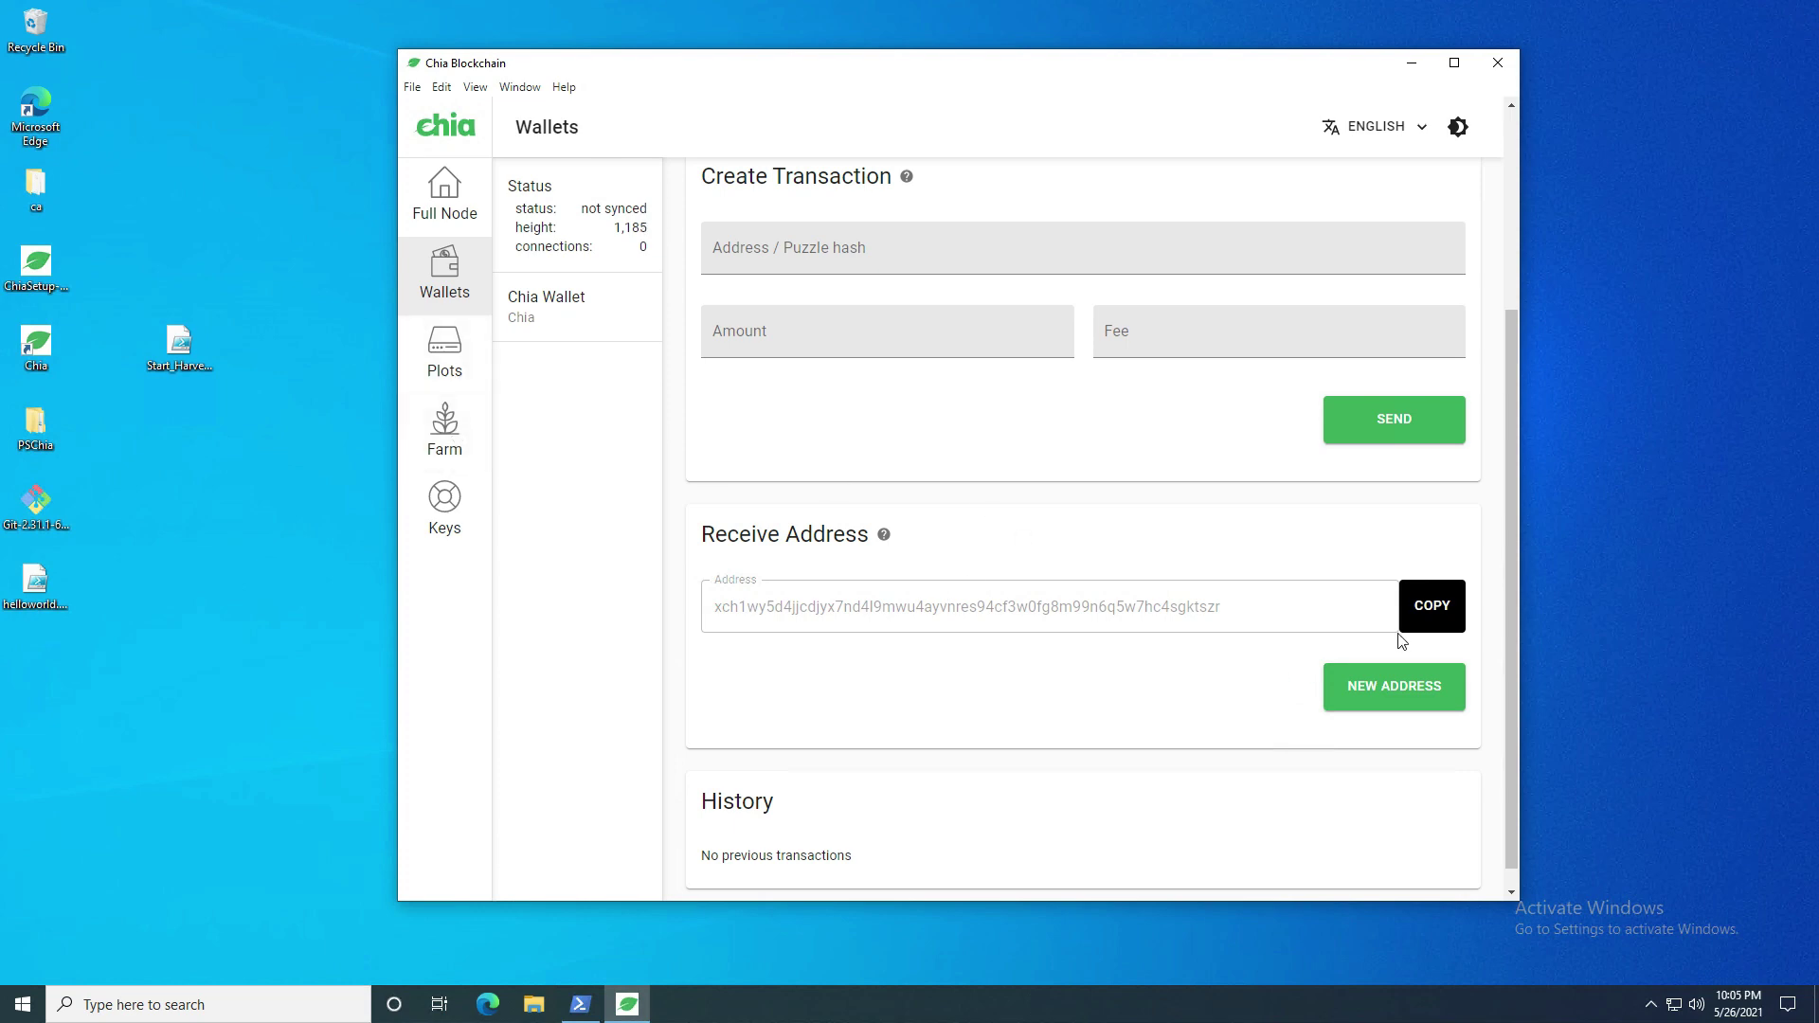
Generate a new receive address for the Chia wallet
{"action": "left_click", "coordinate": [1404, 696]}
{"action": "left_click", "coordinate": [1393, 700]}
{"action": "left_click", "coordinate": [1392, 699]}
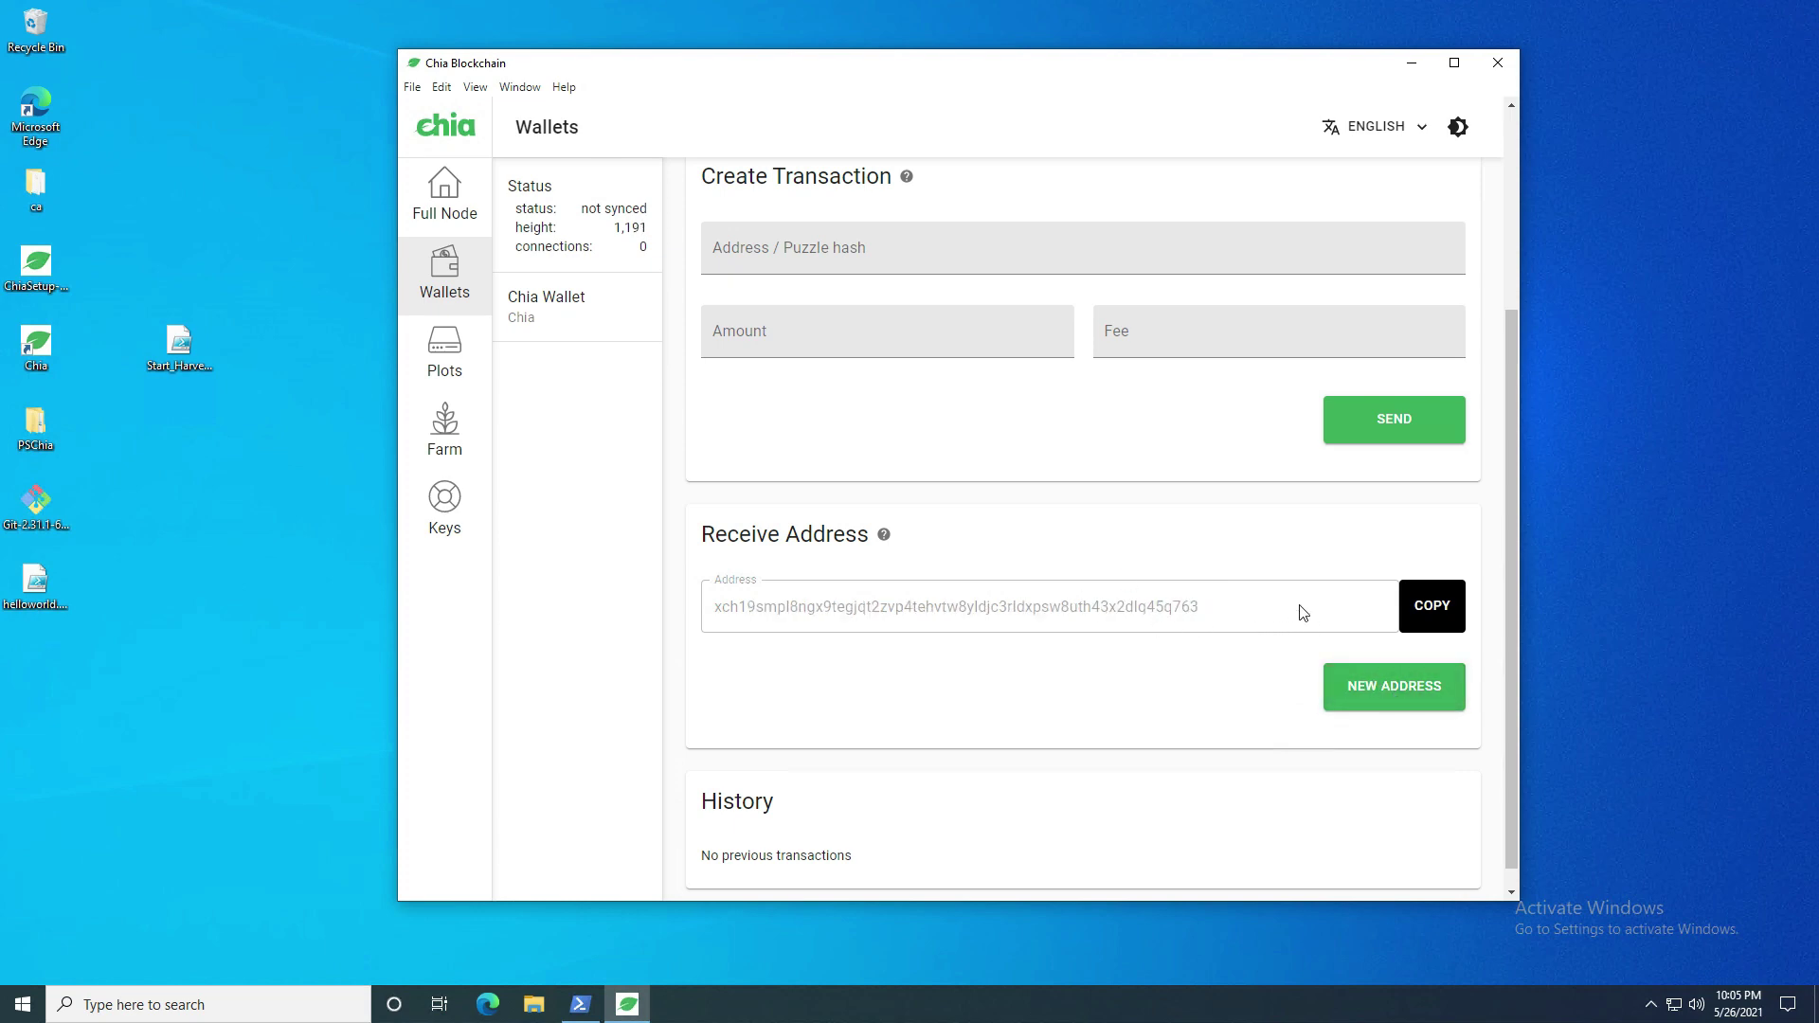
Check the farming rewards target addresses again from the farm overview, and leave them without saving
{"action": "left_click", "coordinate": [444, 431]}
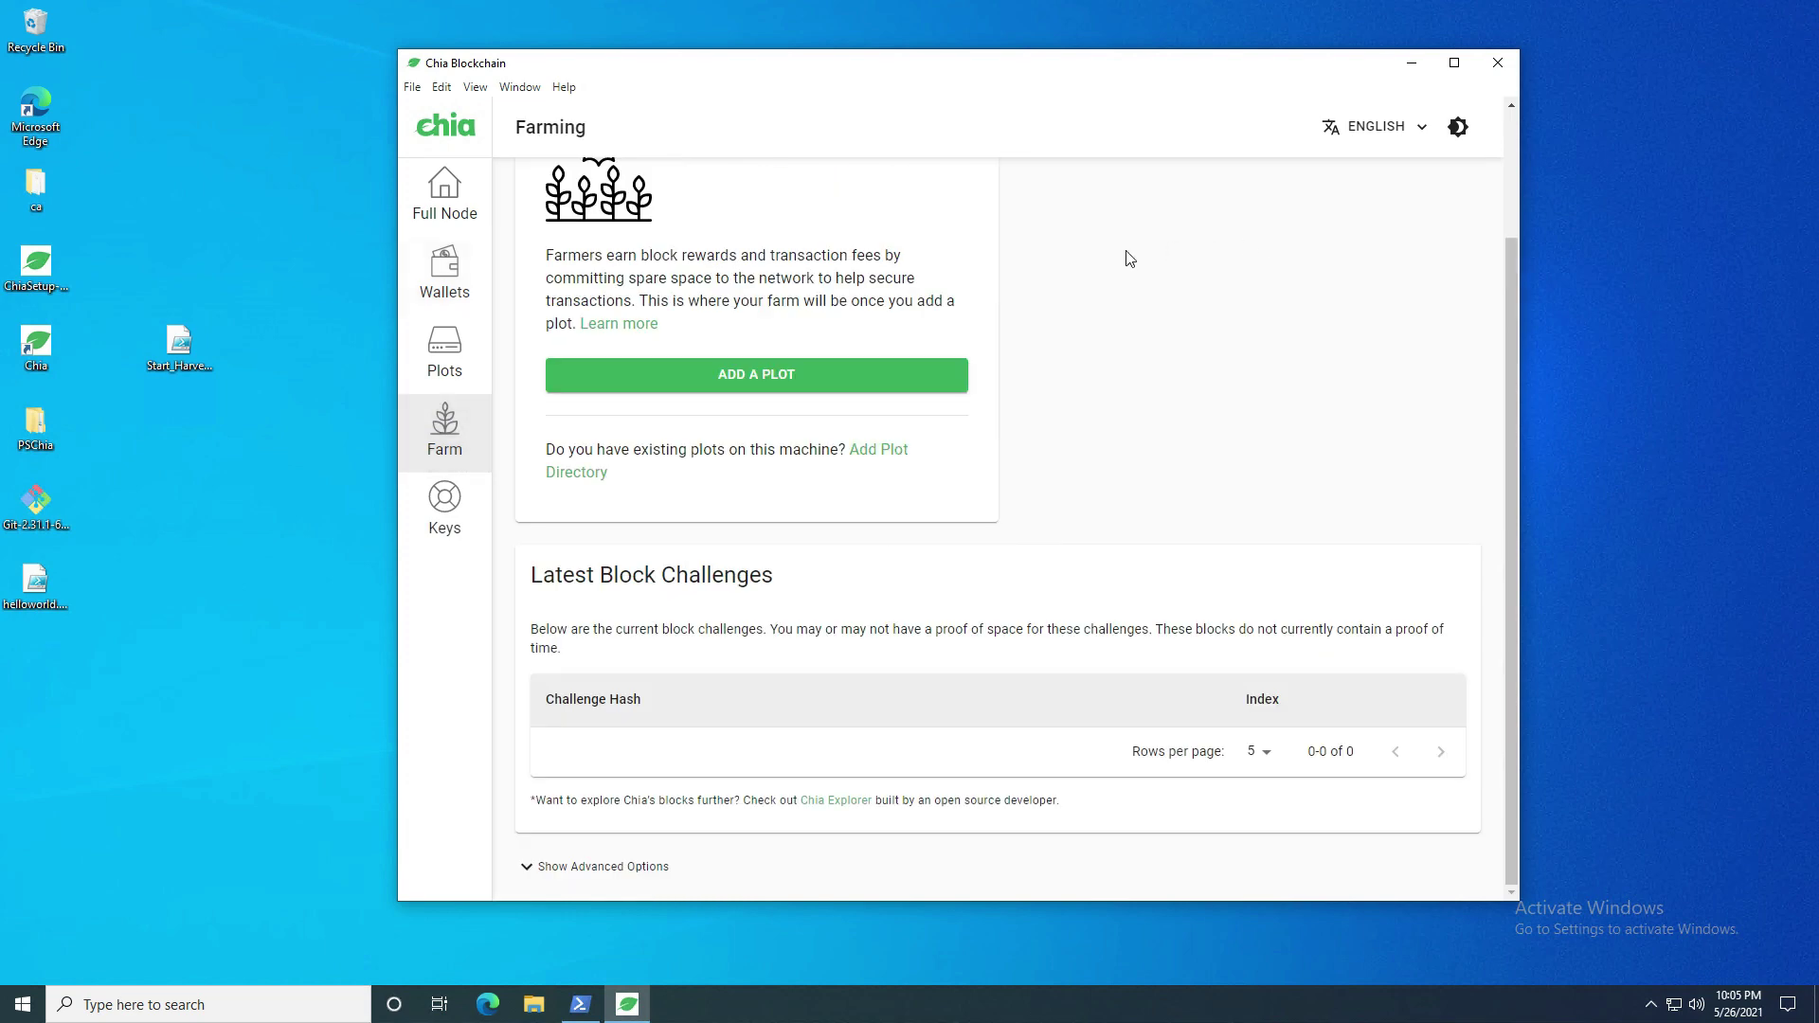
{"action": "scroll", "coordinate": [1342, 199], "scroll_direction": "up", "scroll_amount": 2}
{"action": "left_click", "coordinate": [1478, 199]}
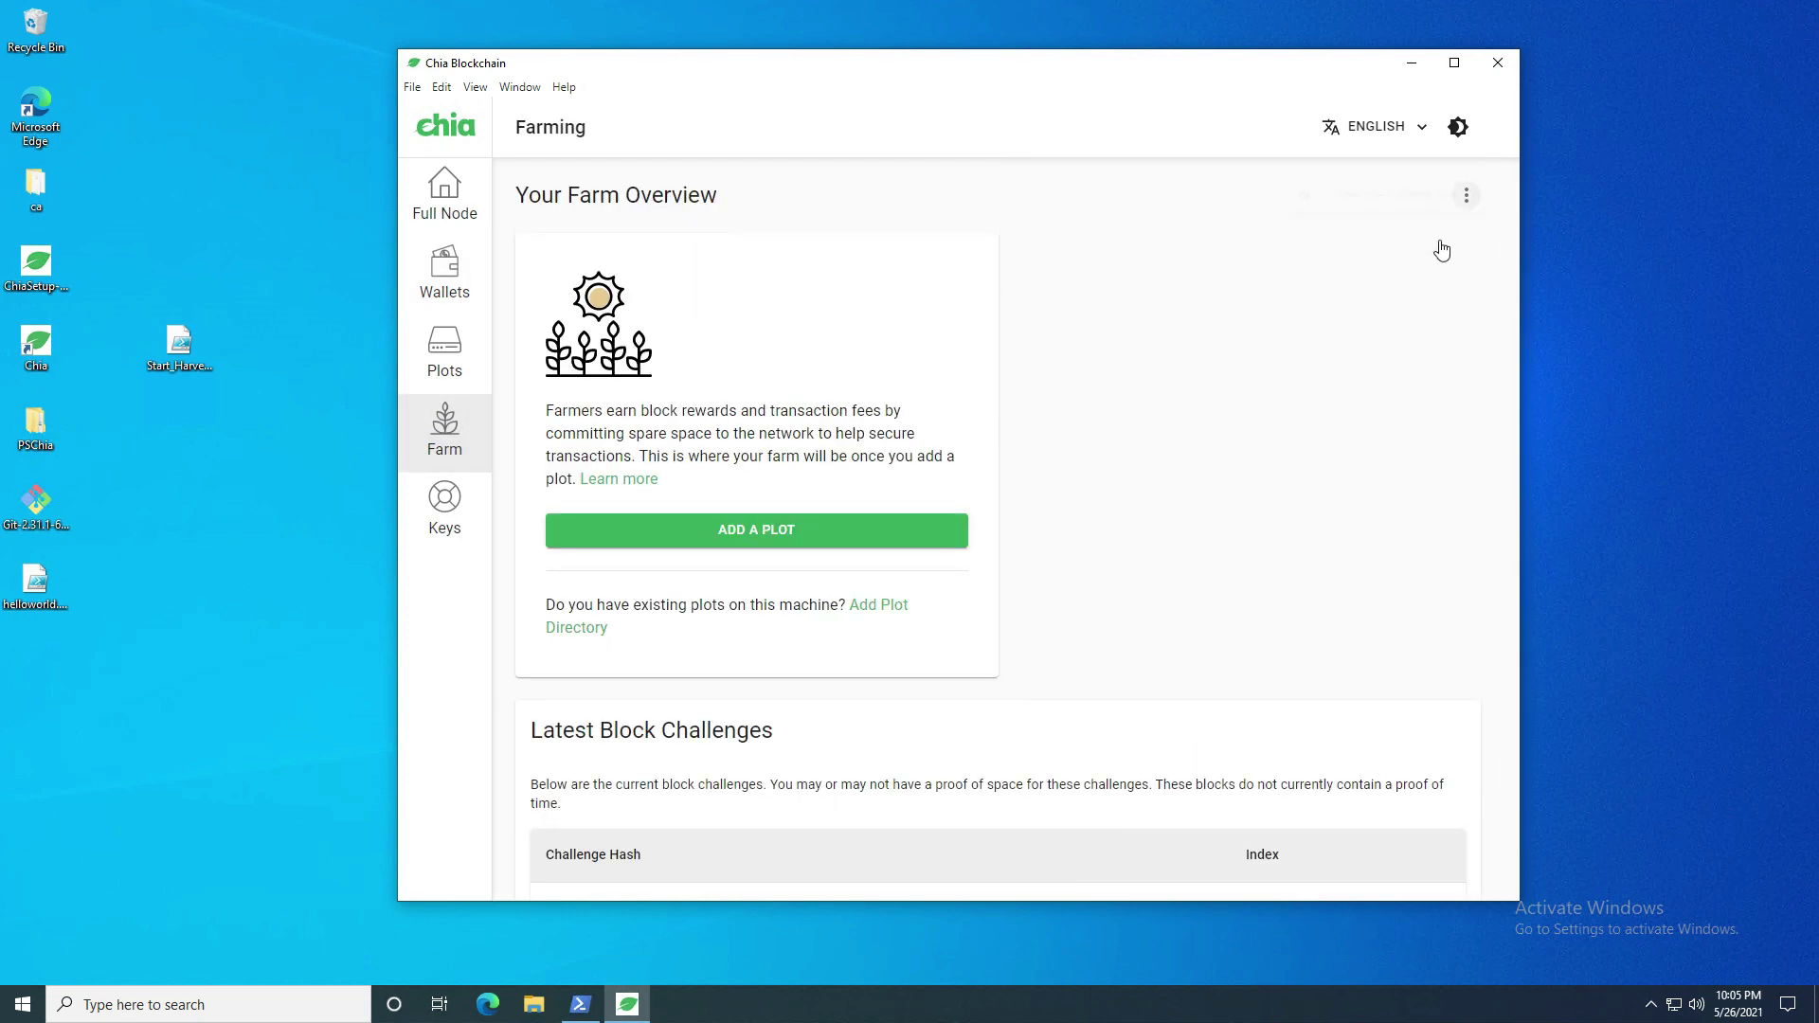
{"action": "left_click", "coordinate": [1378, 211]}
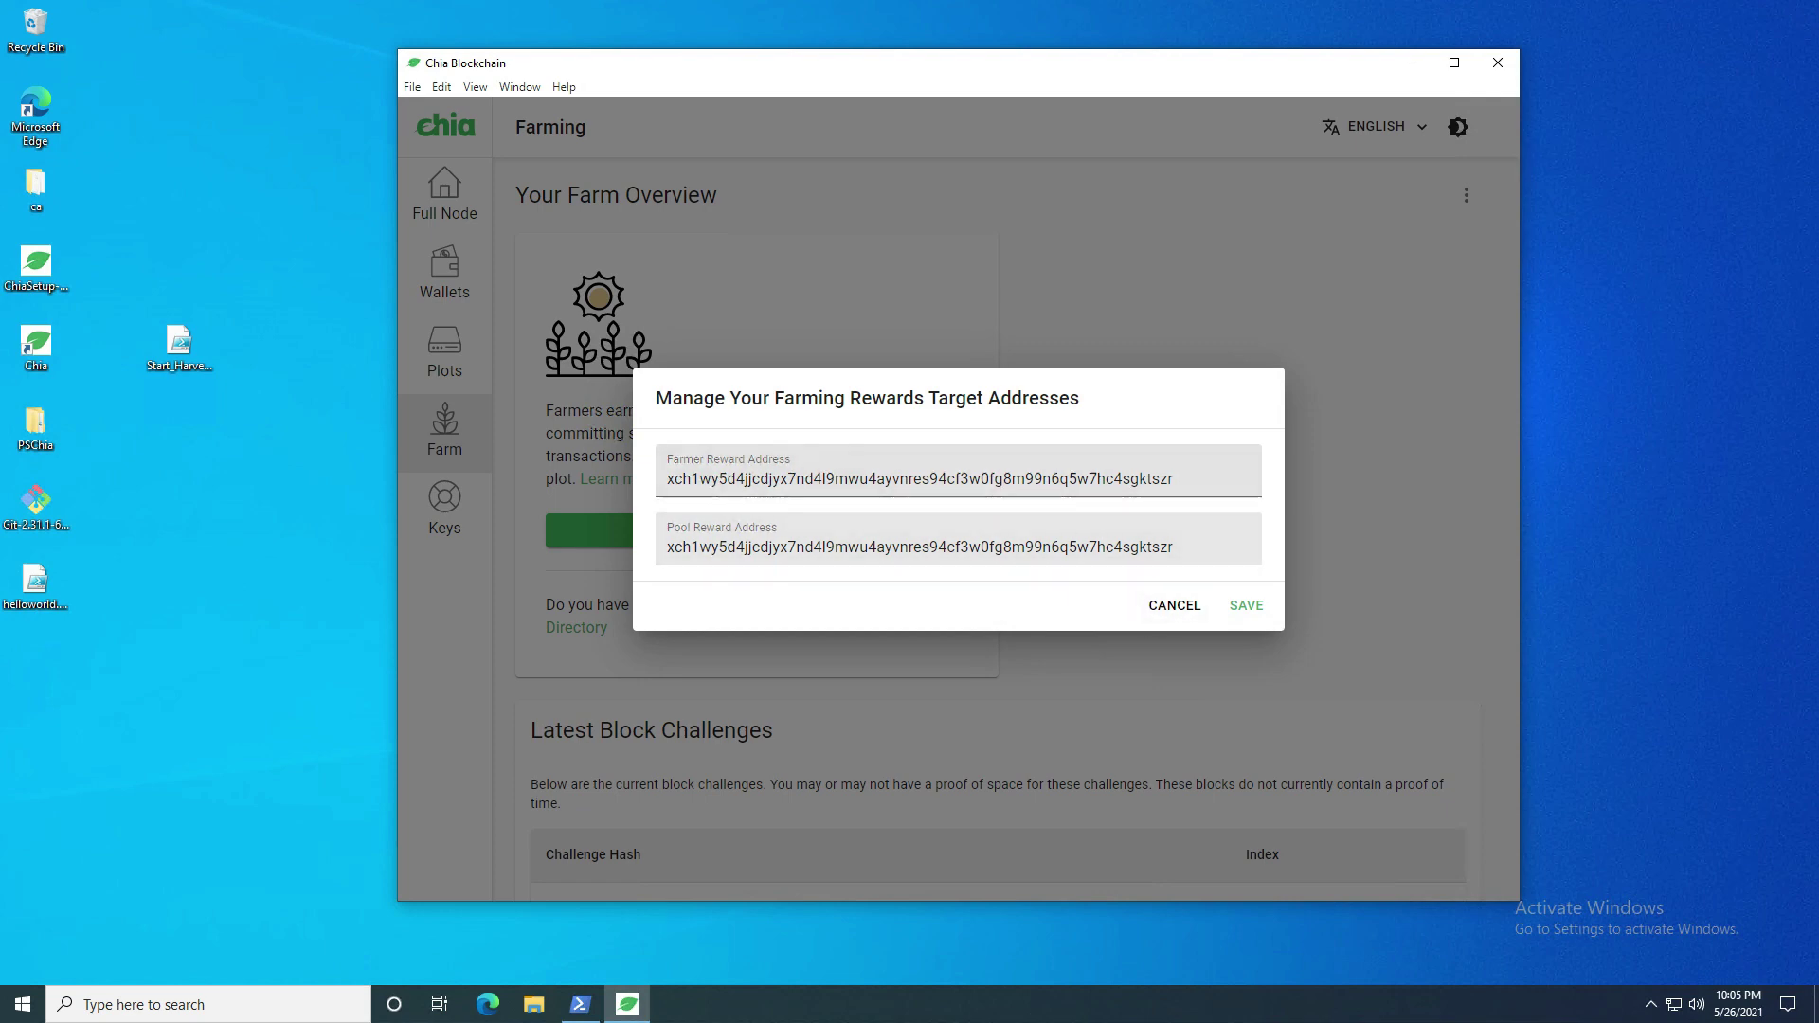
{"action": "left_click", "coordinate": [1164, 611]}
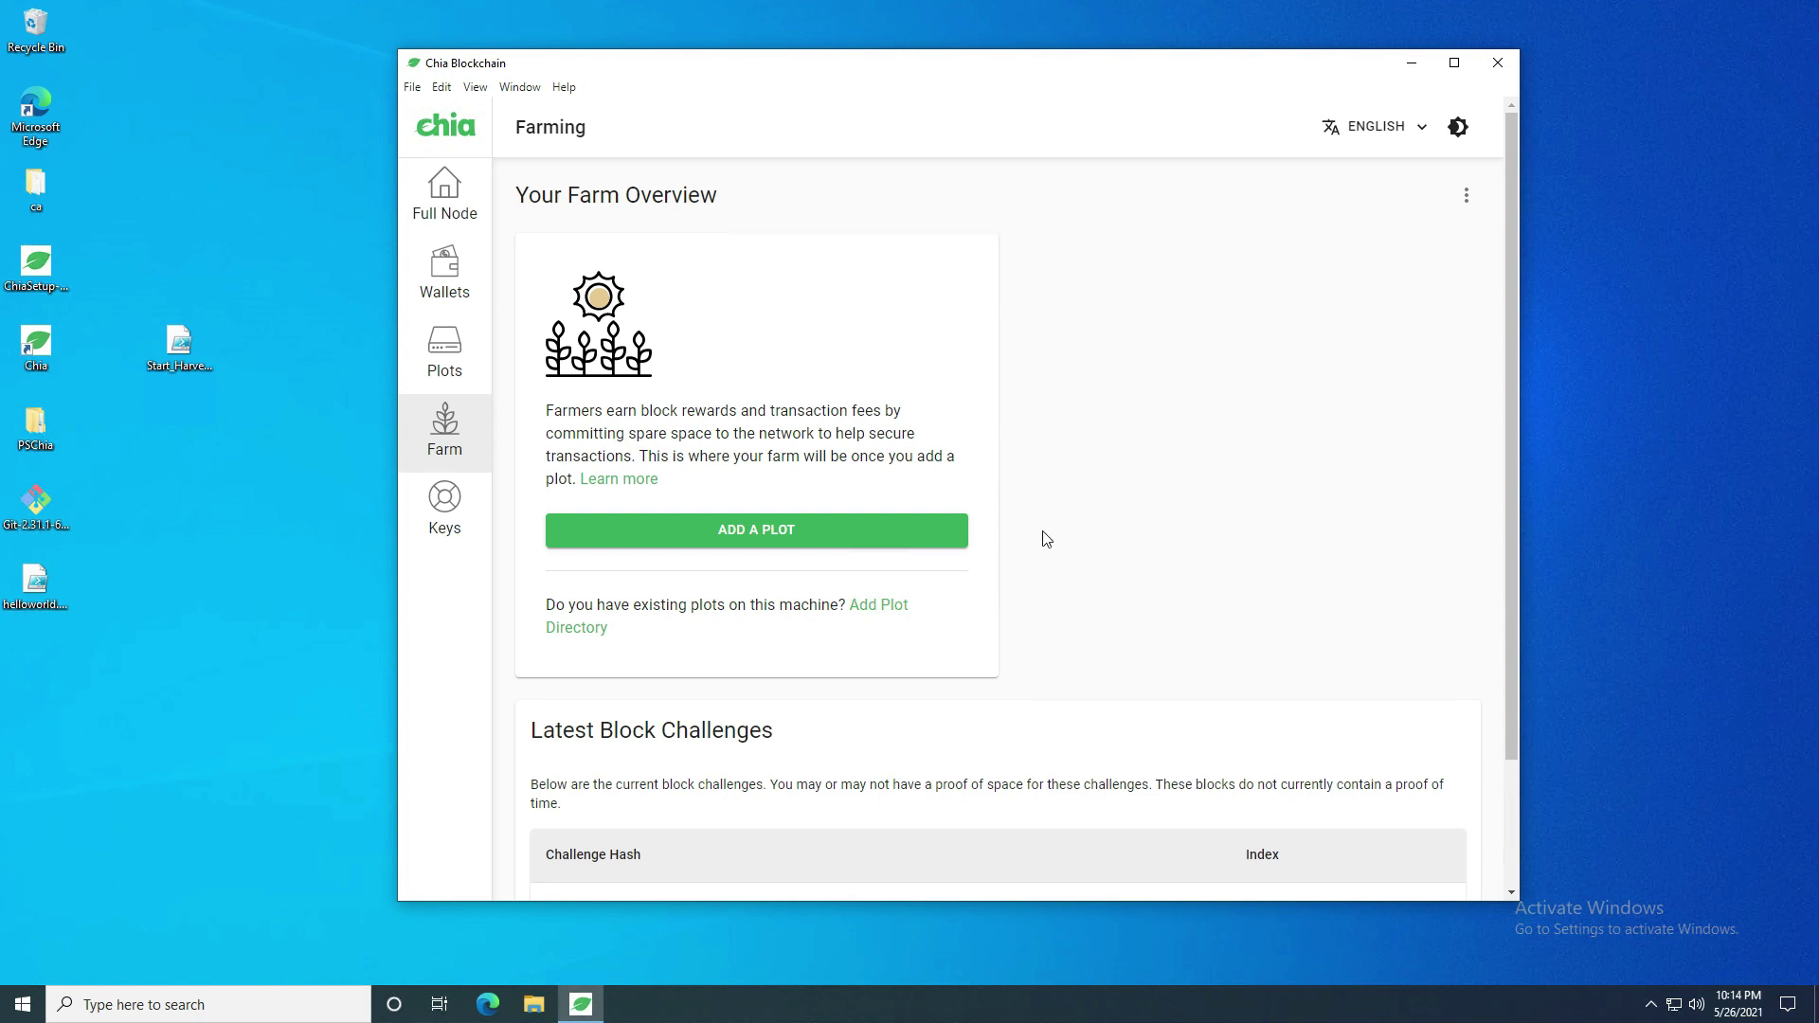
Switch to a new Windows PowerShell session in a maximised window with enlarged text
{"action": "left_click", "coordinate": [174, 629]}
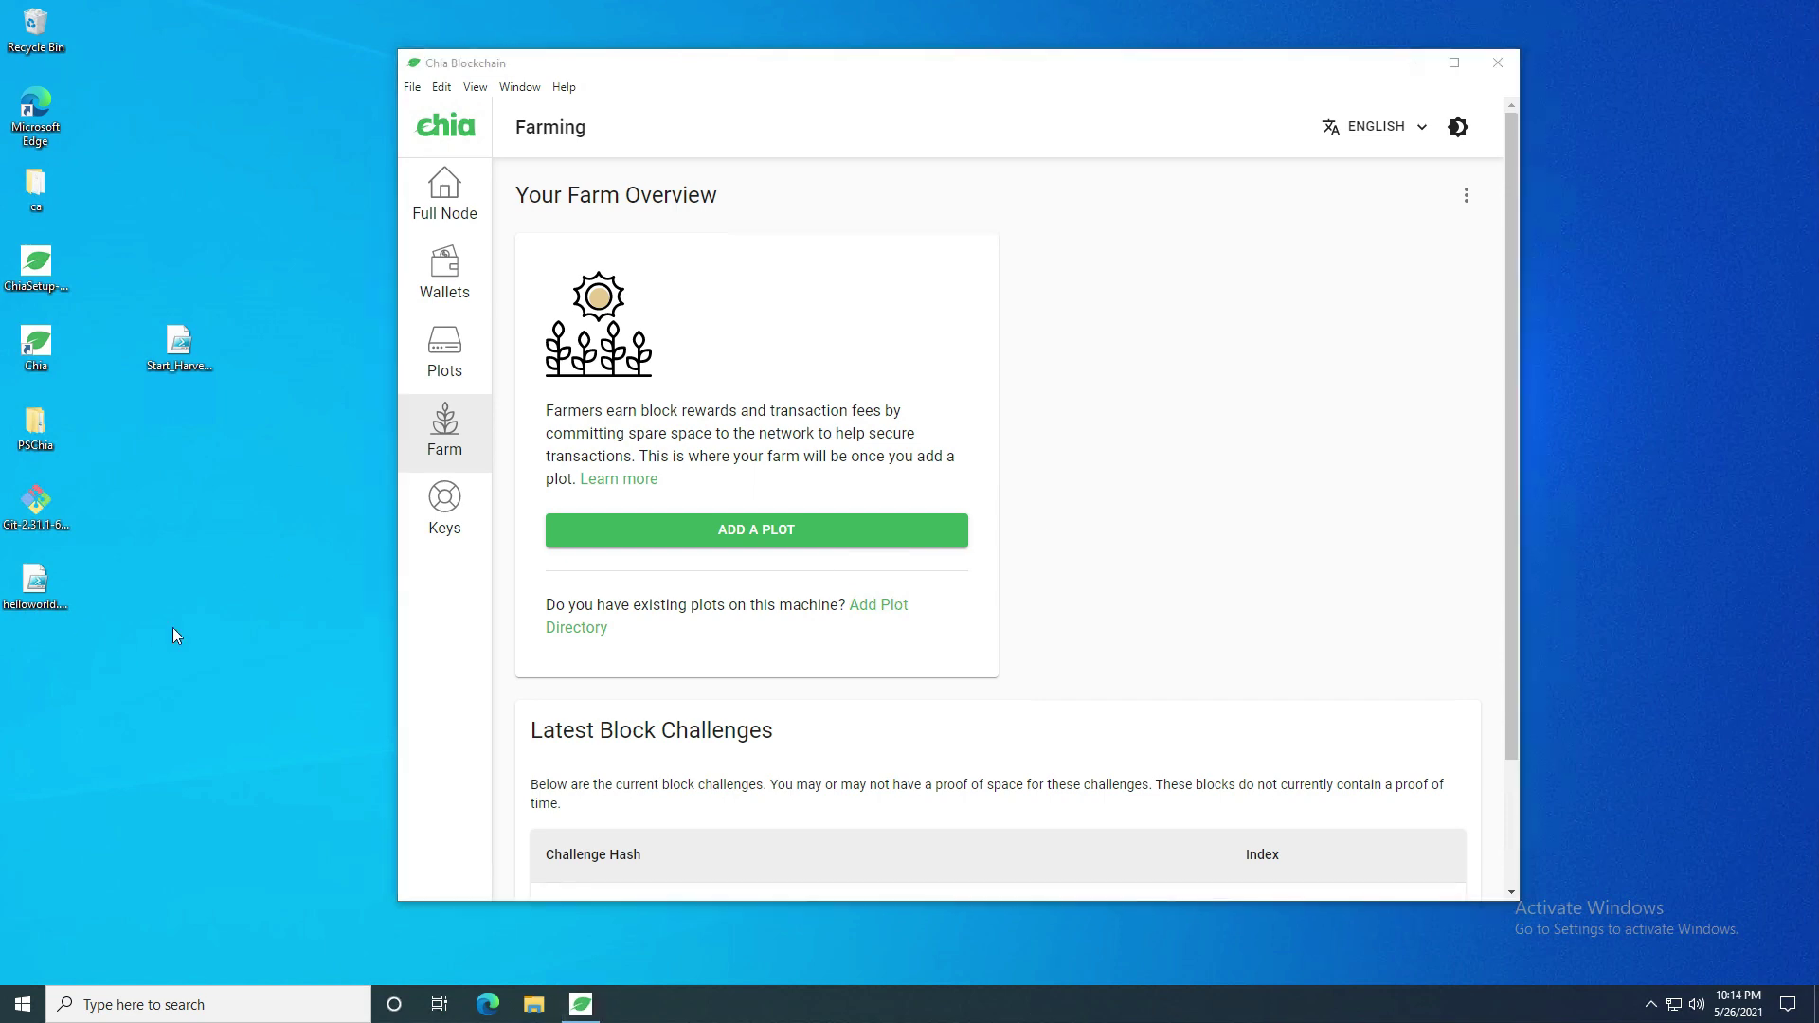
{"action": "key", "text": "super"}
{"action": "type", "text": "powershell"}
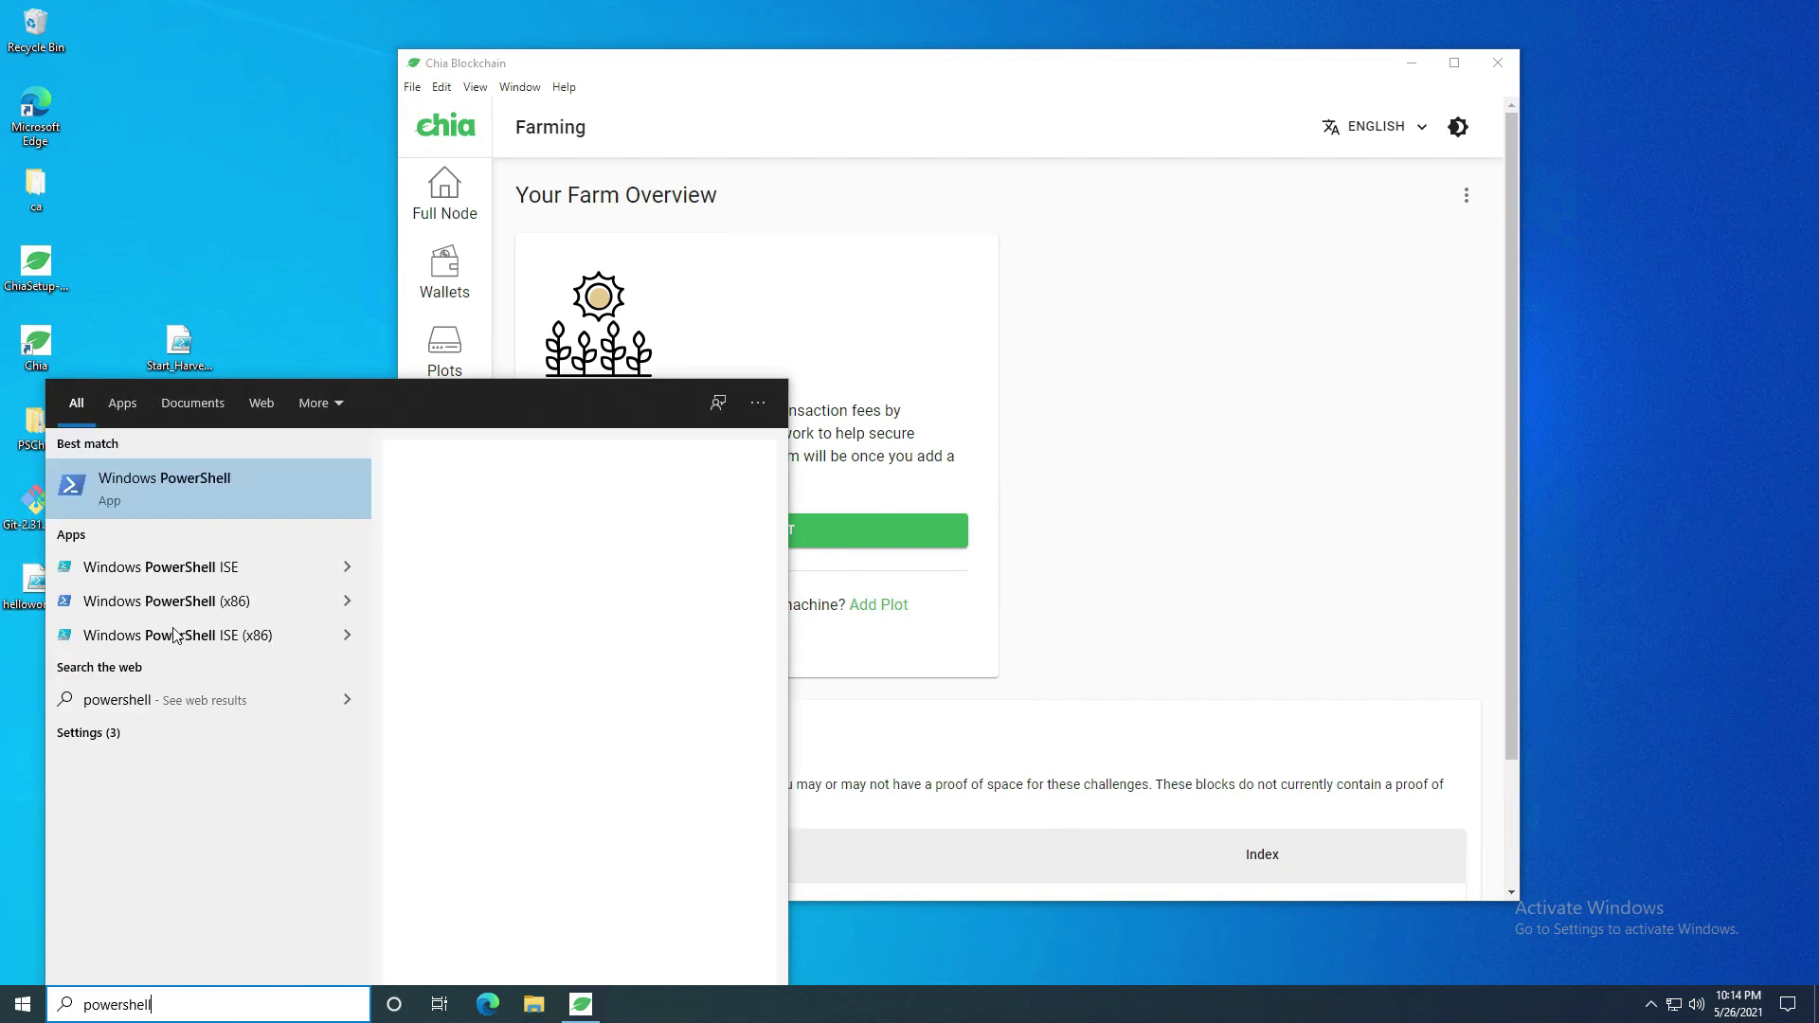
{"action": "key", "text": "Return"}
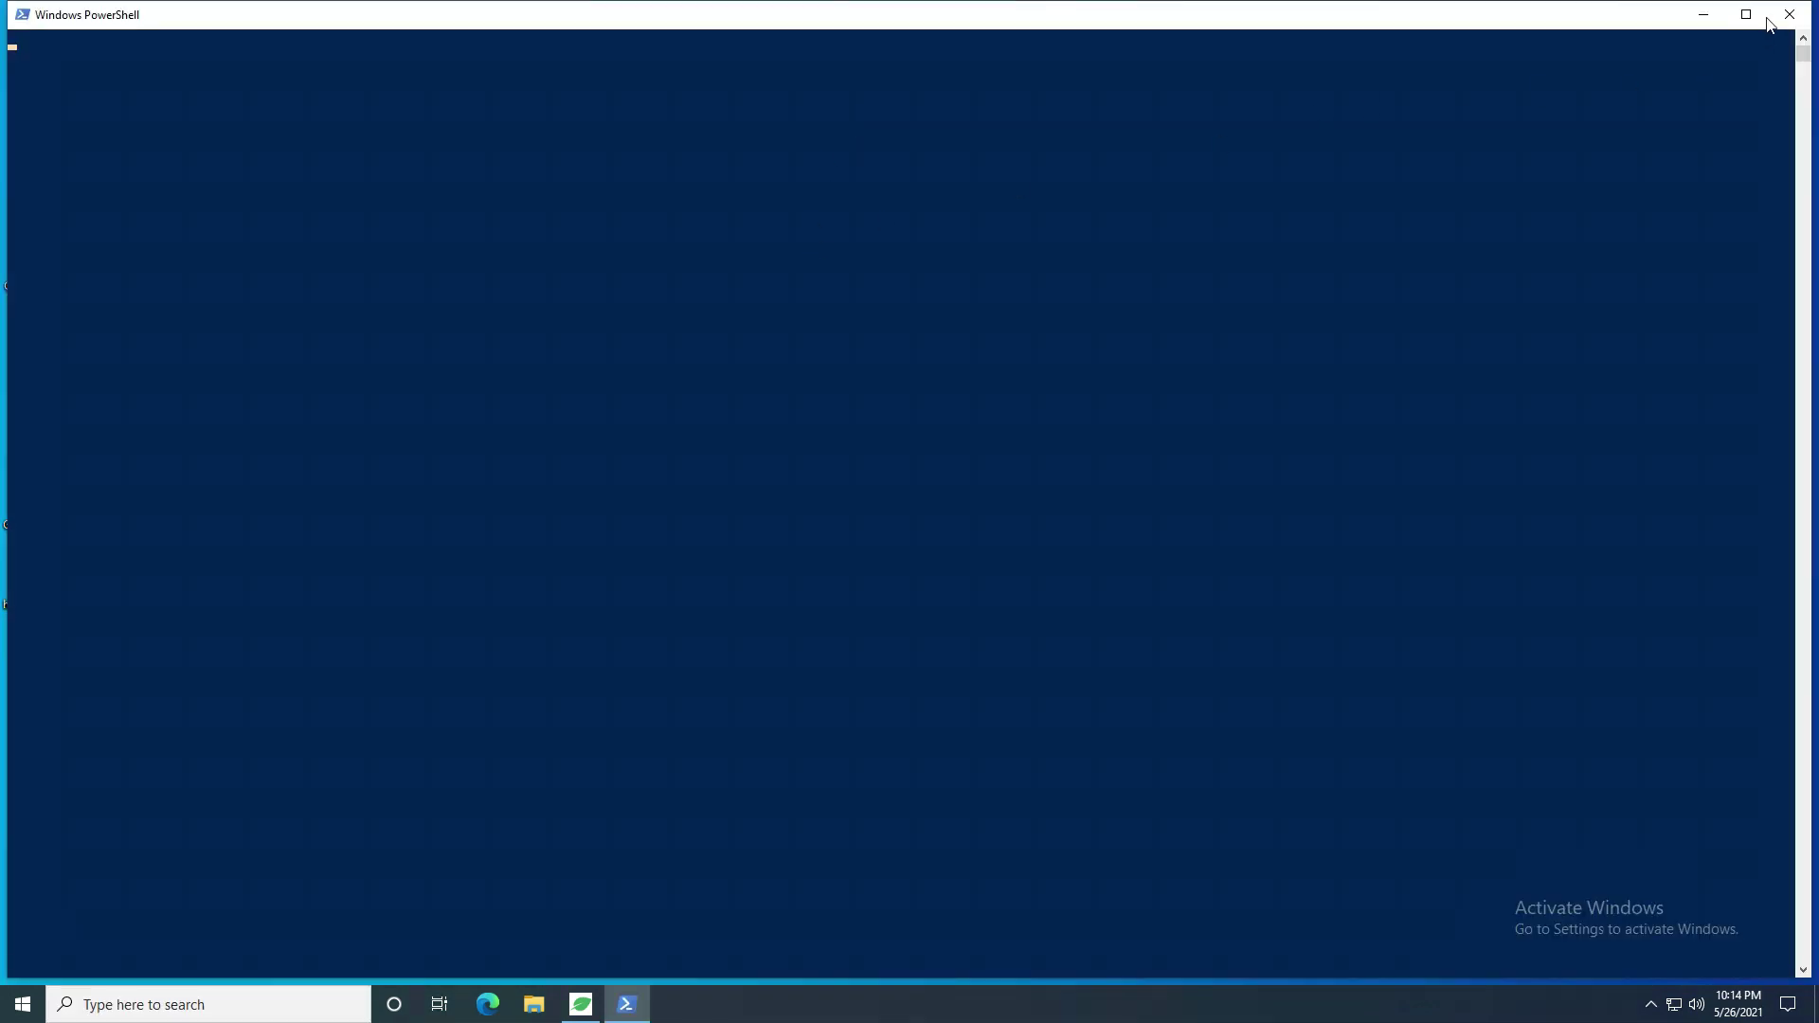
{"action": "left_click", "coordinate": [1748, 15]}
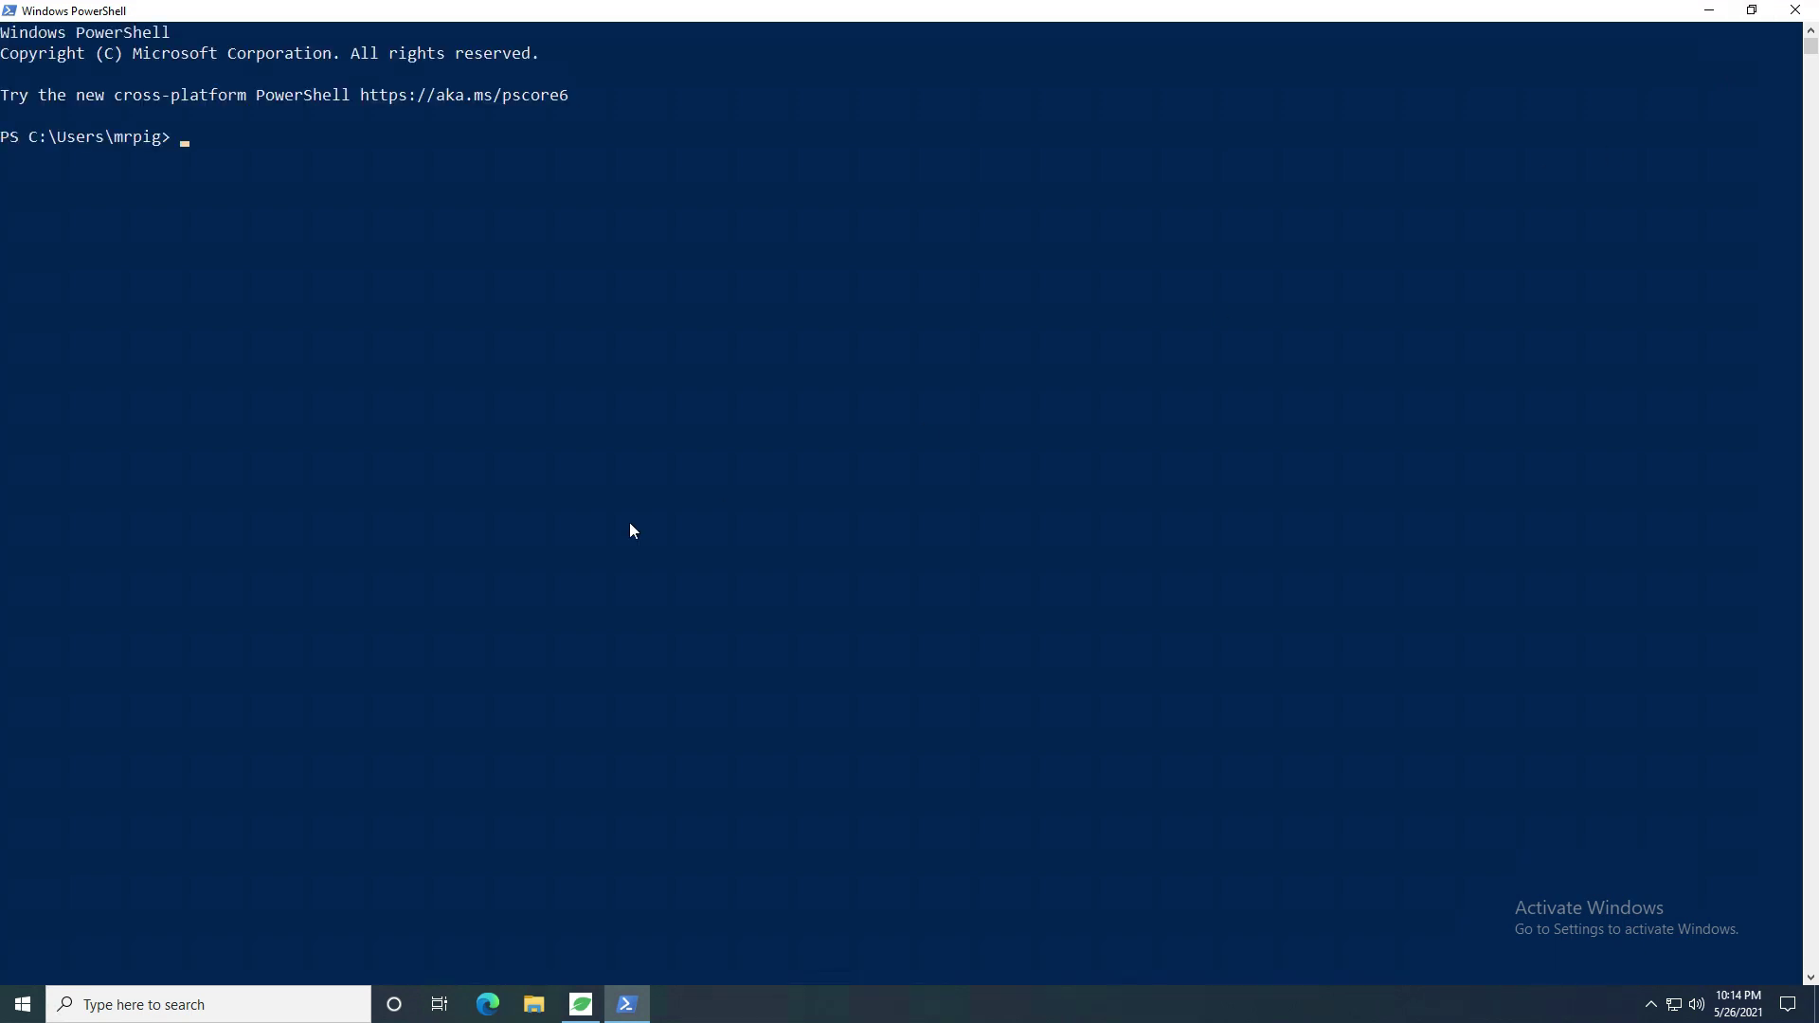
{"action": "left_click", "coordinate": [580, 495]}
{"action": "scroll", "coordinate": [492, 509], "scroll_direction": "up", "scroll_amount": 3, "text": "ctrl"}
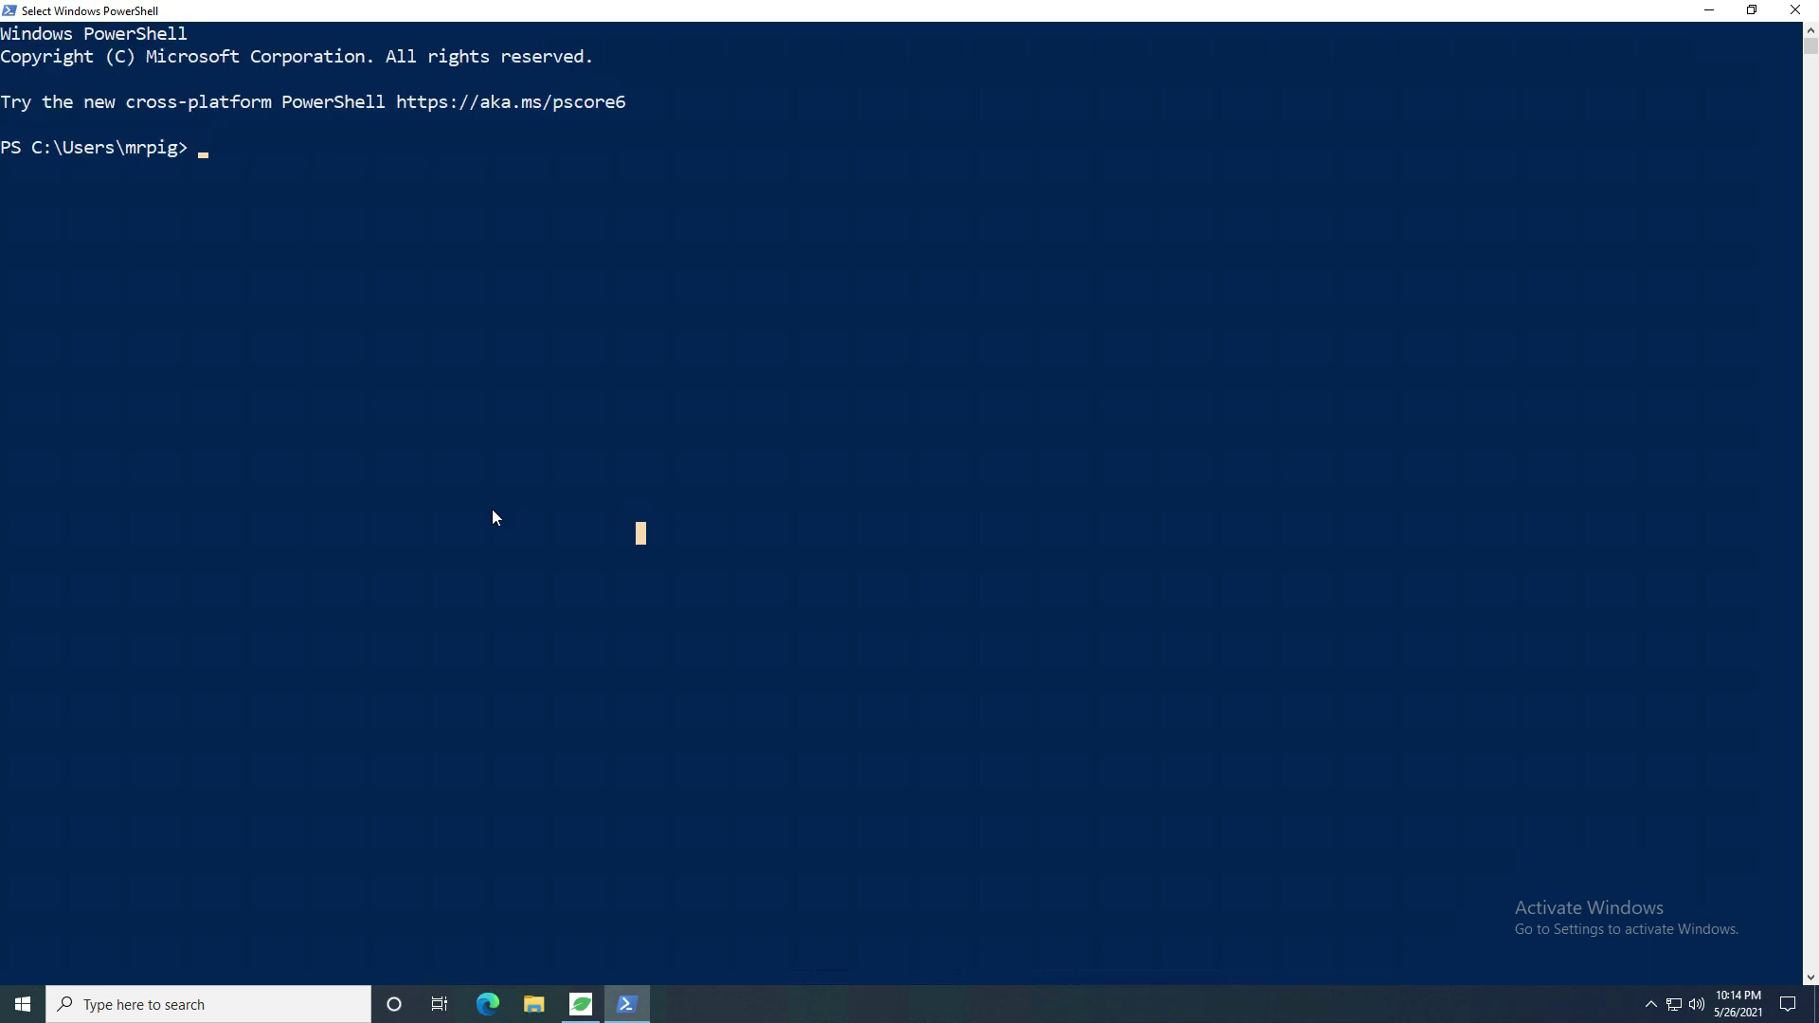
Go to the Chia daemon folder with cd (Get-Item "$ENV:LOCALAPPDATA\chia-blockchain\app*\resources\app.asar.unpacked\daemon").fullname, and highlight the resulting path
{"action": "right_click", "coordinate": [492, 509]}
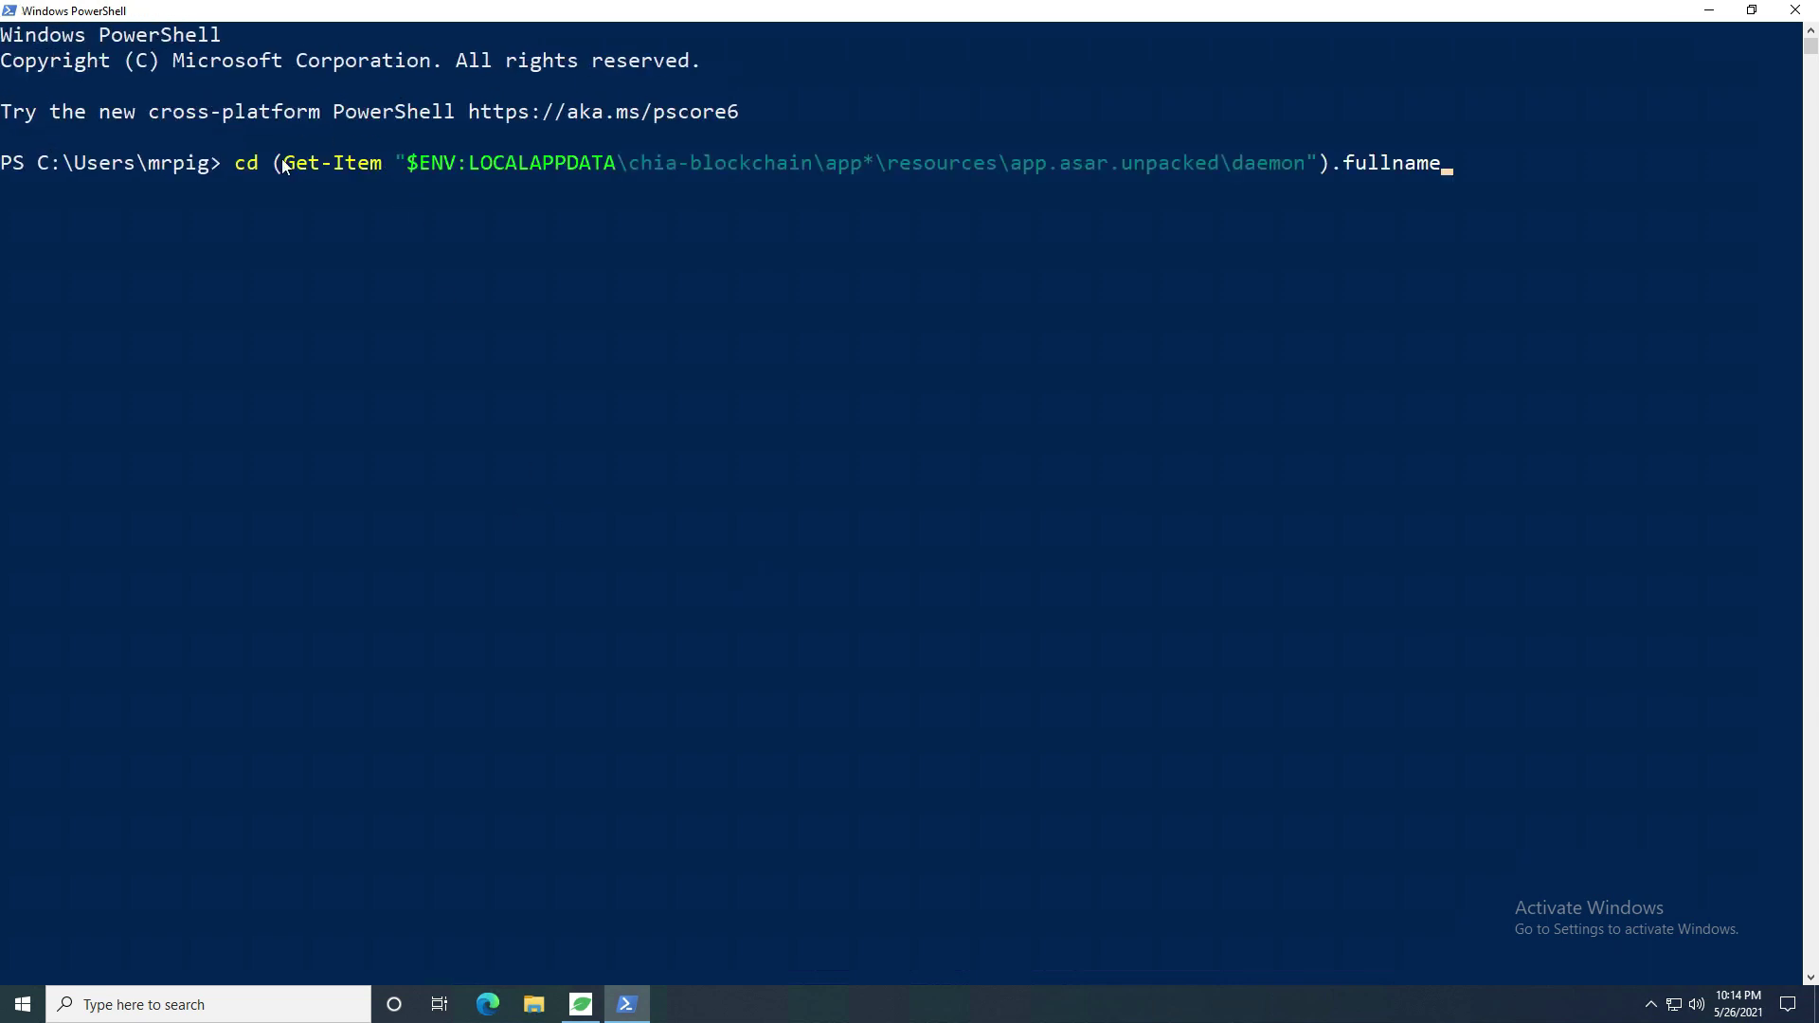
{"action": "left_click", "coordinate": [240, 168]}
{"action": "left_click_drag", "start_coordinate": [405, 162], "coordinate": [1440, 169]}
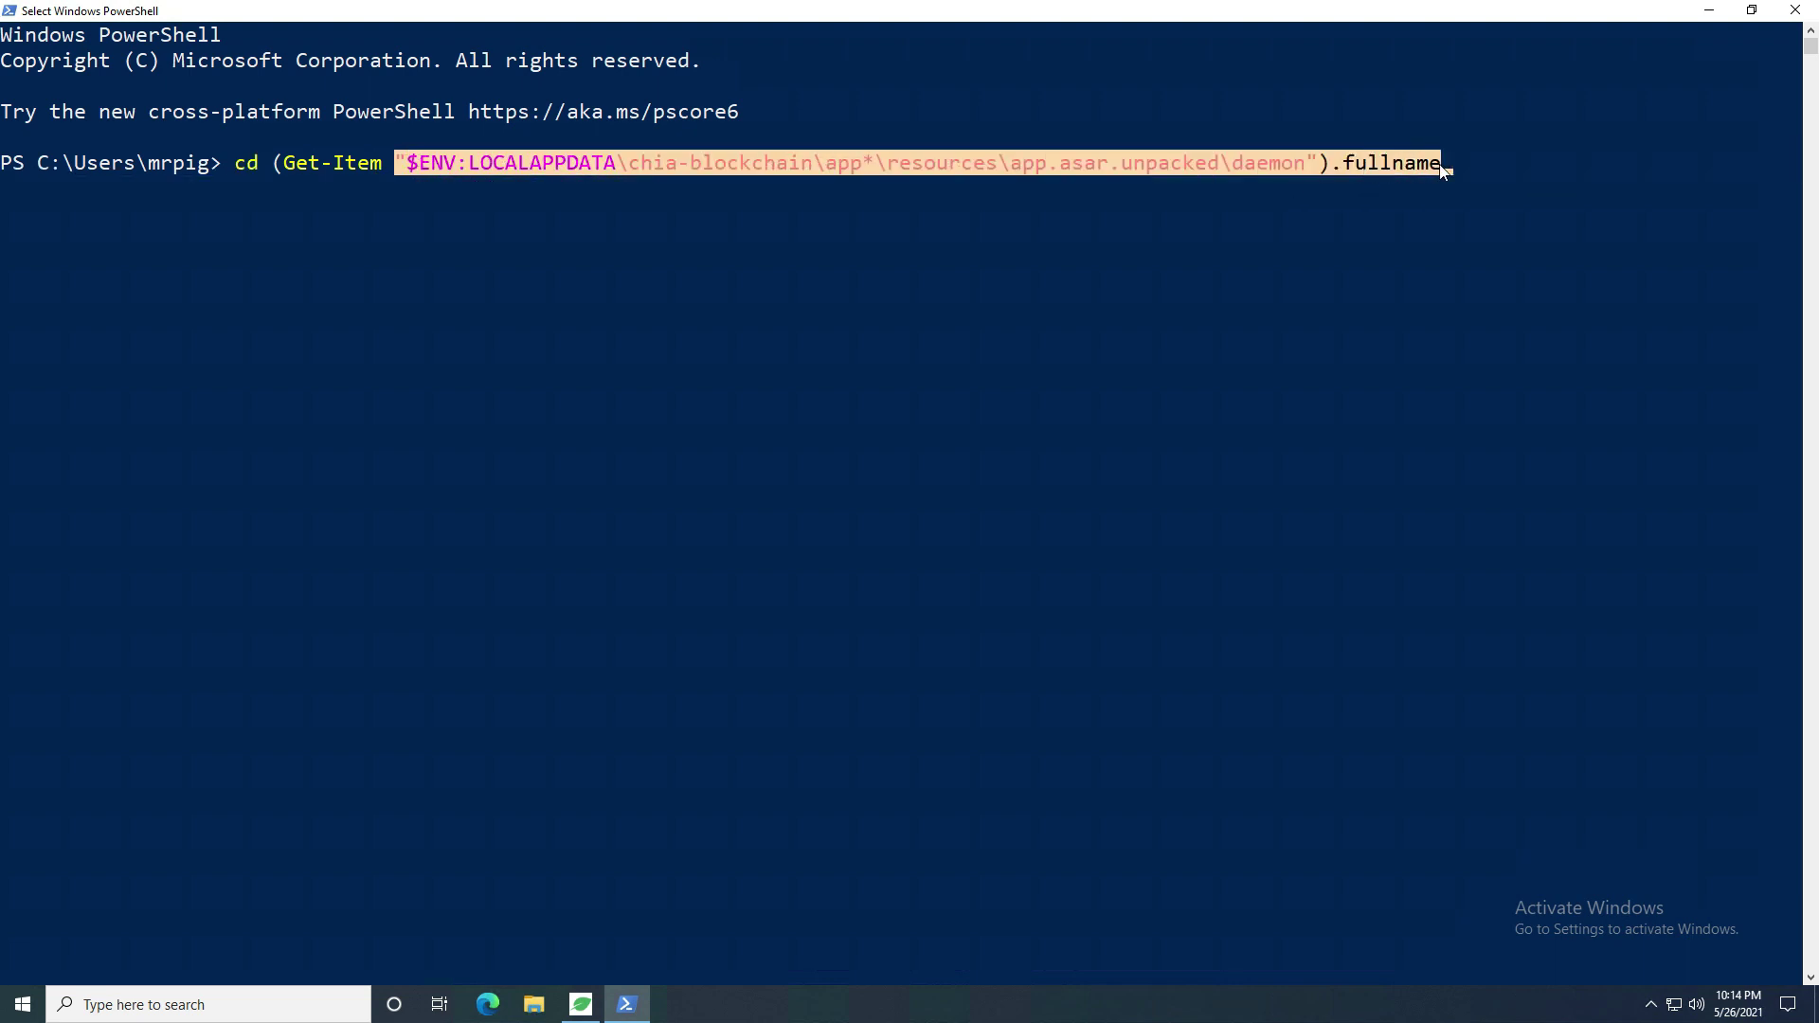
{"action": "left_click", "coordinate": [1472, 170]}
{"action": "key", "text": "Return"}
{"action": "key", "text": "Return"}
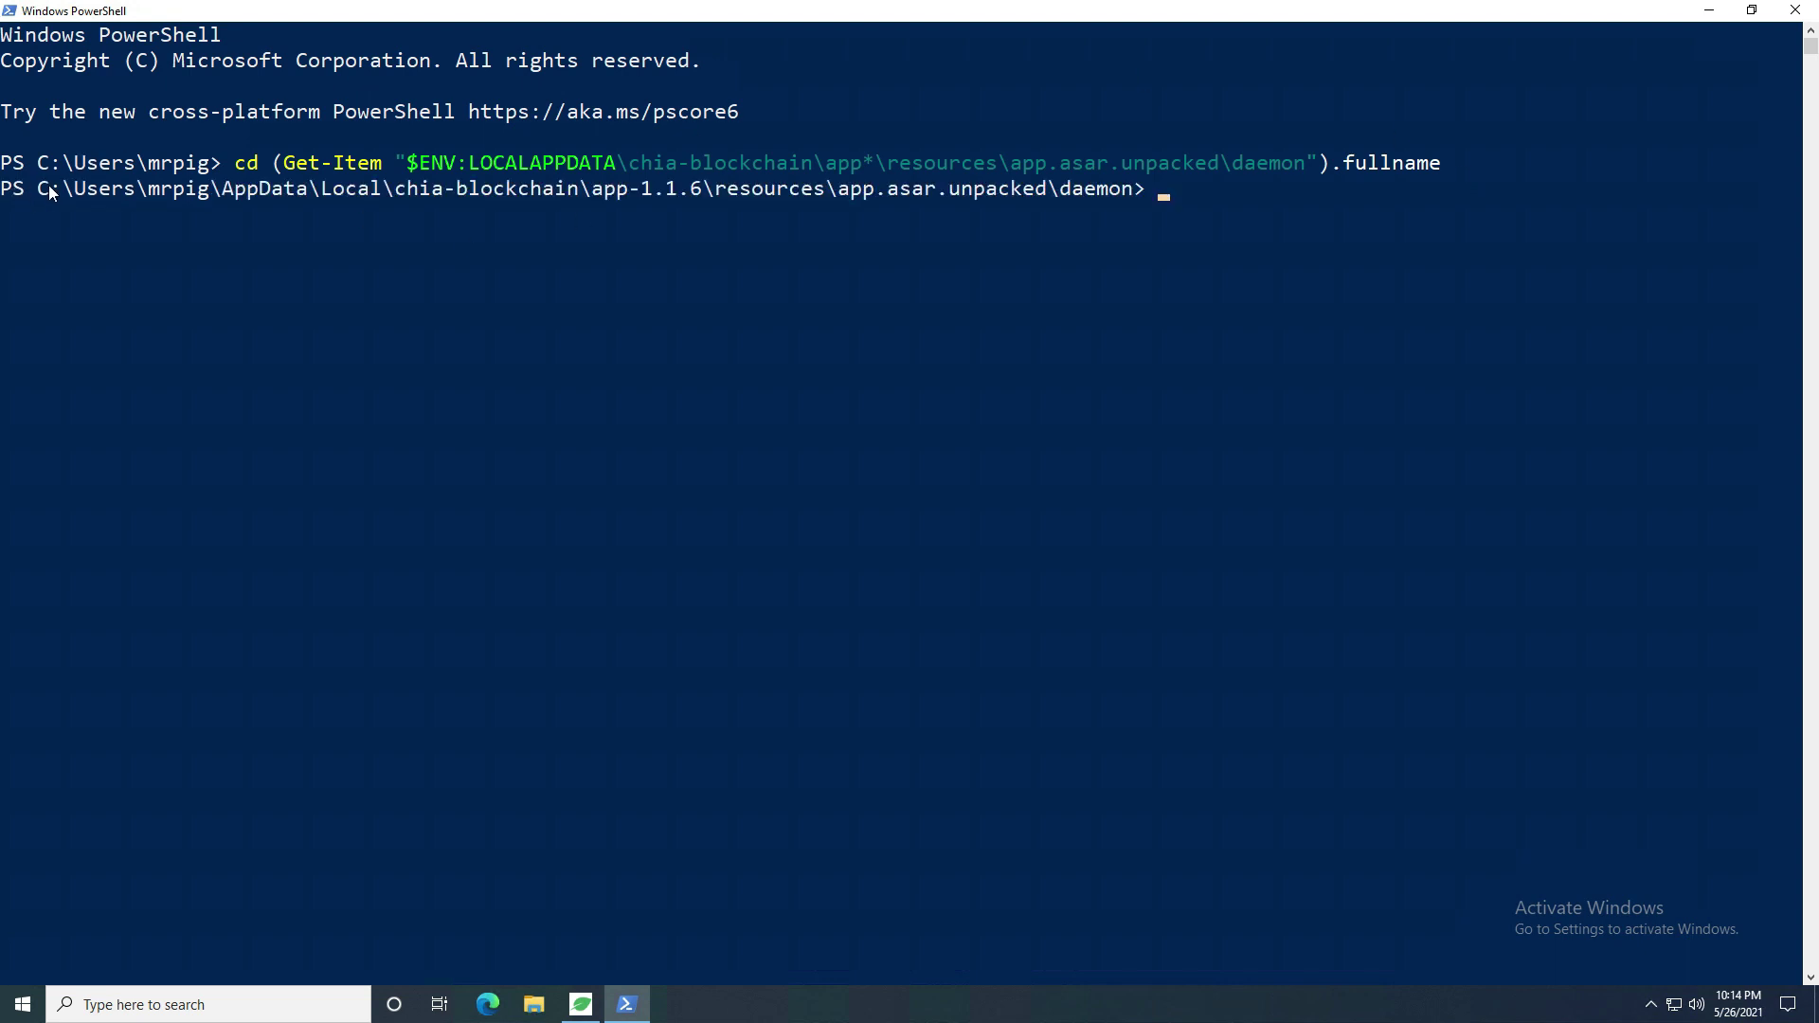
{"action": "left_click_drag", "start_coordinate": [50, 192], "coordinate": [1141, 189]}
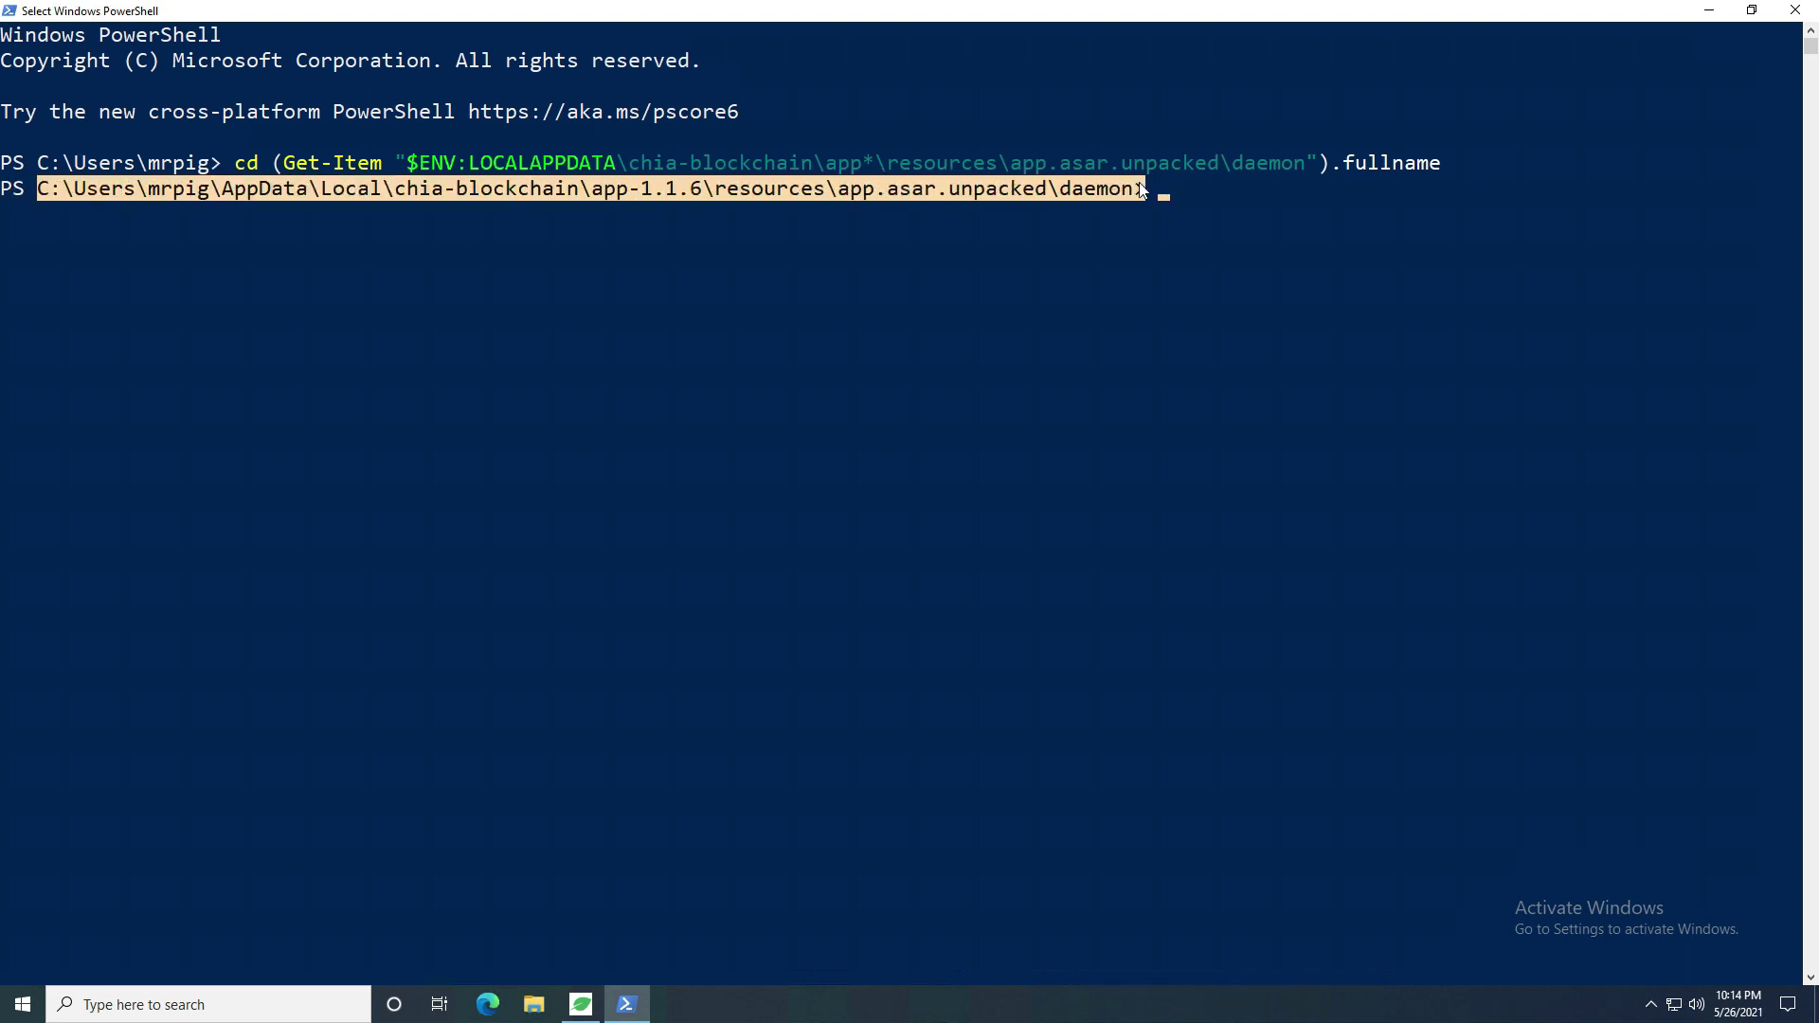
{"action": "key", "text": "Return"}
Generate a new private key by running .\chia.exe keys generate
{"action": "type", "text": "ch"}
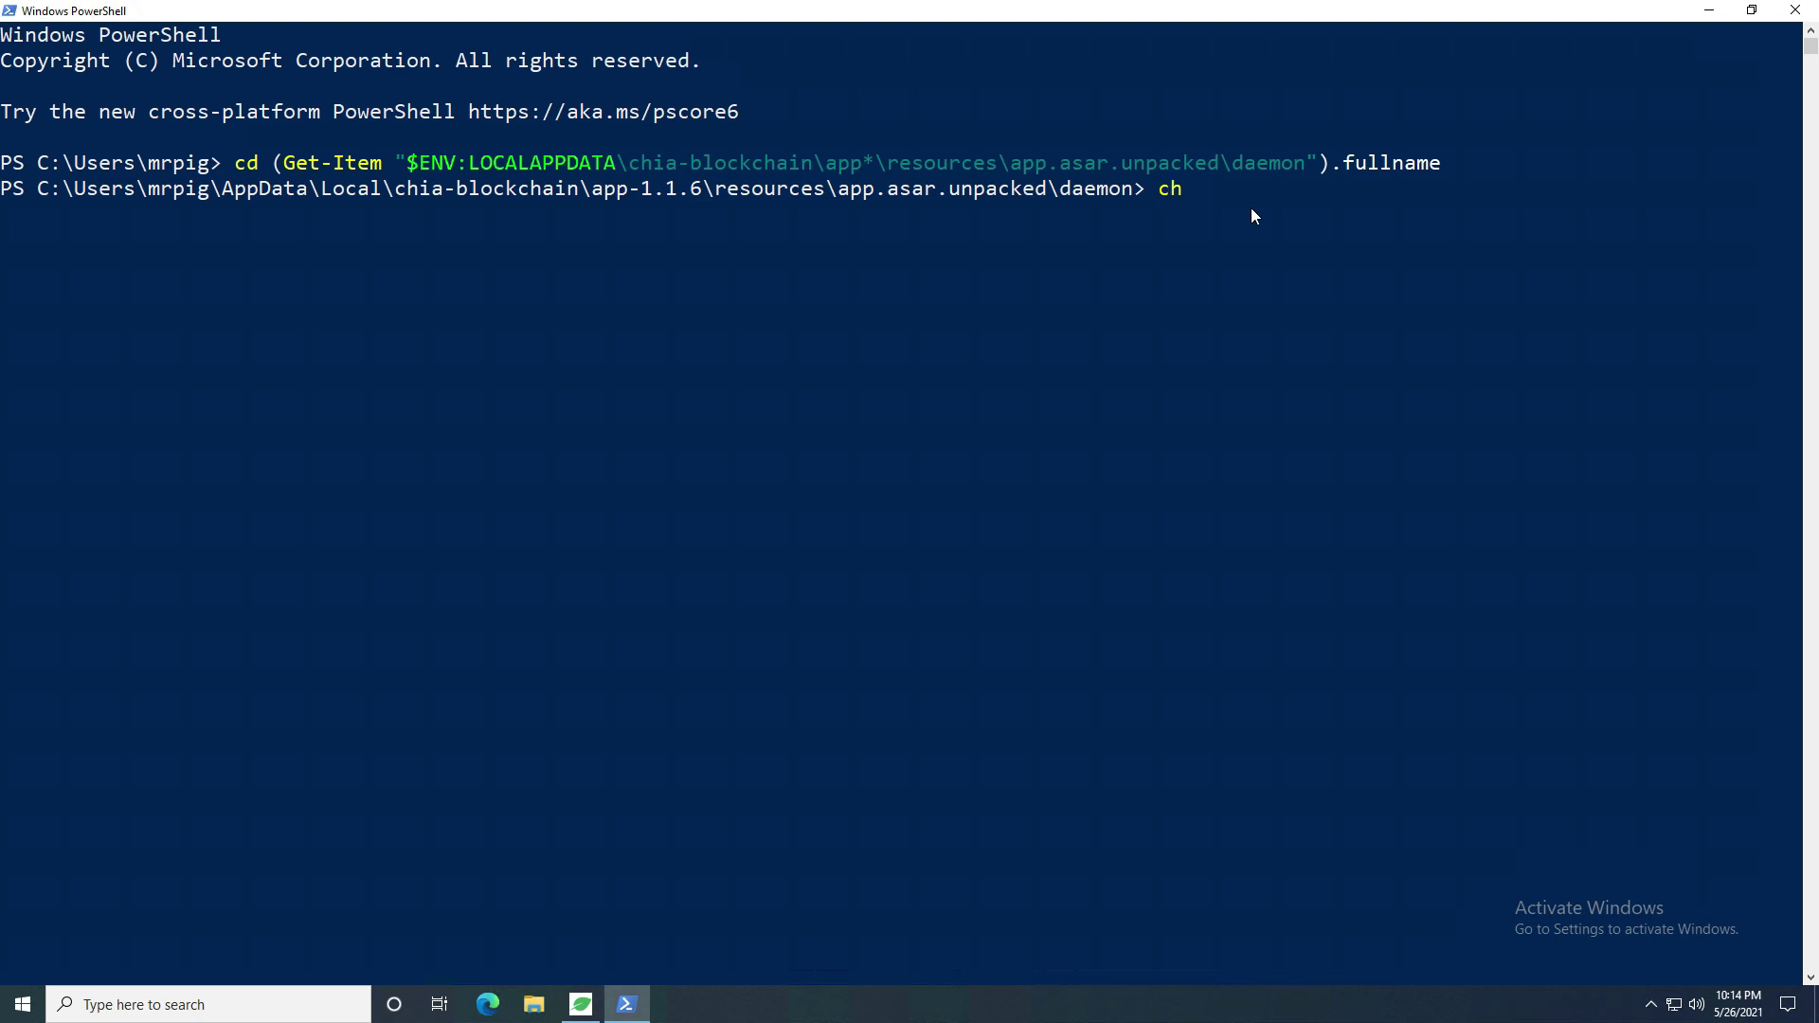
{"action": "type", "text": "ia"}
{"action": "key", "text": "Tab"}
{"action": "key", "text": "Home"}
{"action": "key", "text": "Right"}
{"action": "key", "text": "Right"}
{"action": "type", "text": "keys generate"}
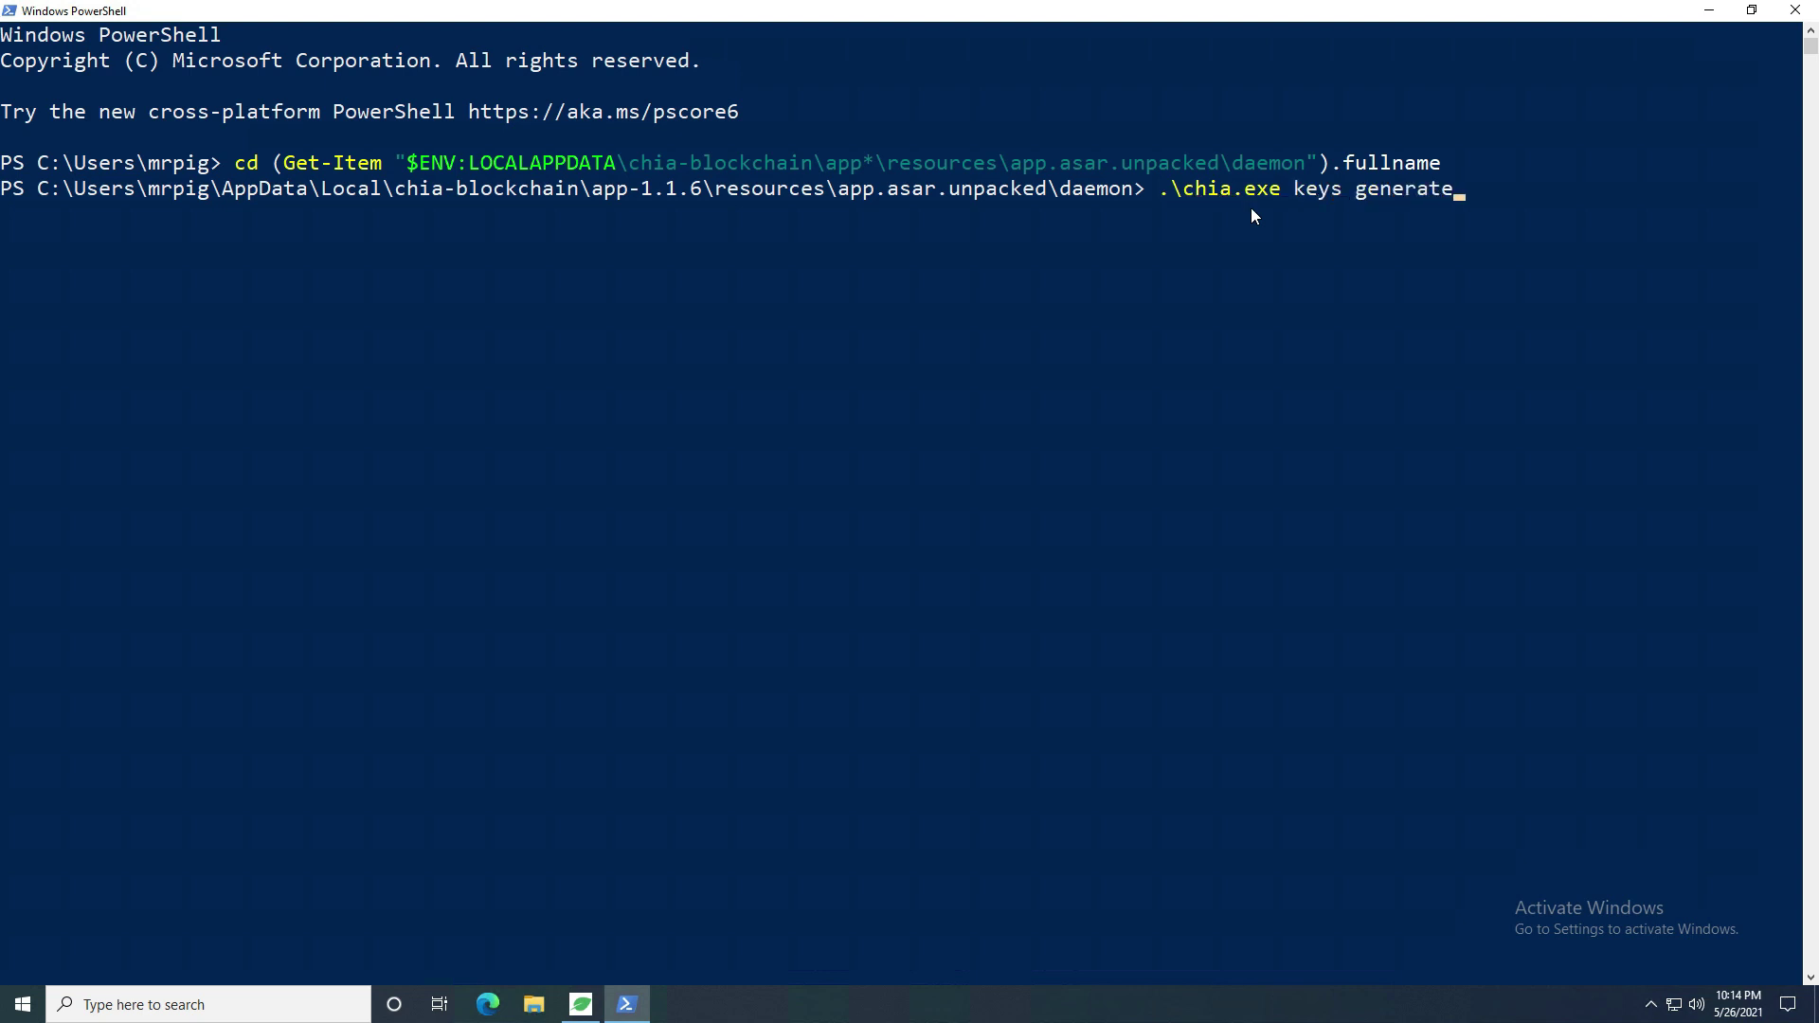
{"action": "key", "text": "Return"}
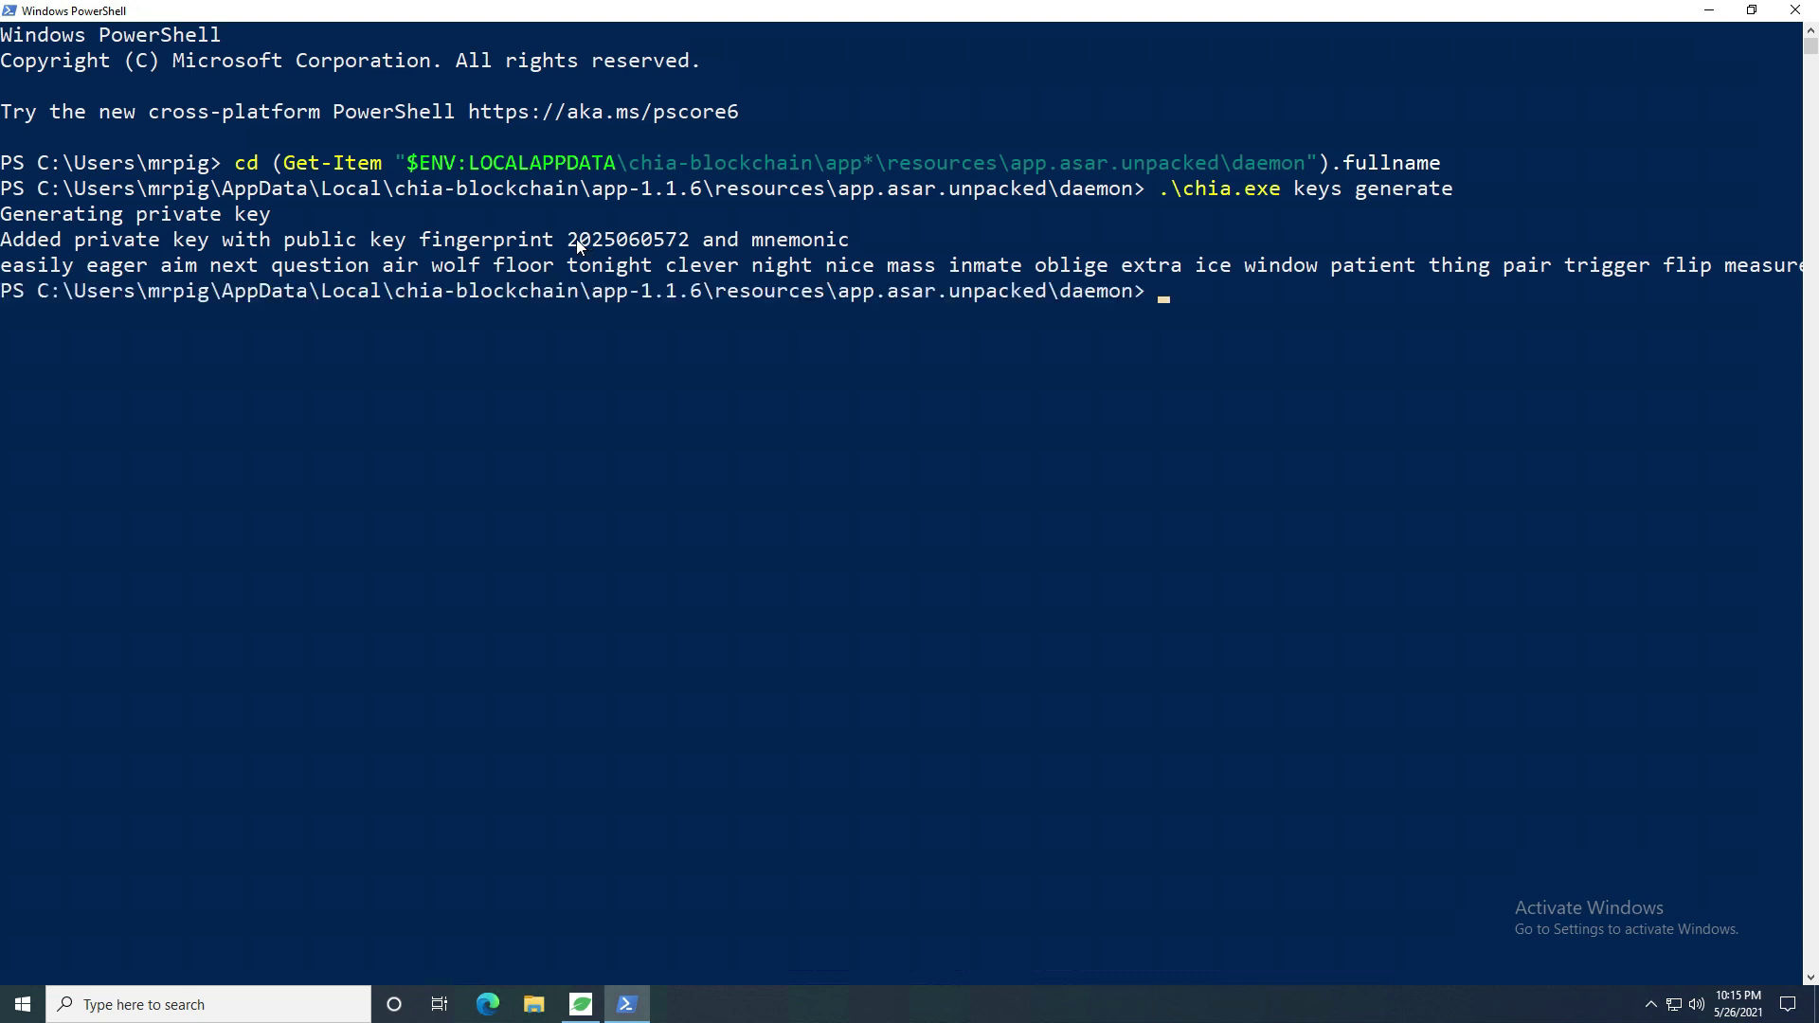
Highlight the new key's fingerprint and mnemonic in the output, and open a blank Notepad document
{"action": "left_click_drag", "start_coordinate": [573, 241], "coordinate": [687, 249]}
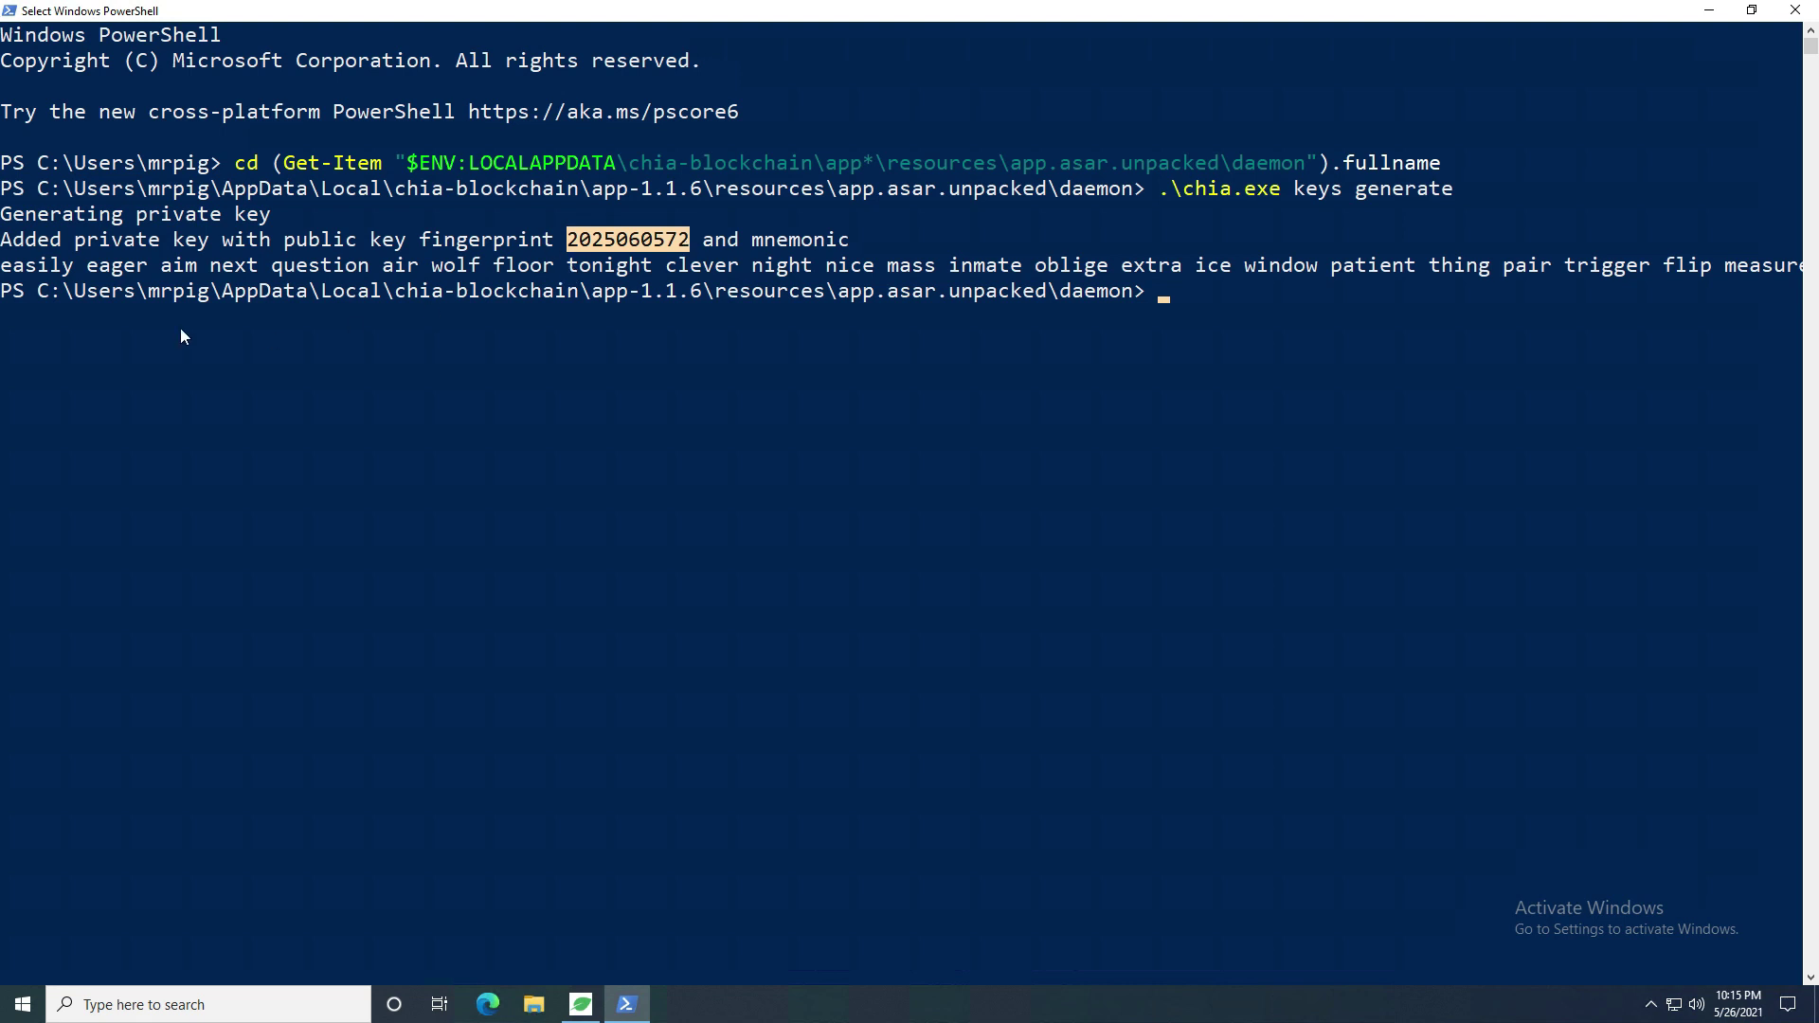
{"action": "left_click_drag", "start_coordinate": [4, 268], "coordinate": [1537, 272]}
{"action": "key", "text": "super"}
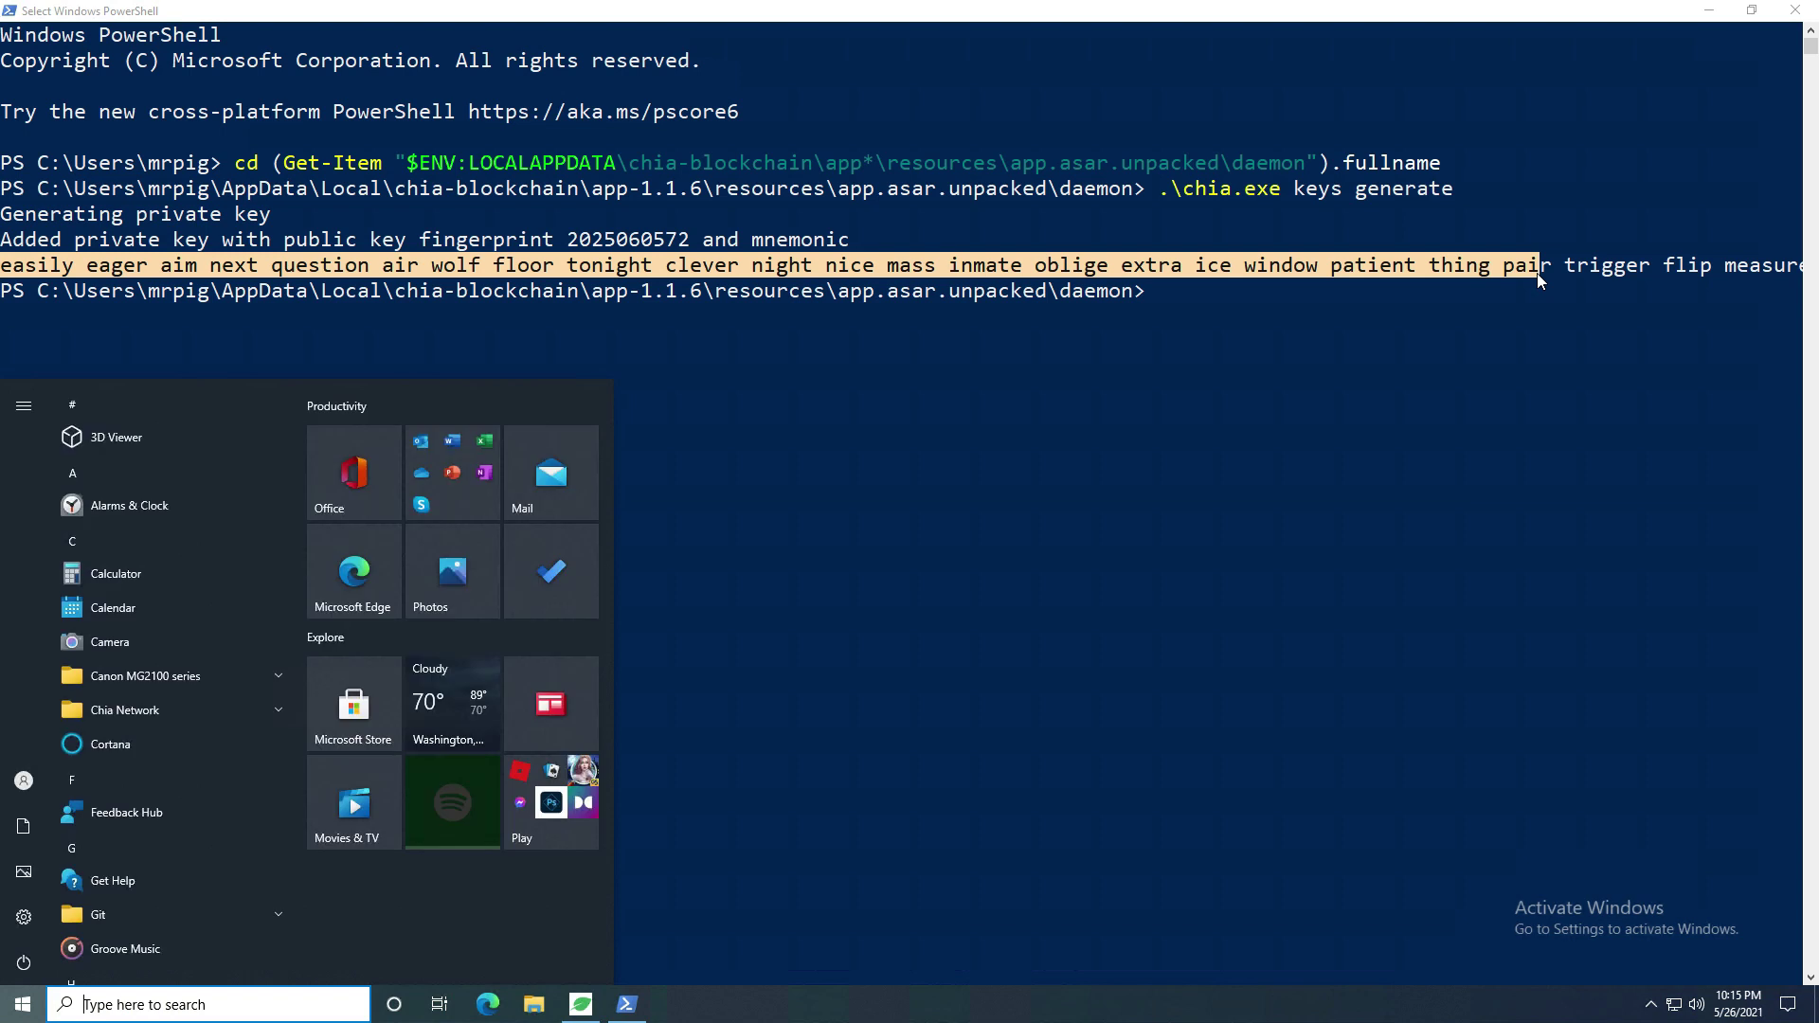
{"action": "type", "text": "text"}
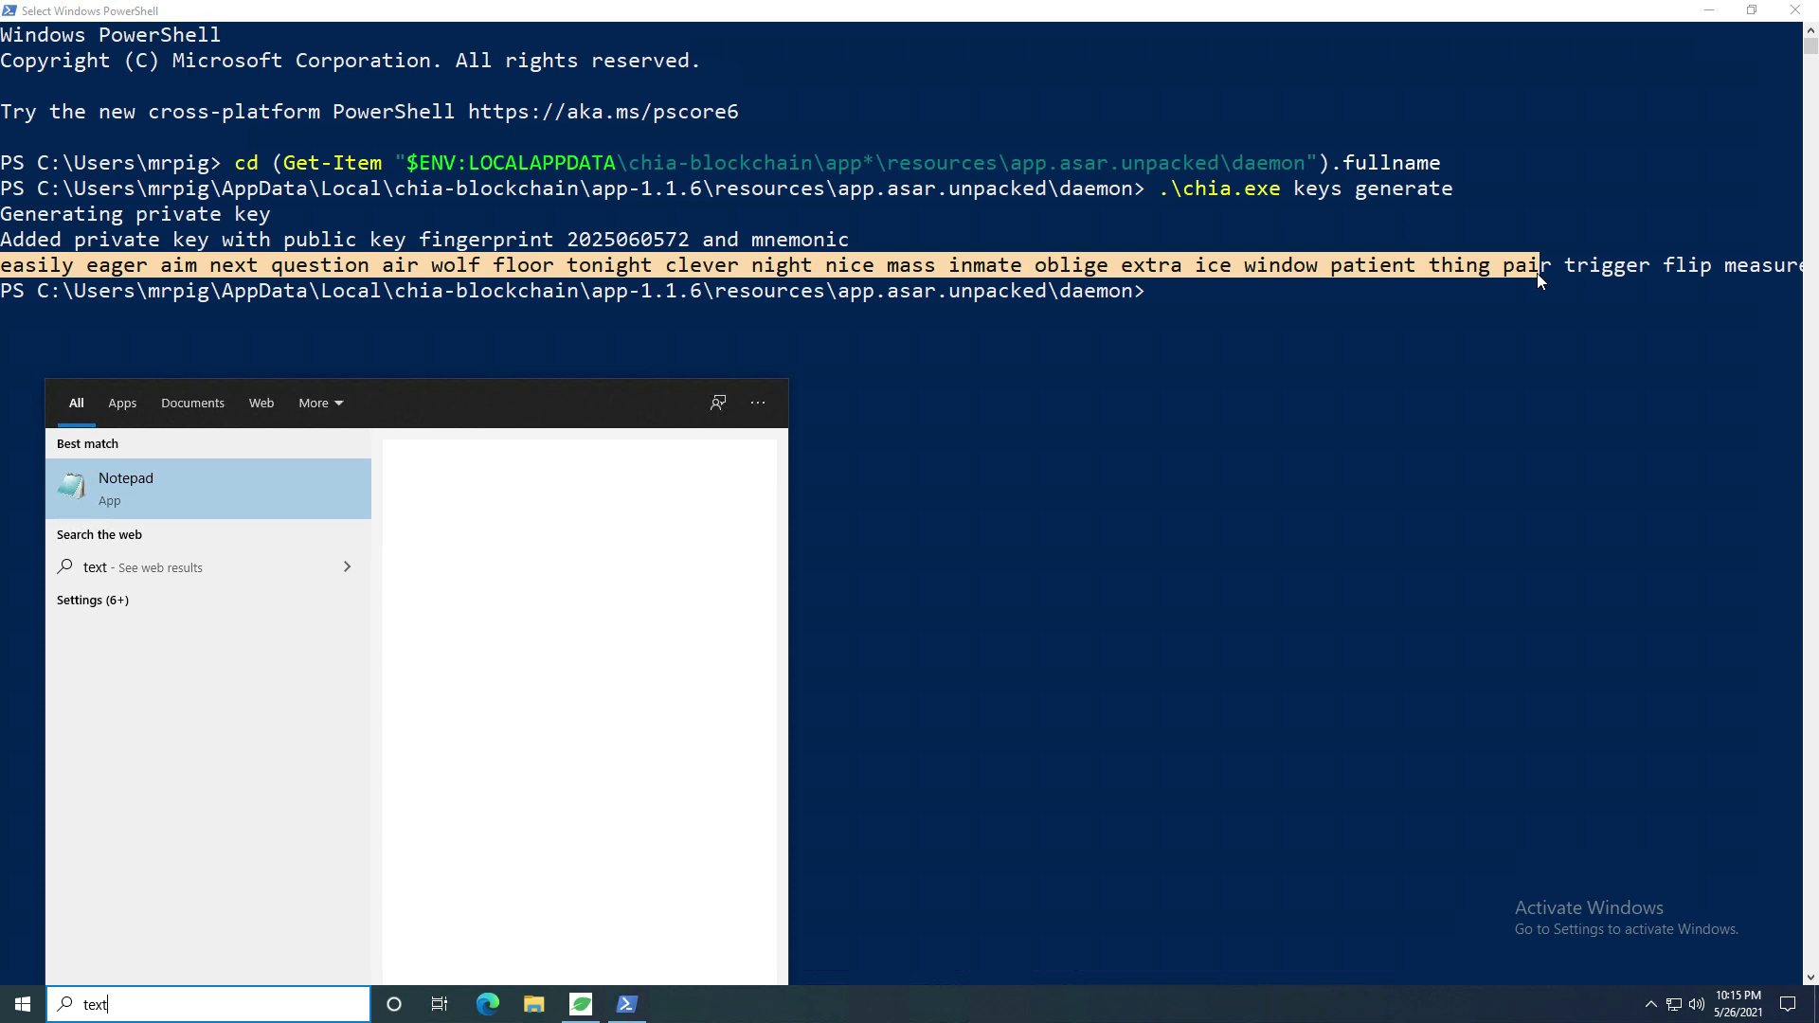
{"action": "key", "text": "Return"}
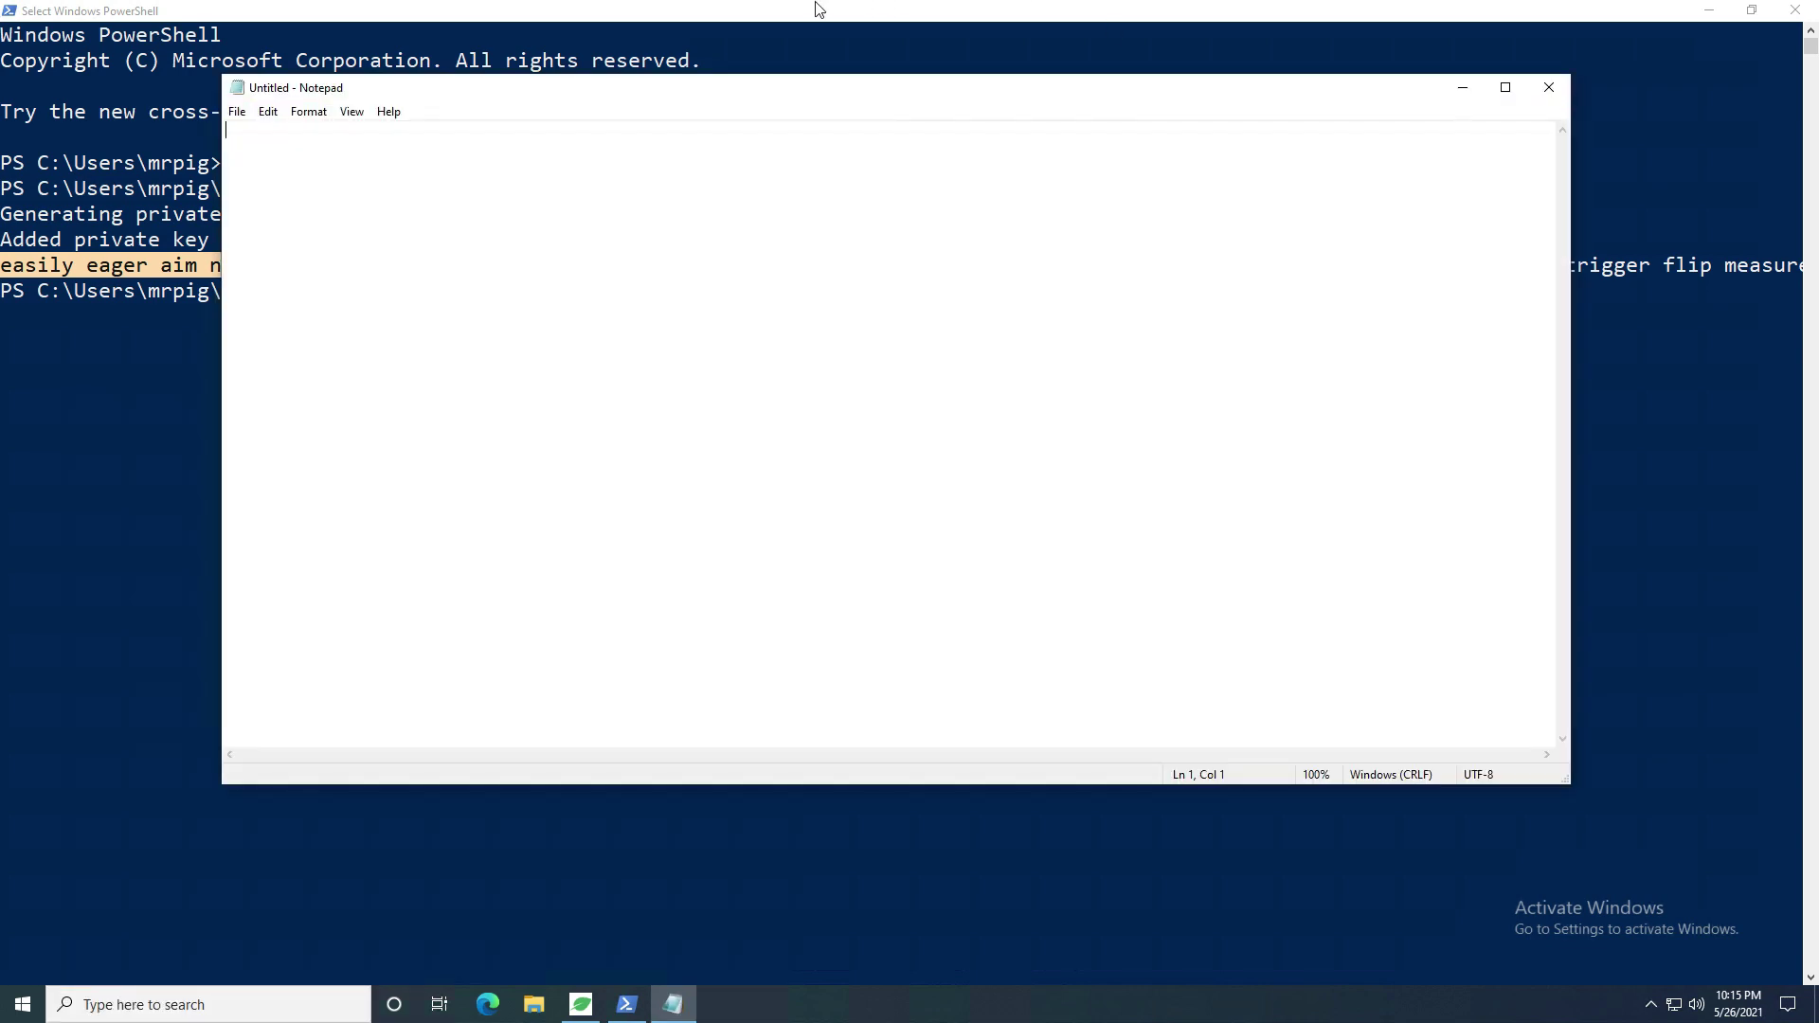
Copy the full mnemonic phrase from the PowerShell output into the blank Notepad document
{"action": "left_click", "coordinate": [1462, 88]}
{"action": "left_click", "coordinate": [1006, 412]}
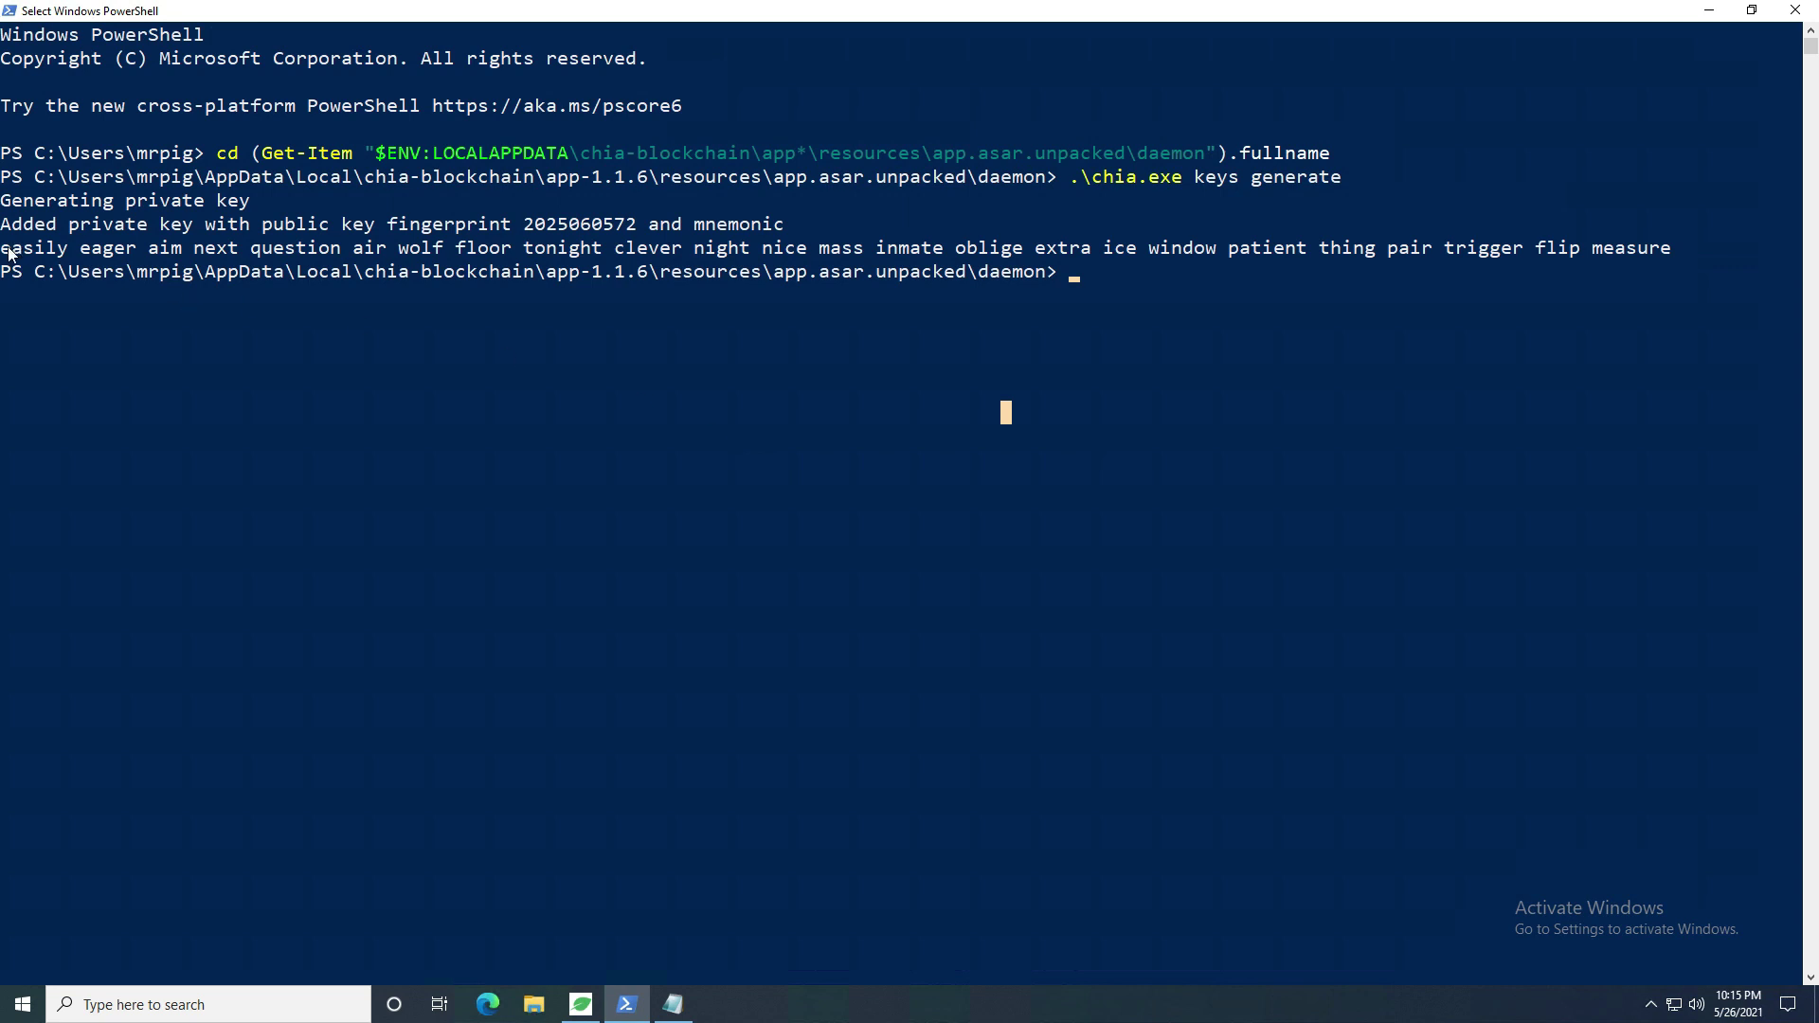
{"action": "left_click_drag", "start_coordinate": [3, 250], "coordinate": [1675, 254]}
{"action": "key", "text": "ctrl+c"}
{"action": "left_click", "coordinate": [672, 1004]}
{"action": "key", "text": "ctrl+v"}
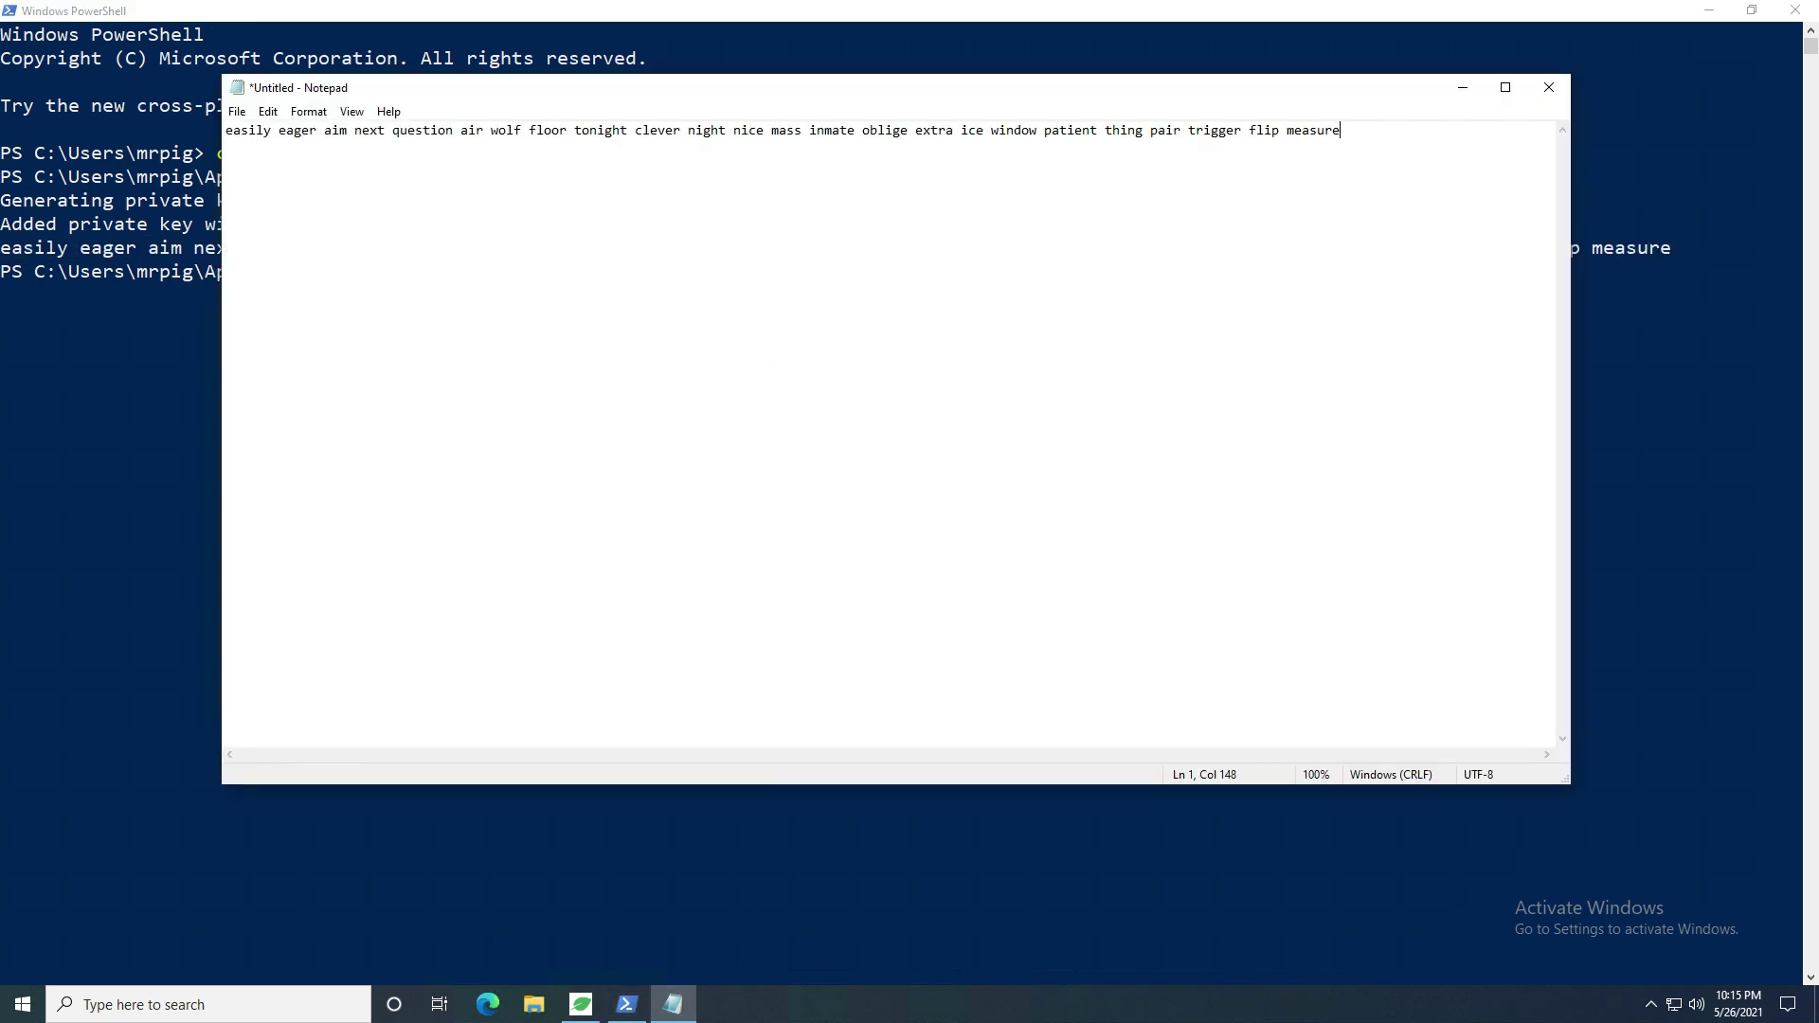
Save the mnemonic document to the Desktop as chiakey, and minimize Notepad
{"action": "left_click", "coordinate": [237, 112]}
{"action": "left_click", "coordinate": [277, 198]}
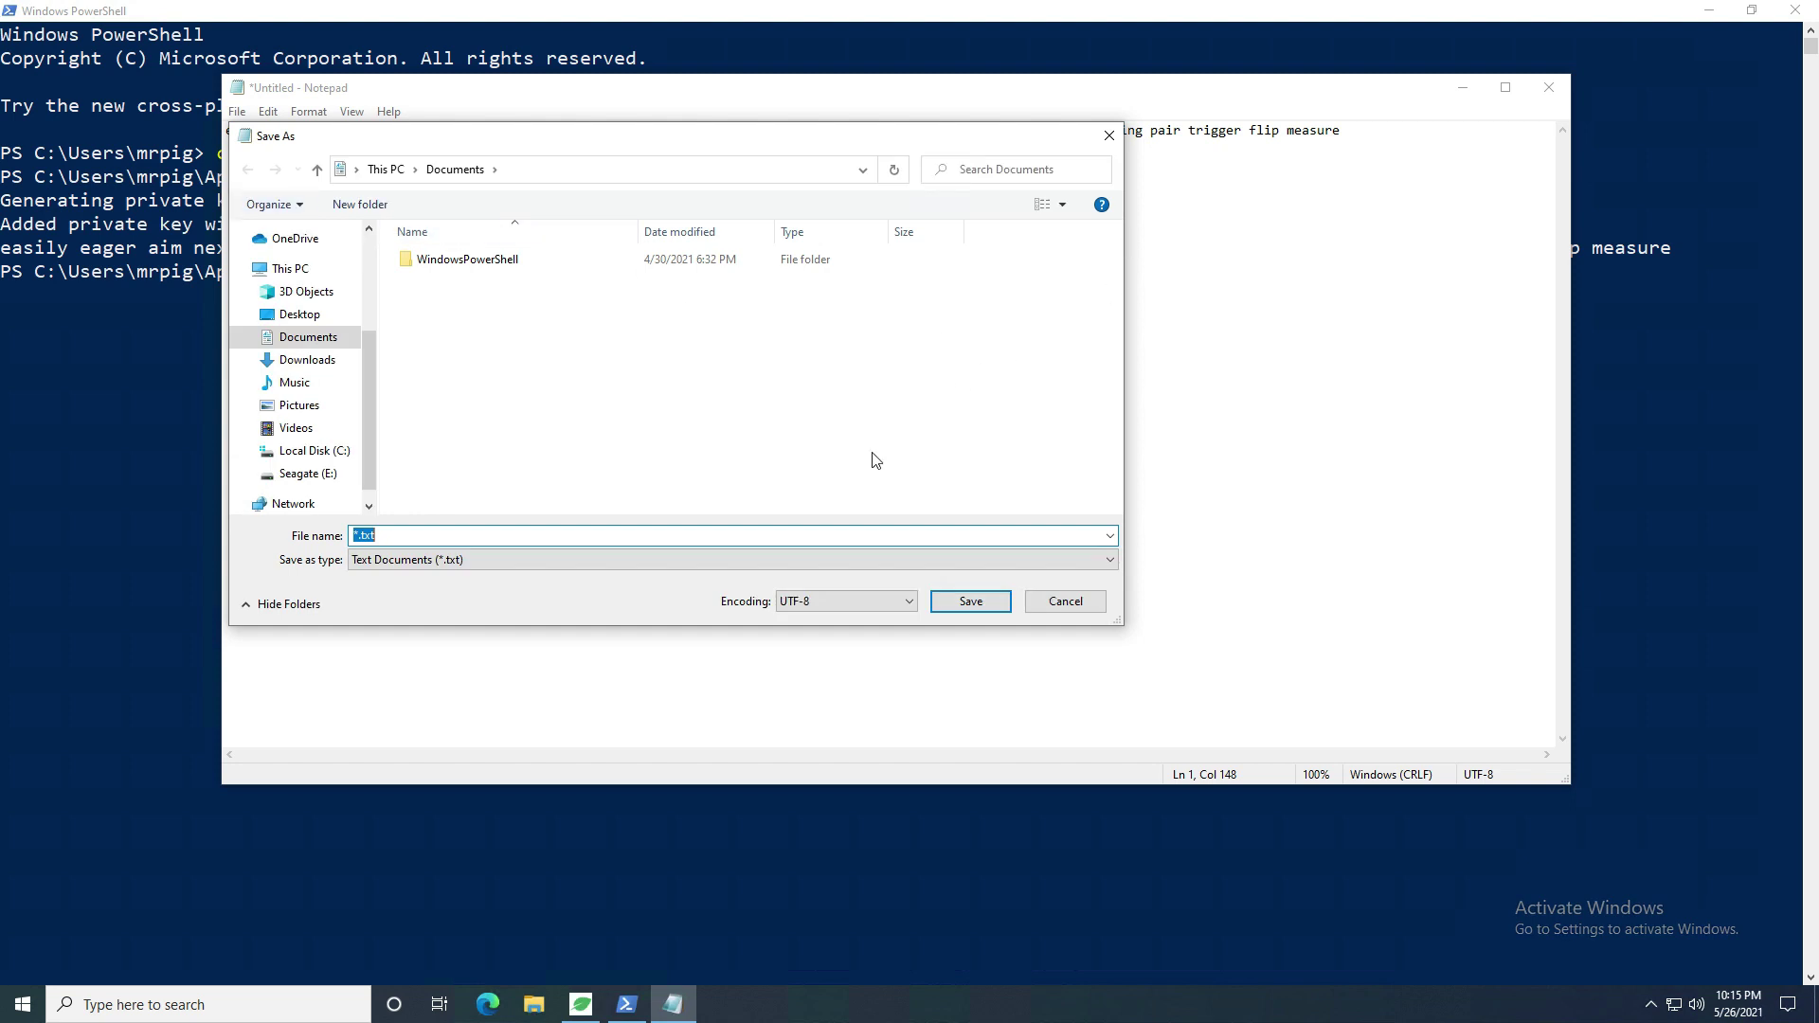
{"action": "type", "text": "keys"}
{"action": "key", "text": "BackSpace"}
{"action": "key", "text": "BackSpace"}
{"action": "key", "text": "BackSpace"}
{"action": "key", "text": "BackSpace"}
{"action": "type", "text": "chiakey"}
{"action": "left_click", "coordinate": [270, 313]}
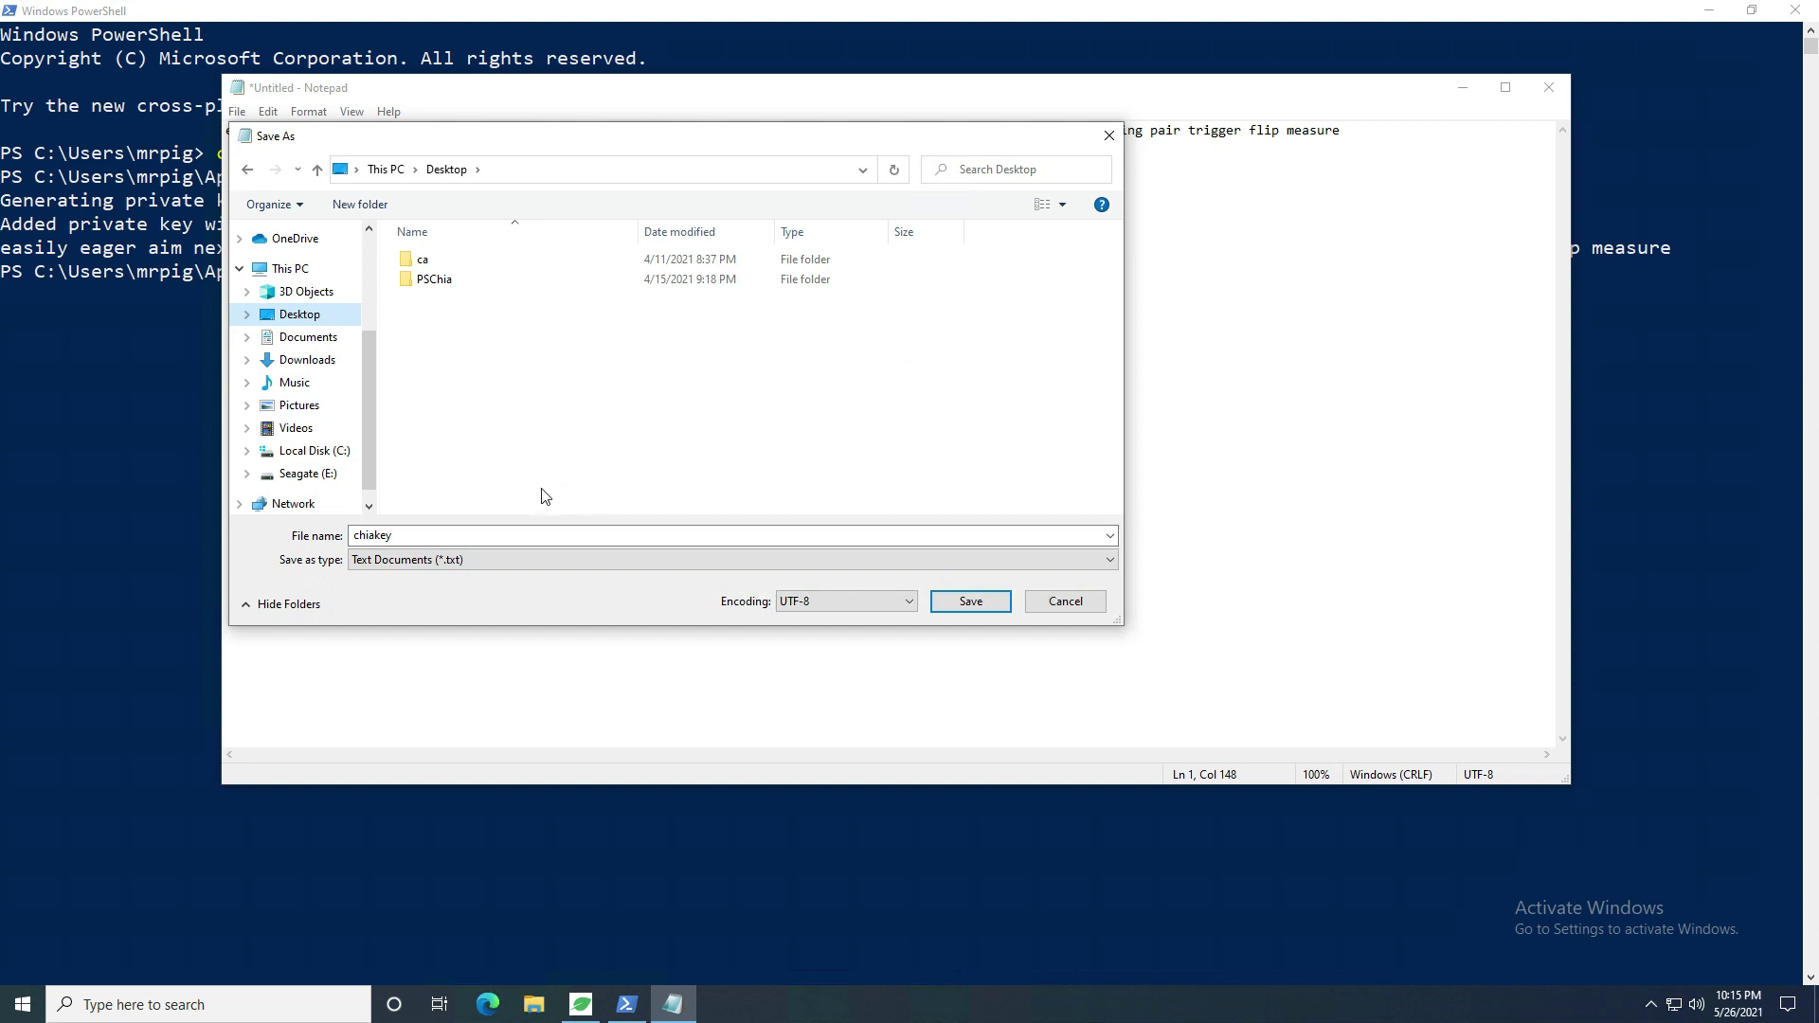
{"action": "left_click", "coordinate": [982, 614]}
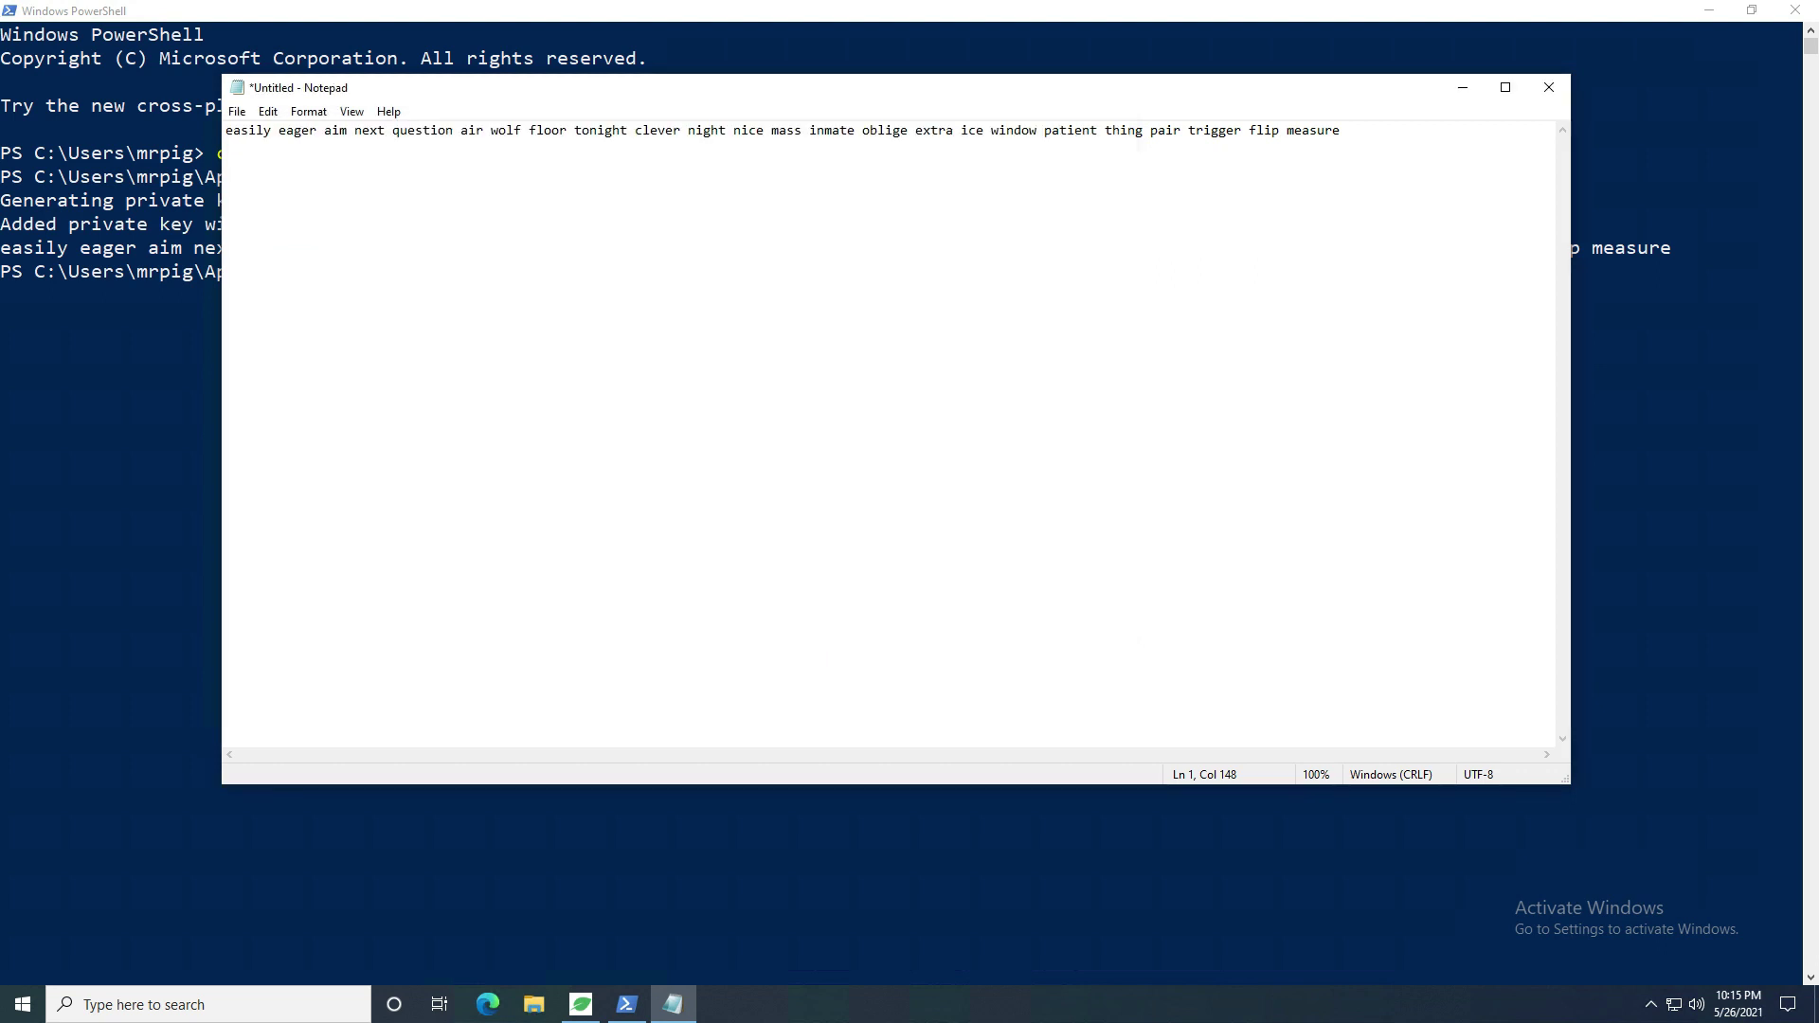
{"action": "left_click", "coordinate": [1464, 90]}
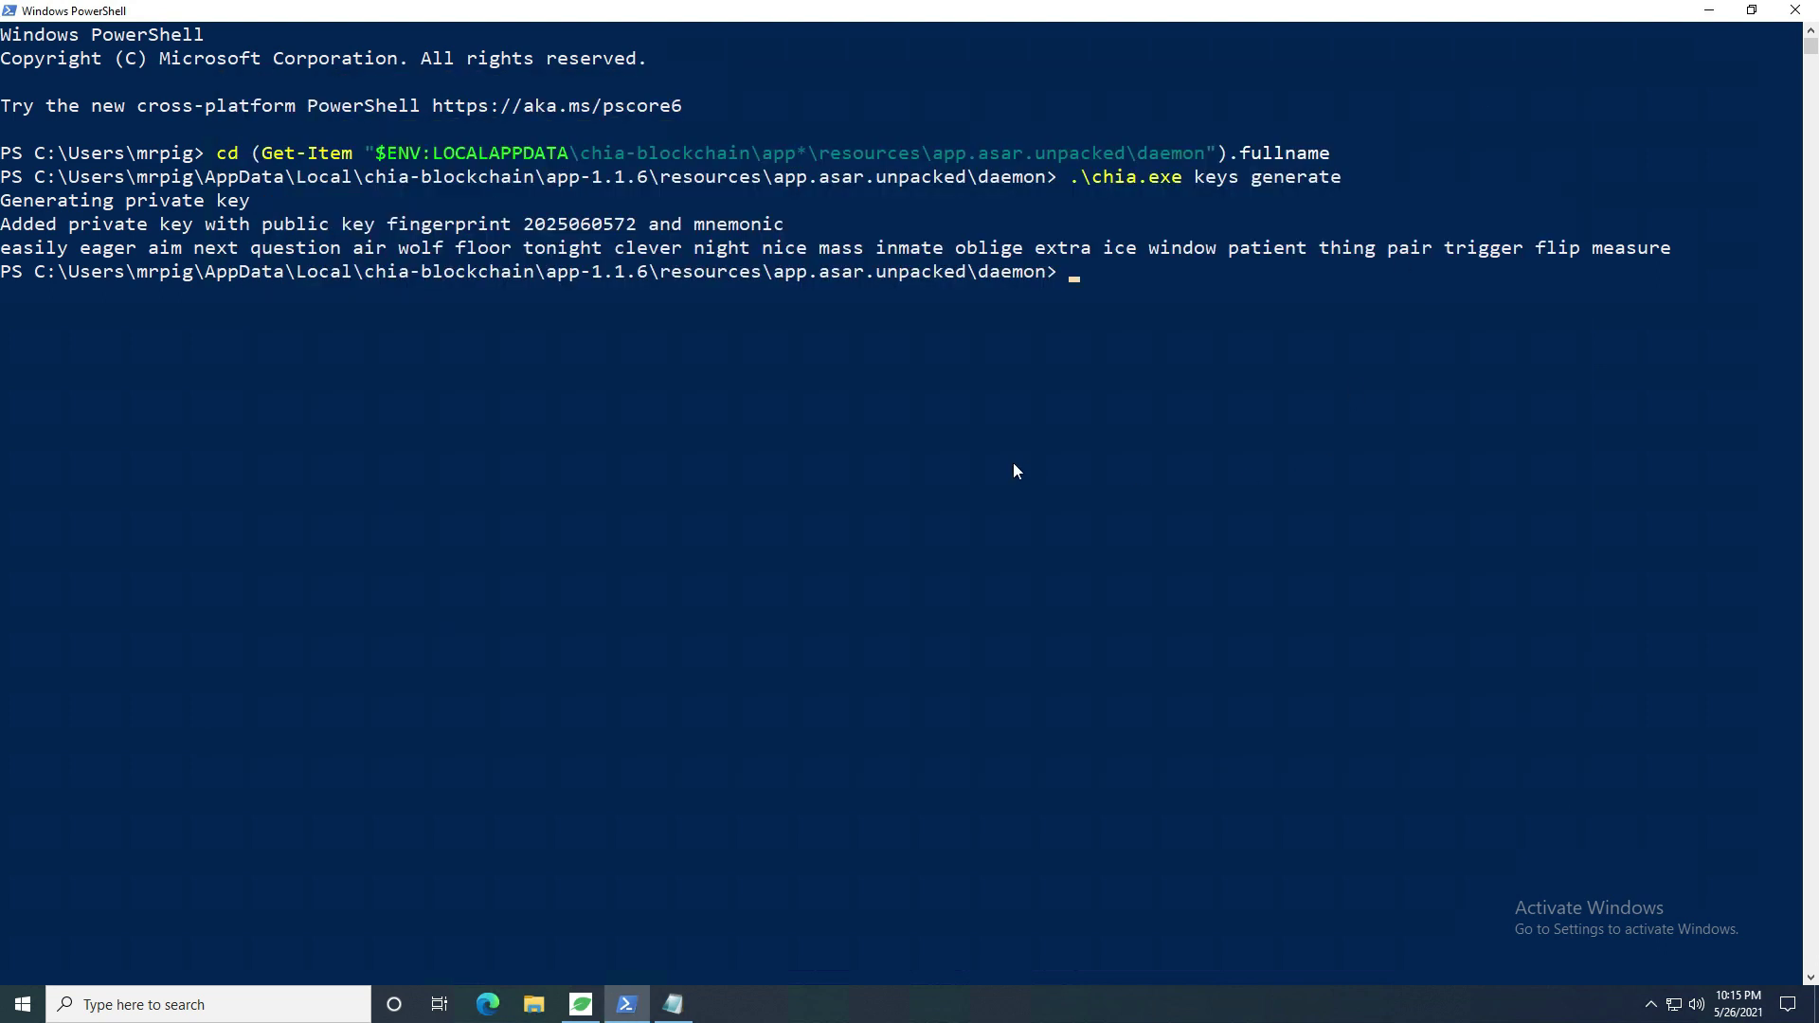
List the public keys with .\chia.exe keys show, and highlight the original key's and the new key's fingerprints
{"action": "type", "text": "chia.exe"}
{"action": "key", "text": "Tab"}
{"action": "type", "text": "keys show"}
{"action": "key", "text": "Return"}
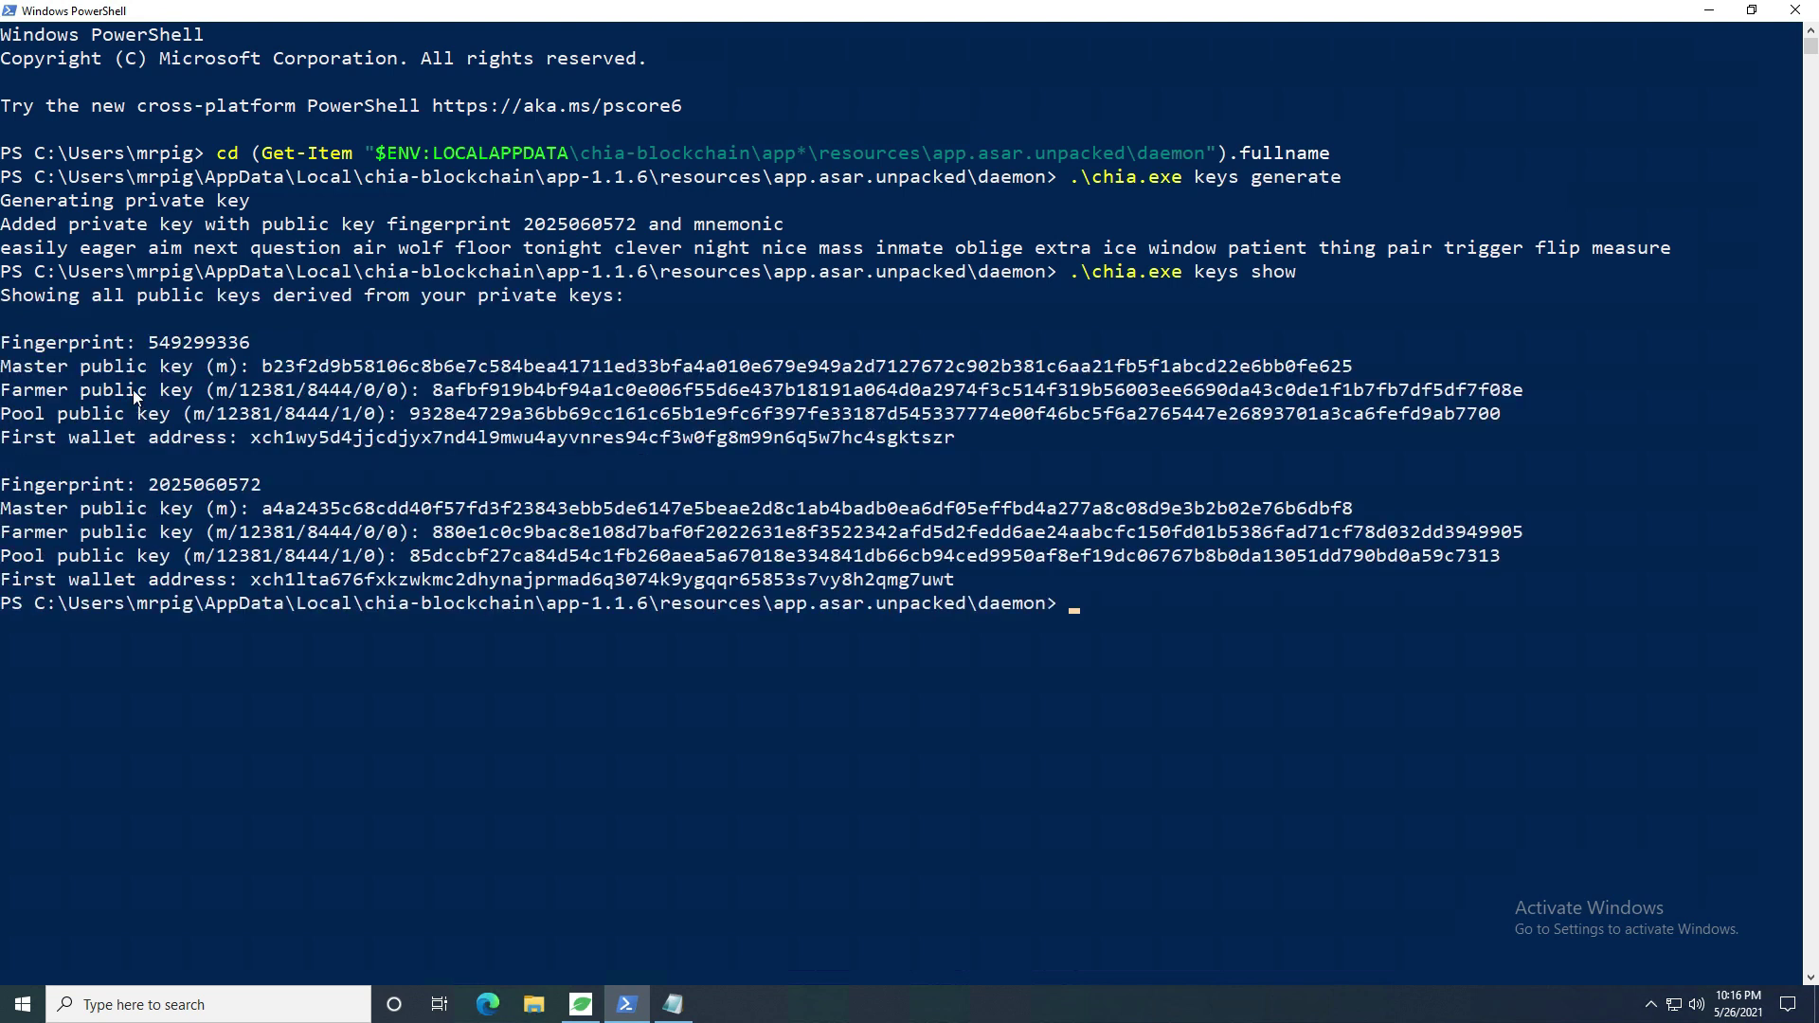
{"action": "left_click_drag", "start_coordinate": [150, 341], "coordinate": [250, 343]}
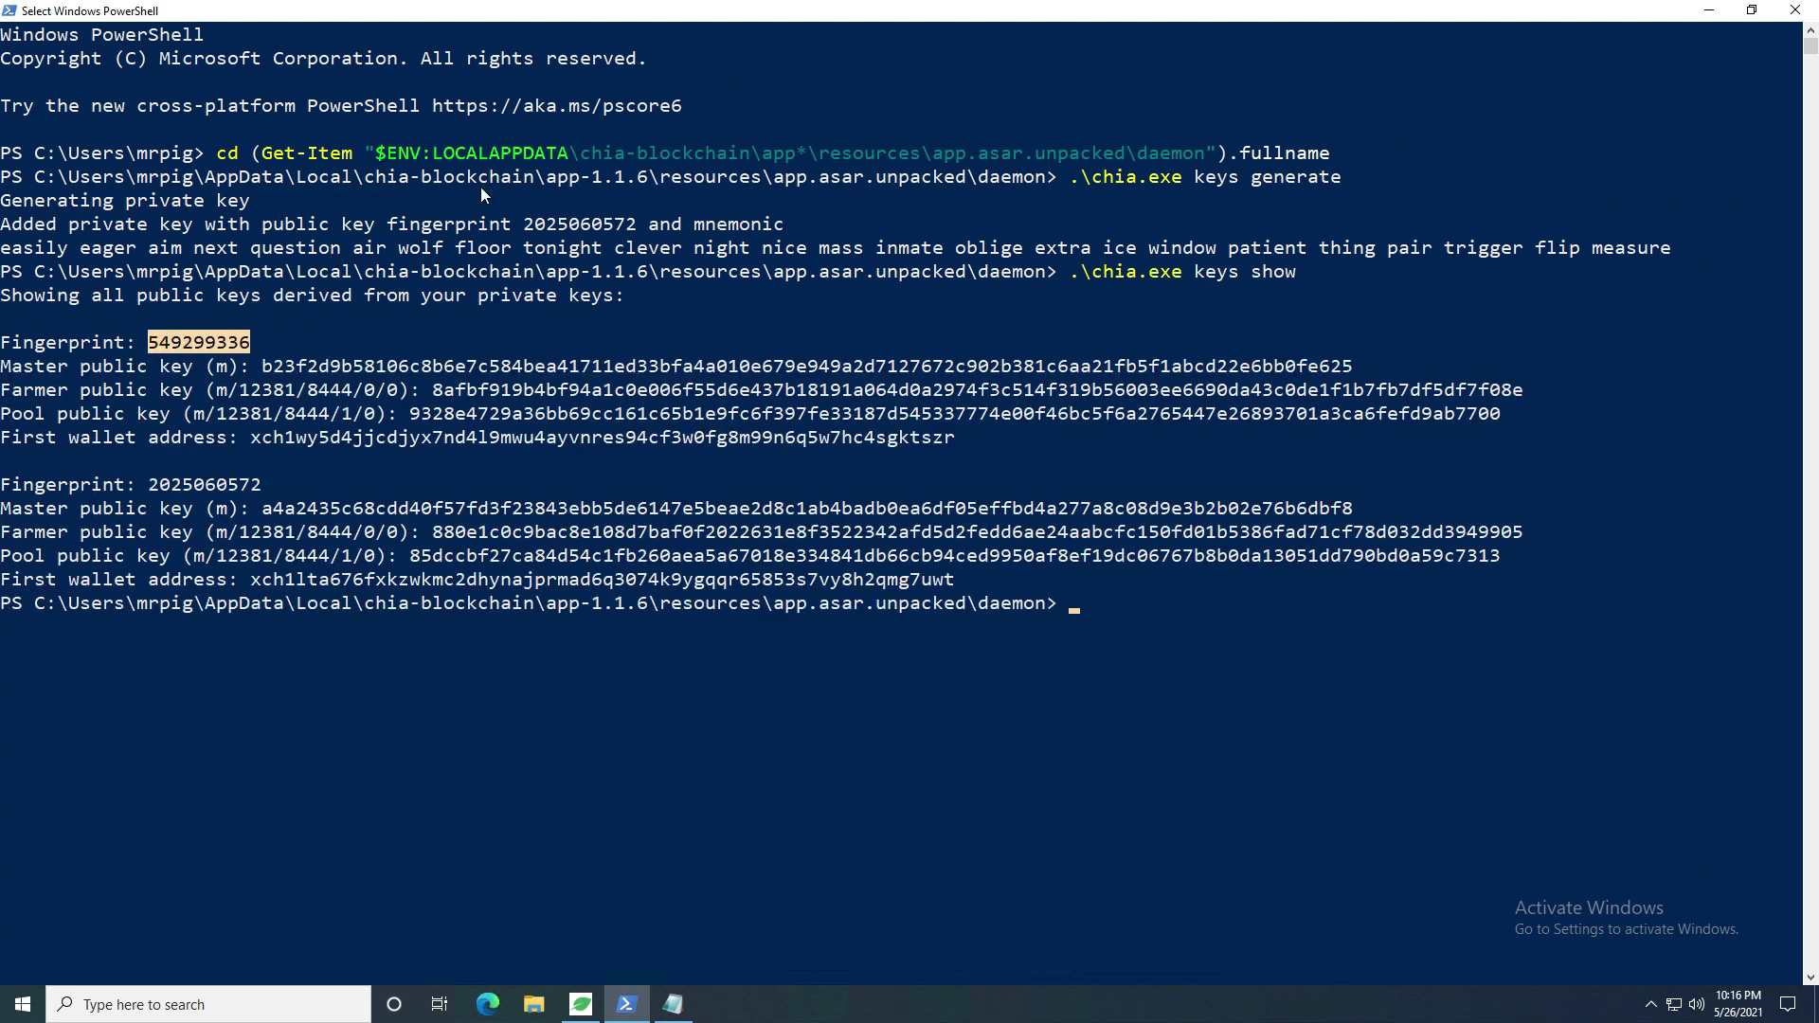
{"action": "left_click_drag", "start_coordinate": [526, 228], "coordinate": [637, 228]}
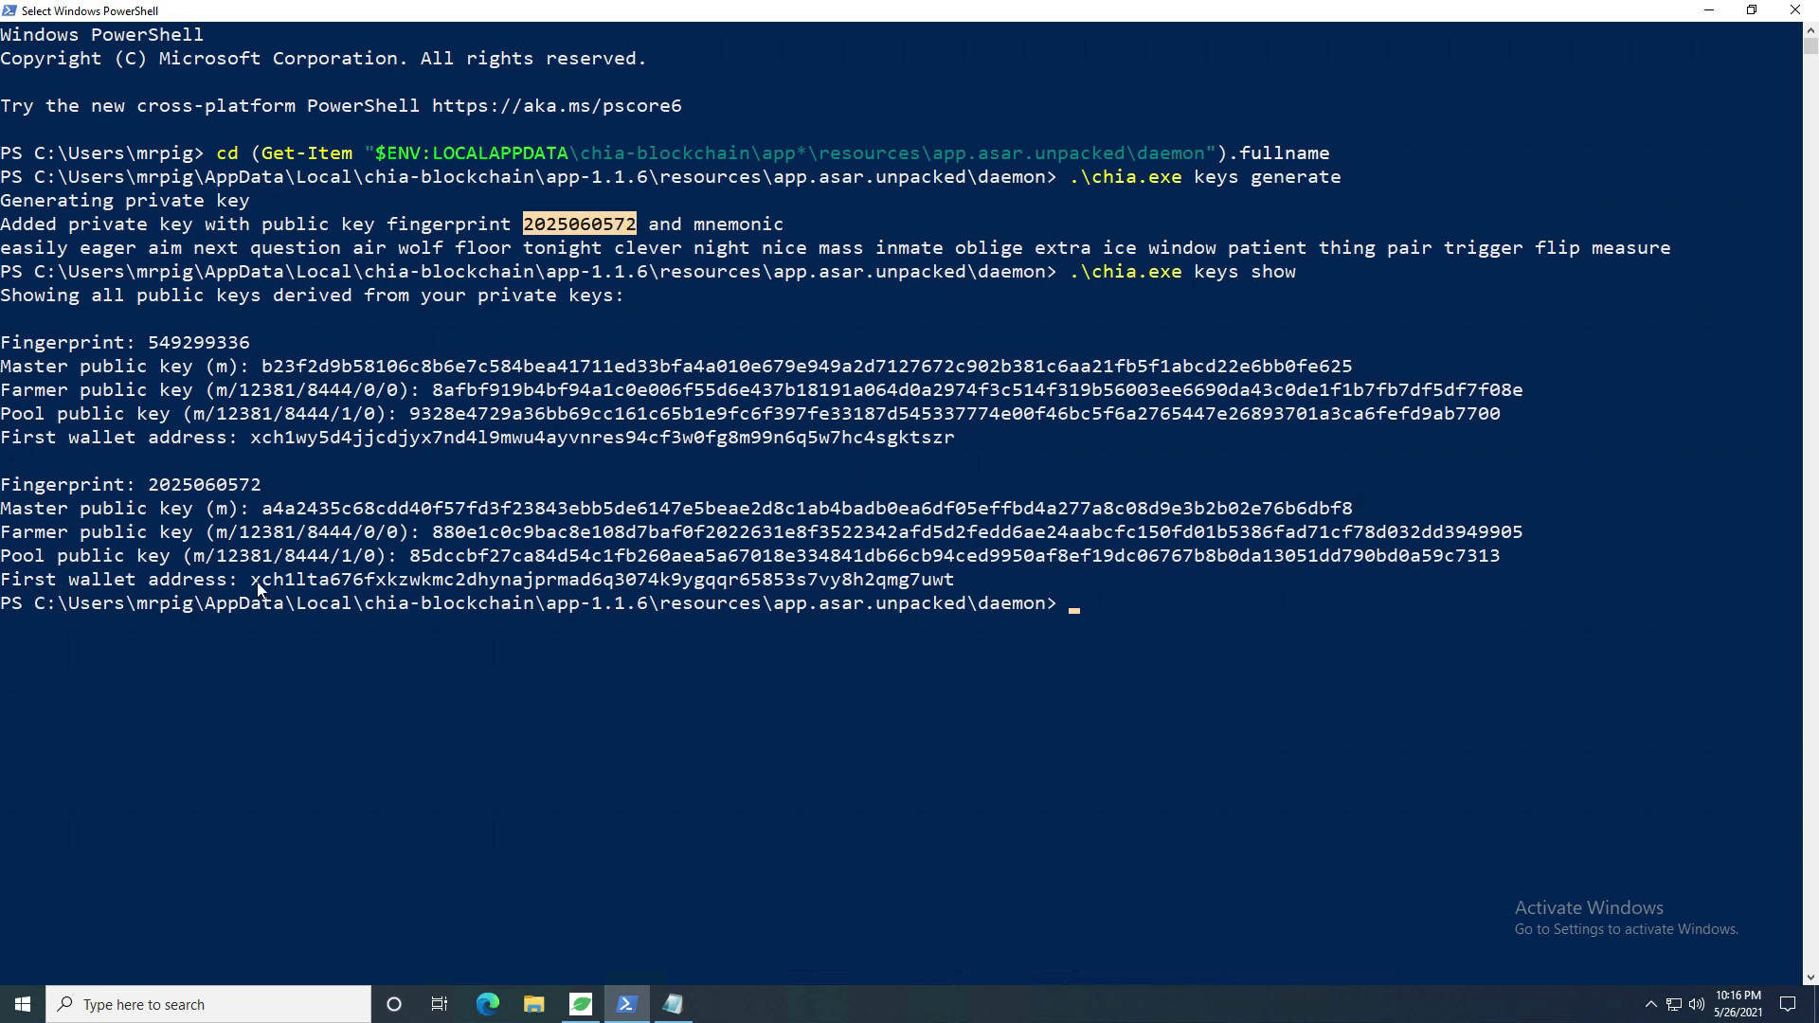
Copy the newly generated key's first wallet address from the keys show output
{"action": "left_click_drag", "start_coordinate": [251, 584], "coordinate": [957, 588]}
{"action": "key", "text": "ctrl+c"}
{"action": "right_click", "coordinate": [957, 587]}
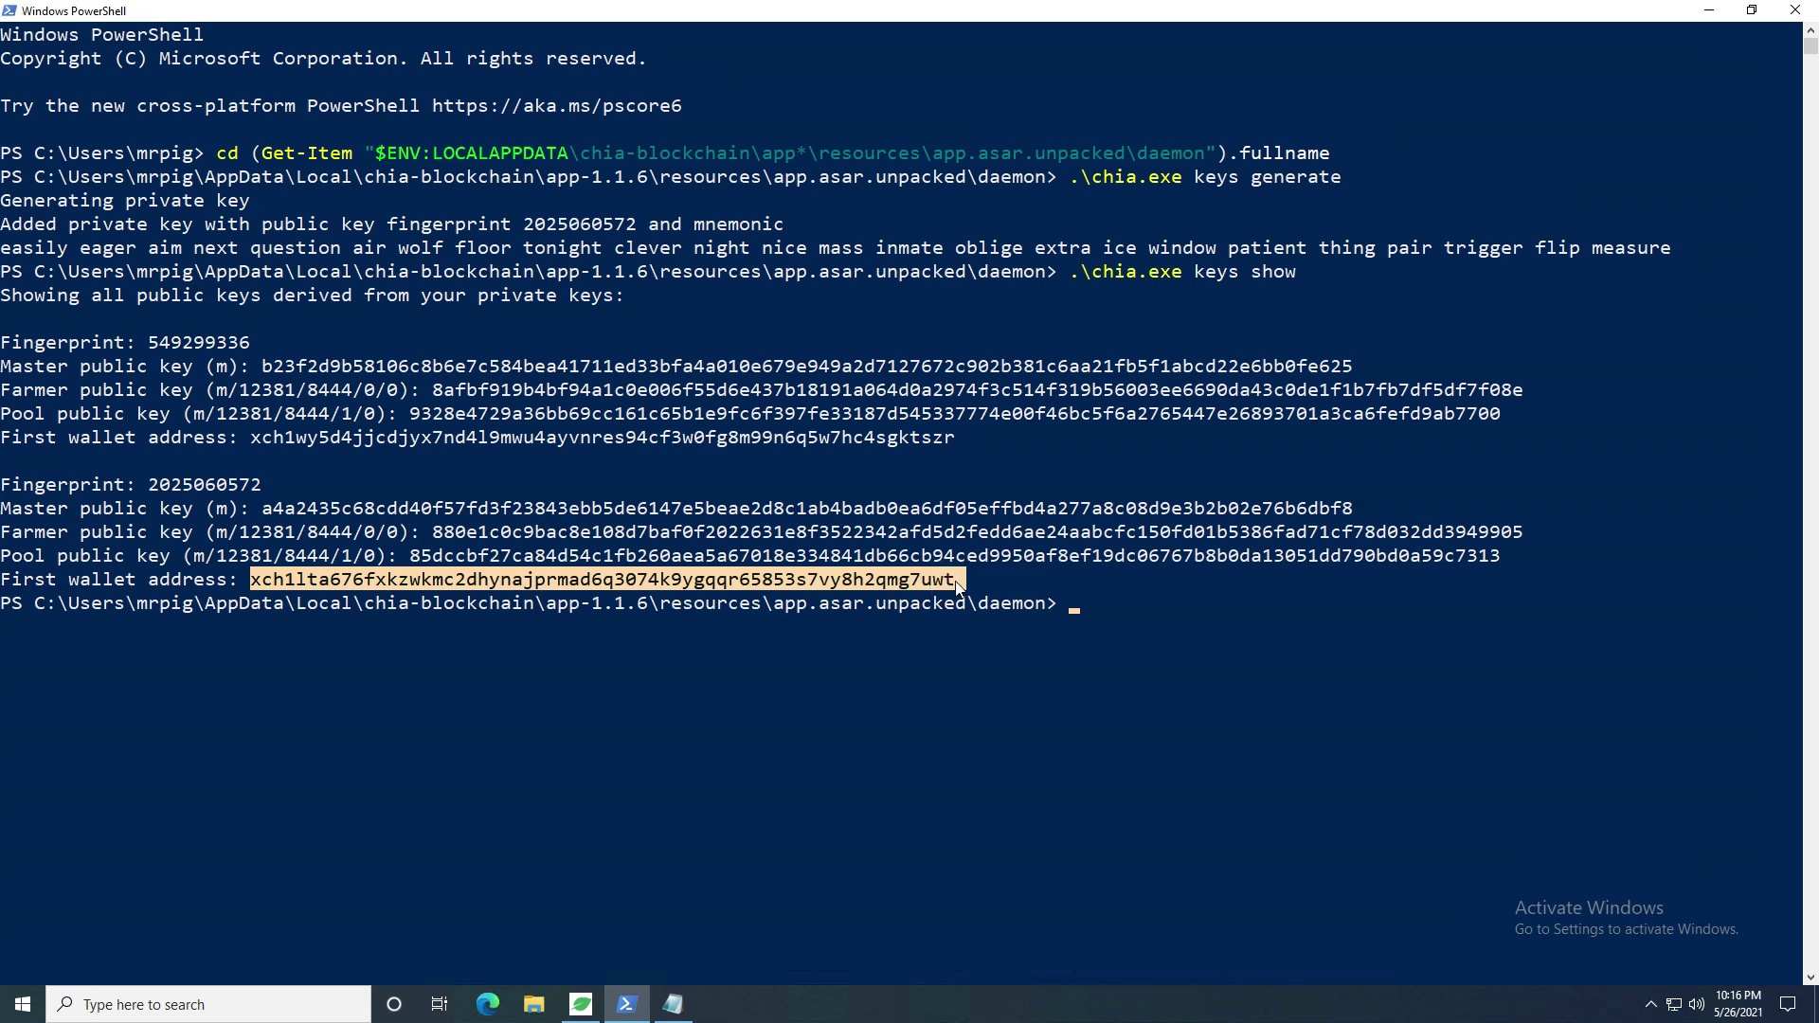
Switch to Chia Blockchain, replace both the farmer and pool reward addresses with the copied wallet address, and save
{"action": "left_click", "coordinate": [581, 1004]}
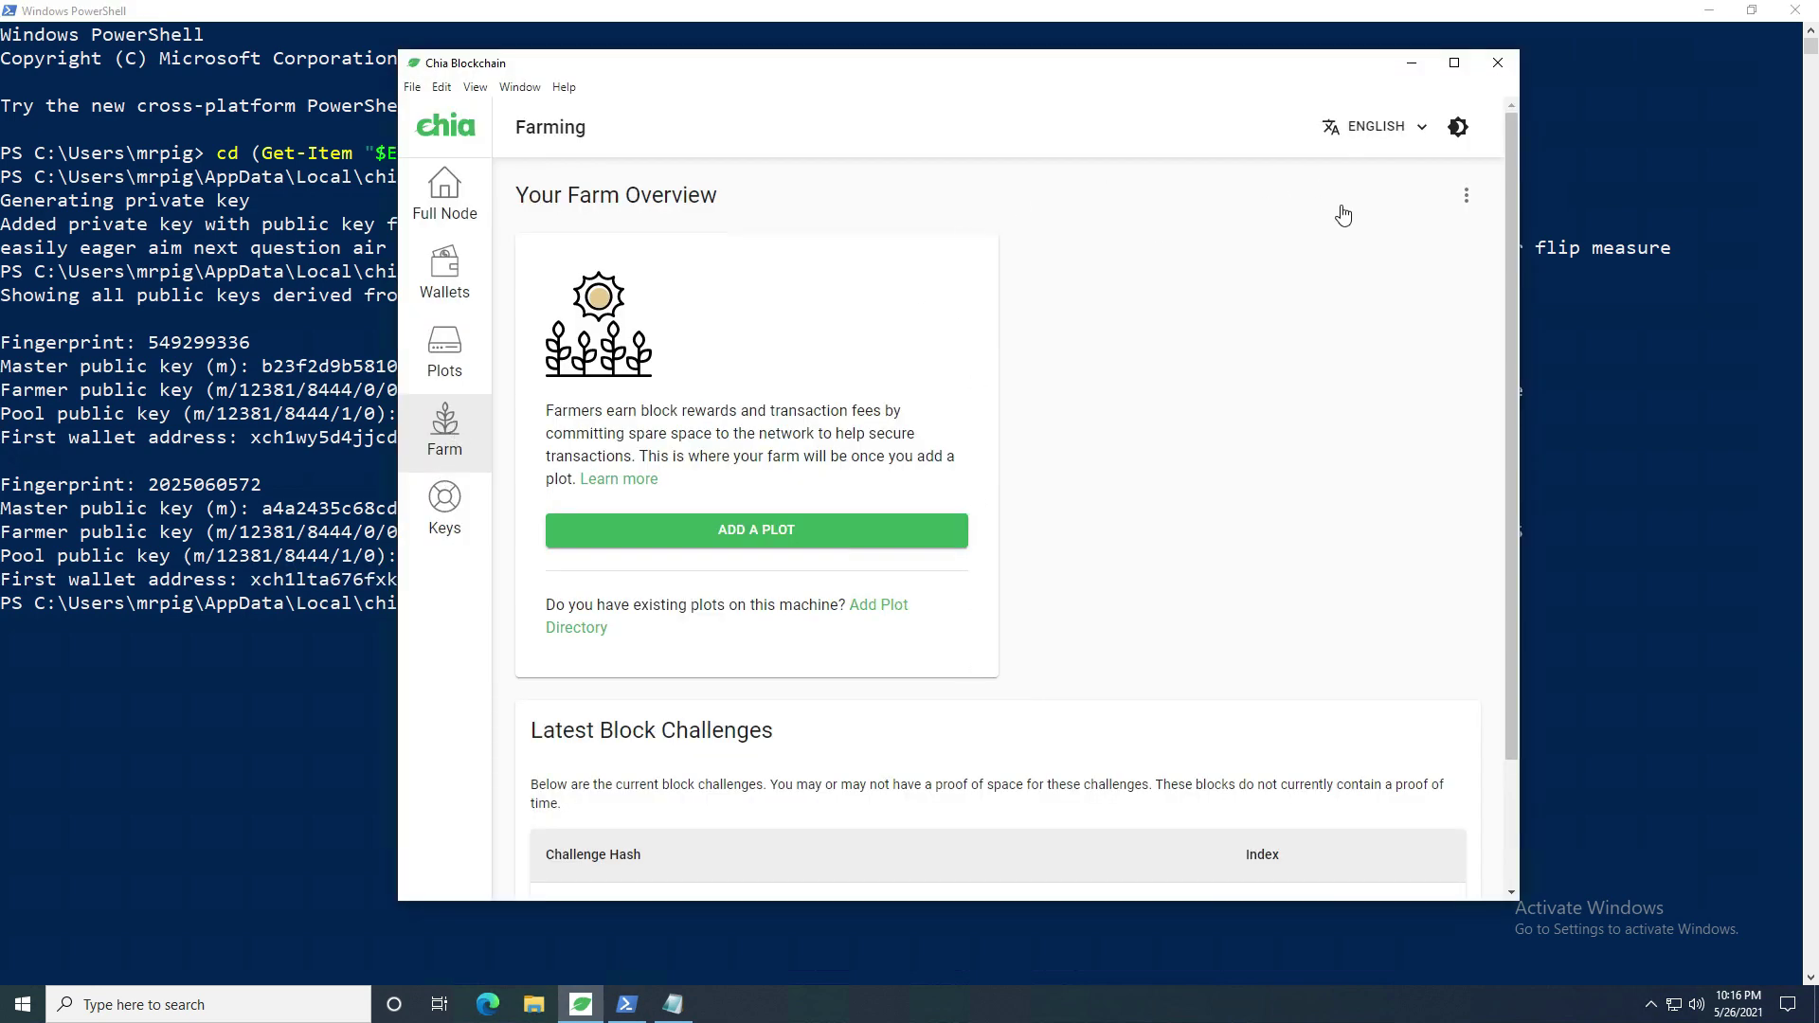
{"action": "left_click", "coordinate": [1465, 196]}
{"action": "left_click", "coordinate": [1385, 196]}
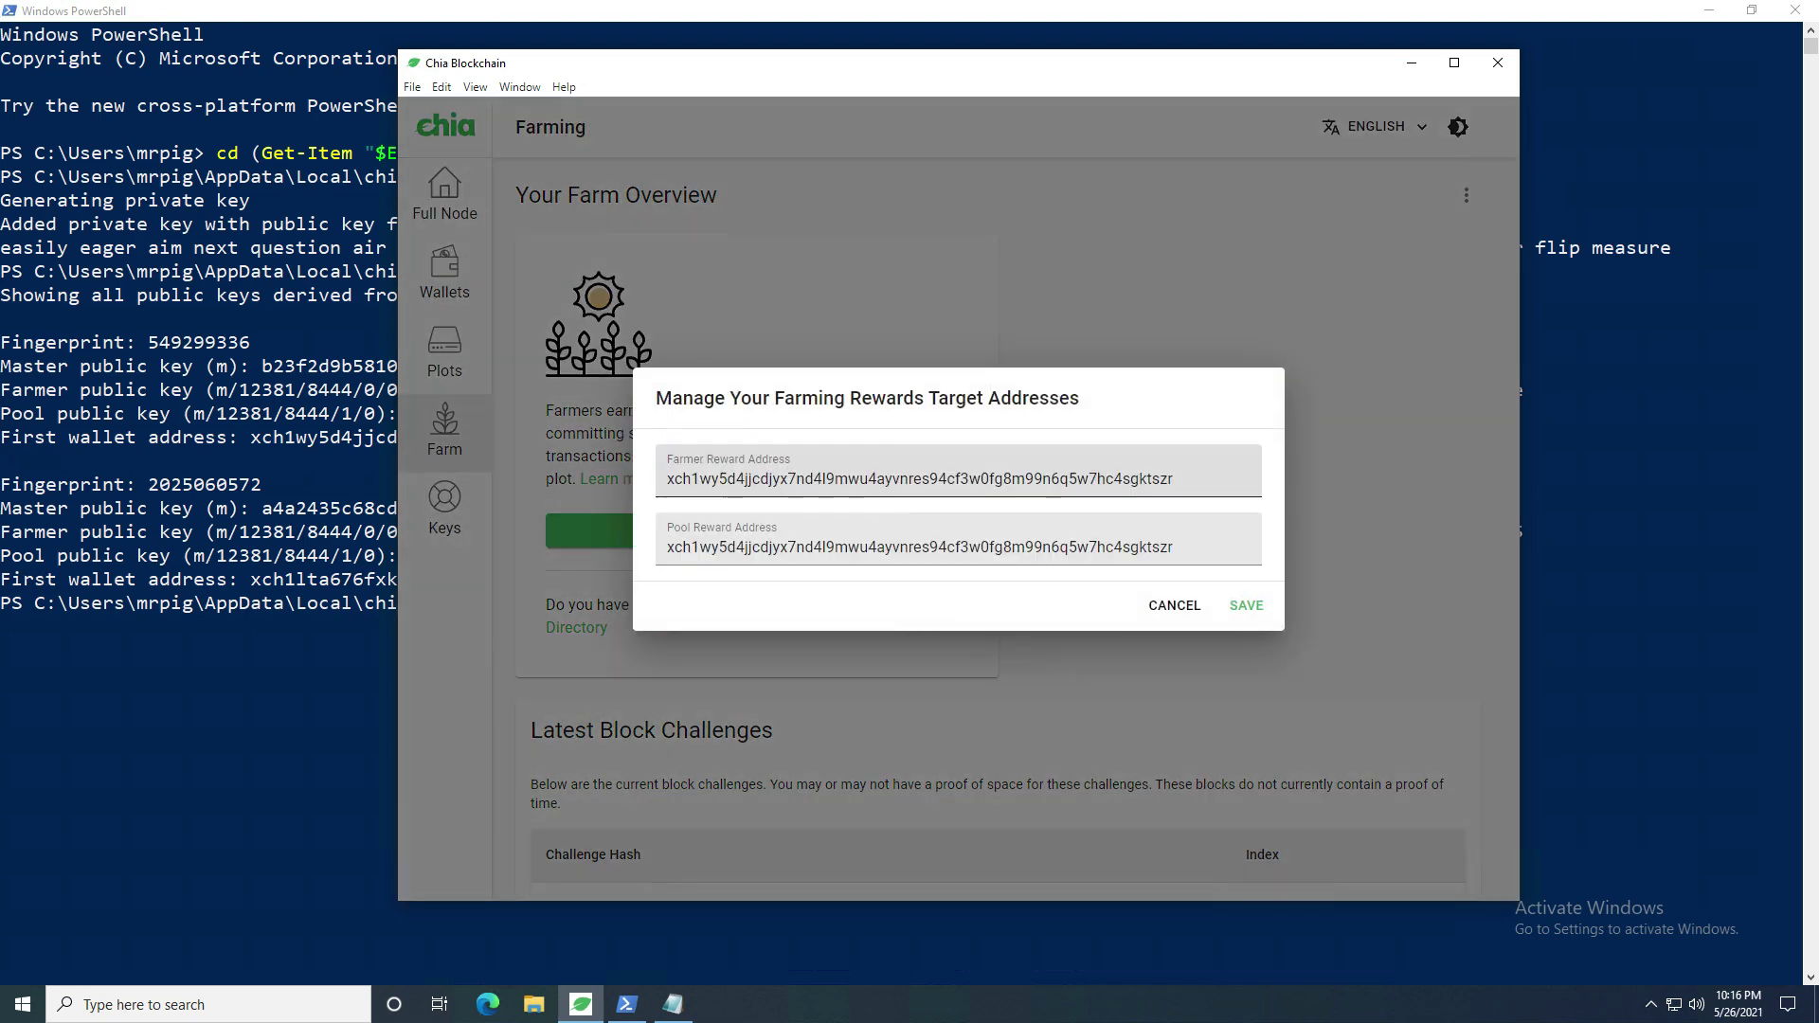
{"action": "left_click_drag", "start_coordinate": [1229, 499], "coordinate": [422, 490]}
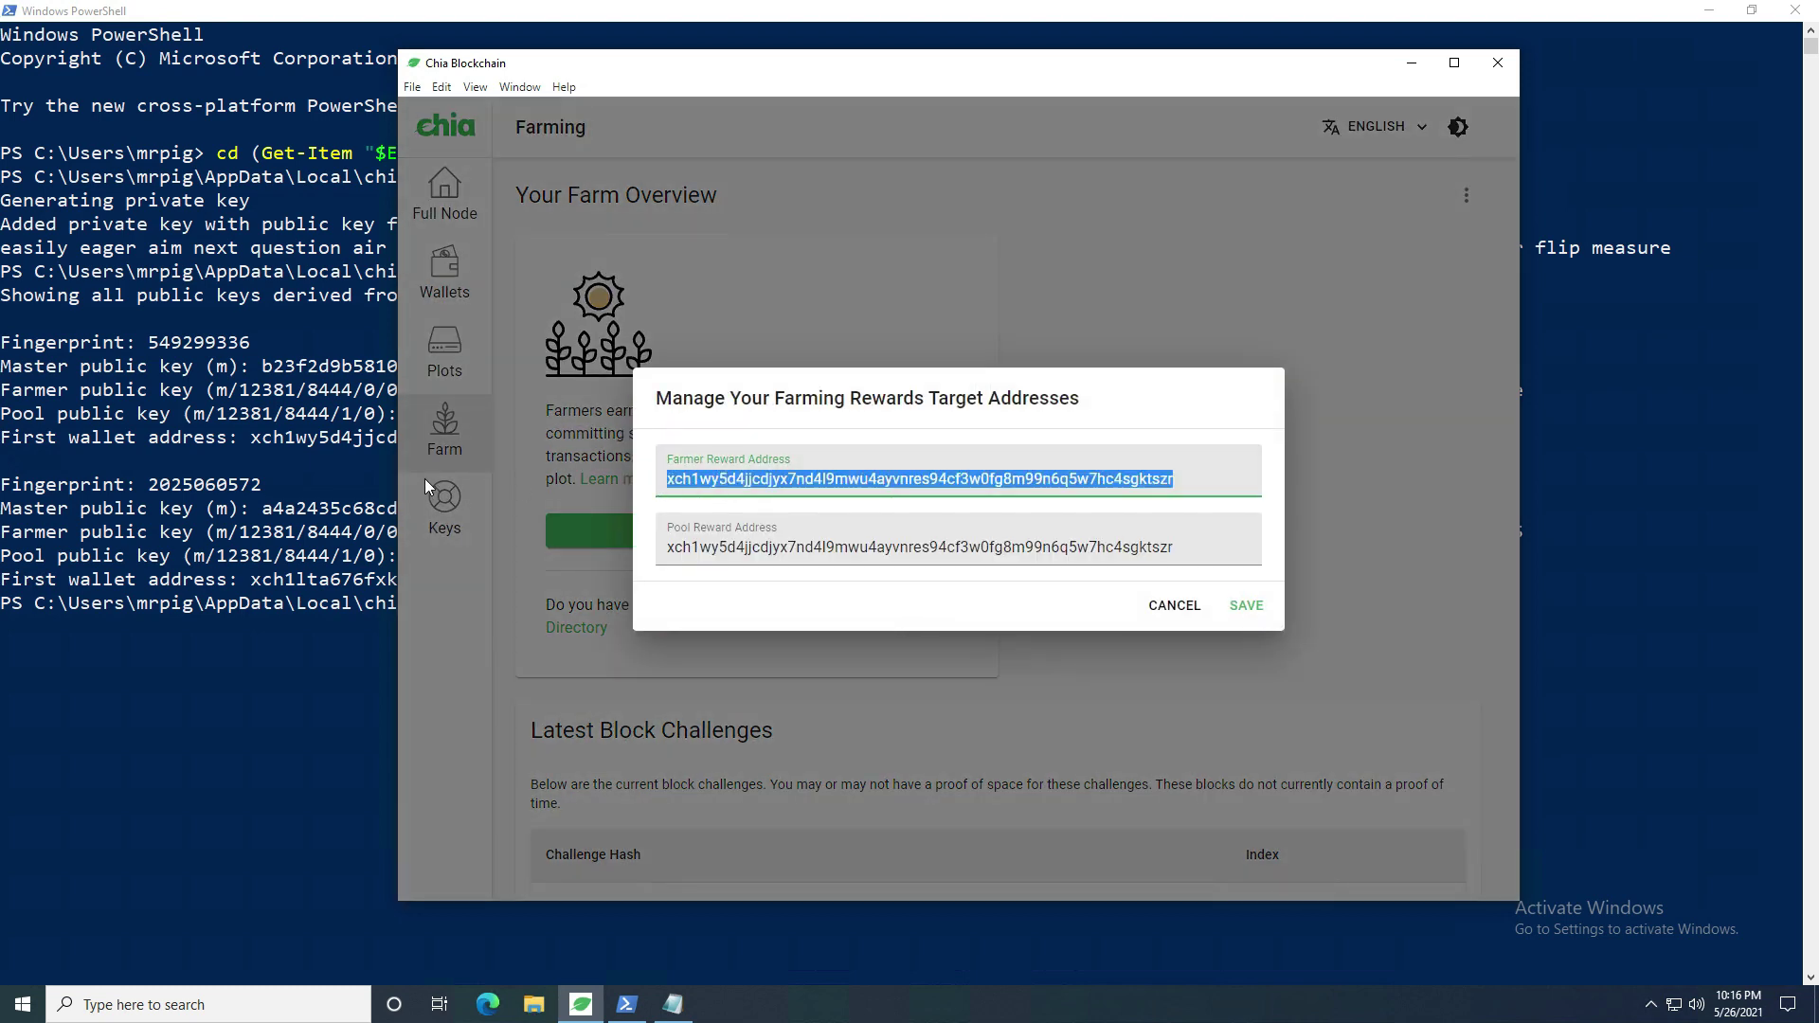
{"action": "key", "text": "ctrl+v"}
{"action": "left_click_drag", "start_coordinate": [1223, 548], "coordinate": [550, 547]}
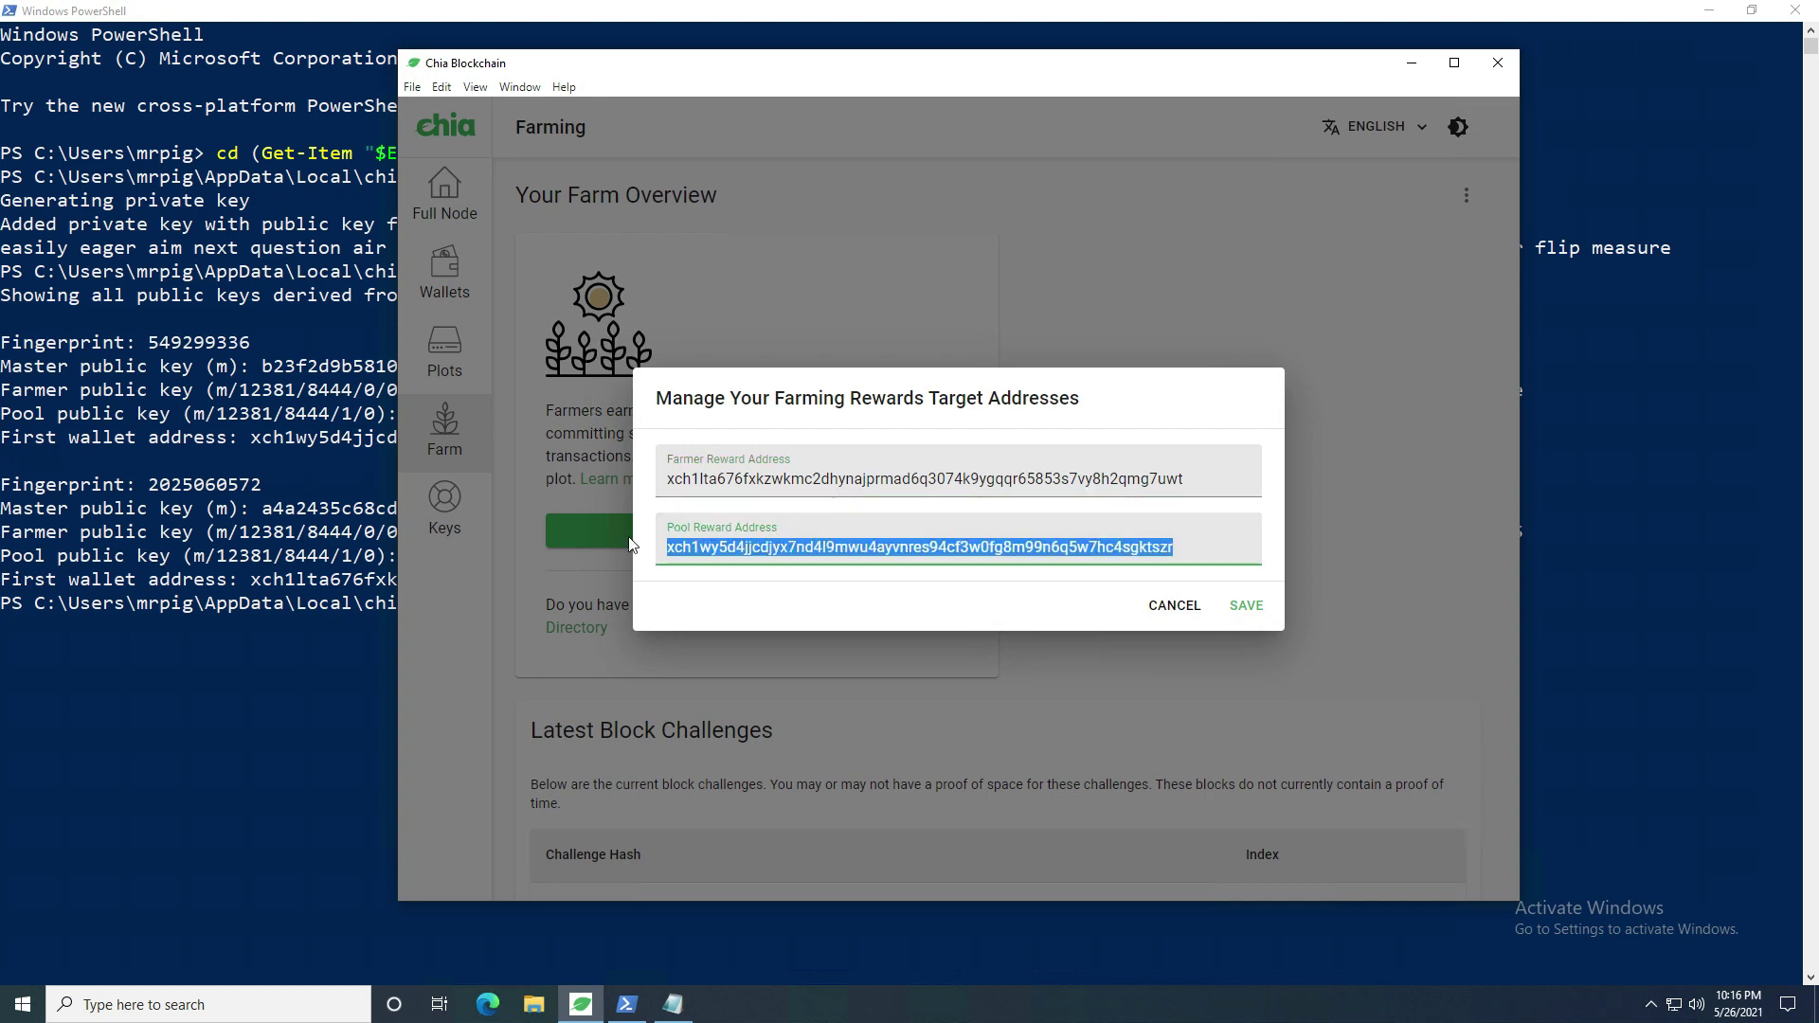
{"action": "key", "text": "ctrl+v"}
{"action": "left_click", "coordinate": [1248, 614]}
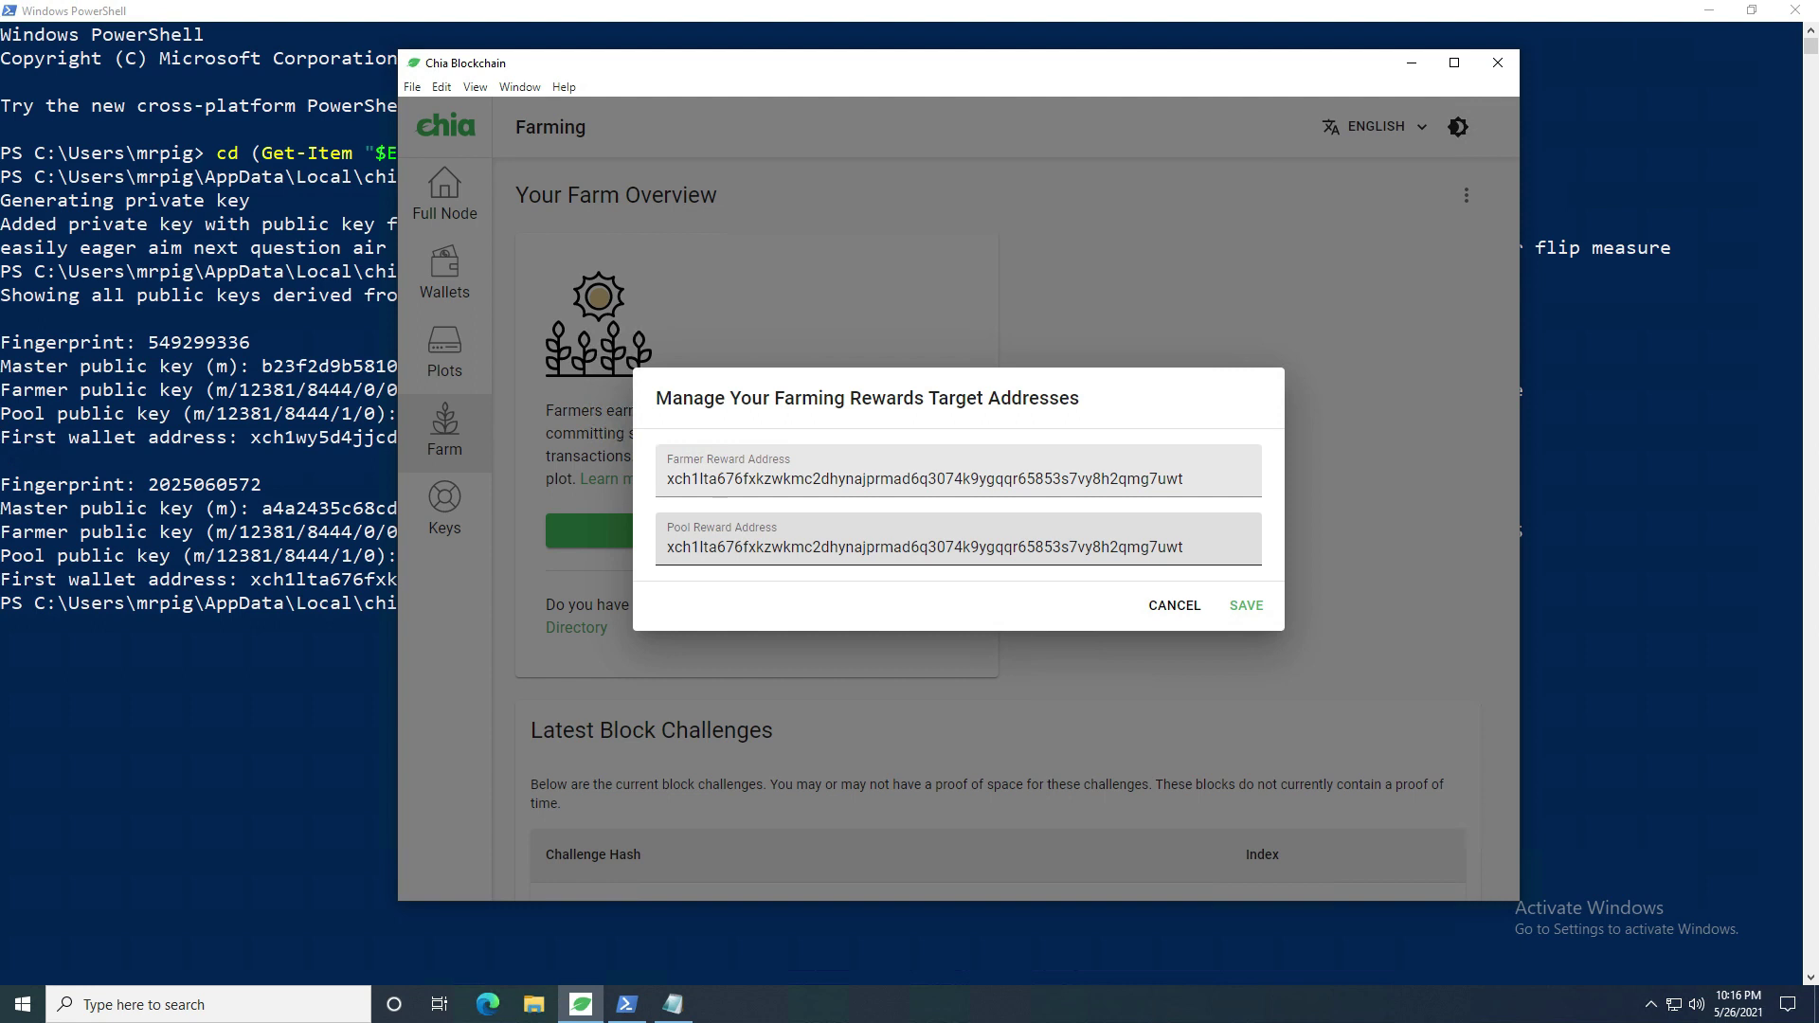
Check the farmer and pool reward addresses, then close and reopen the farming rewards settings to verify them
{"action": "left_click_drag", "start_coordinate": [1185, 479], "coordinate": [665, 479]}
{"action": "left_click", "coordinate": [1184, 547]}
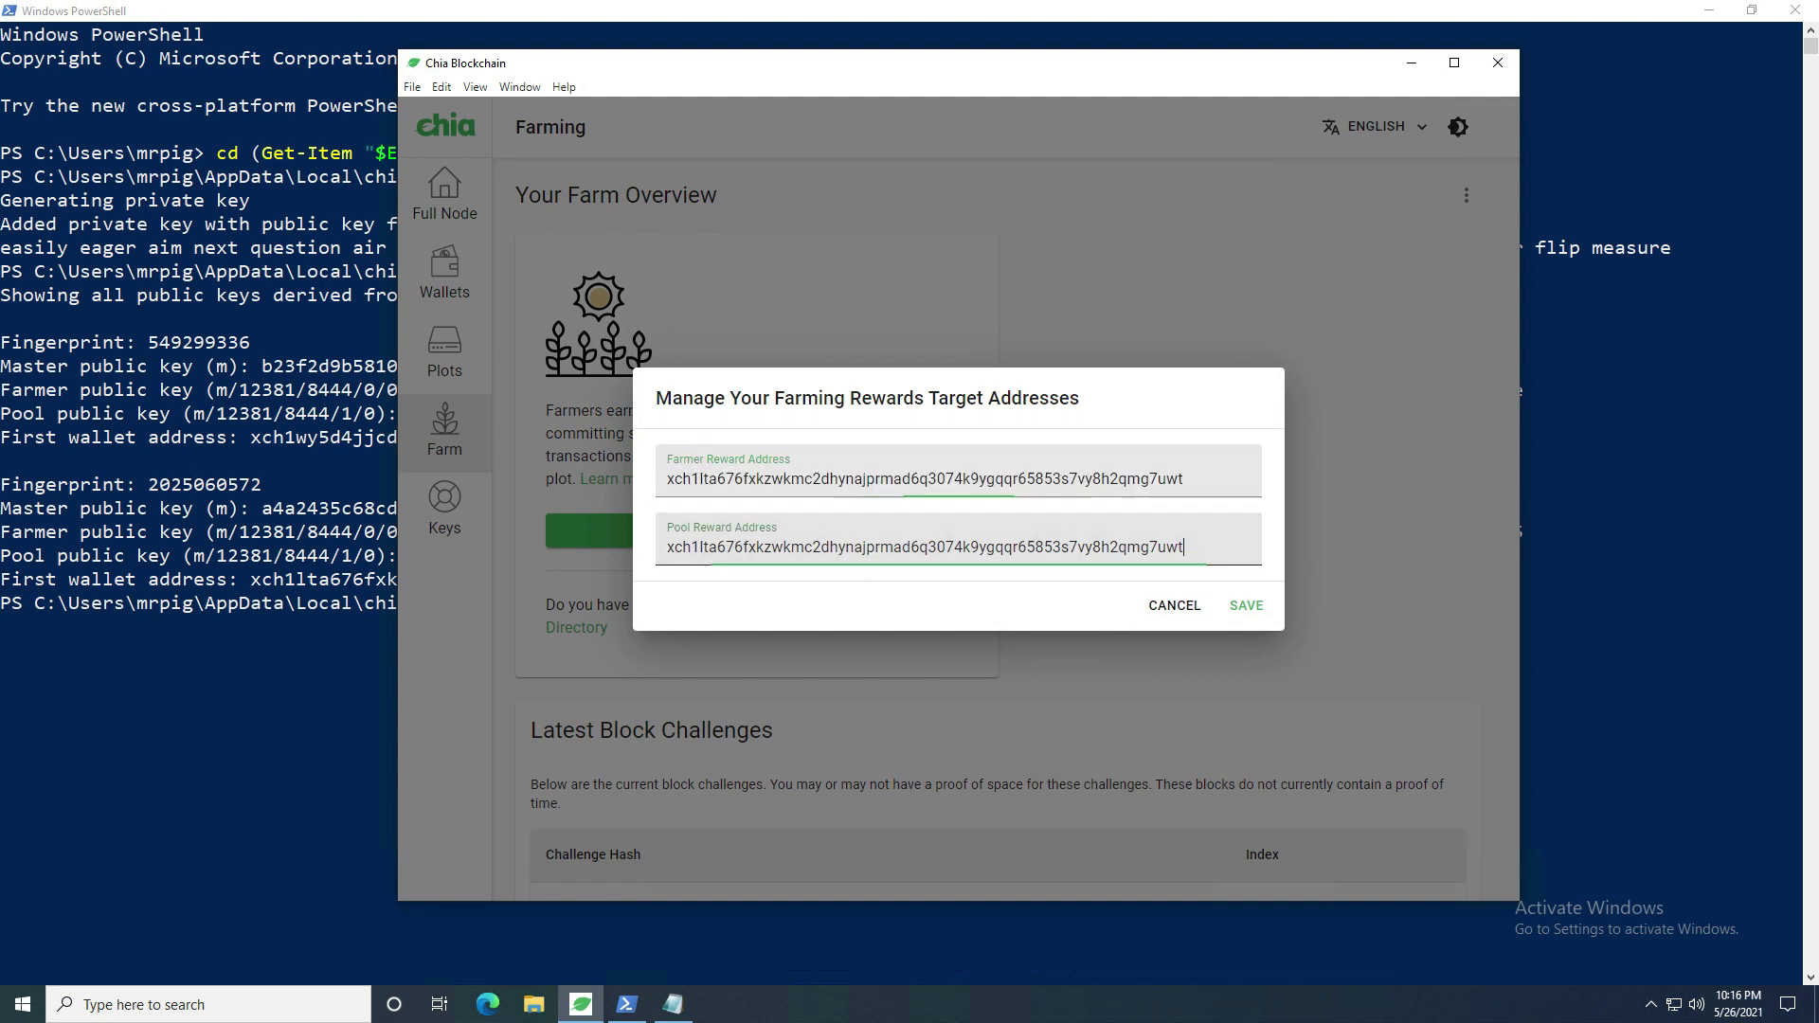
{"action": "left_click_drag", "start_coordinate": [1184, 547], "coordinate": [485, 529]}
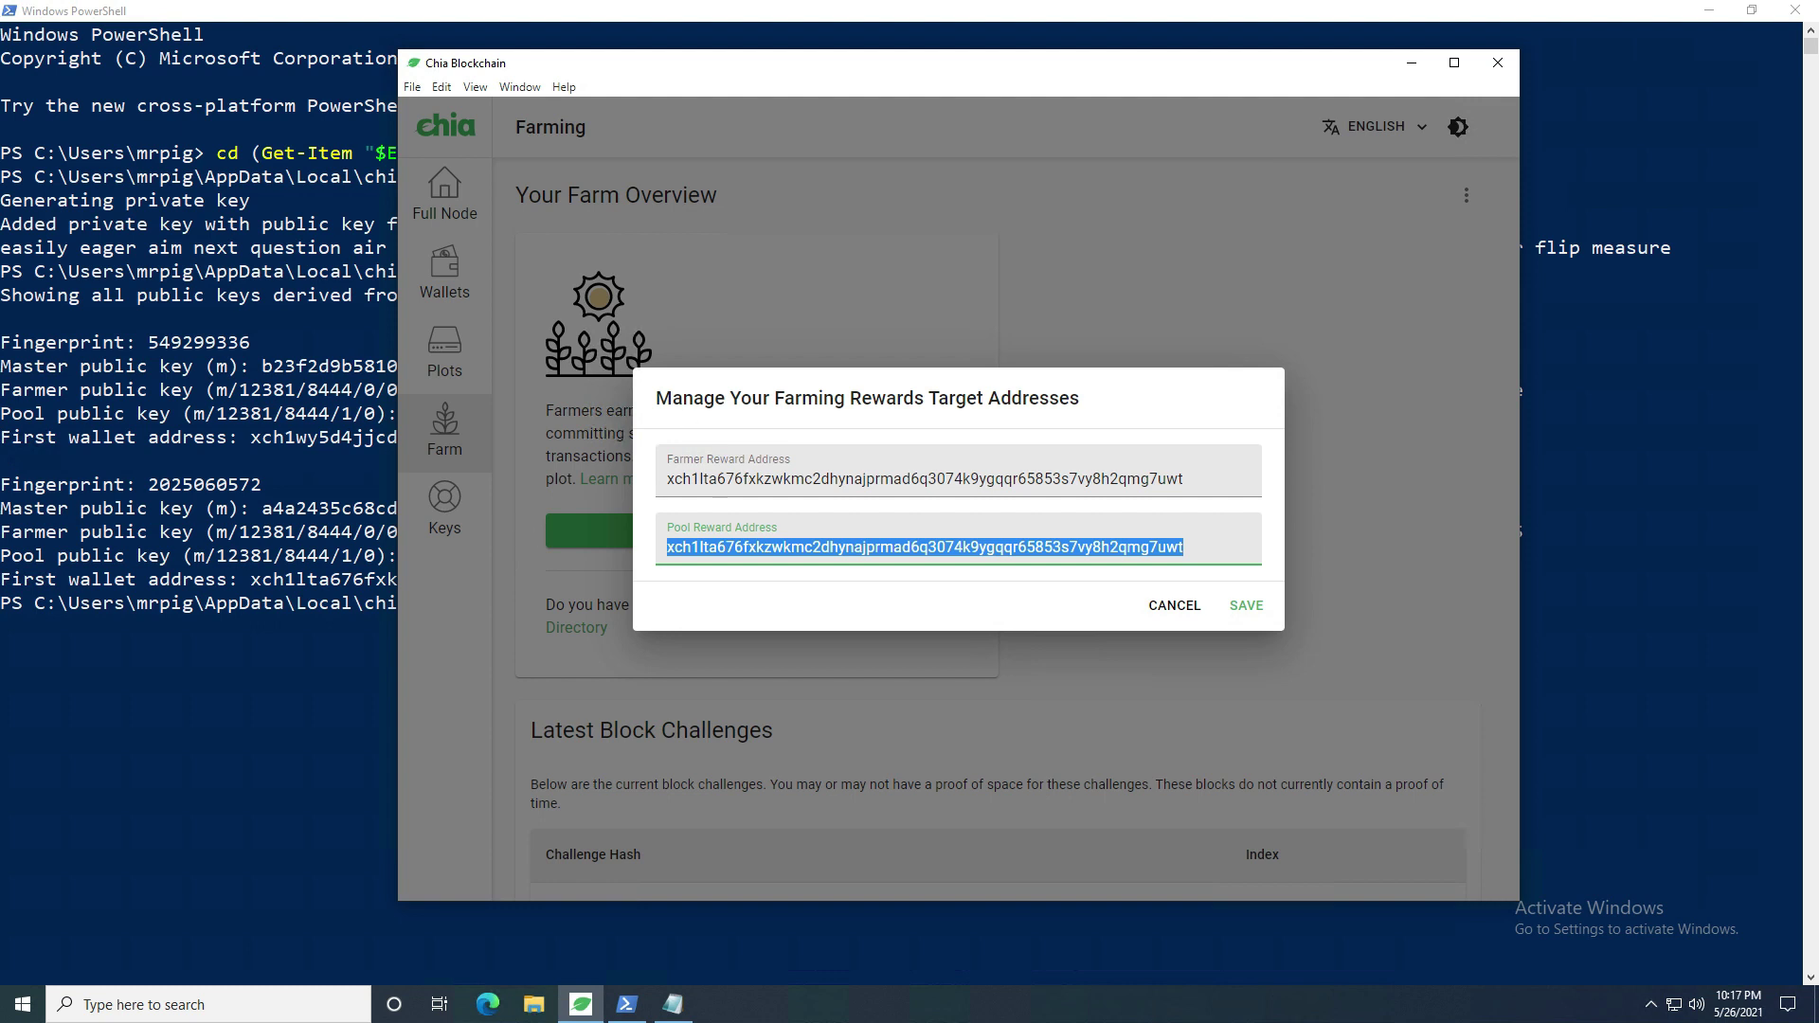
{"action": "left_click", "coordinate": [1162, 616]}
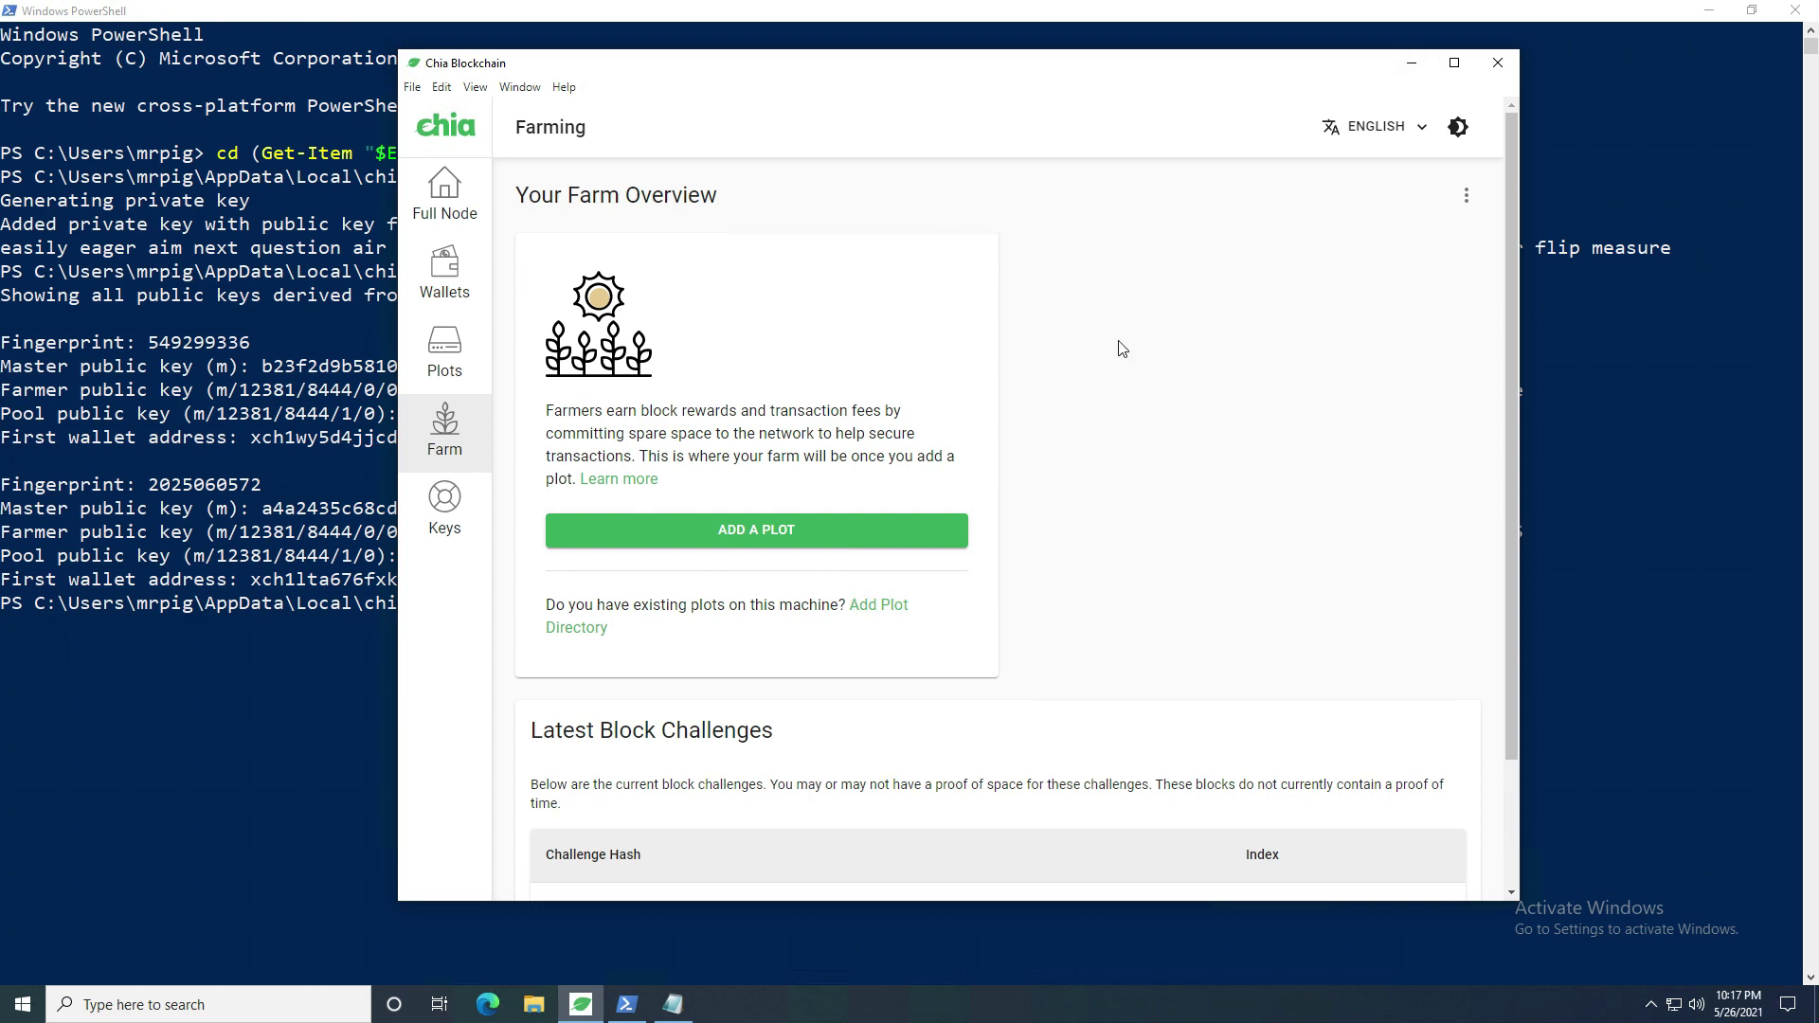
{"action": "left_click", "coordinate": [1466, 195]}
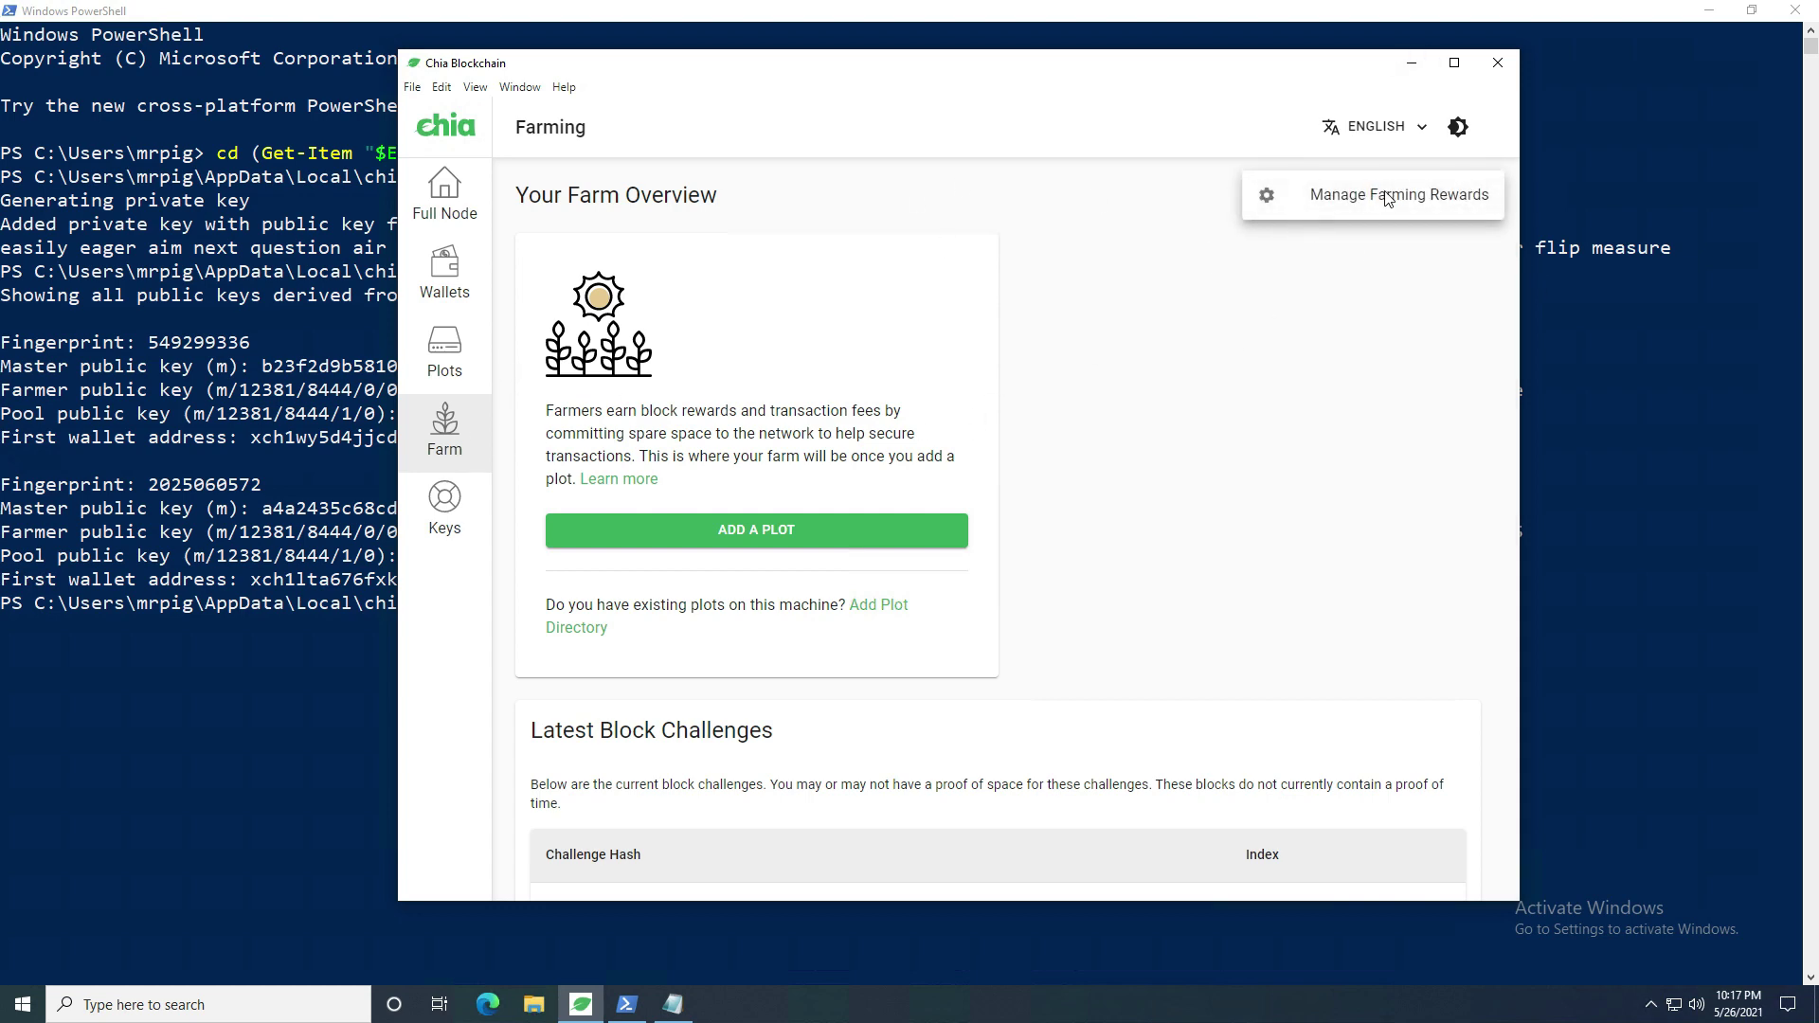
{"action": "left_click", "coordinate": [1286, 194]}
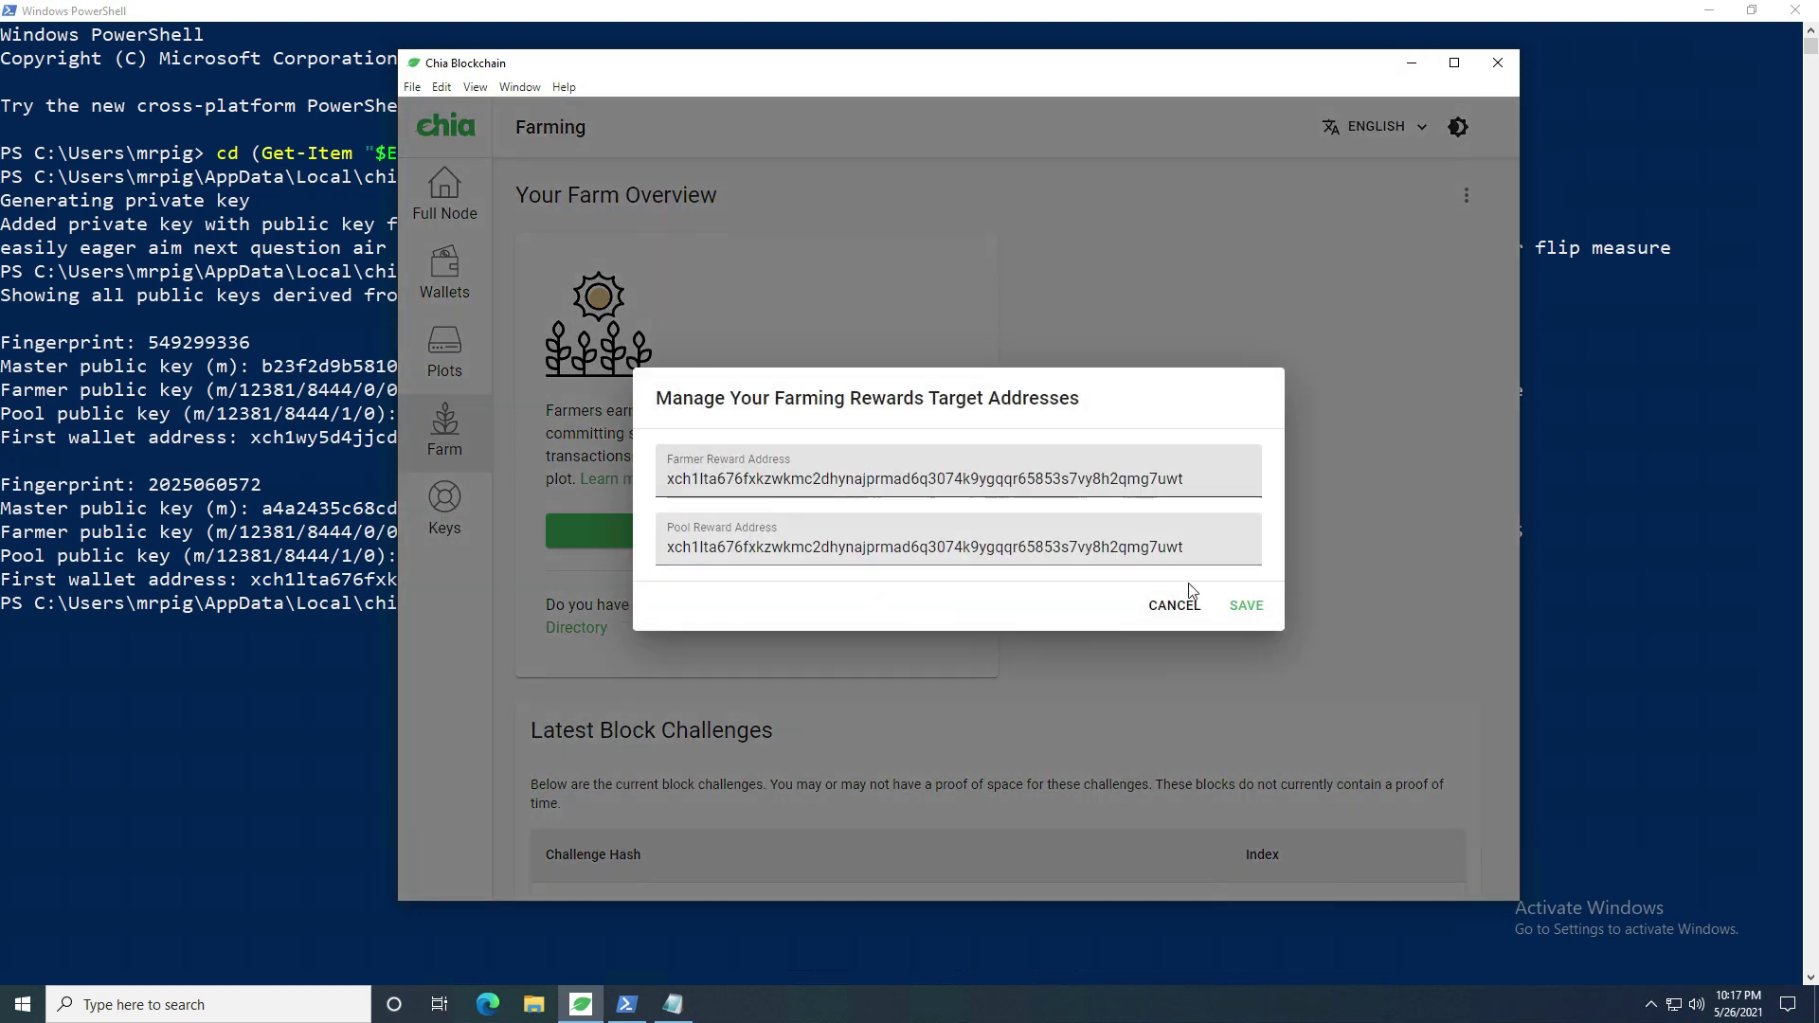
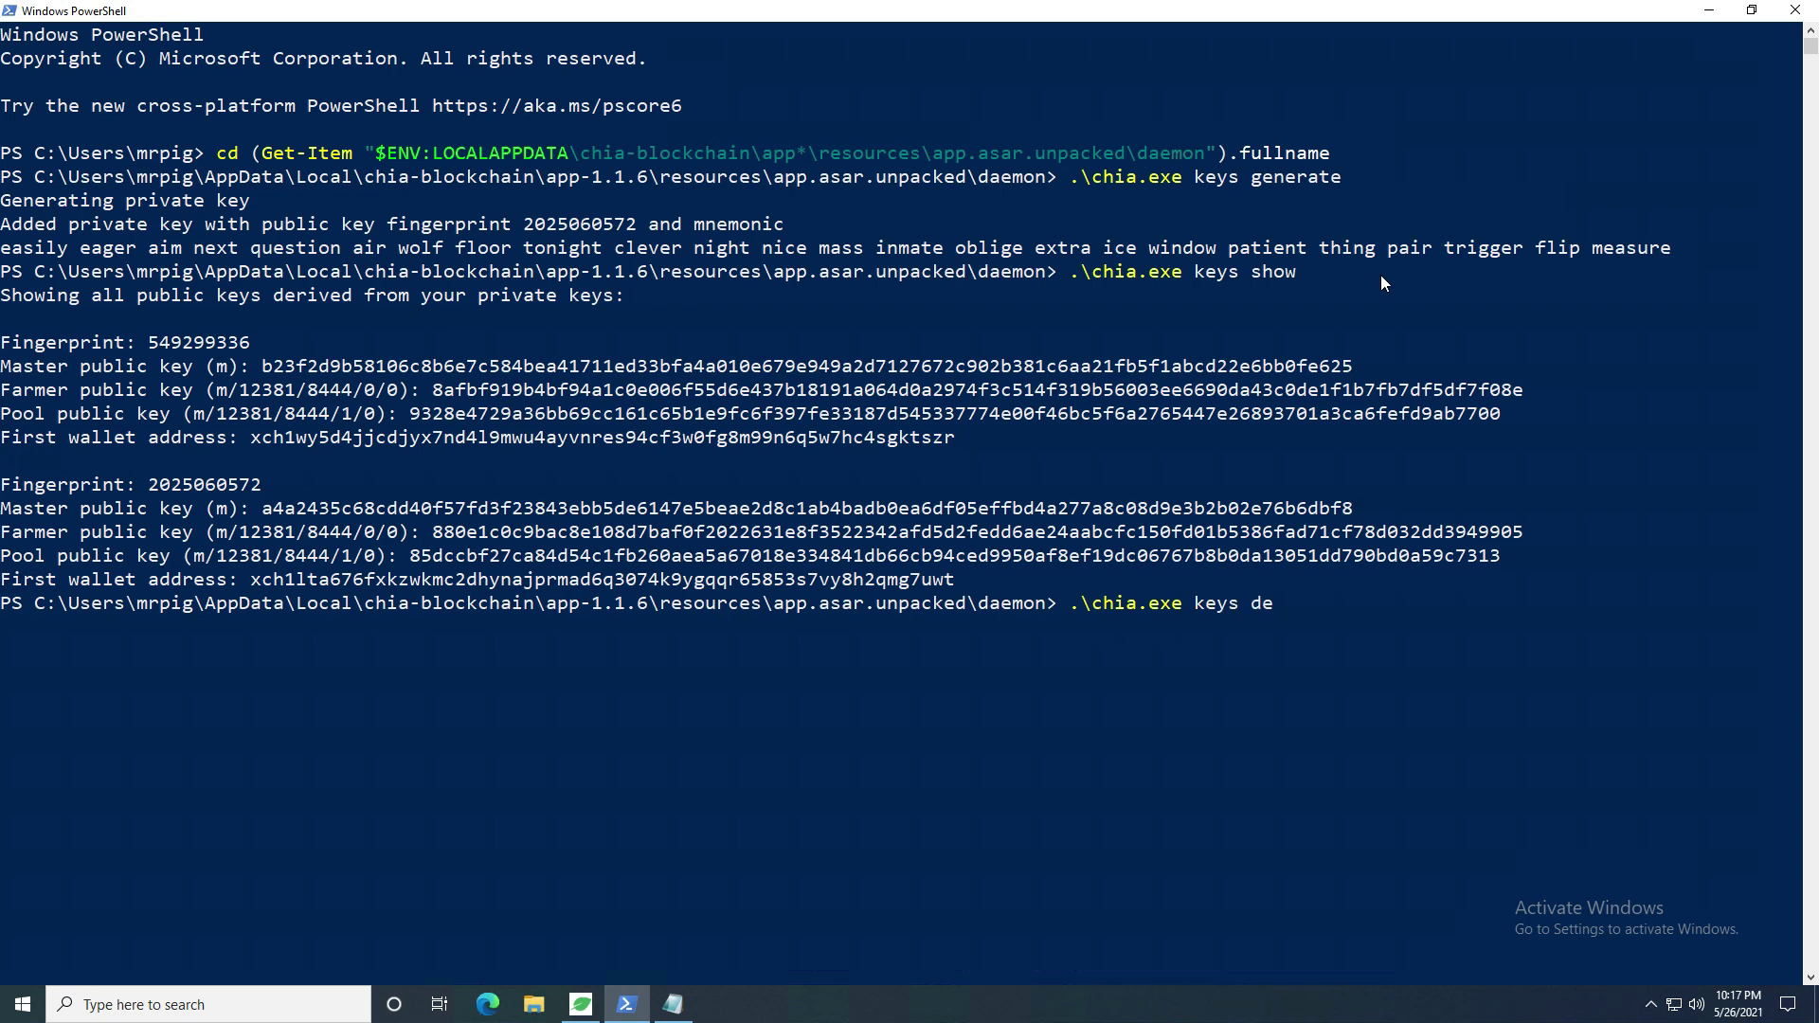
Delete the new private key from this machine with .\chia.exe keys delete -f and its copied fingerprint
{"action": "type", "text": "te"}
{"action": "left_click_drag", "start_coordinate": [149, 483], "coordinate": [262, 485]}
{"action": "type", "text": "-"}
{"action": "key", "text": "ctrl+c"}
{"action": "type", "text": "f"}
{"action": "key", "text": "ctrl+v"}
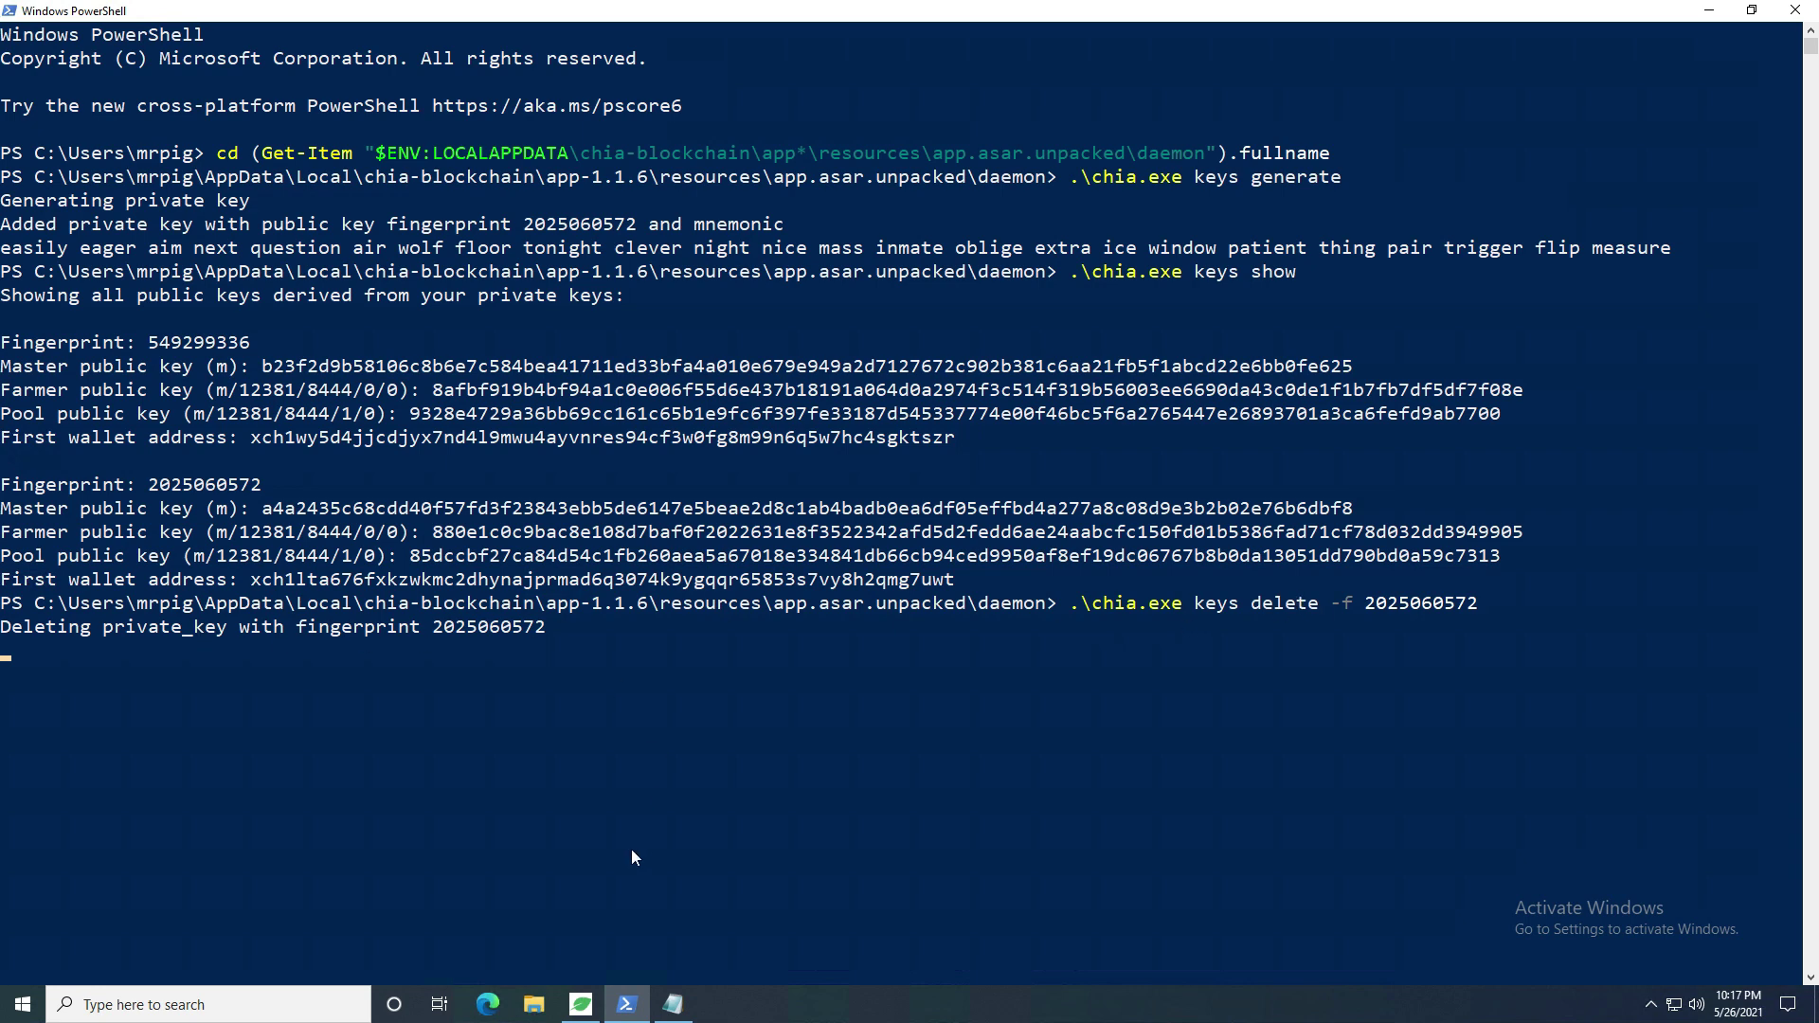
Look at the farm overview in Chia Blockchain, and examine the farmer address warning in the PowerShell output
{"action": "left_click", "coordinate": [581, 1004]}
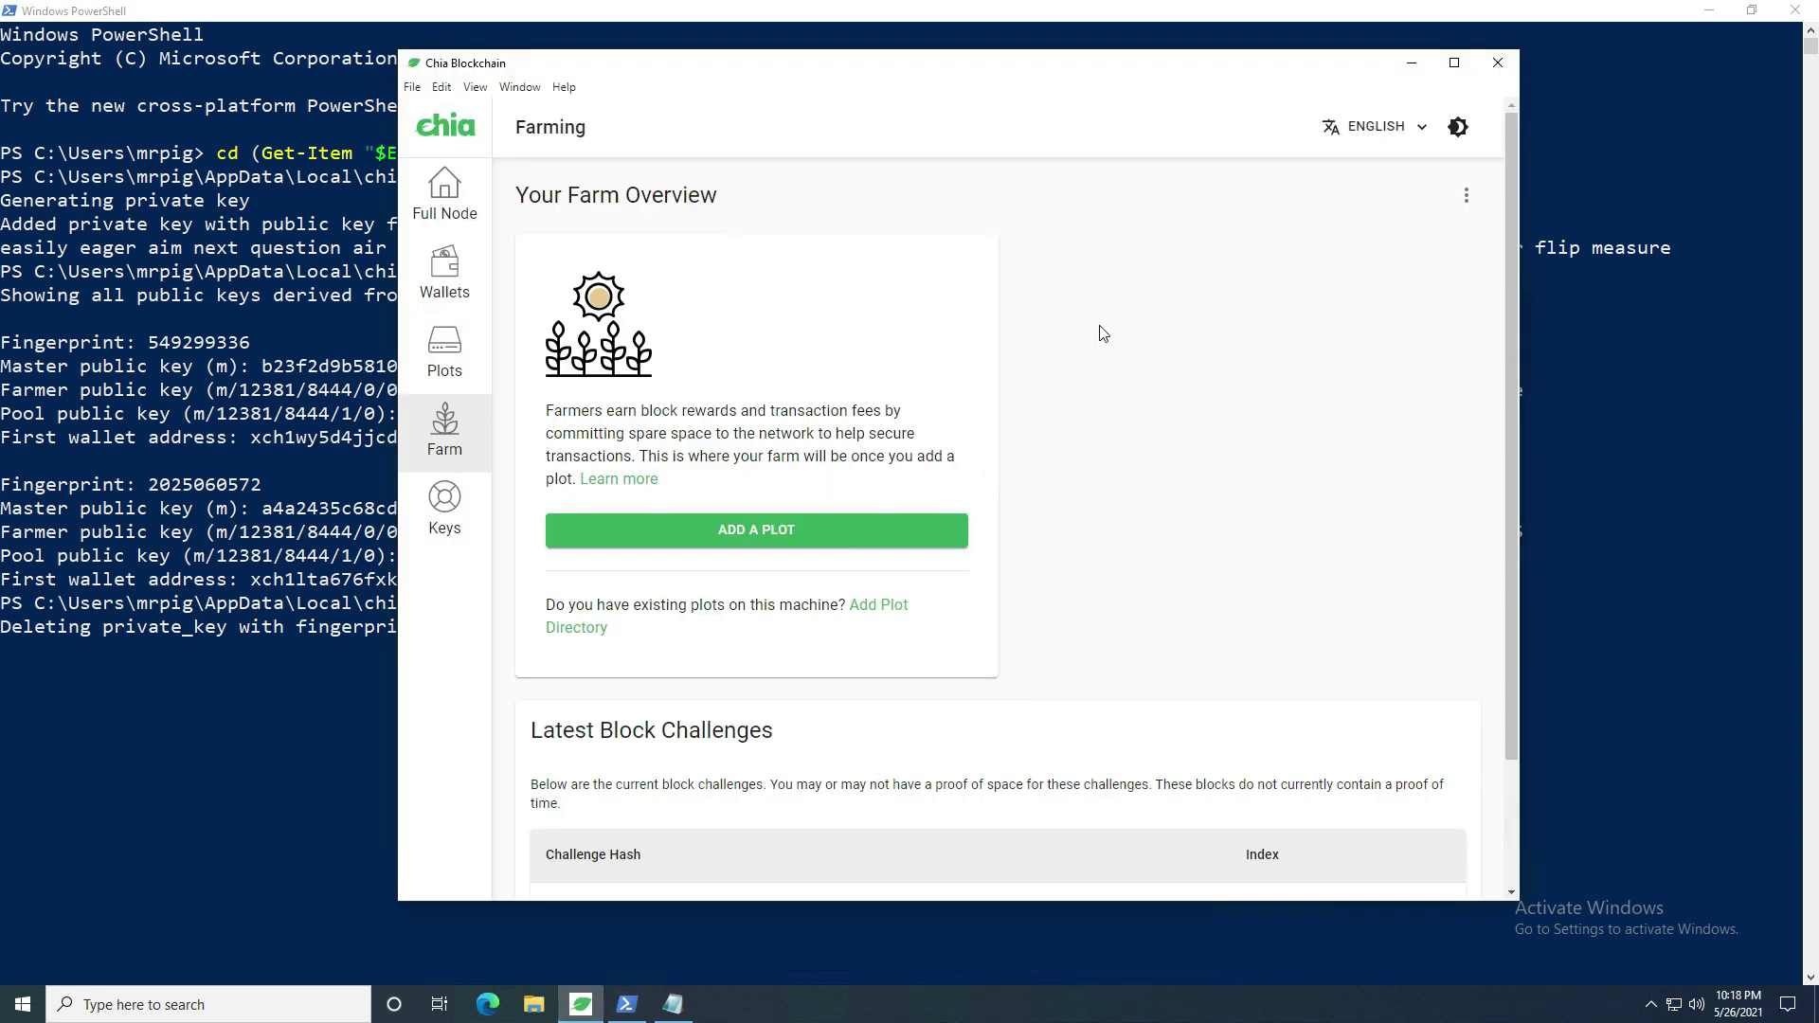
{"action": "left_click", "coordinate": [1413, 68]}
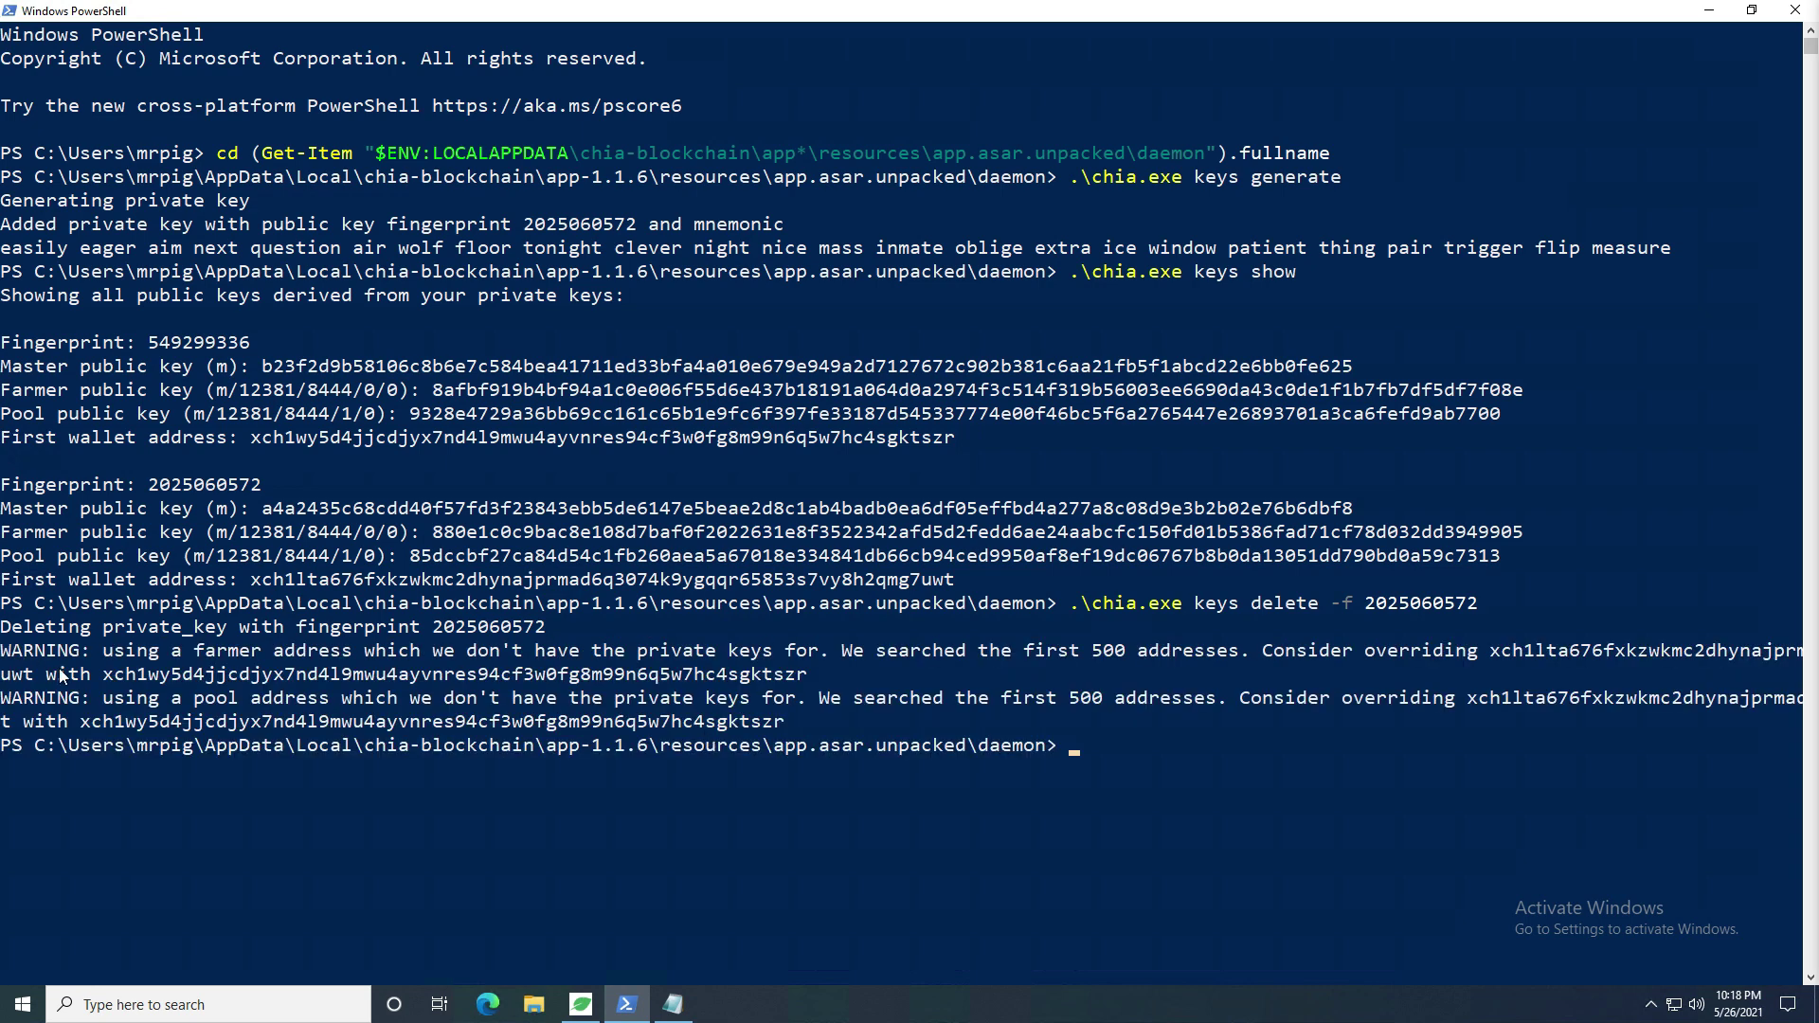
{"action": "left_click", "coordinate": [107, 654]}
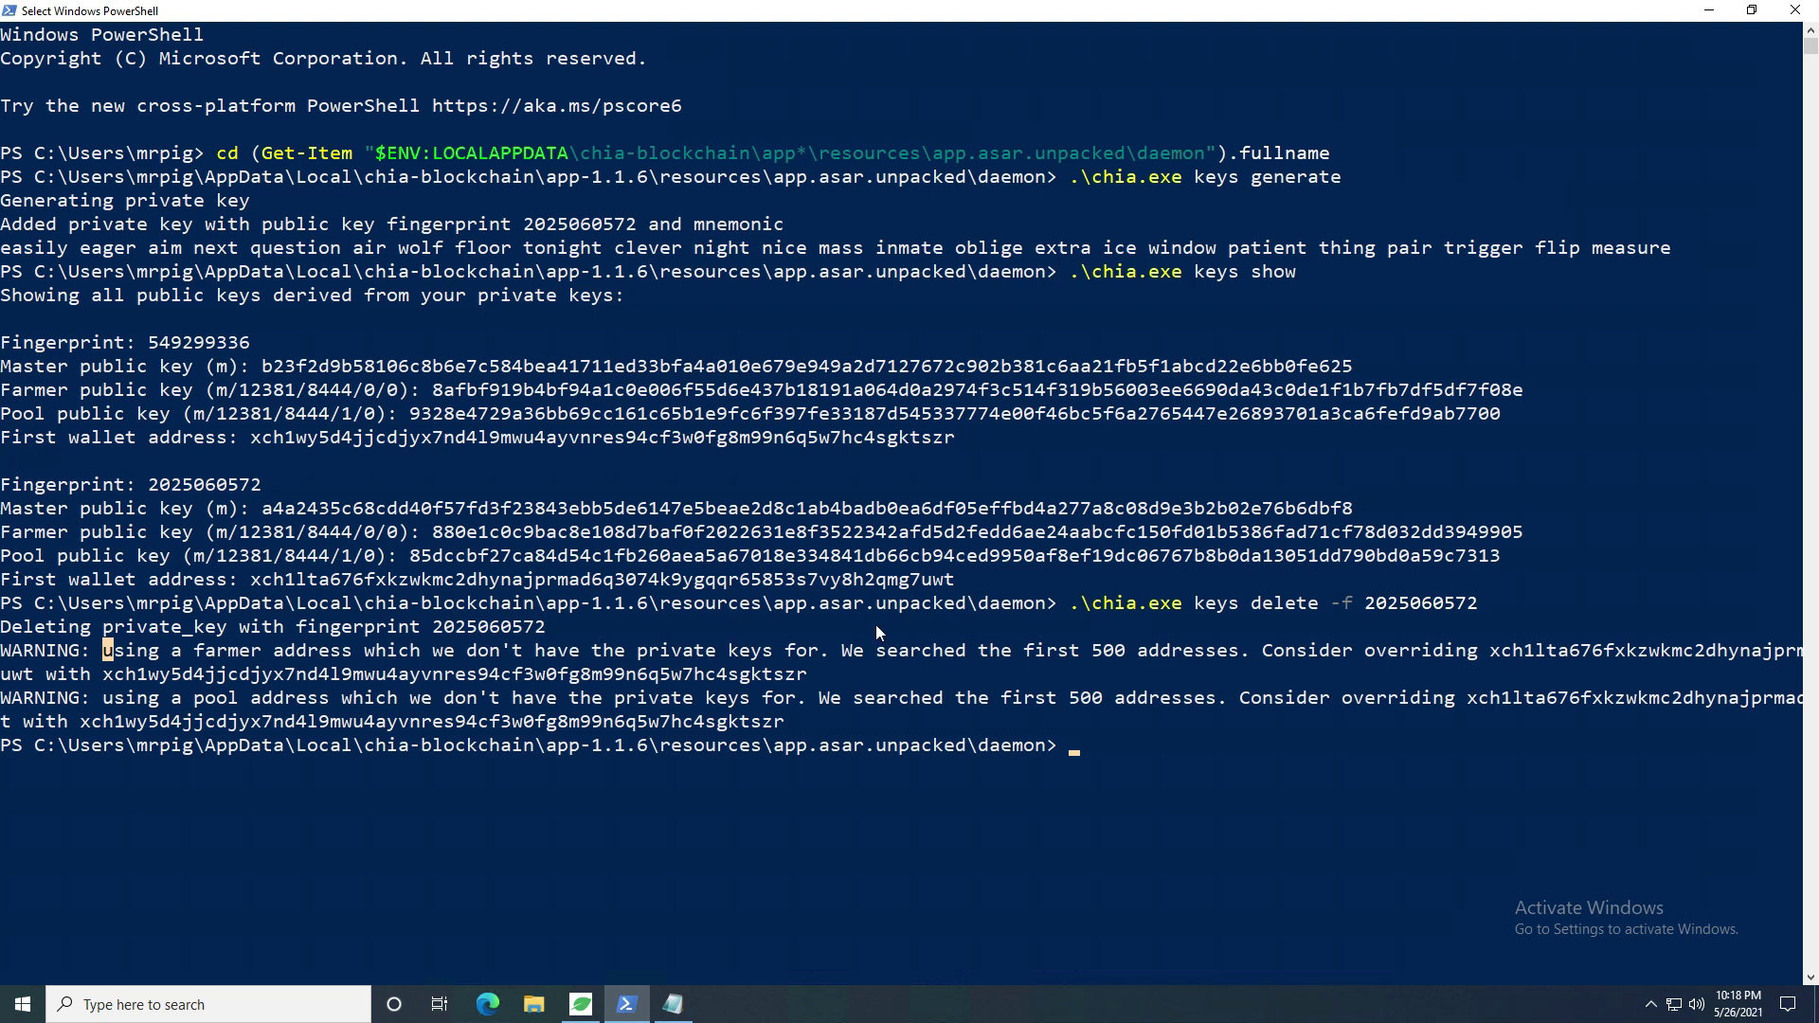
Return to Chia Blockchain and reopen the farming rewards target addresses
{"action": "left_click", "coordinate": [580, 1004]}
{"action": "left_click", "coordinate": [1505, 127]}
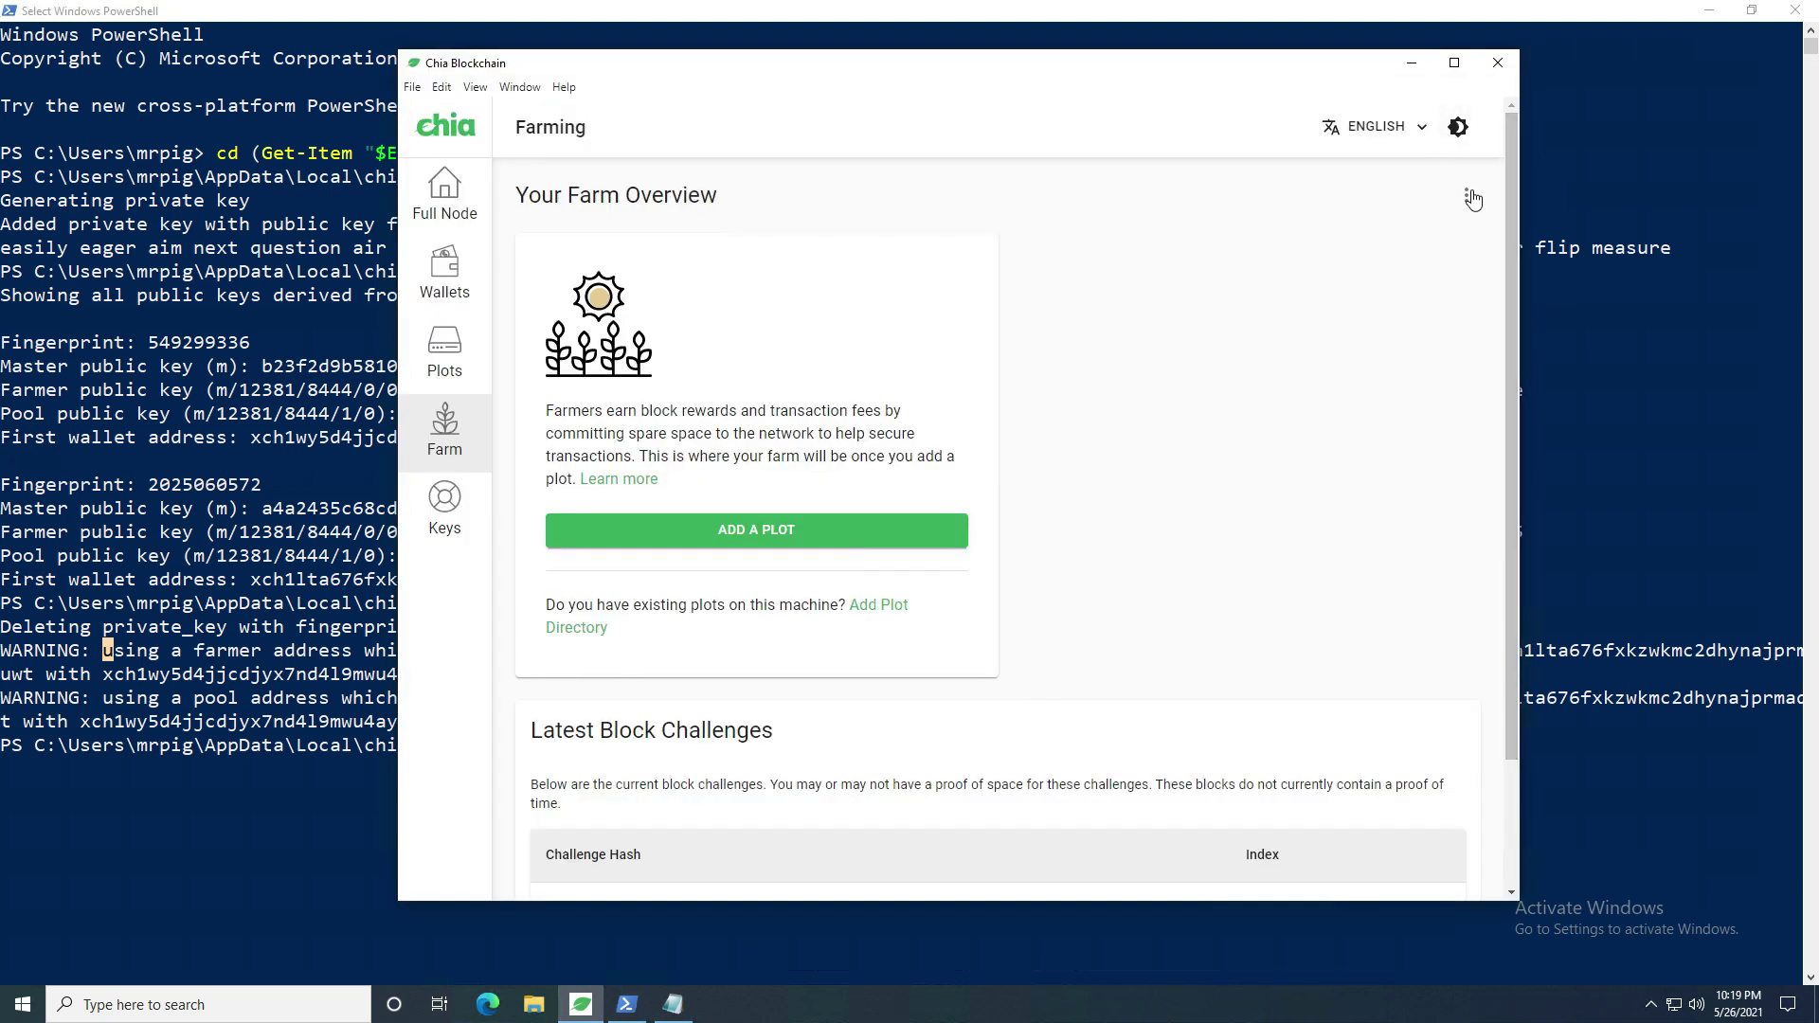
{"action": "left_click", "coordinate": [1473, 197]}
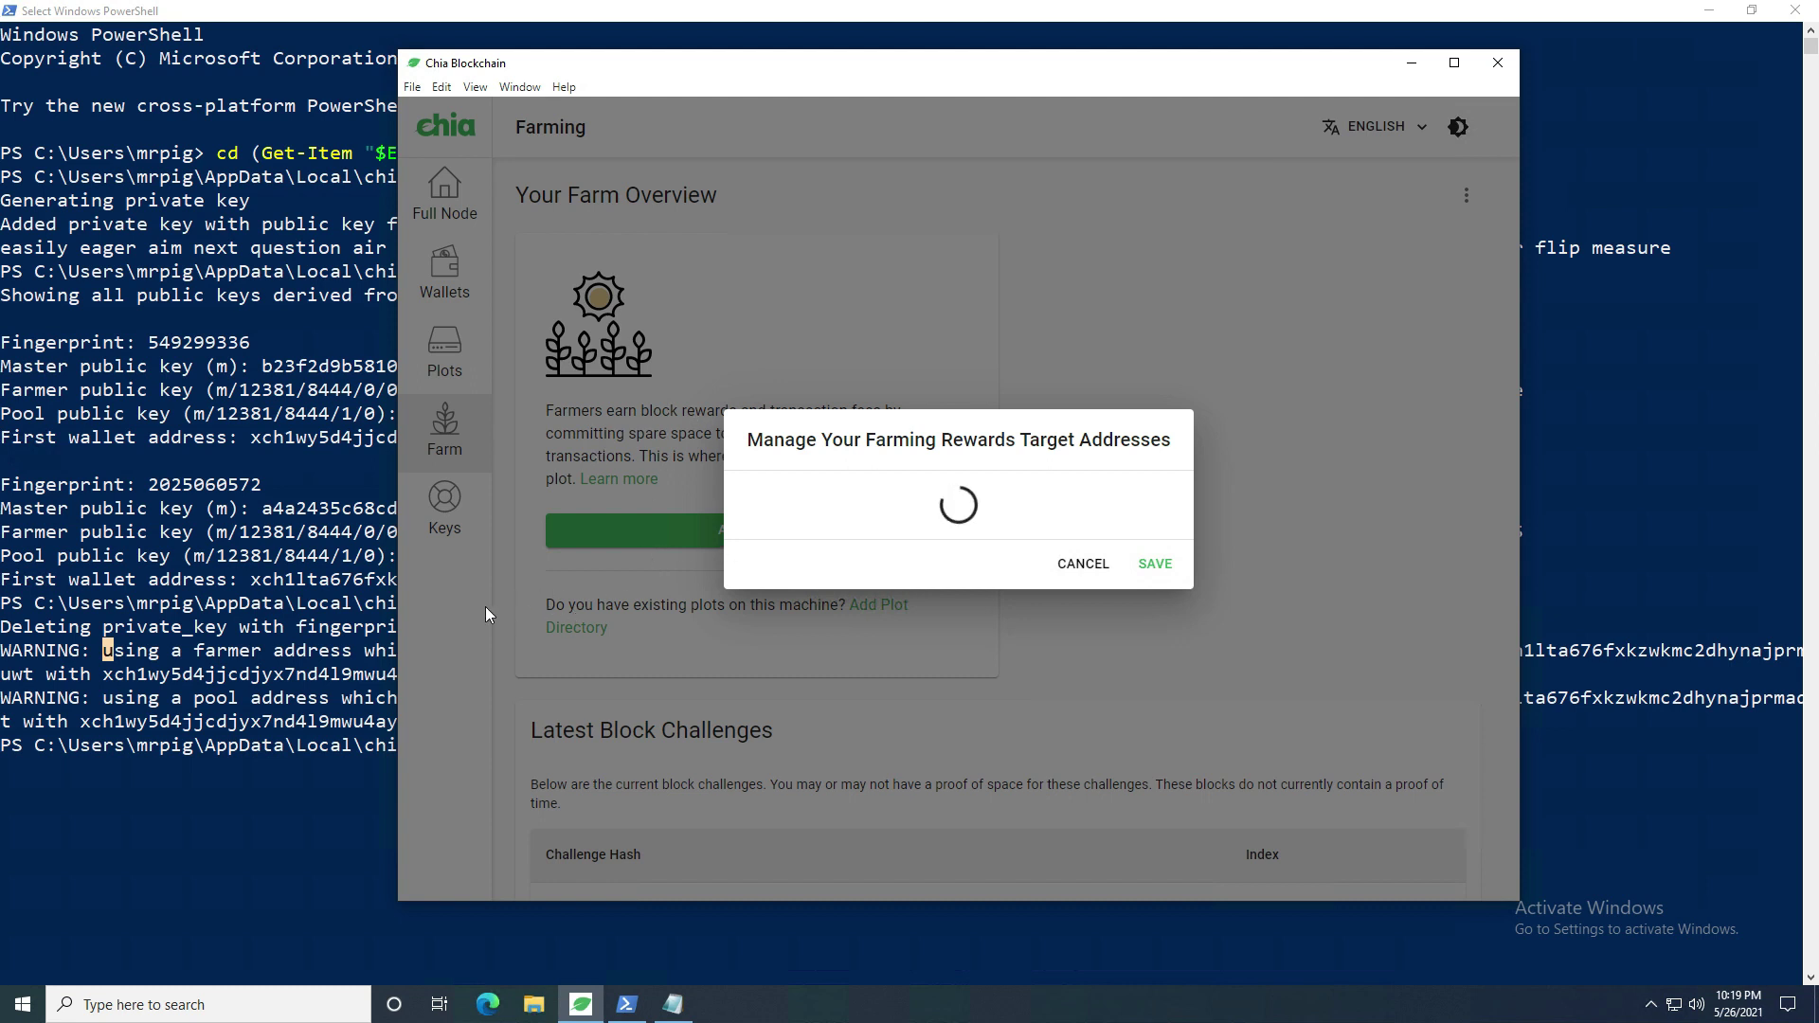
Switch to Notepad, save the mnemonic backup file chiakey.txt again, and minimize the window
{"action": "left_click", "coordinate": [673, 1004]}
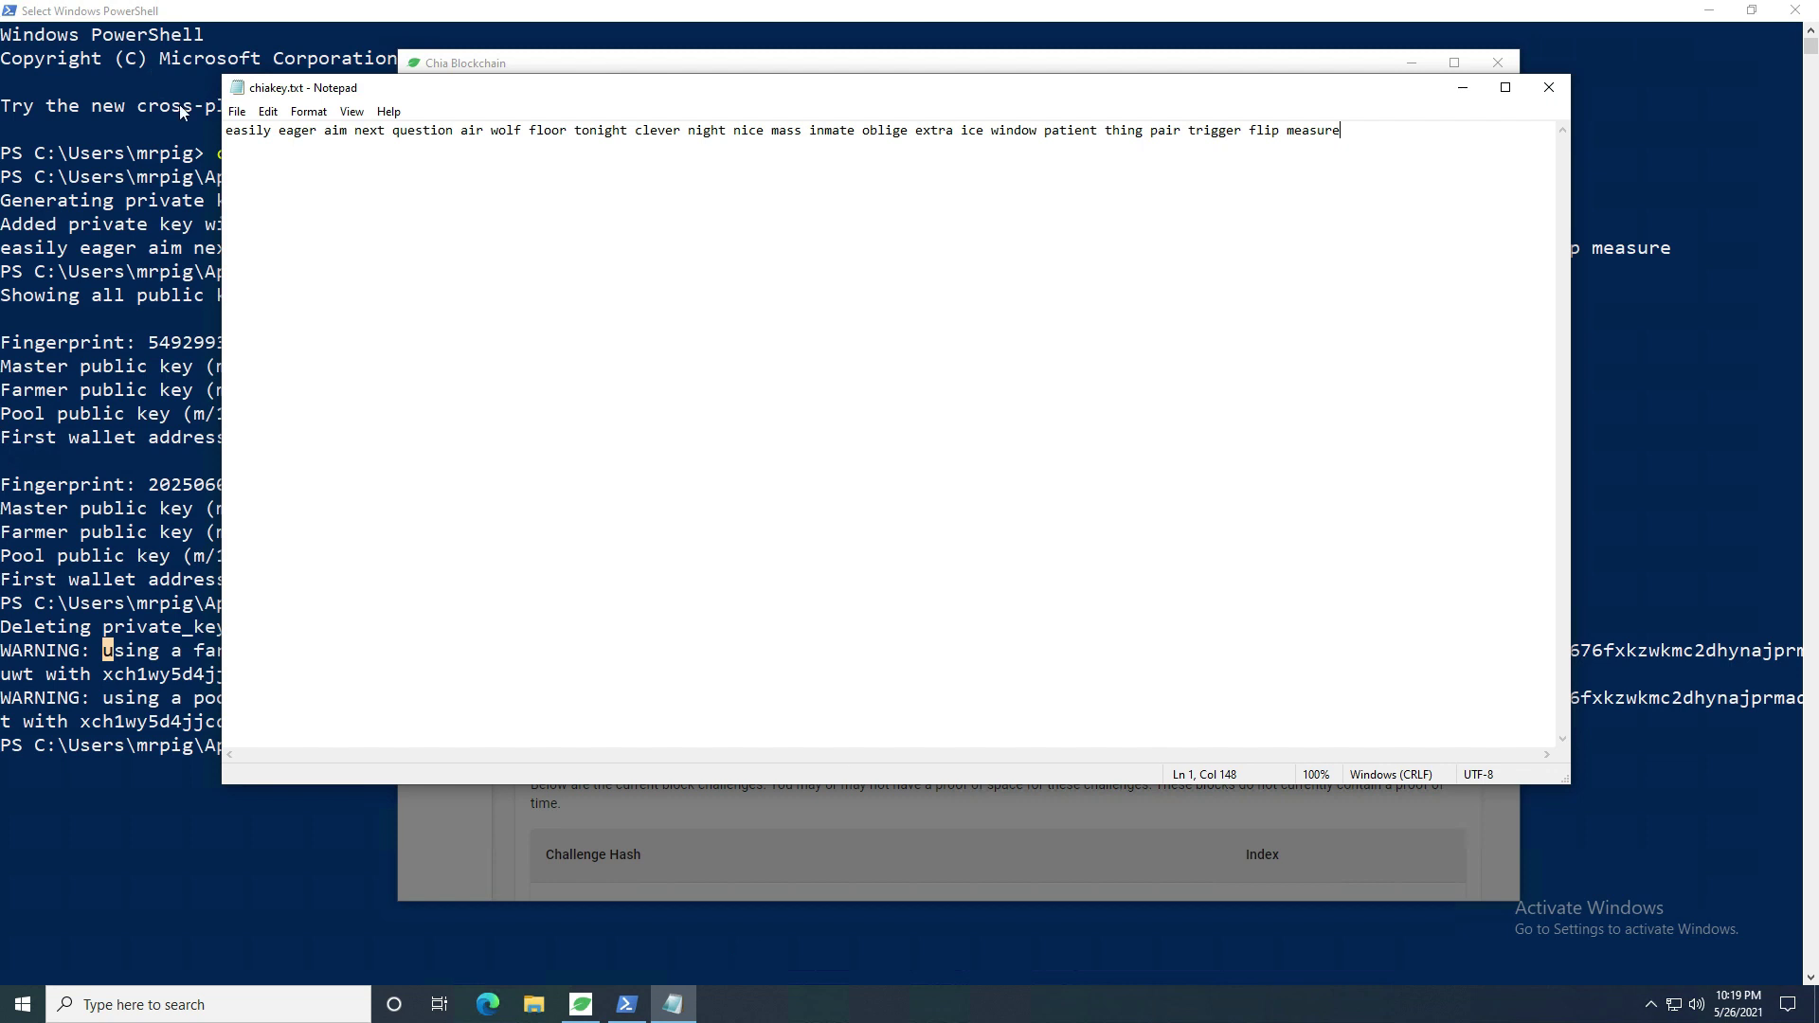
{"action": "left_click", "coordinate": [237, 111]}
{"action": "left_click", "coordinate": [298, 192]}
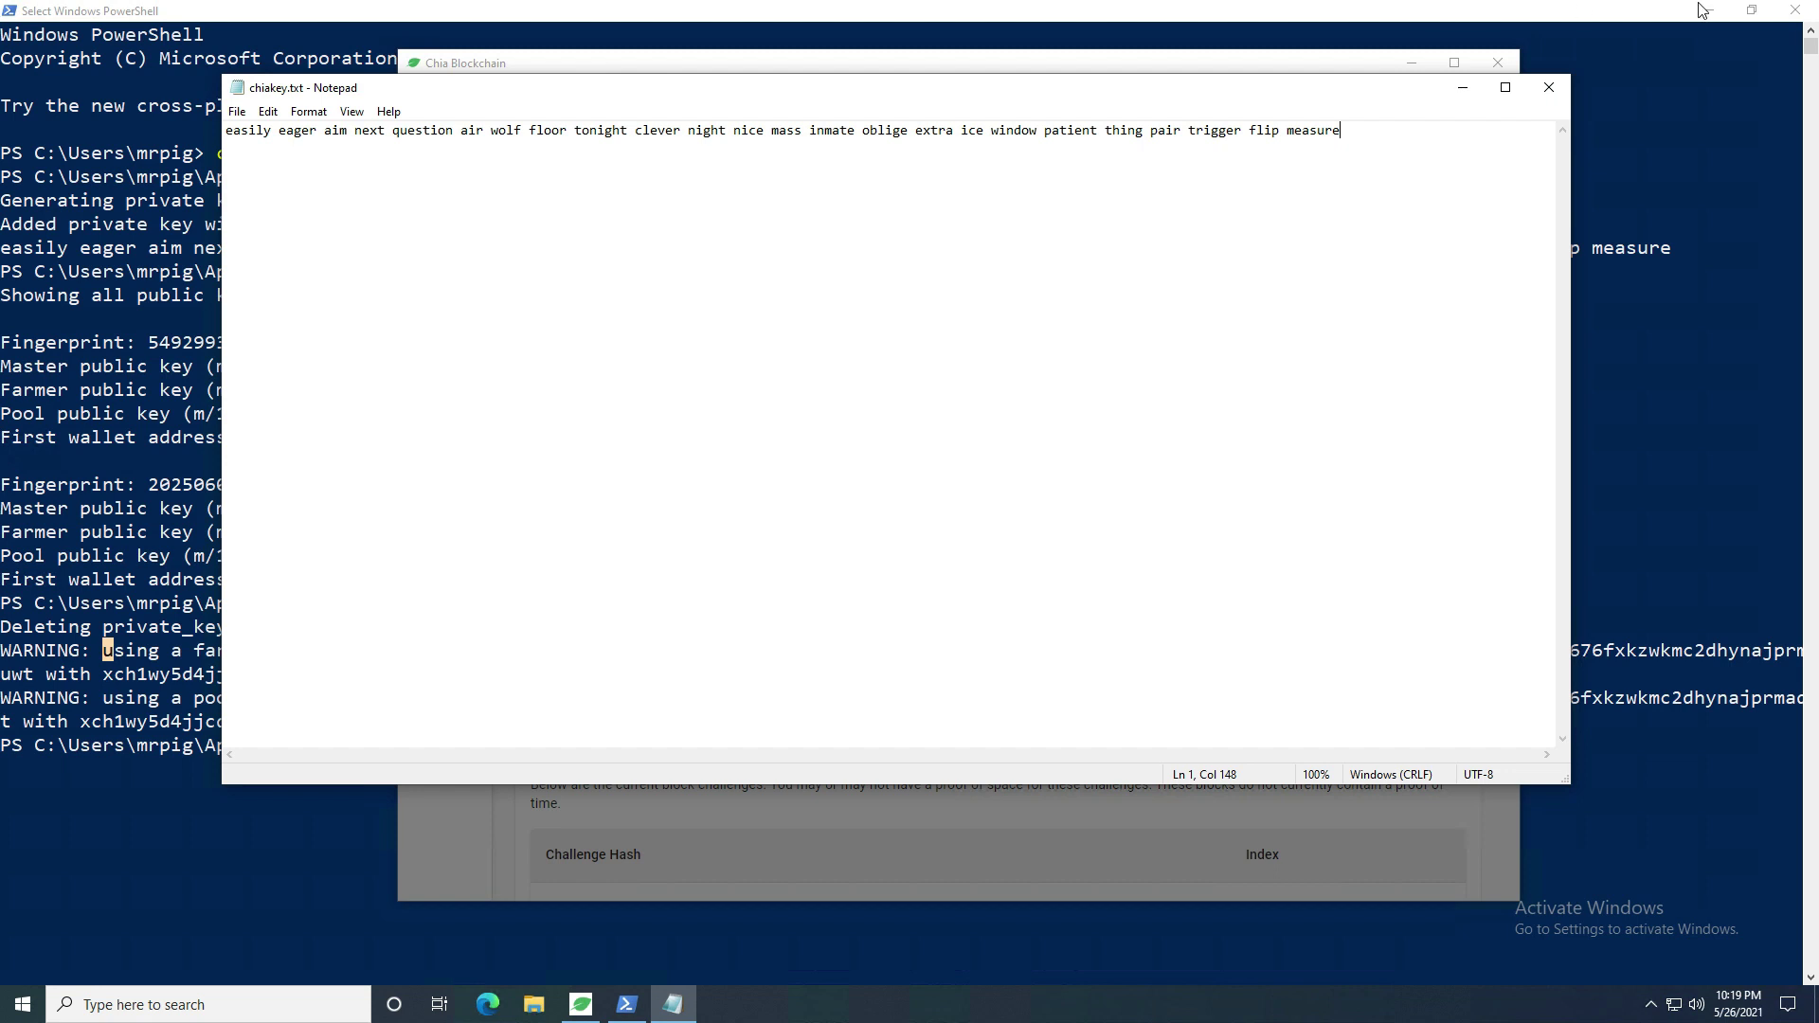
{"action": "left_click", "coordinate": [1465, 93]}
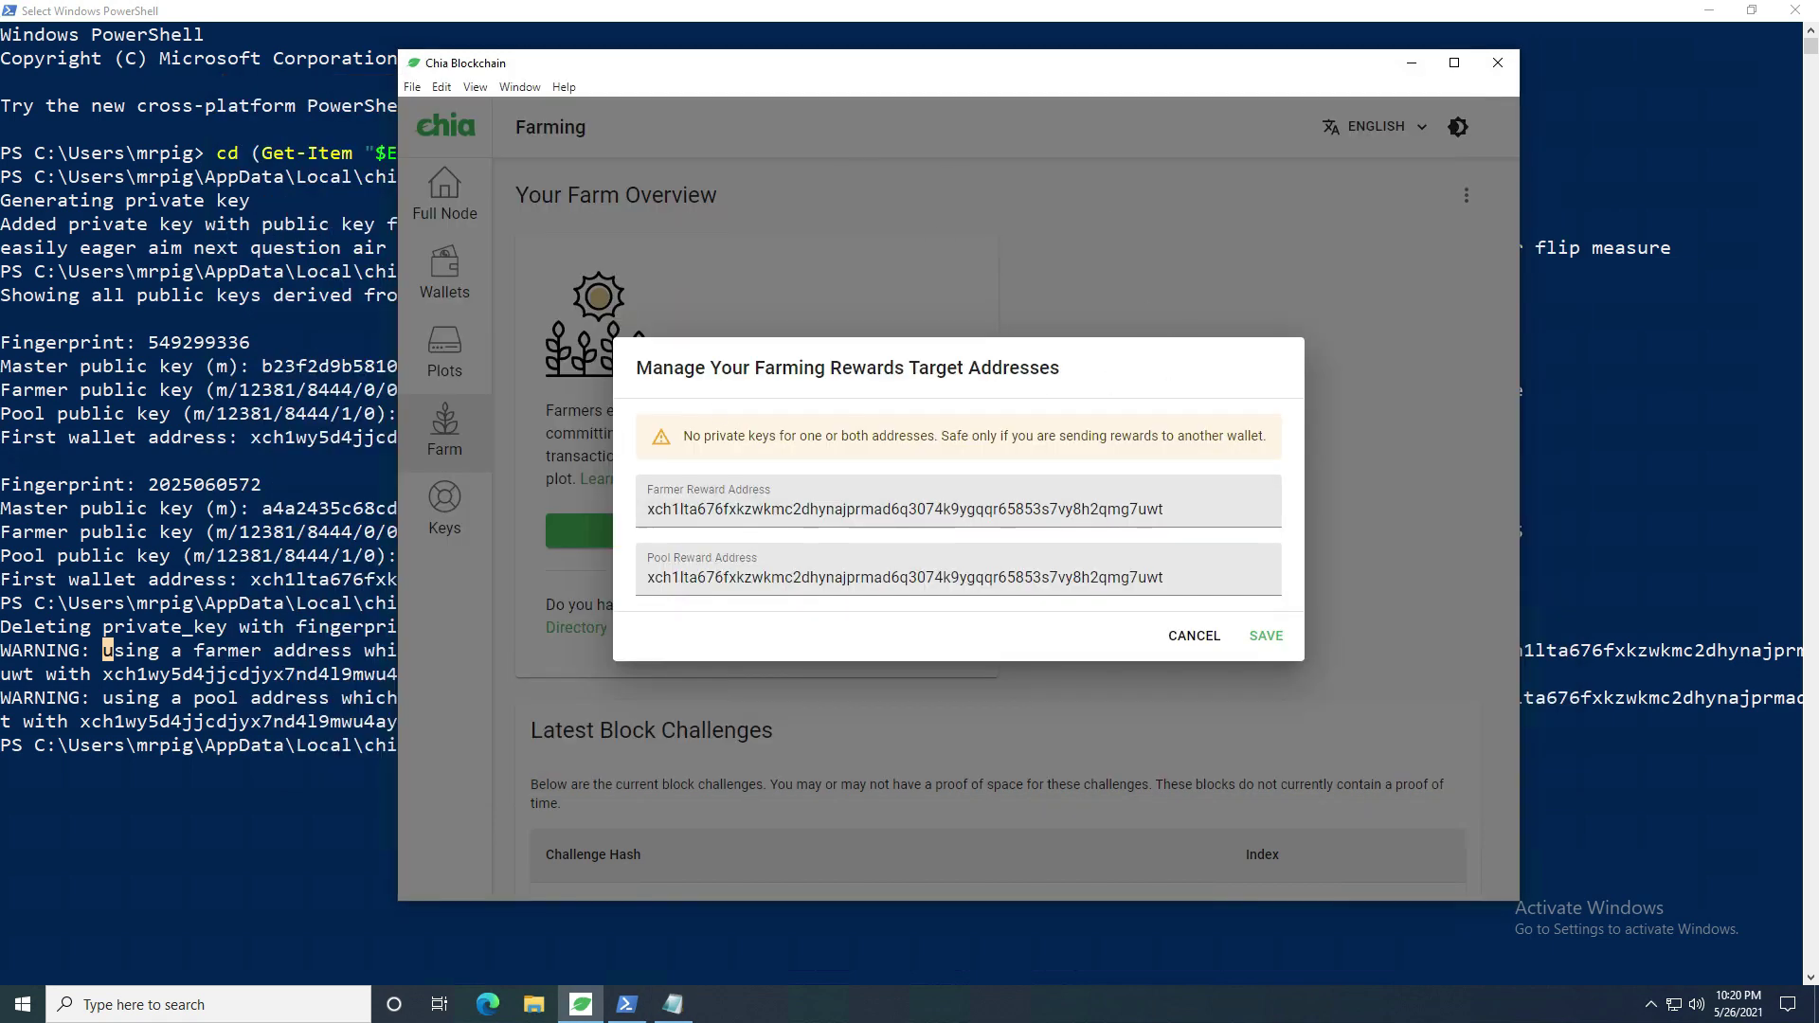
Examine the private key warning and both reward addresses in the farming rewards settings, and close them without changes
{"action": "left_click_drag", "start_coordinate": [691, 436], "coordinate": [1281, 442]}
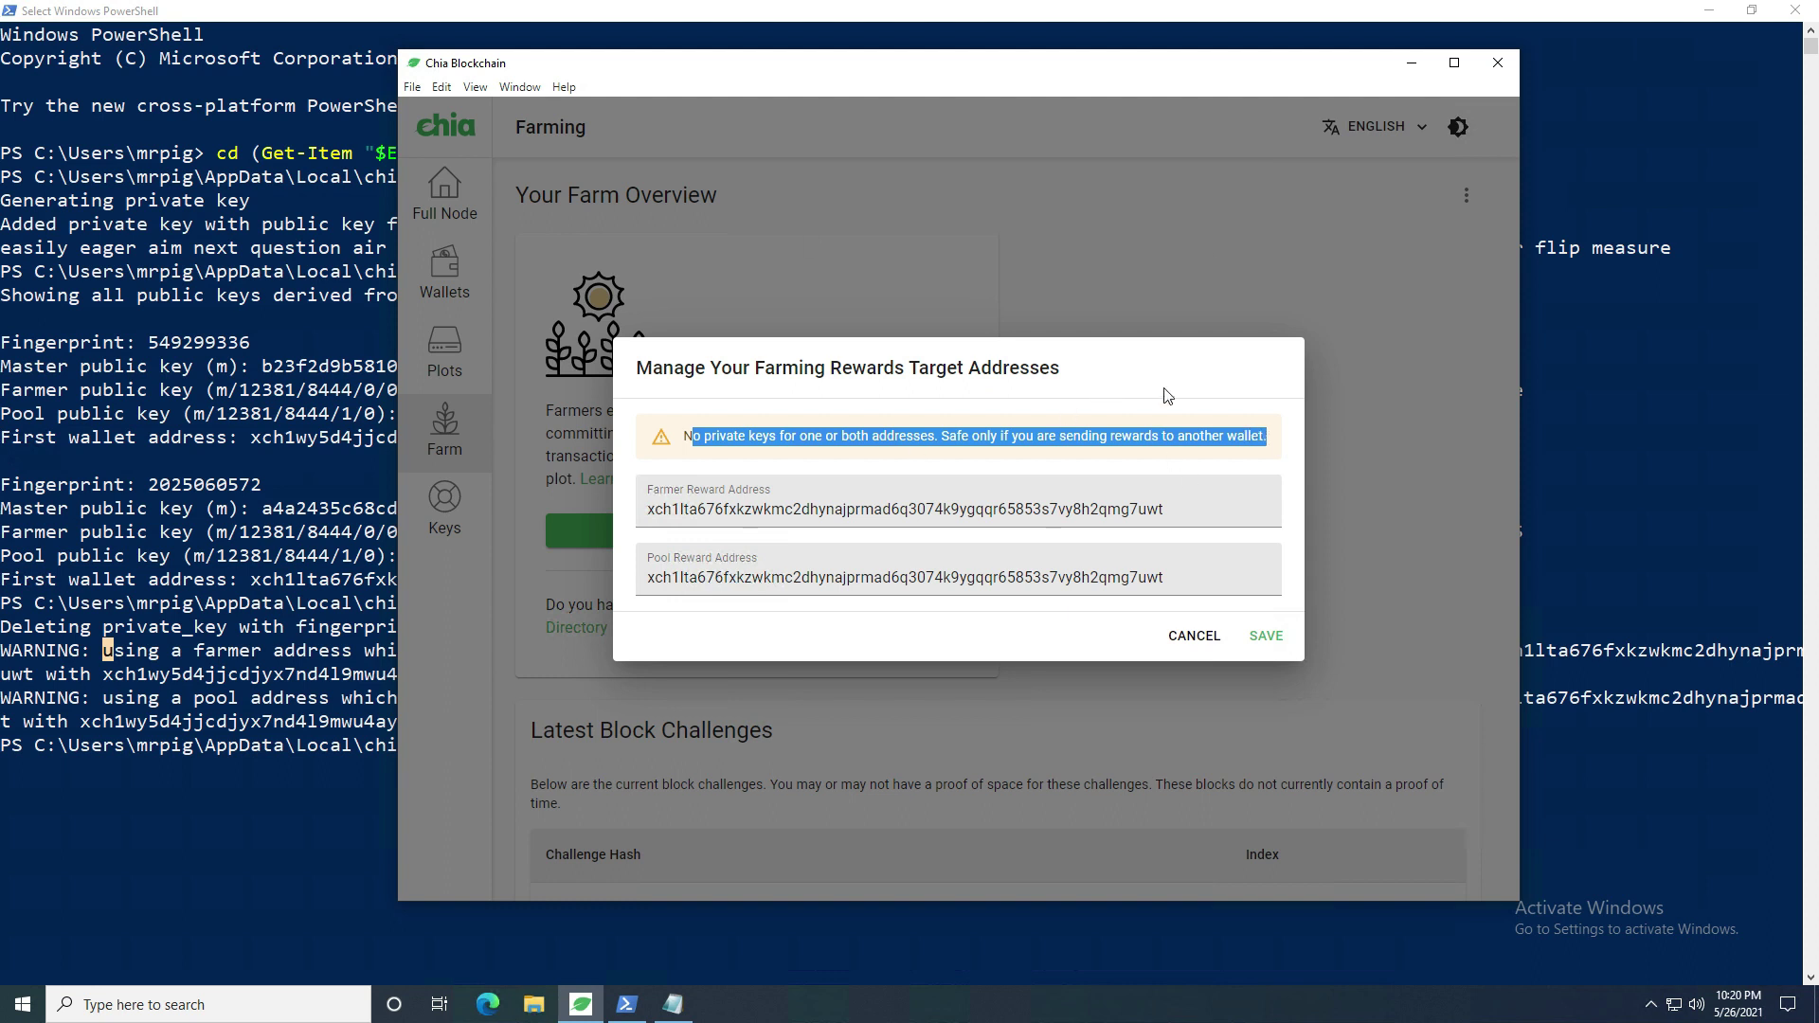
{"action": "left_click_drag", "start_coordinate": [1164, 509], "coordinate": [645, 509]}
{"action": "left_click_drag", "start_coordinate": [1165, 577], "coordinate": [645, 577]}
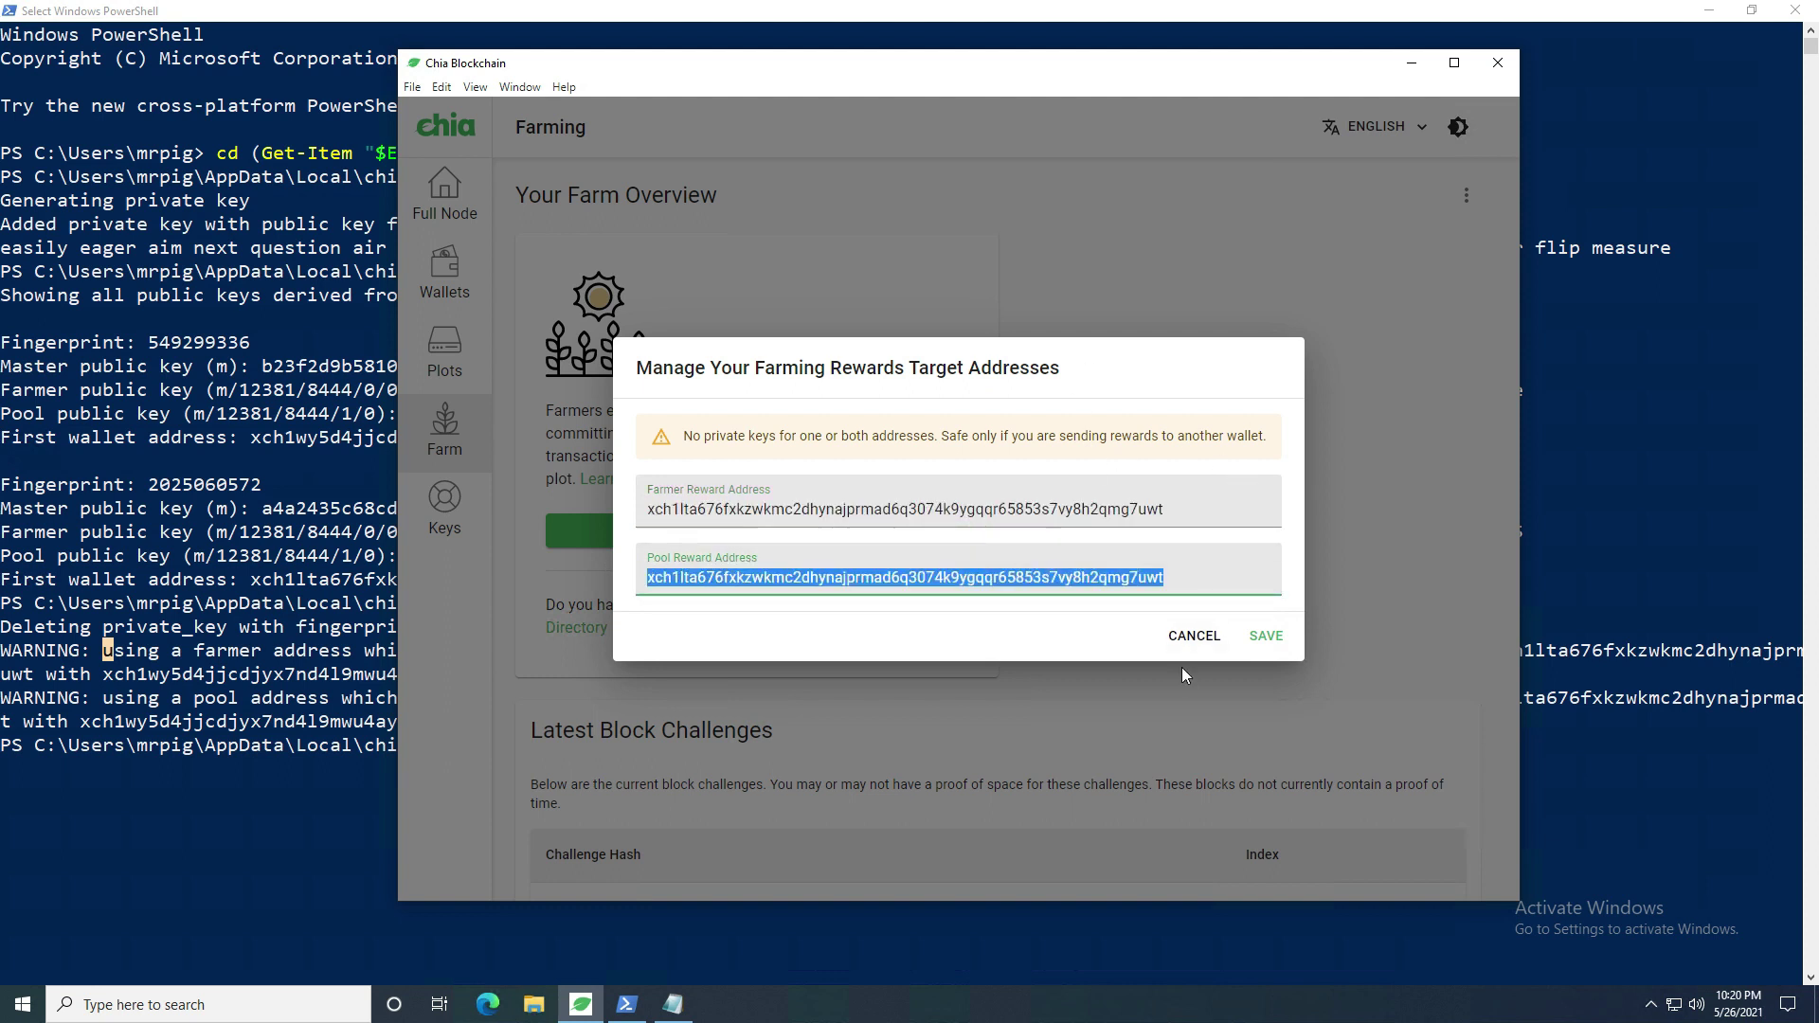
{"action": "left_click", "coordinate": [1210, 647]}
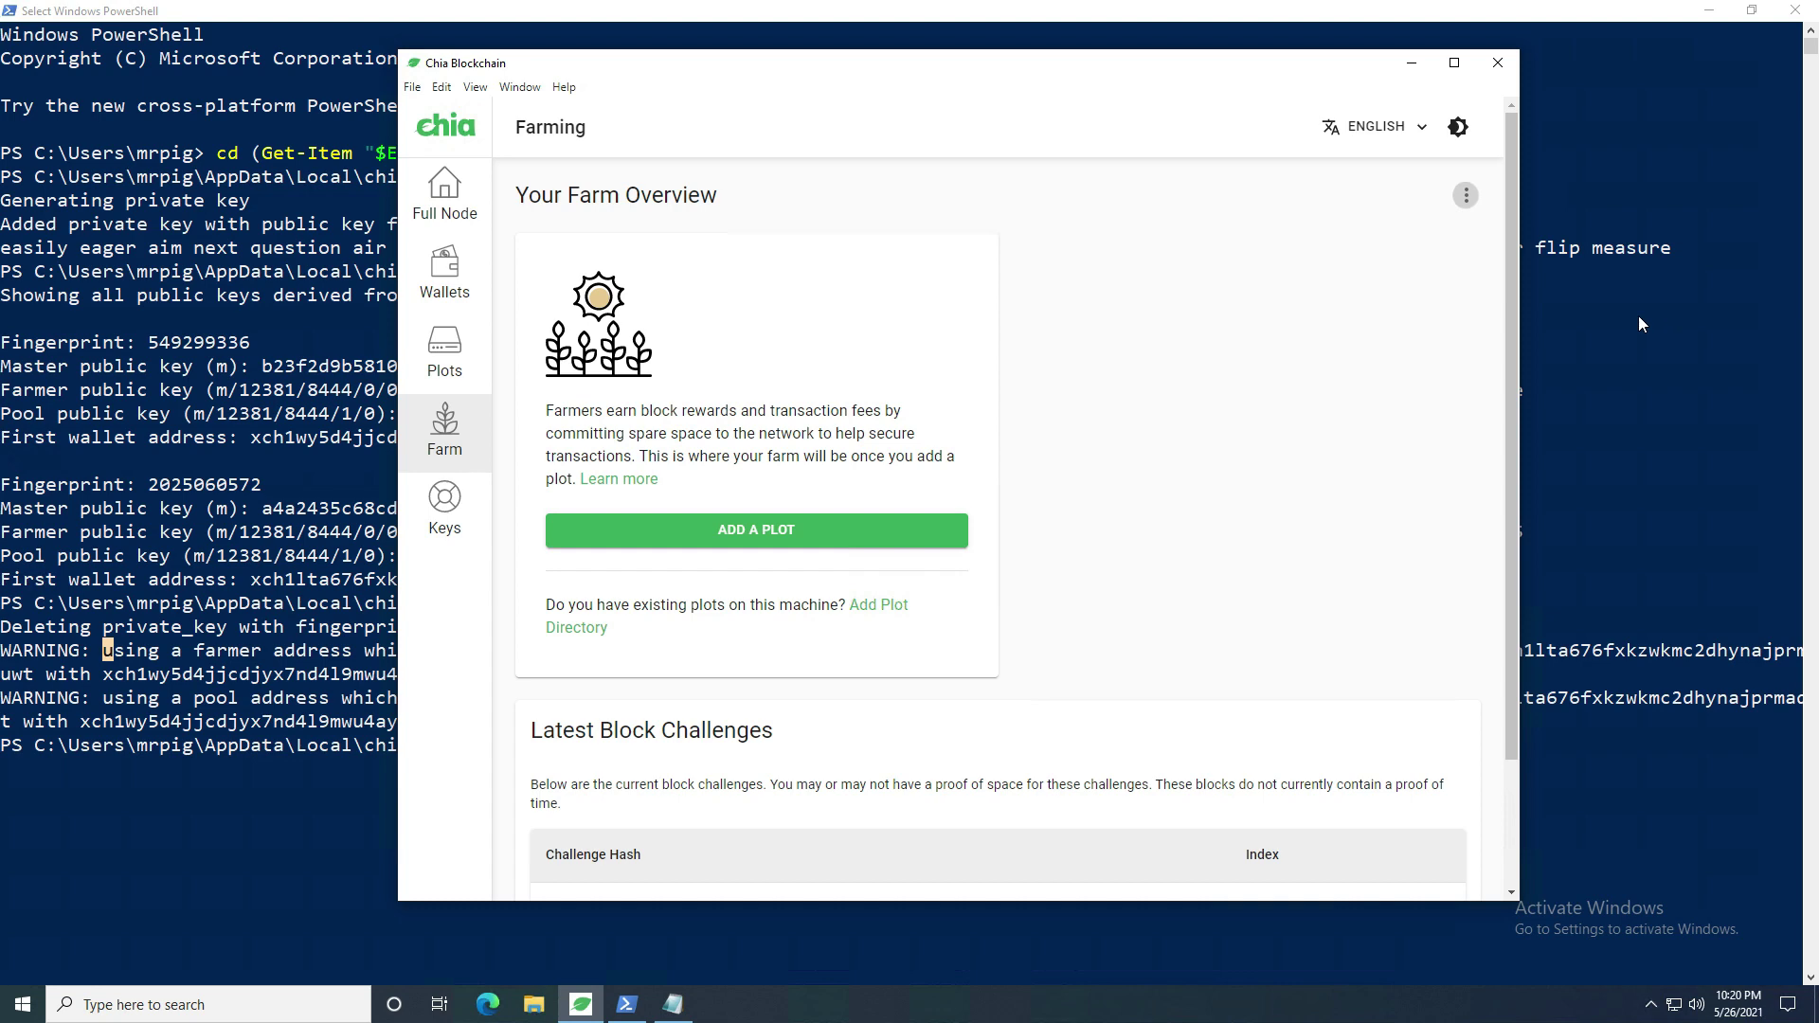
Return to PowerShell and highlight the daemon folder path in the current prompt
{"action": "left_click", "coordinate": [1410, 65]}
{"action": "left_click", "coordinate": [1108, 811]}
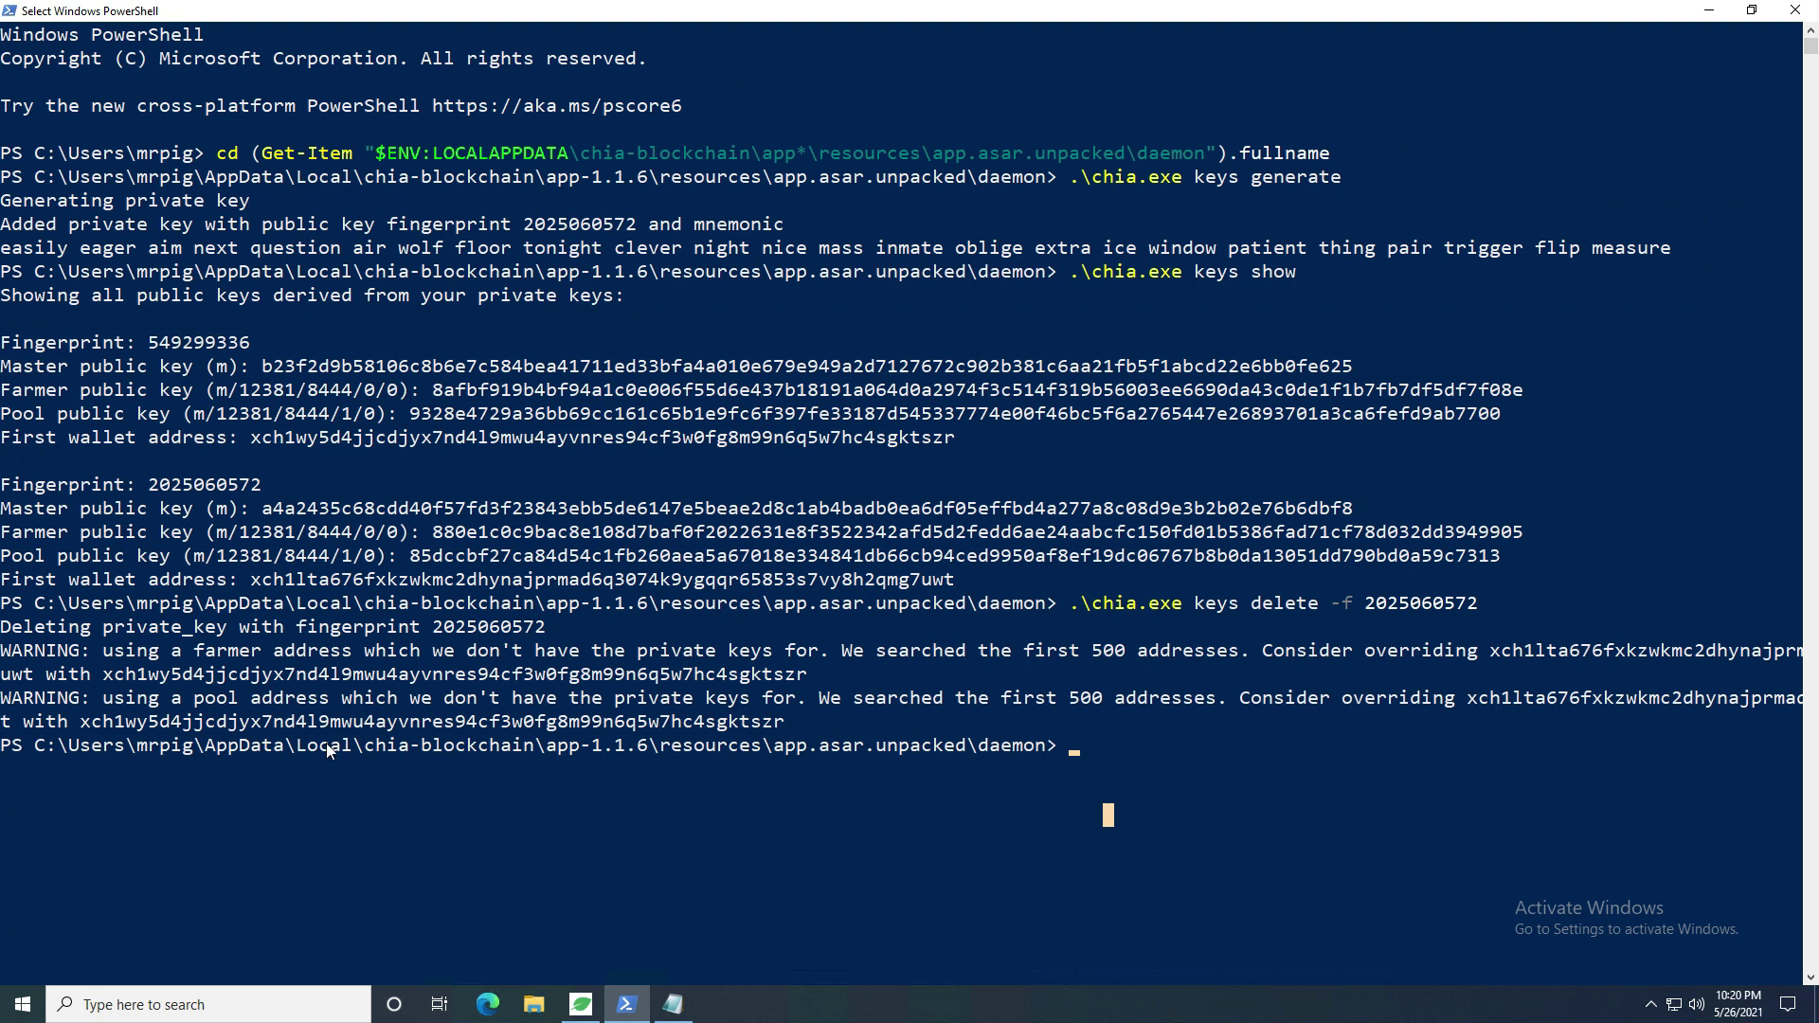
{"action": "left_click_drag", "start_coordinate": [39, 748], "coordinate": [1057, 748]}
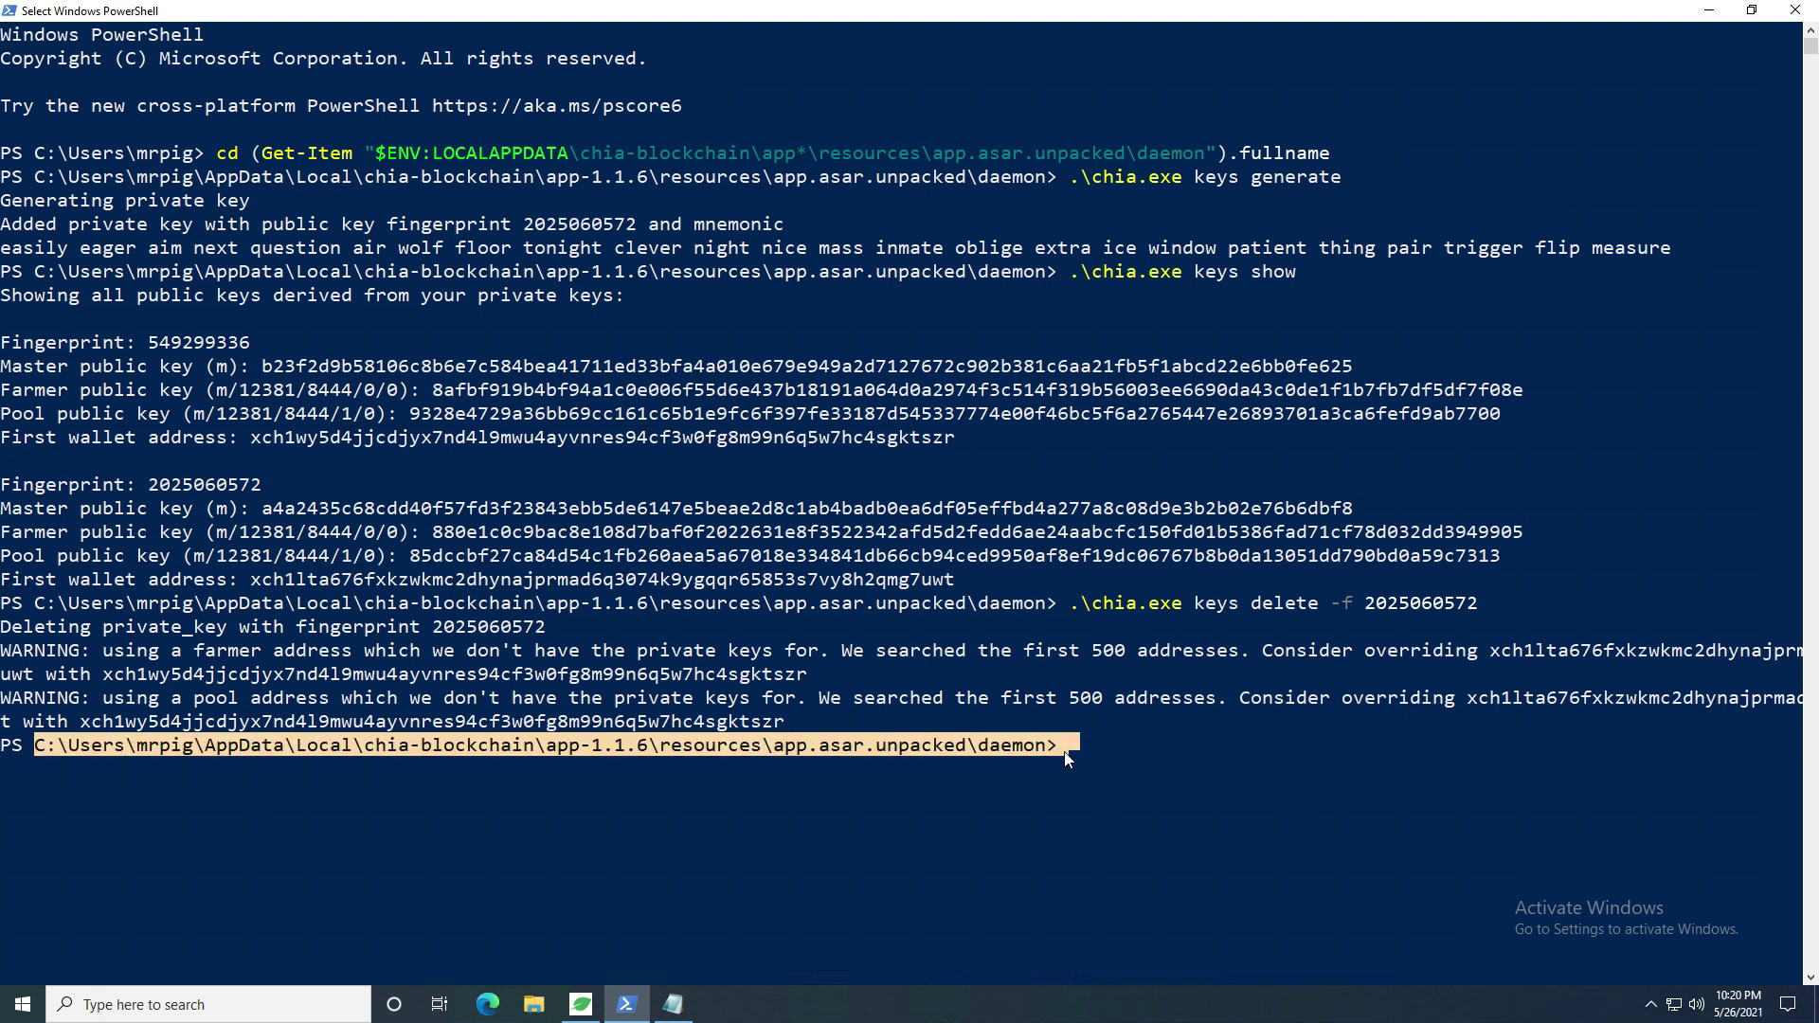
{"action": "left_click", "coordinate": [1106, 730]}
Display the help for chia.exe keys add and highlight the -f filename option
{"action": "key", "text": "Escape"}
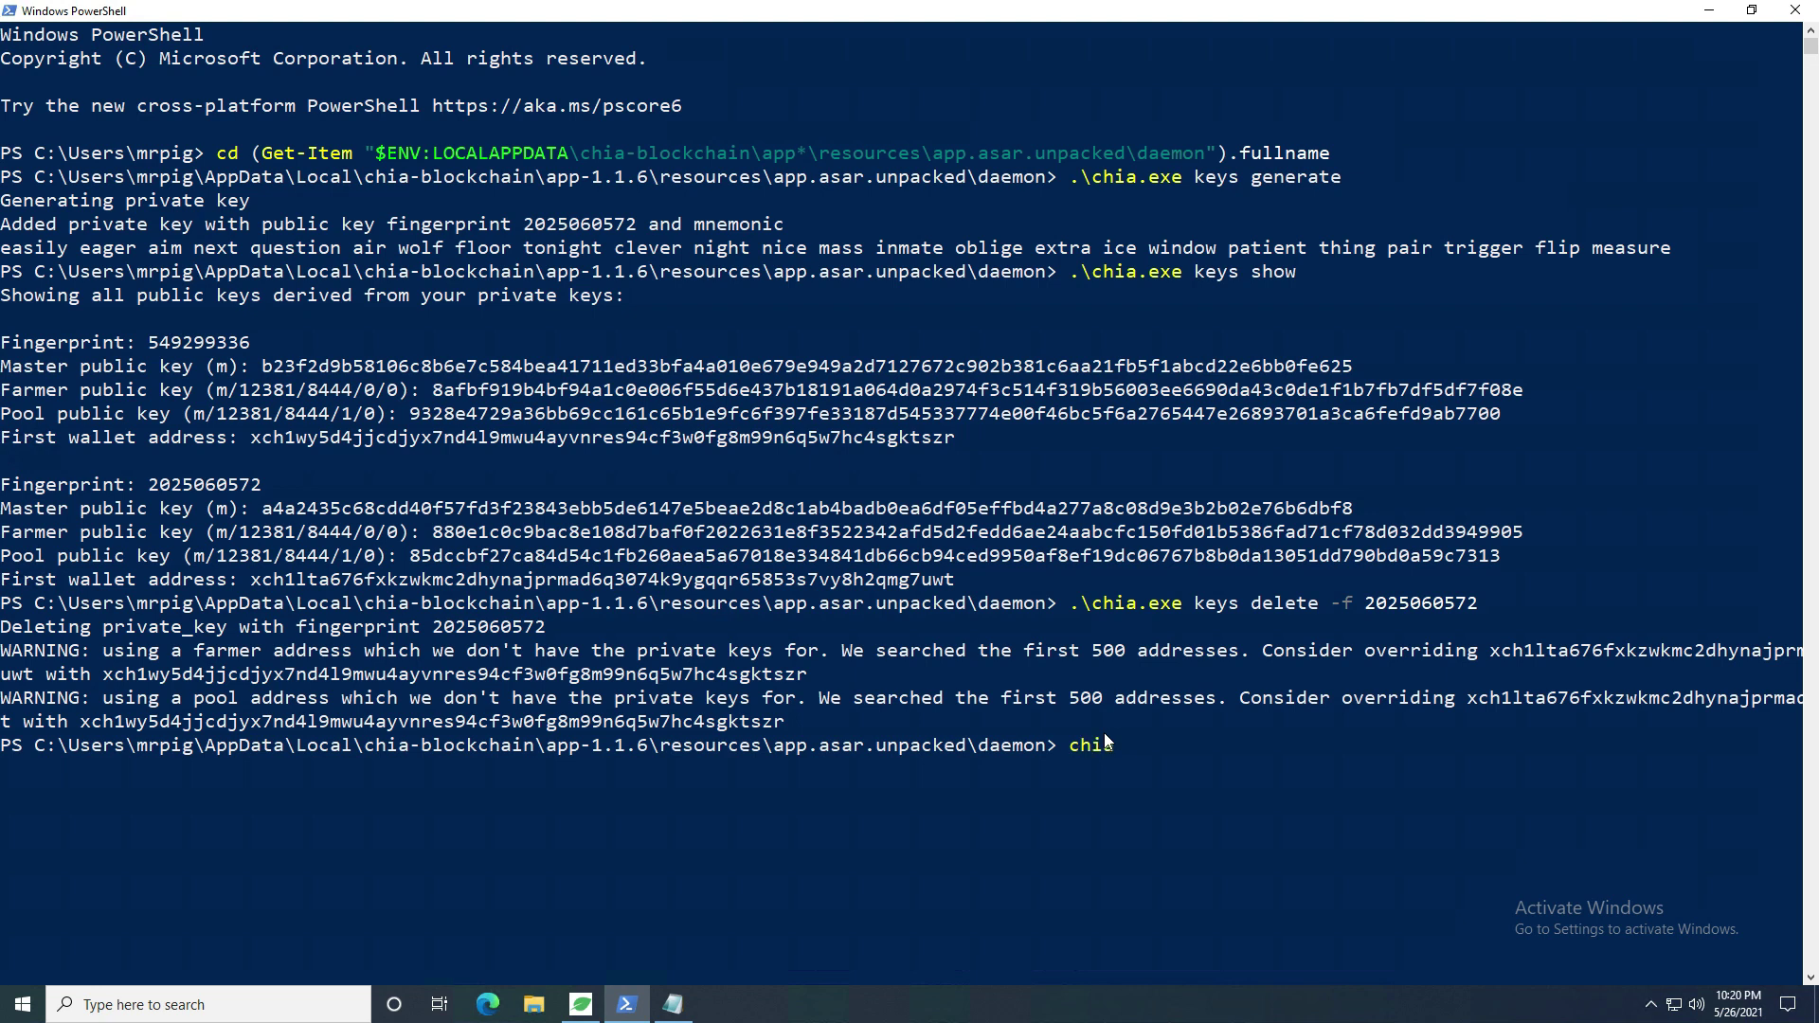
{"action": "key", "text": "Tab"}
{"action": "type", "text": "keys add"}
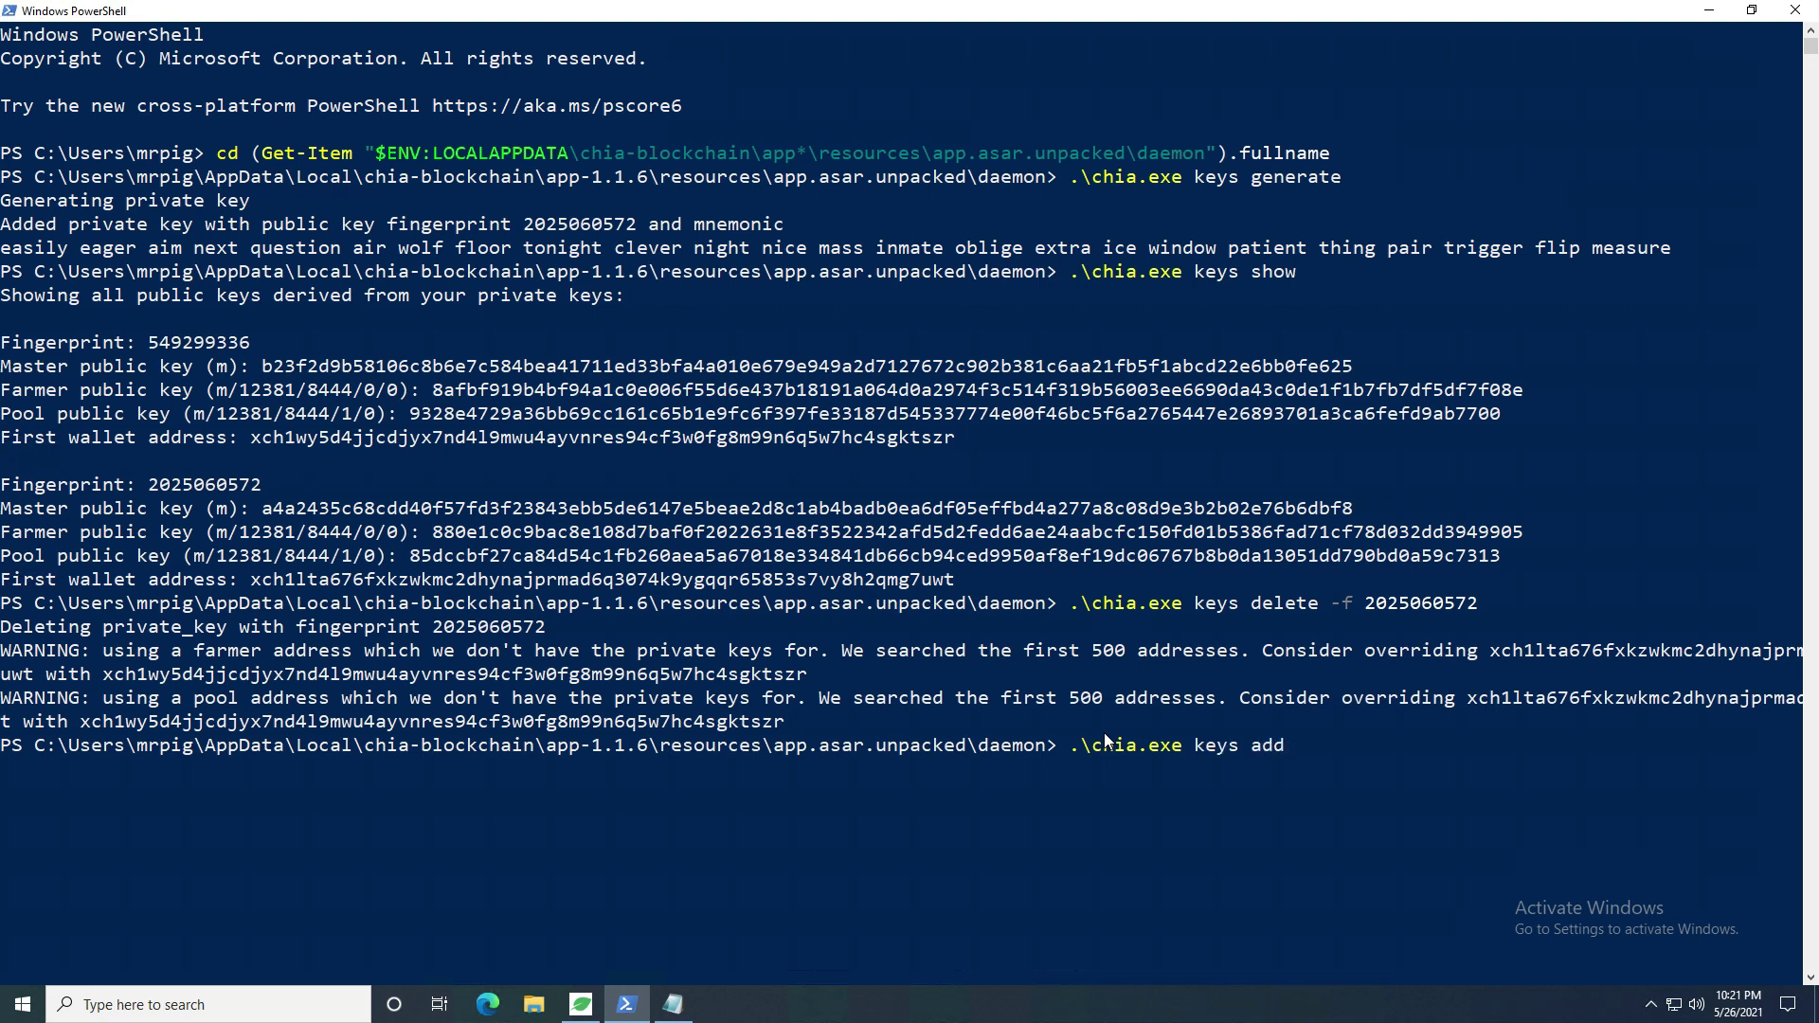
{"action": "type", "text": " -h"}
{"action": "key", "text": "Return"}
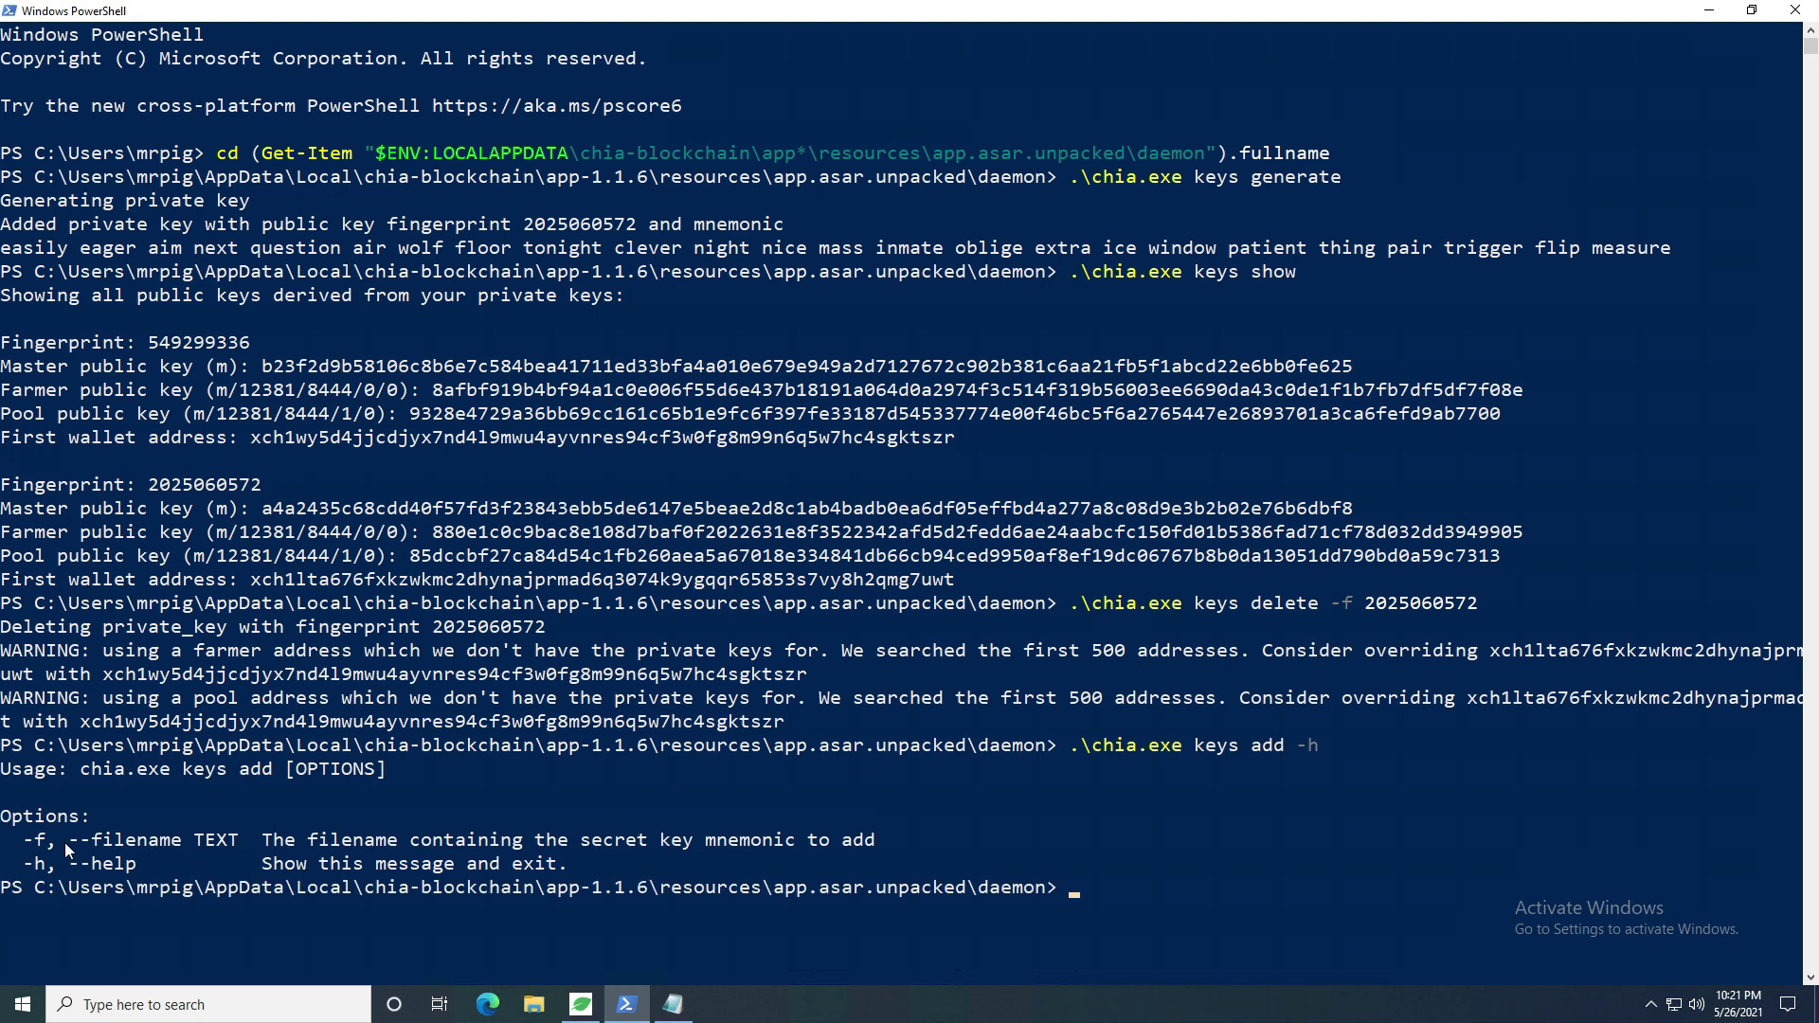
{"action": "mouse_move", "coordinate": [26, 839]}
{"action": "left_mouse_down"}
{"action": "mouse_move", "coordinate": [50, 858]}
{"action": "mouse_move", "coordinate": [37, 848]}
{"action": "left_mouse_up"}
{"action": "key", "text": "Return"}
Restore the deleted cold storage key by running chia.exe keys add -f with the path to chiakey.txt on the Desktop
{"action": "key", "text": "Up"}
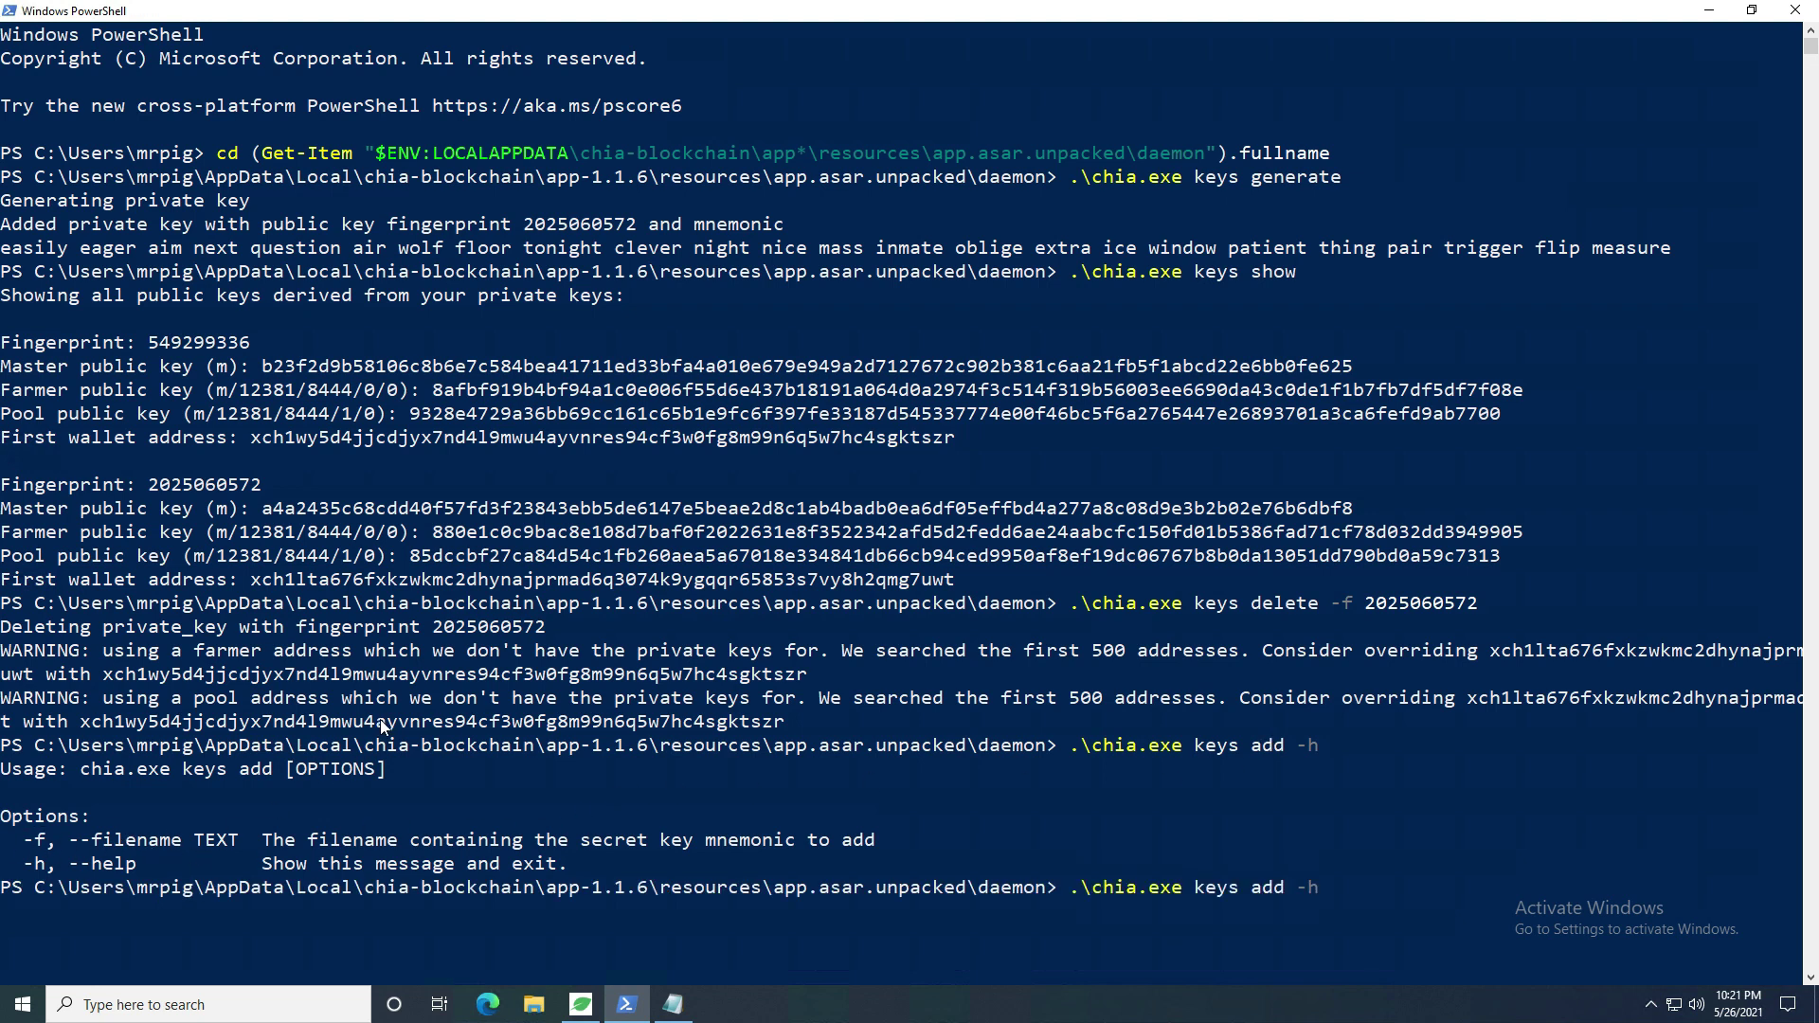
{"action": "key", "text": "BackSpace"}
{"action": "type", "text": "f C:\\"}
{"action": "type", "text": "users\\mrpig\\desk"}
{"action": "key", "text": "Tab"}
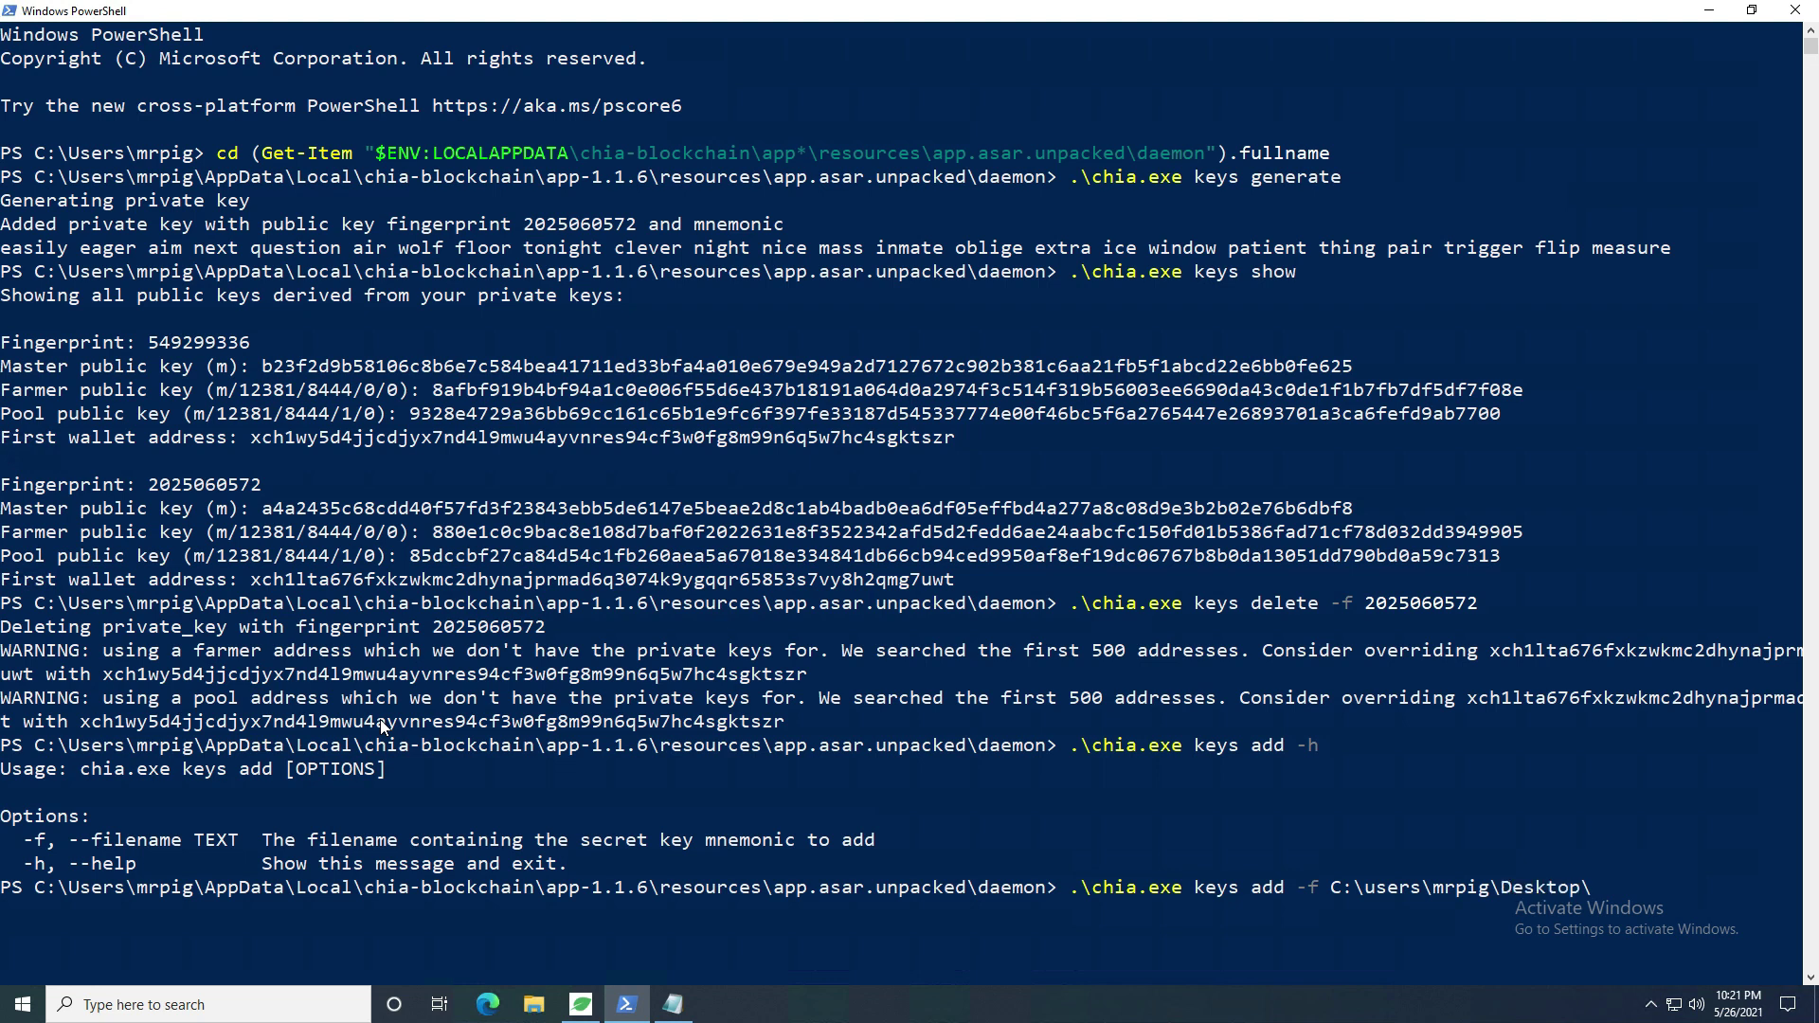
{"action": "type", "text": "Chia"}
{"action": "key", "text": "Tab"}
{"action": "key", "text": "Tab"}
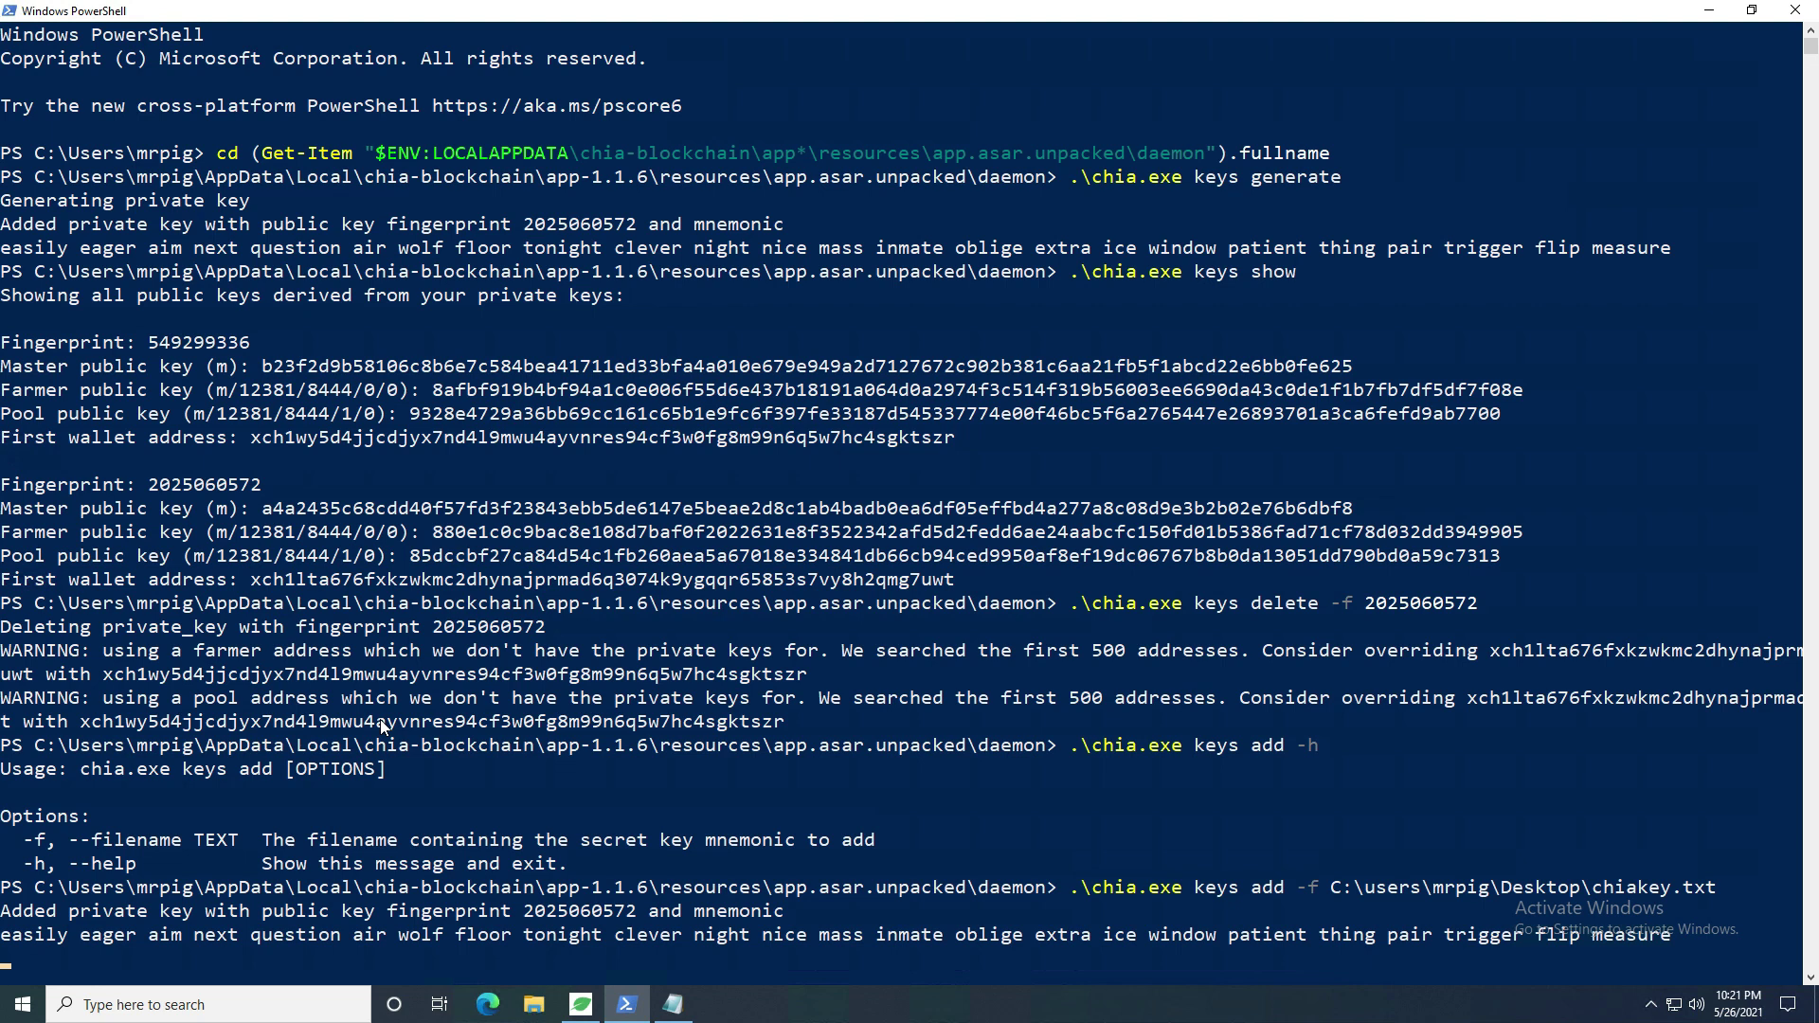
Highlight the restored key's fingerprint and its mnemonic words in the command output
{"action": "left_click_drag", "start_coordinate": [528, 912], "coordinate": [584, 919]}
{"action": "double_click", "coordinate": [581, 915]}
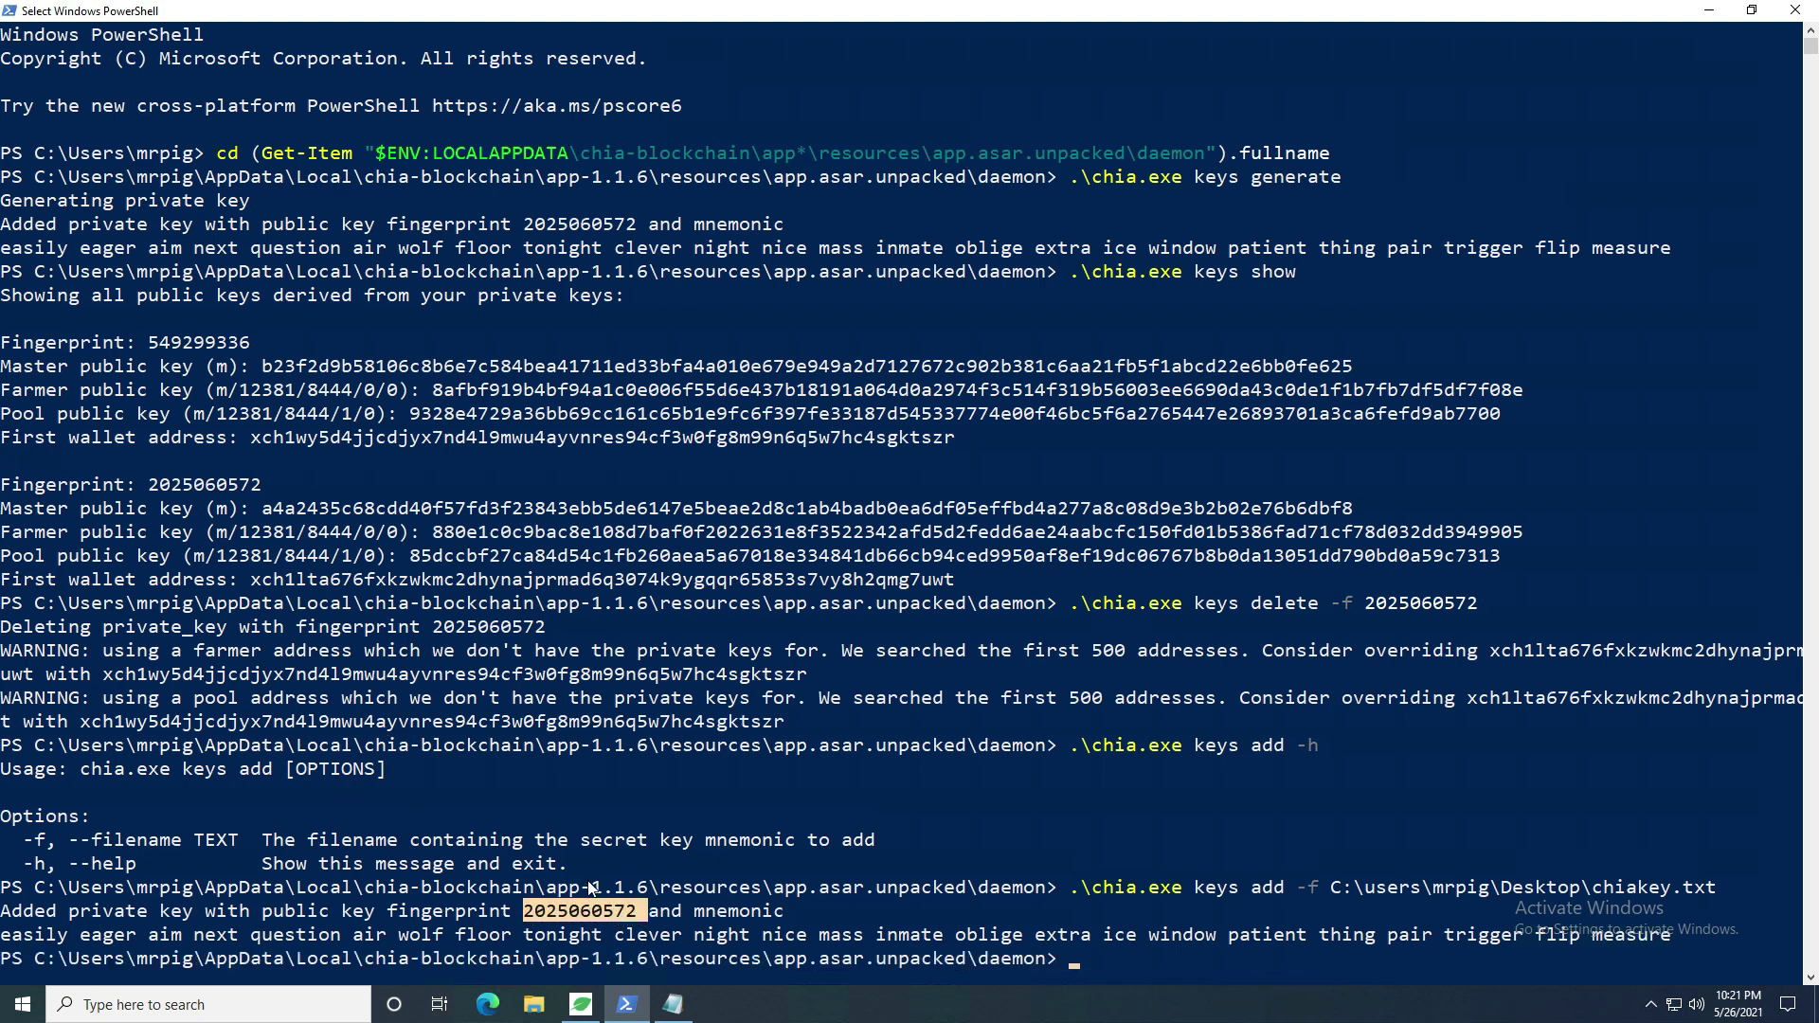
{"action": "left_click_drag", "start_coordinate": [719, 935], "coordinate": [1637, 933]}
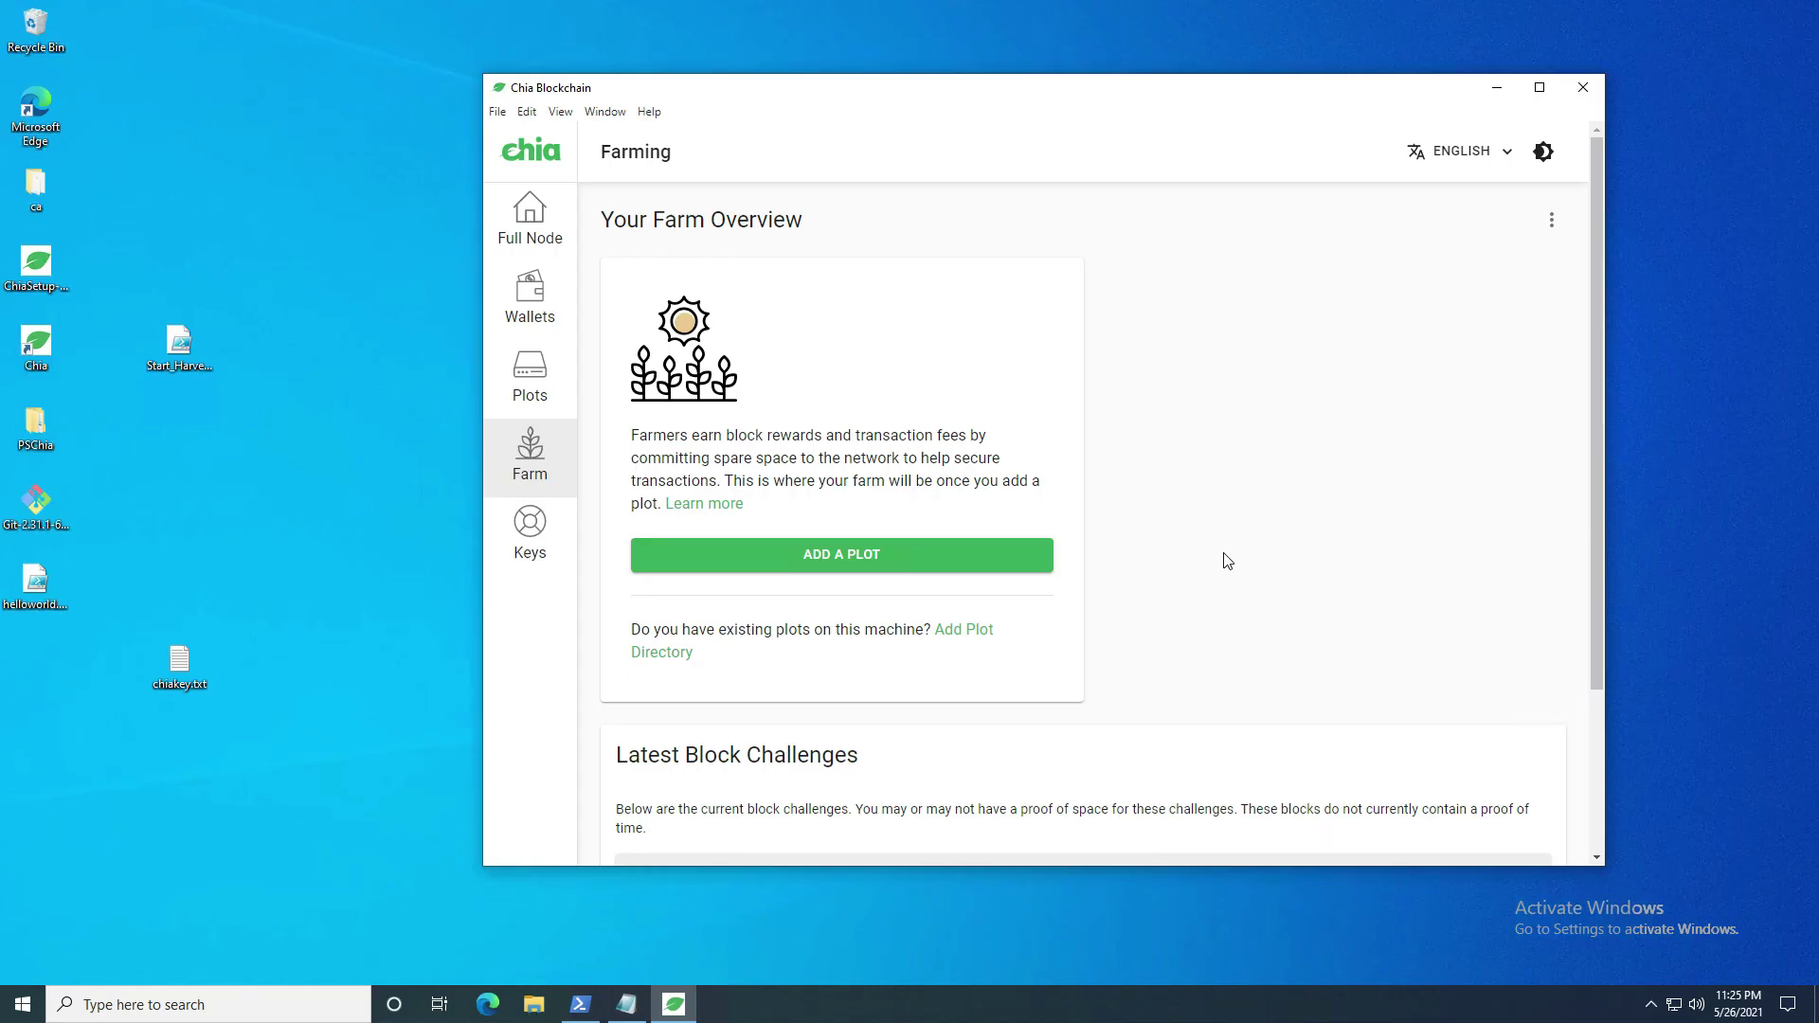
Switch to Chia Blockchain, go to key selection, and open the 24-word mnemonic import
{"action": "left_click", "coordinate": [530, 530]}
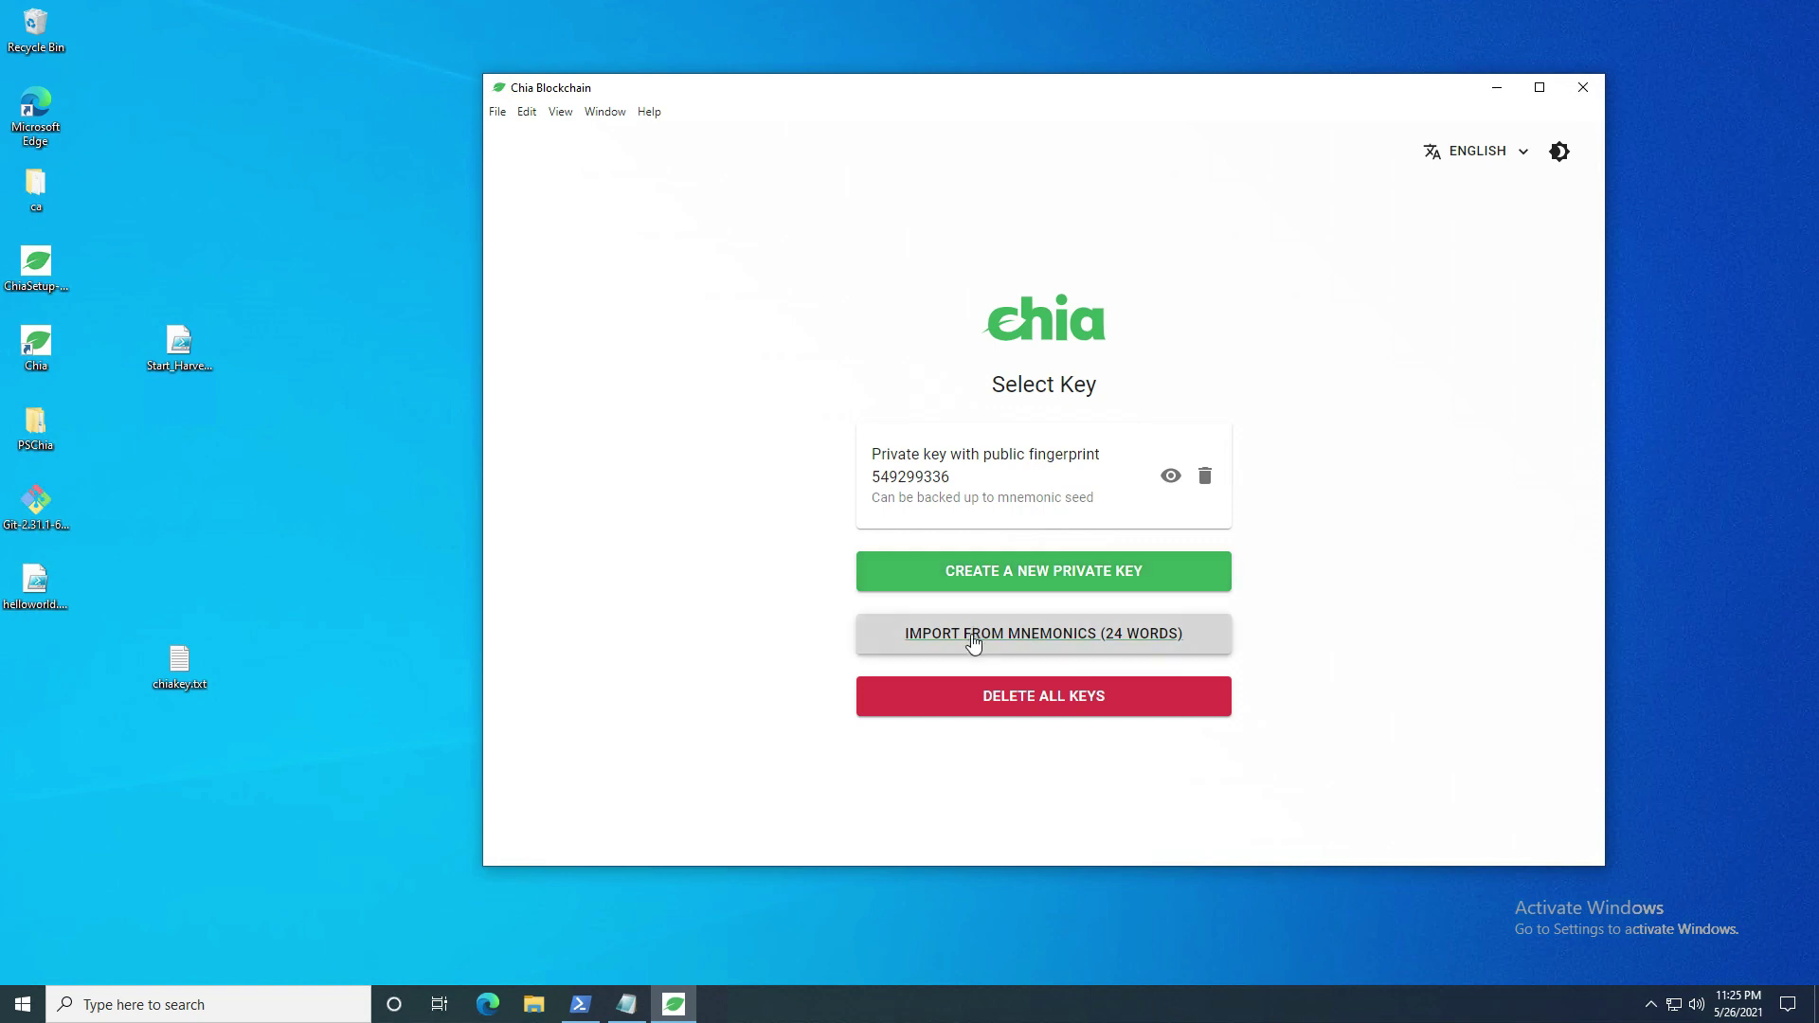
{"action": "left_click", "coordinate": [973, 642]}
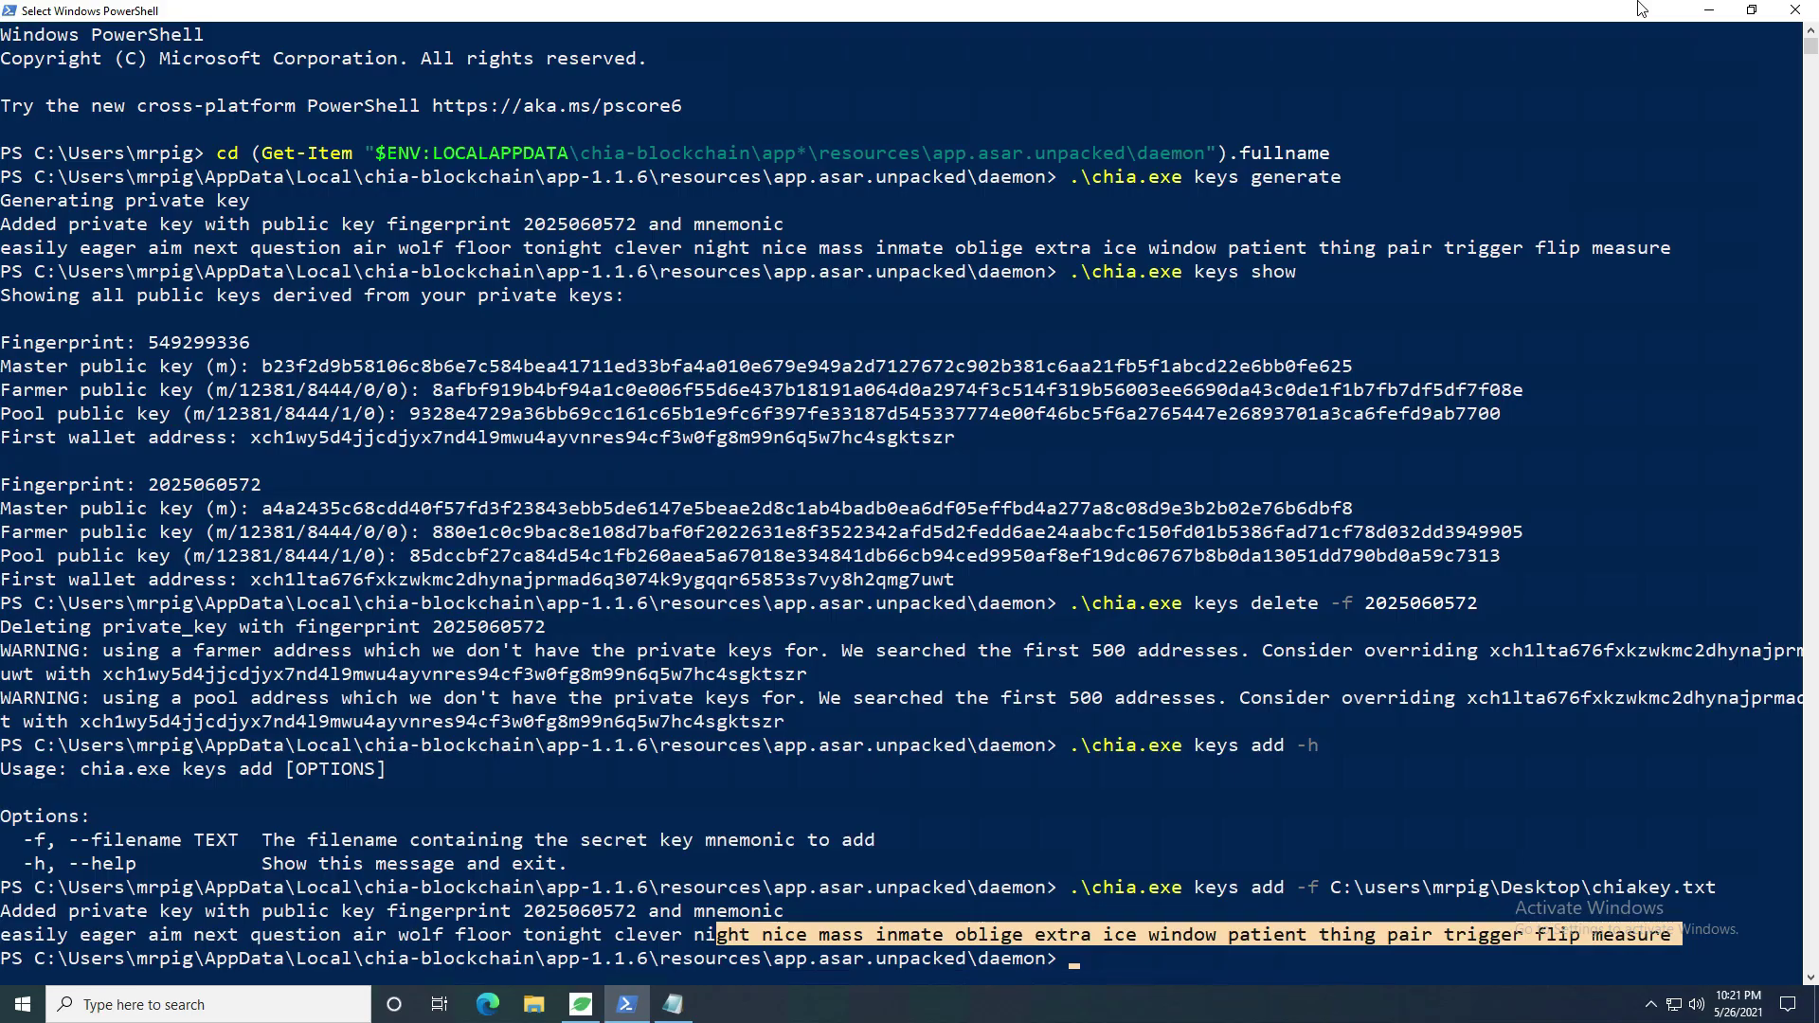
Minimize PowerShell, then close Chia Blockchain and relaunch it from the desktop
{"action": "left_click", "coordinate": [1708, 13]}
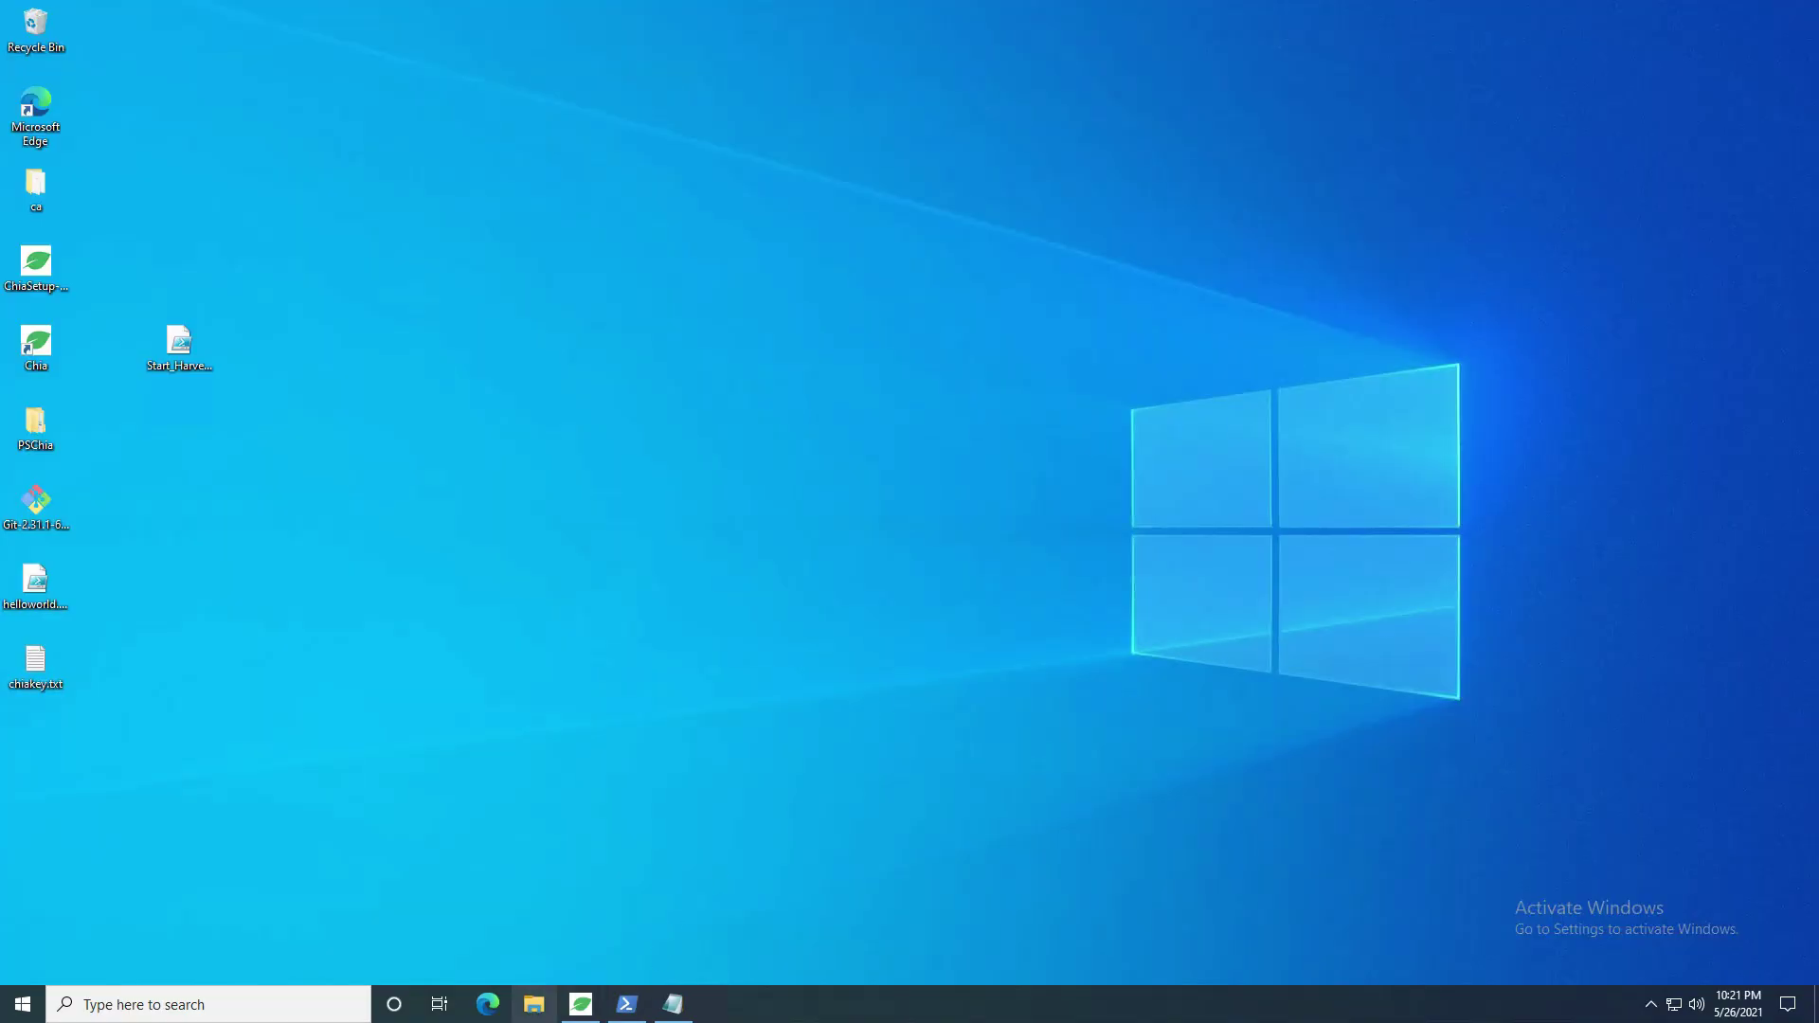
{"action": "left_click", "coordinate": [580, 1004]}
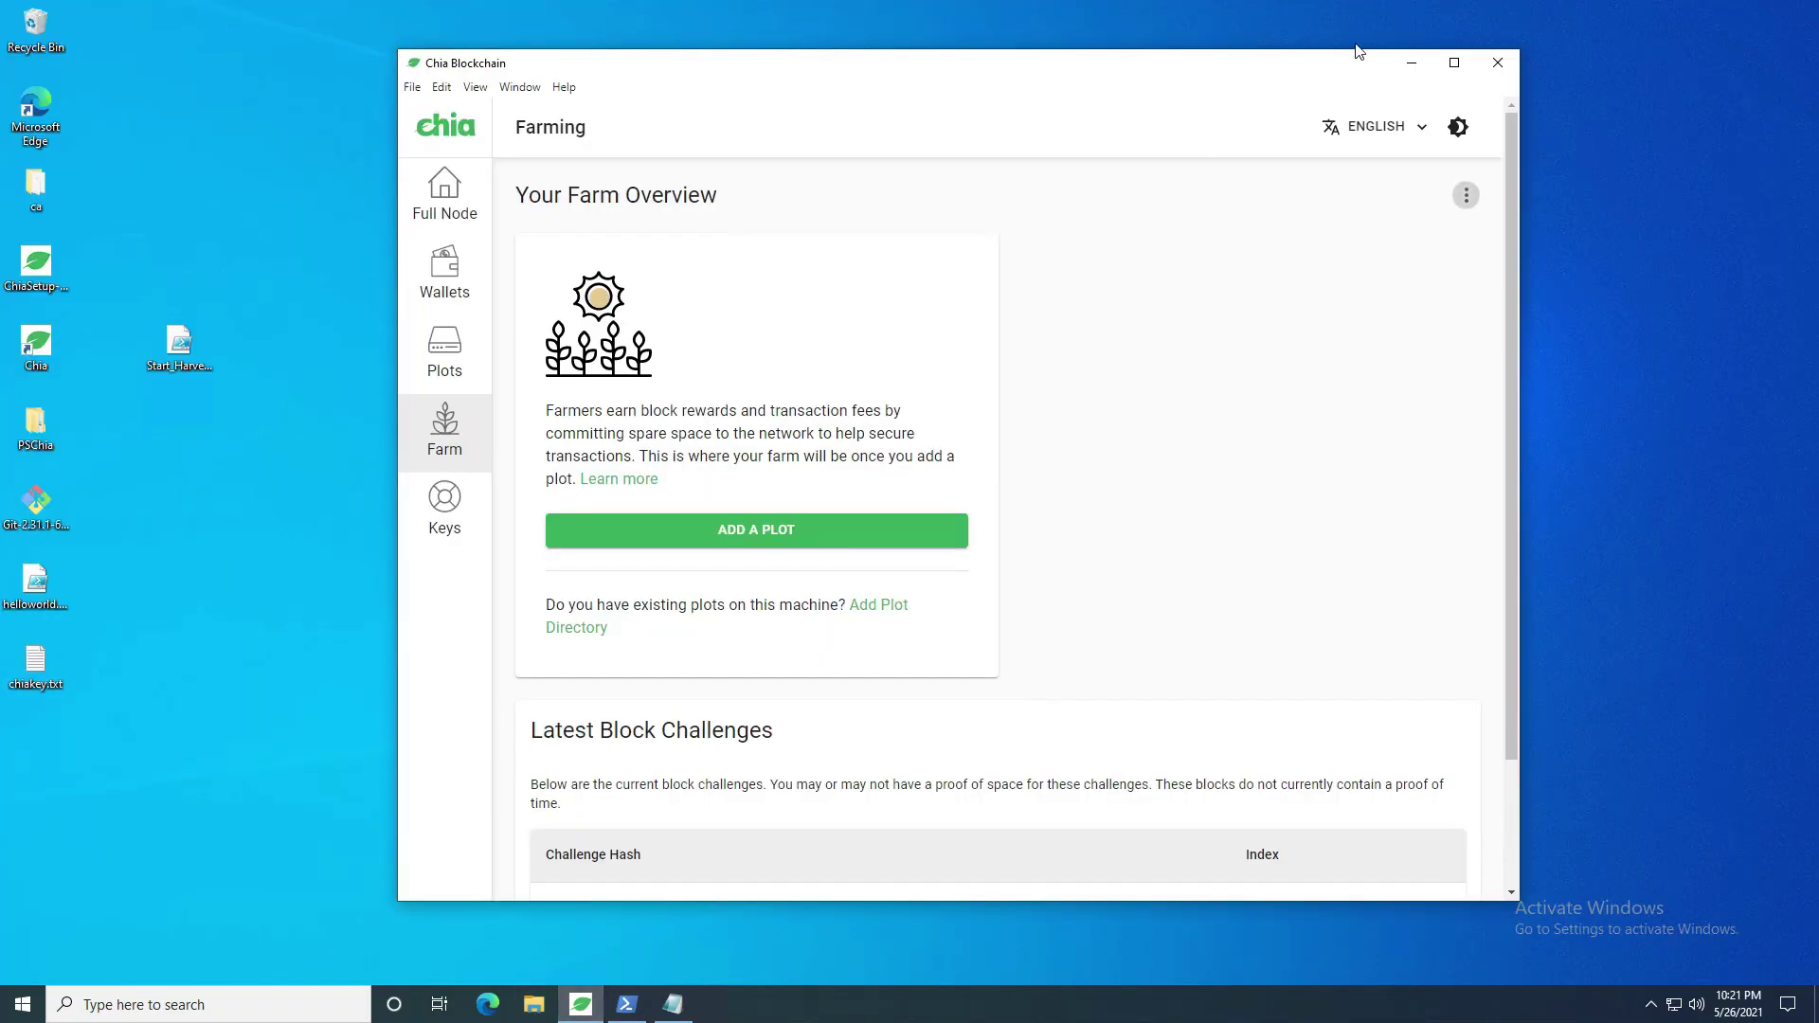
{"action": "left_click", "coordinate": [1498, 63]}
{"action": "left_click", "coordinate": [975, 508]}
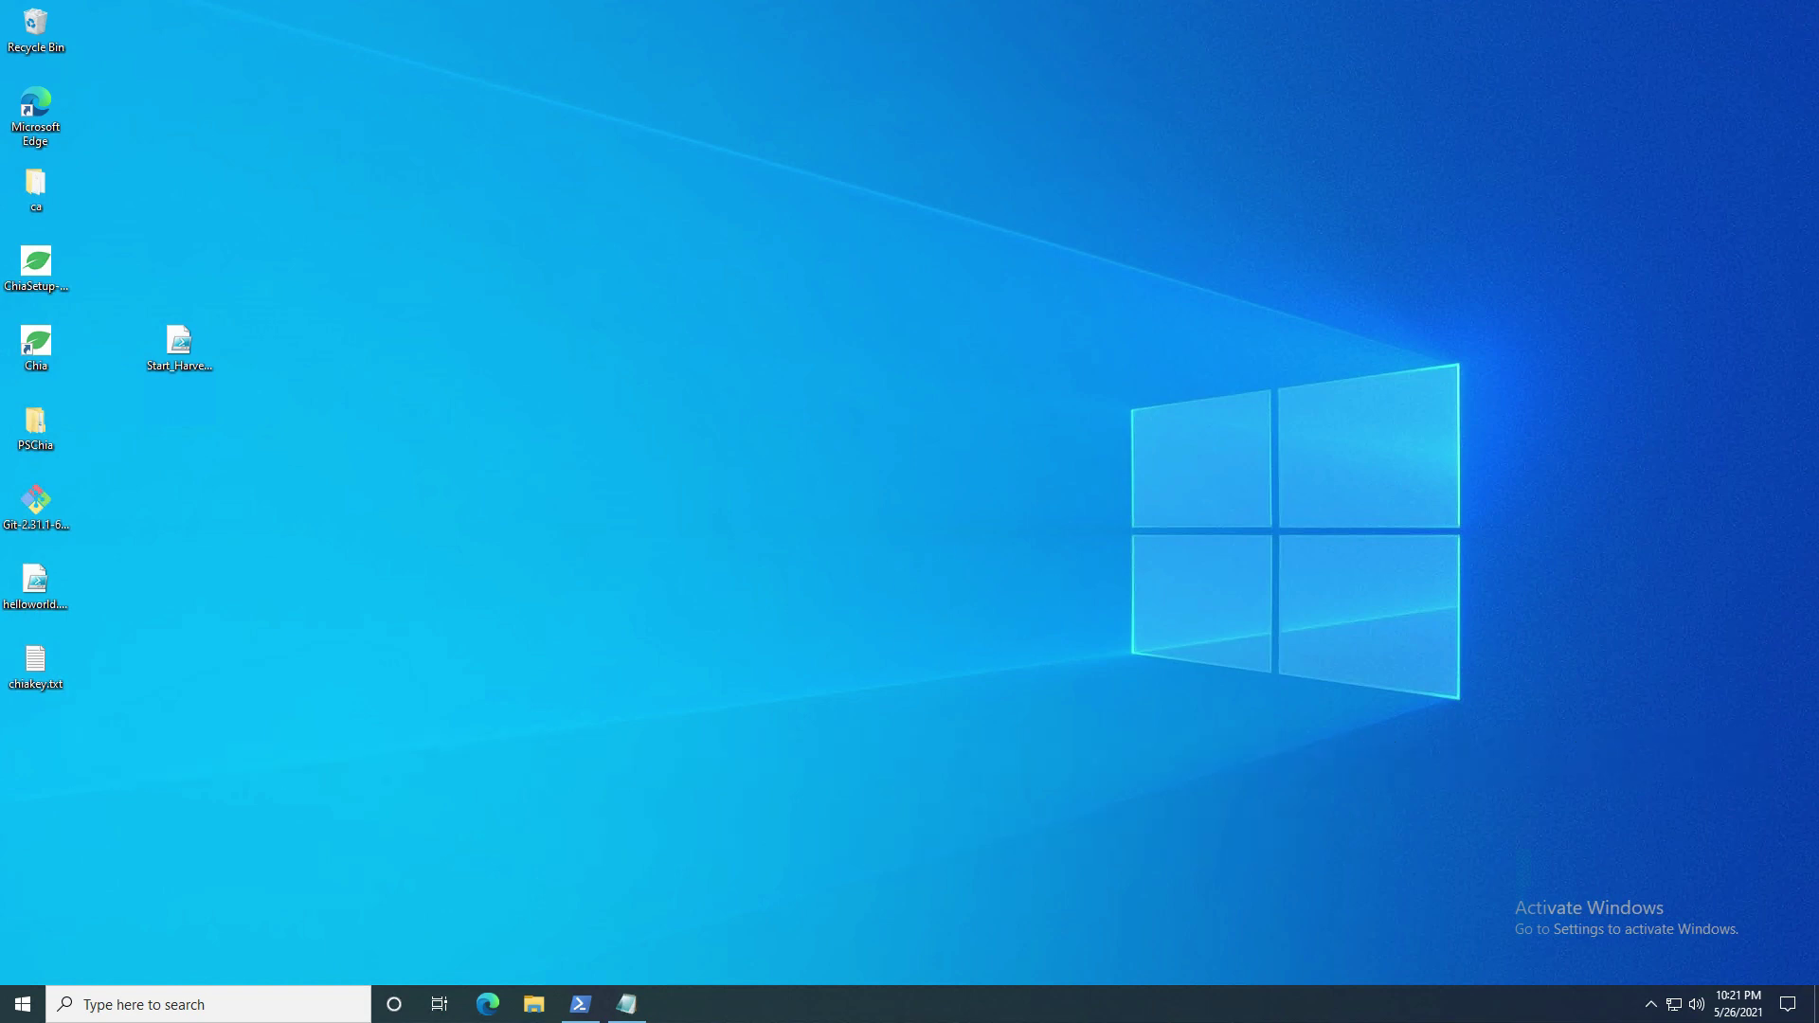
{"action": "double_click", "coordinate": [48, 334]}
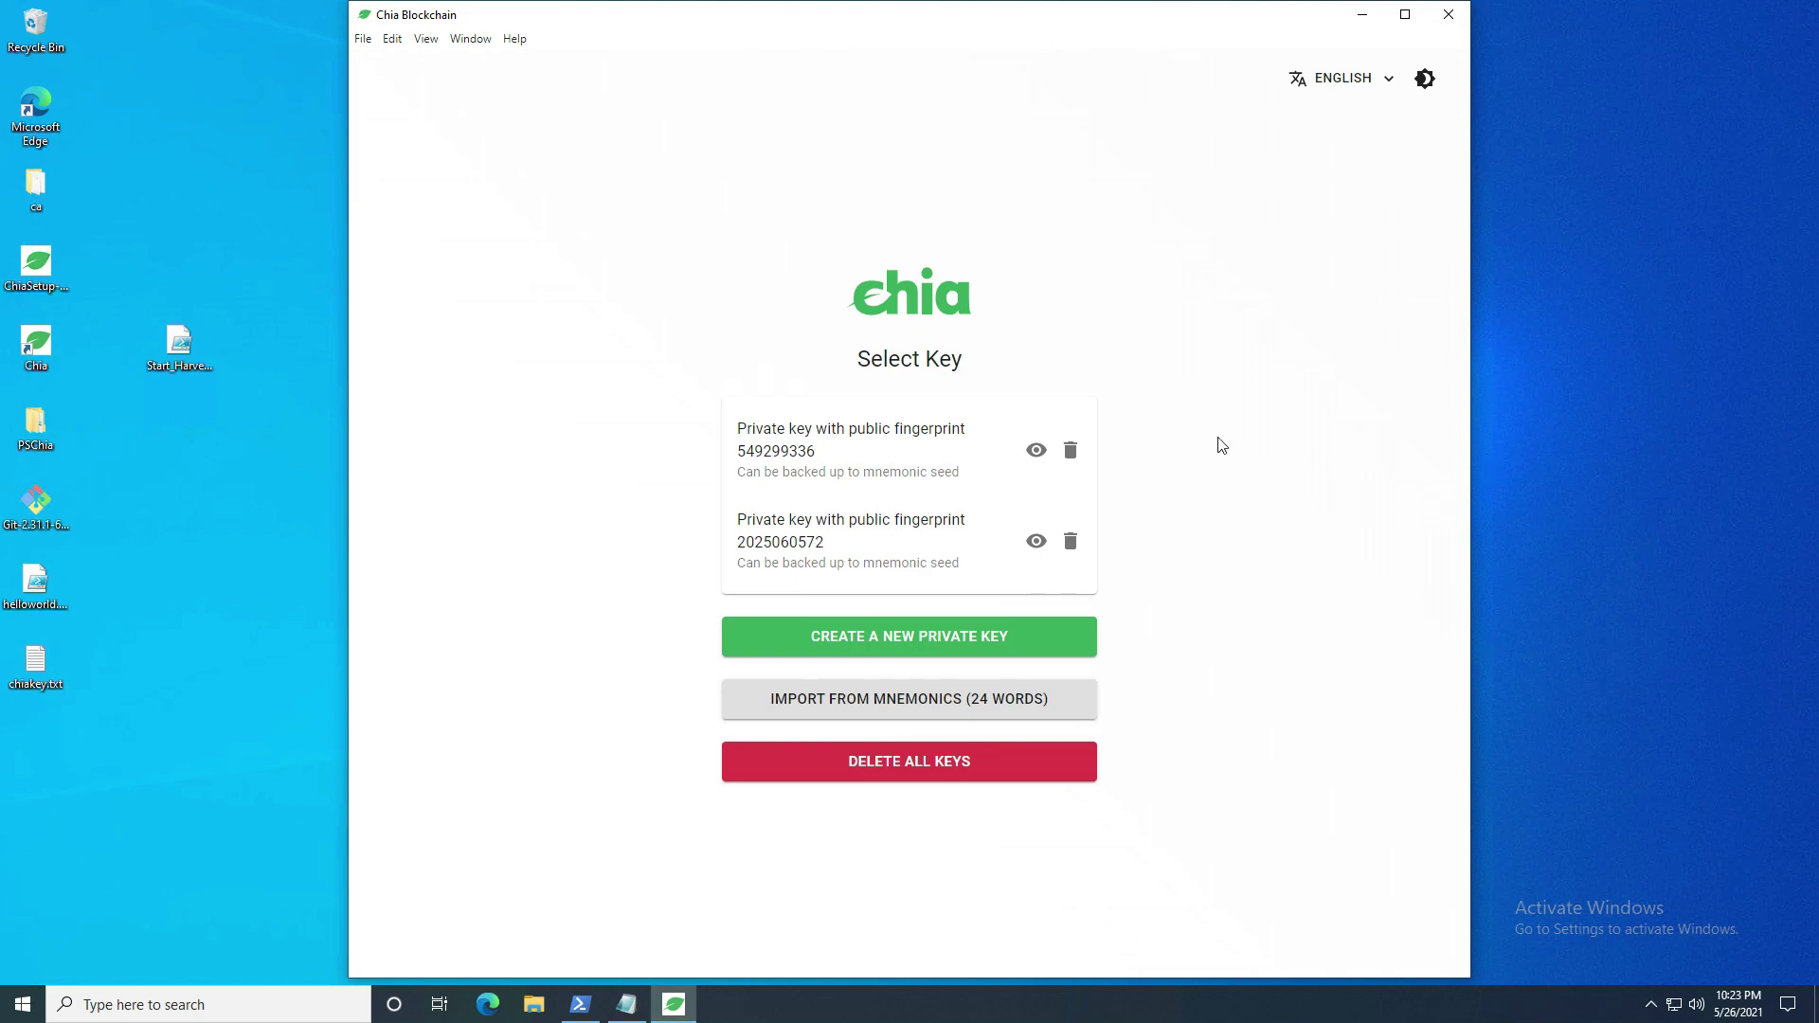
Log in with the restored cold storage key, skipping the metadata restore, and highlight its wallet's receive address
{"action": "left_click", "coordinate": [821, 547]}
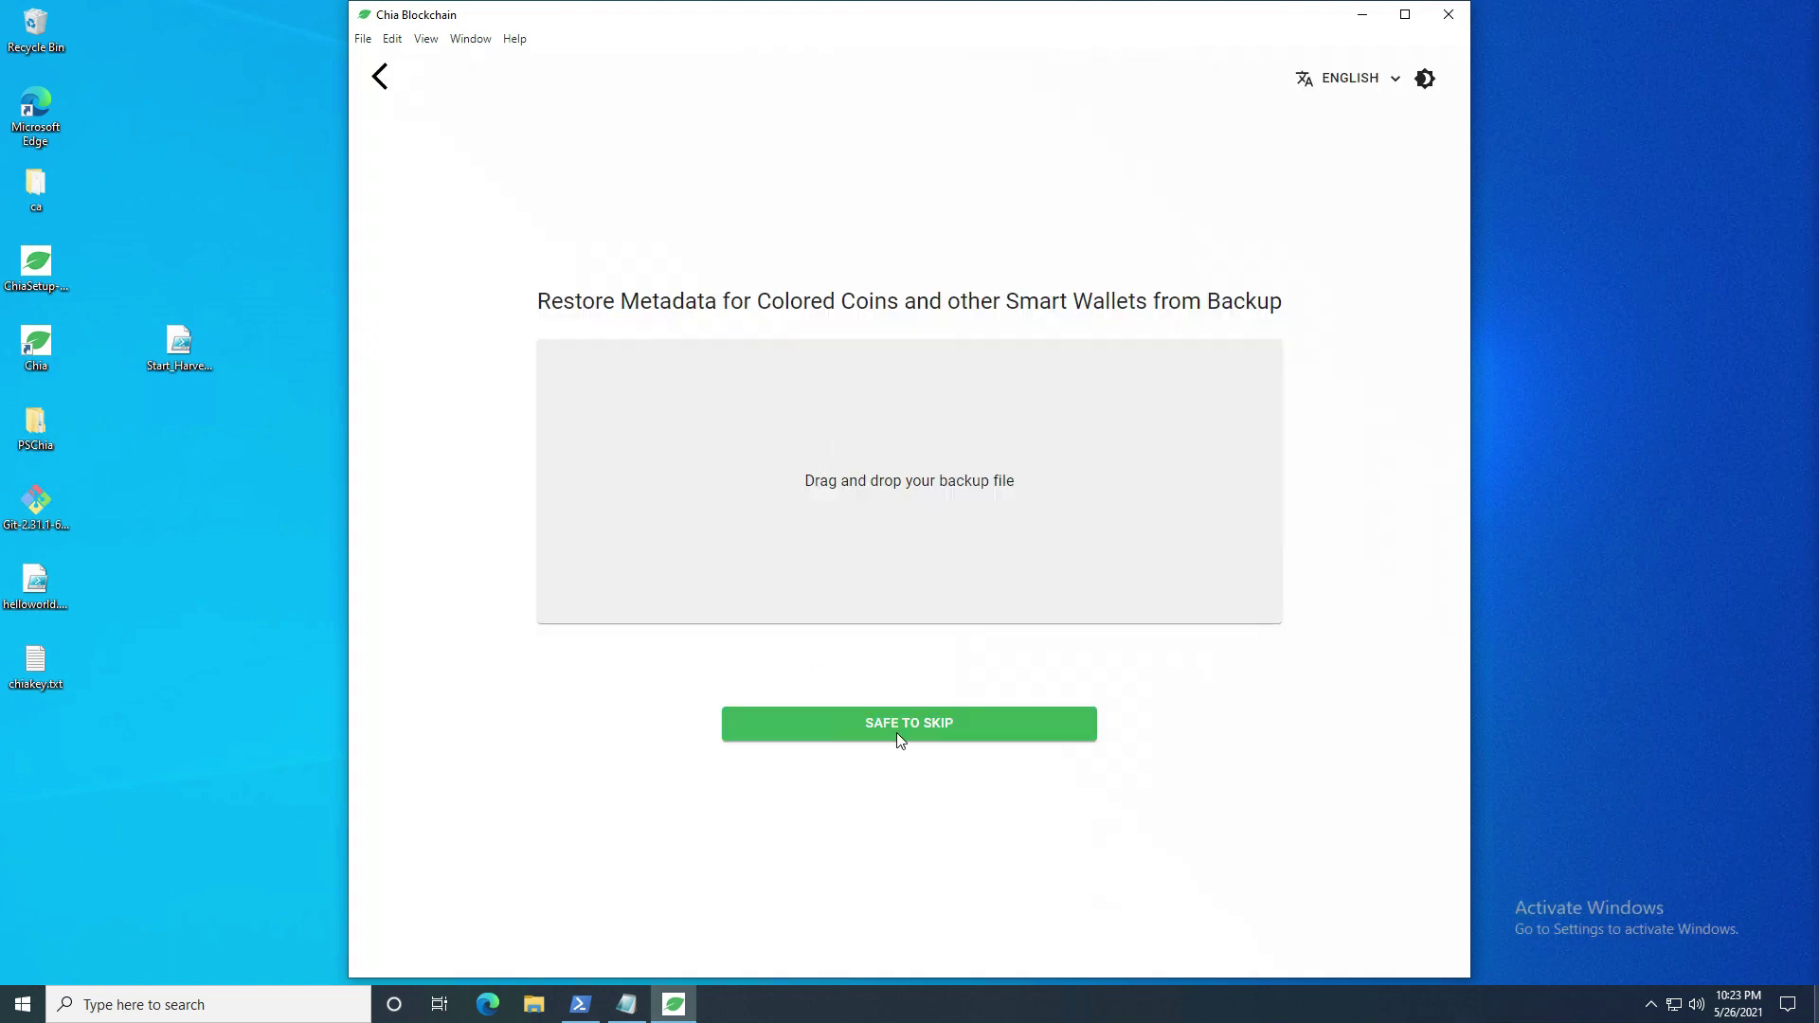
{"action": "left_click", "coordinate": [898, 735]}
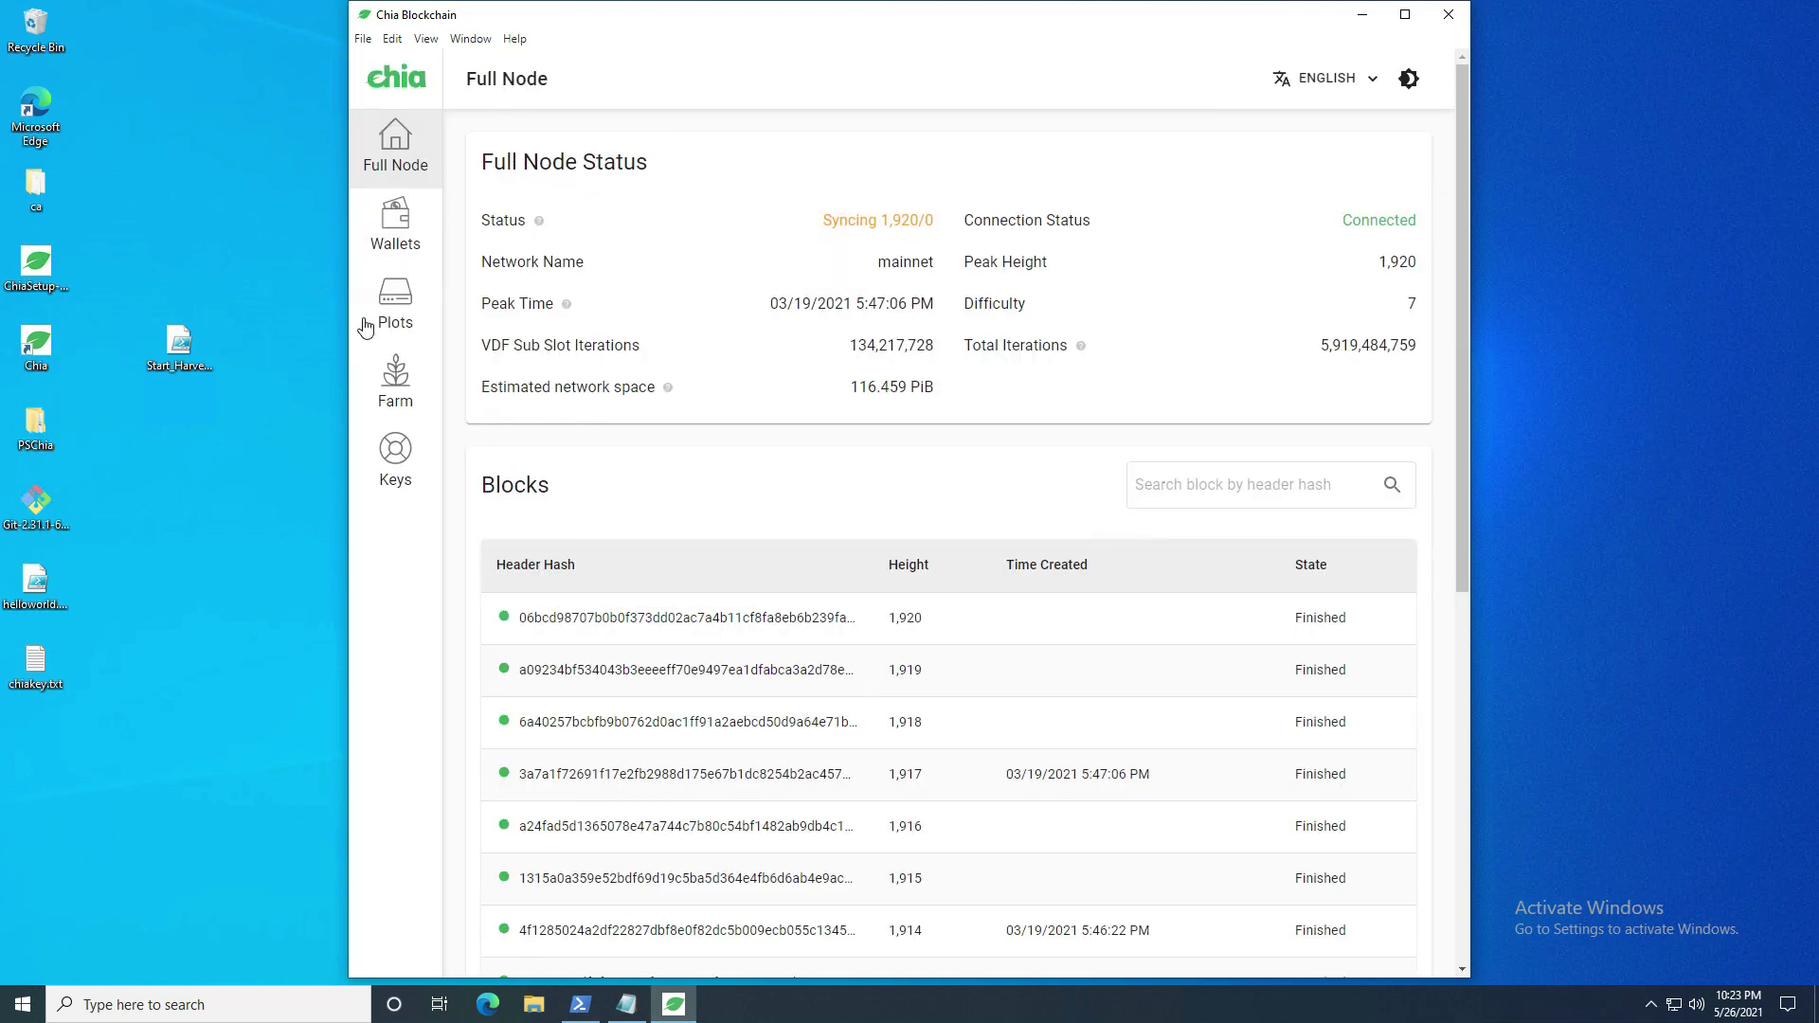
{"action": "left_click", "coordinate": [395, 248]}
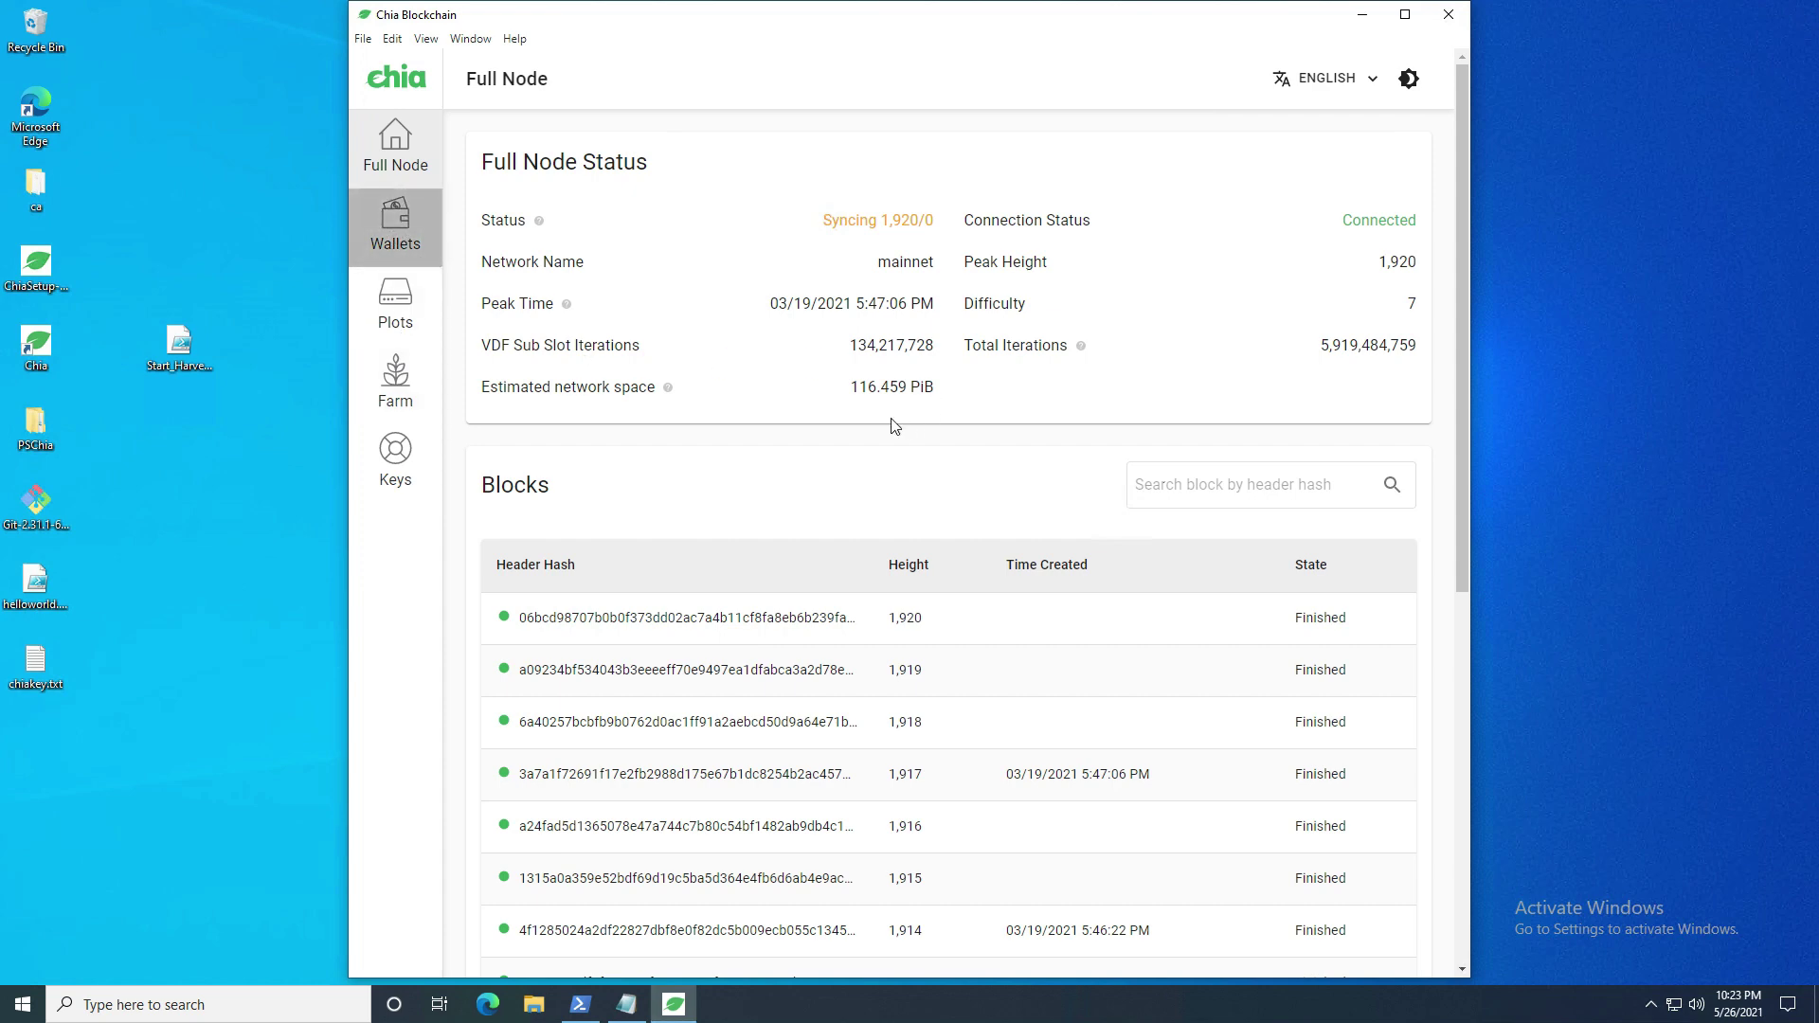
{"action": "left_click_drag", "start_coordinate": [1196, 841], "coordinate": [654, 838]}
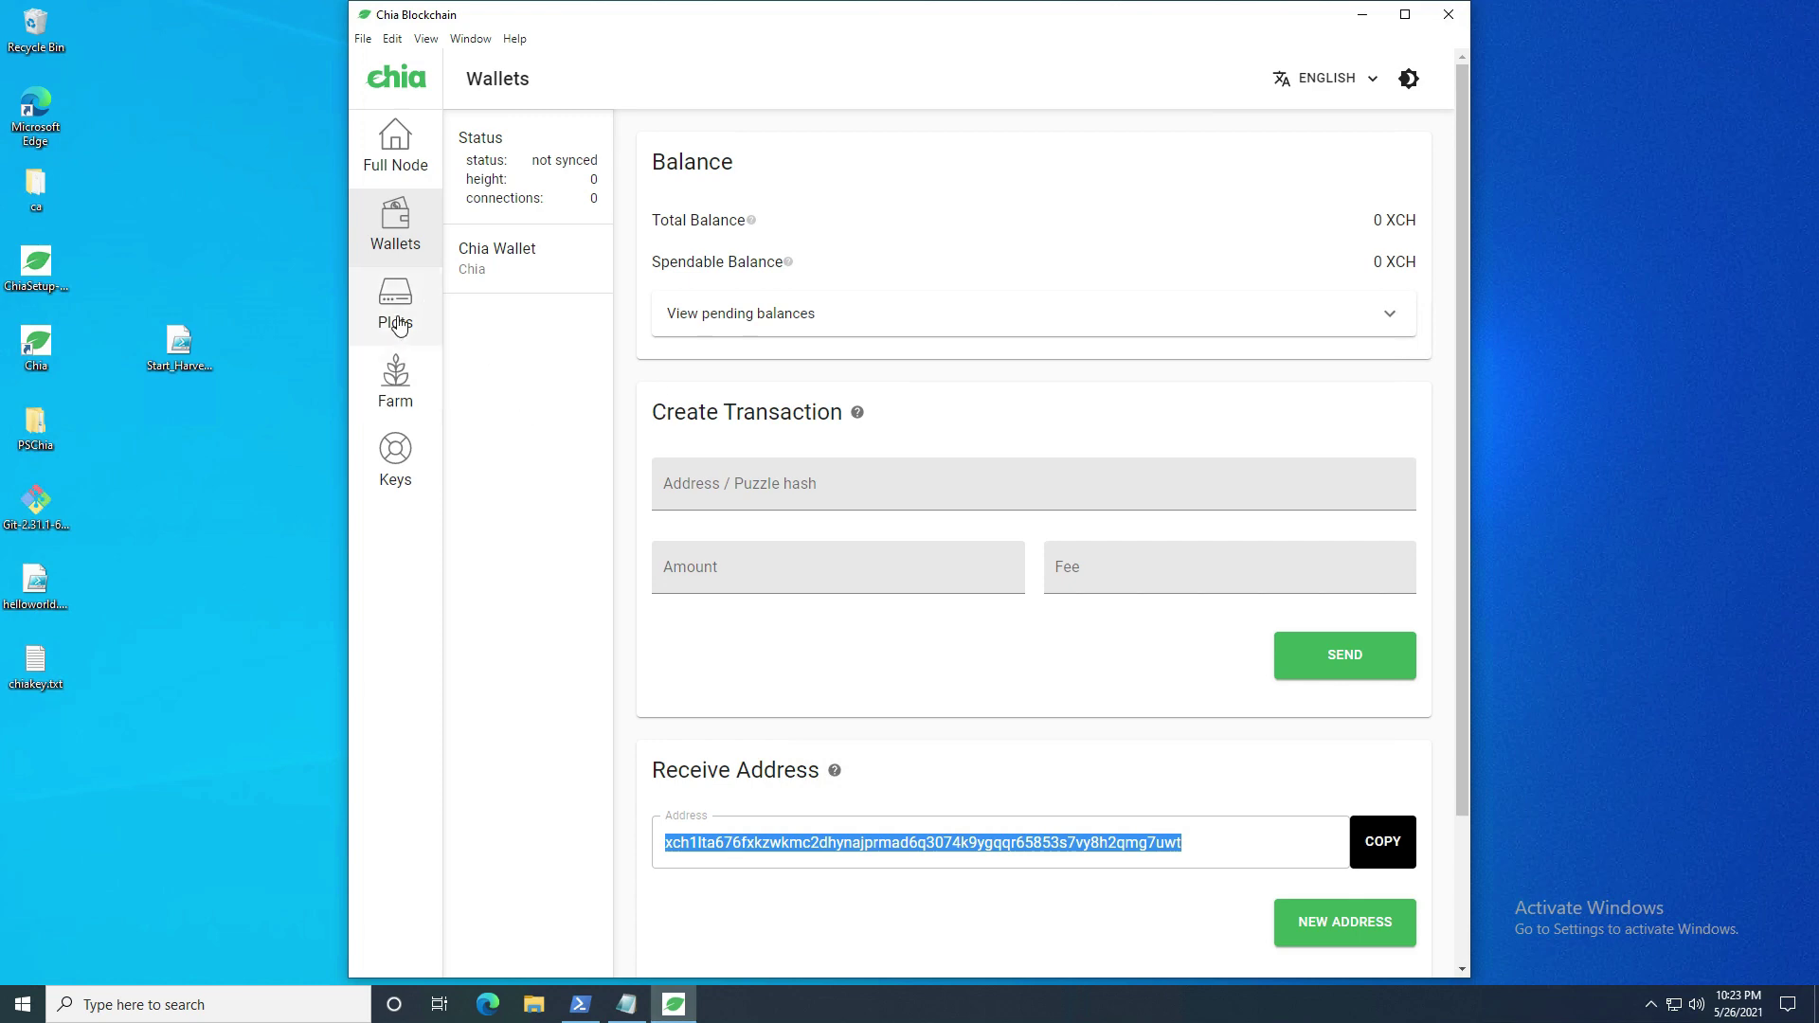
Examine the farmer and pool reward addresses in the farming rewards settings, and close them without changes
{"action": "left_click", "coordinate": [395, 379]}
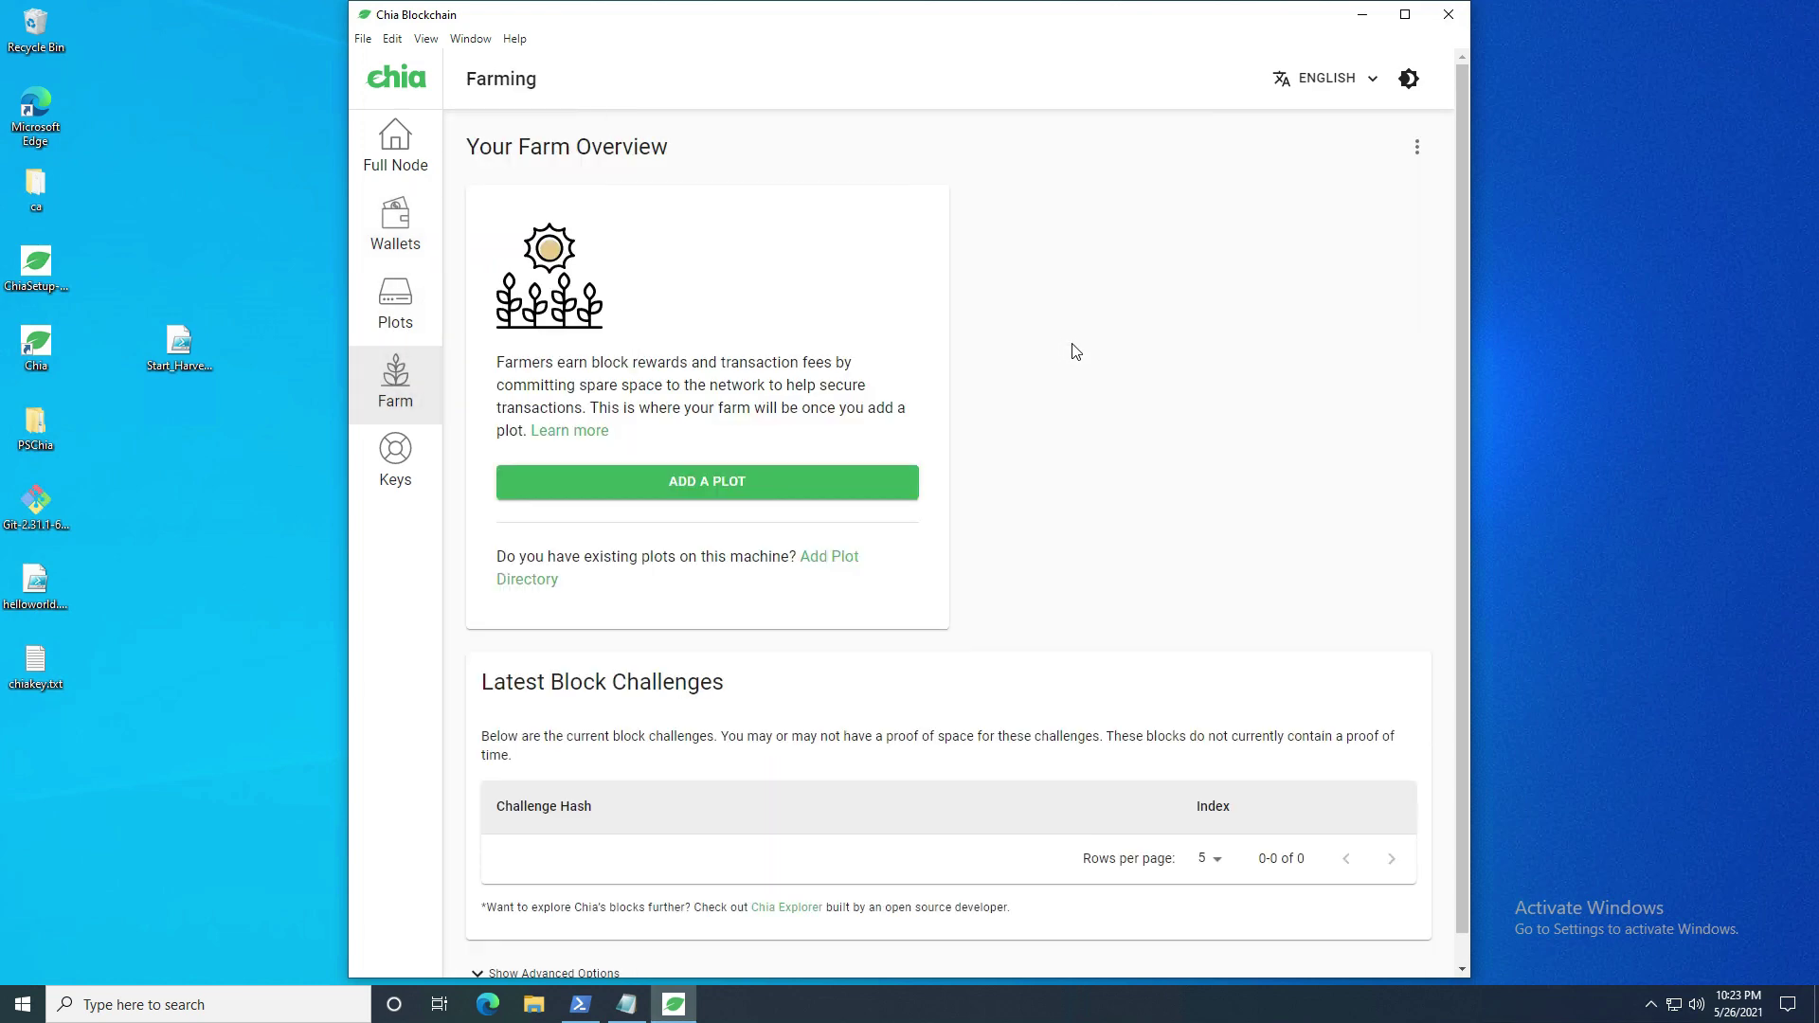
{"action": "left_click", "coordinate": [1419, 150]}
{"action": "left_click", "coordinate": [1286, 151]}
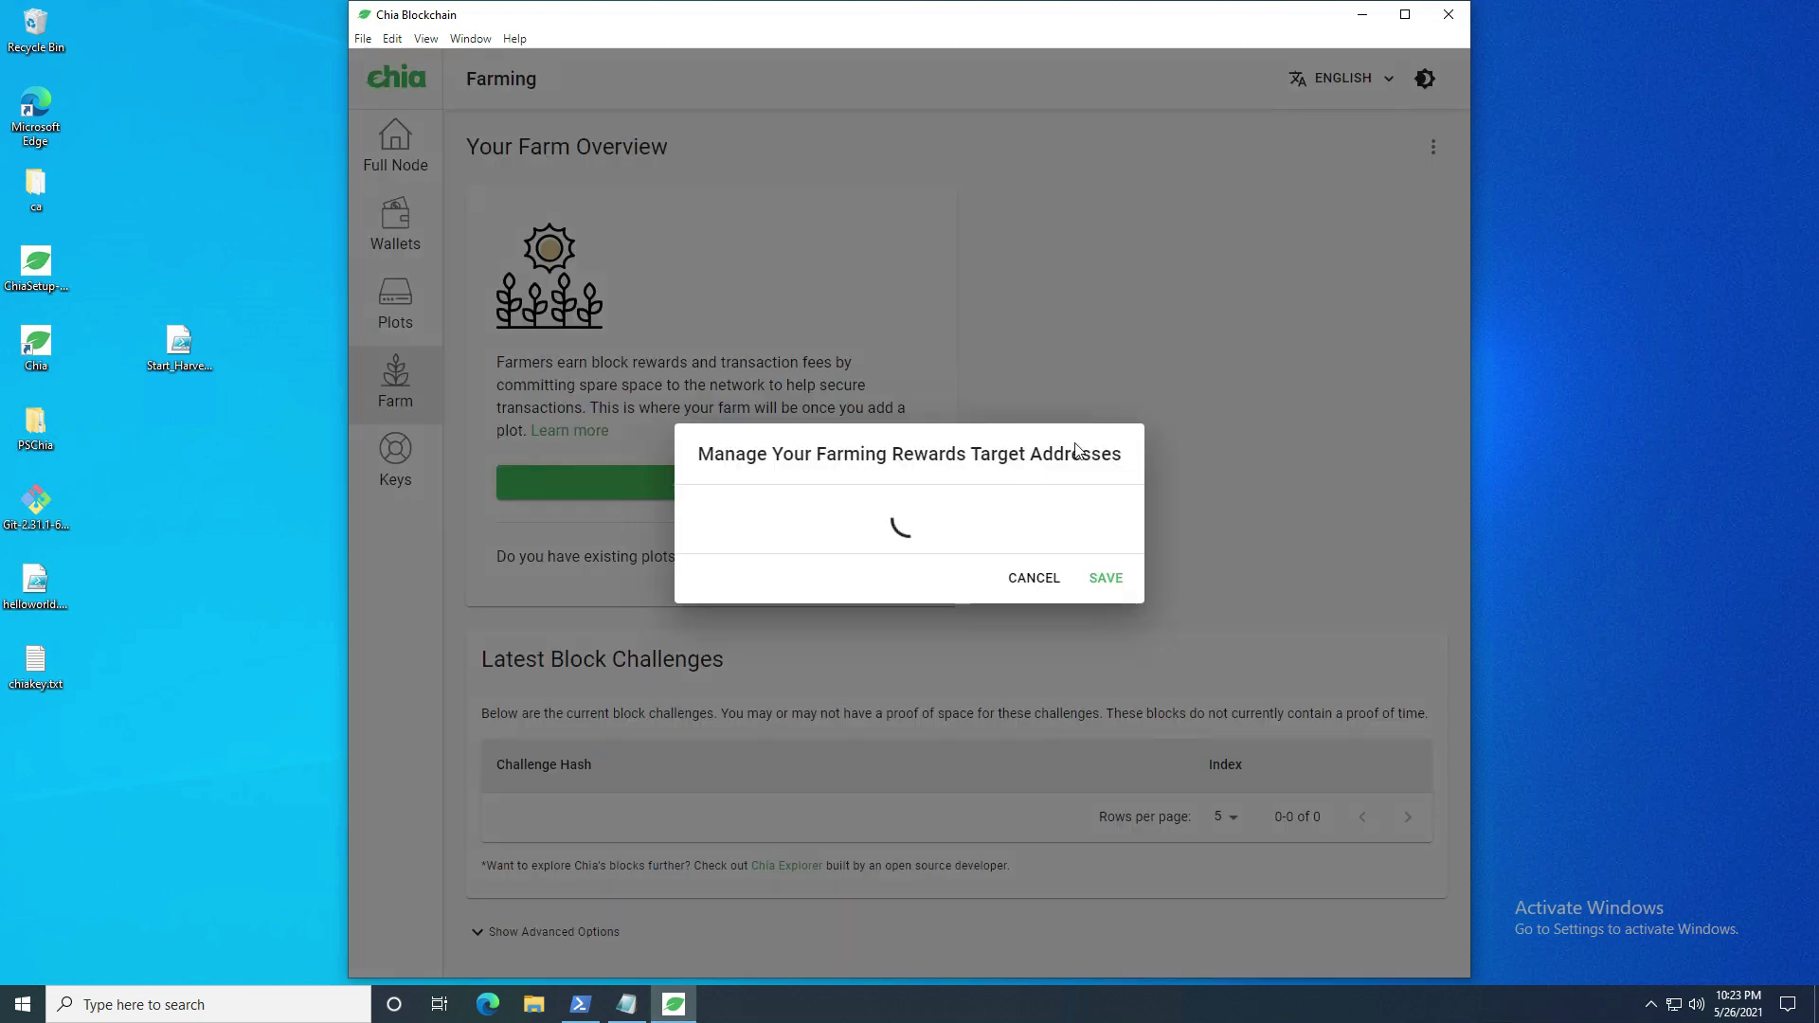
{"action": "left_click_drag", "start_coordinate": [1135, 492], "coordinate": [617, 492]}
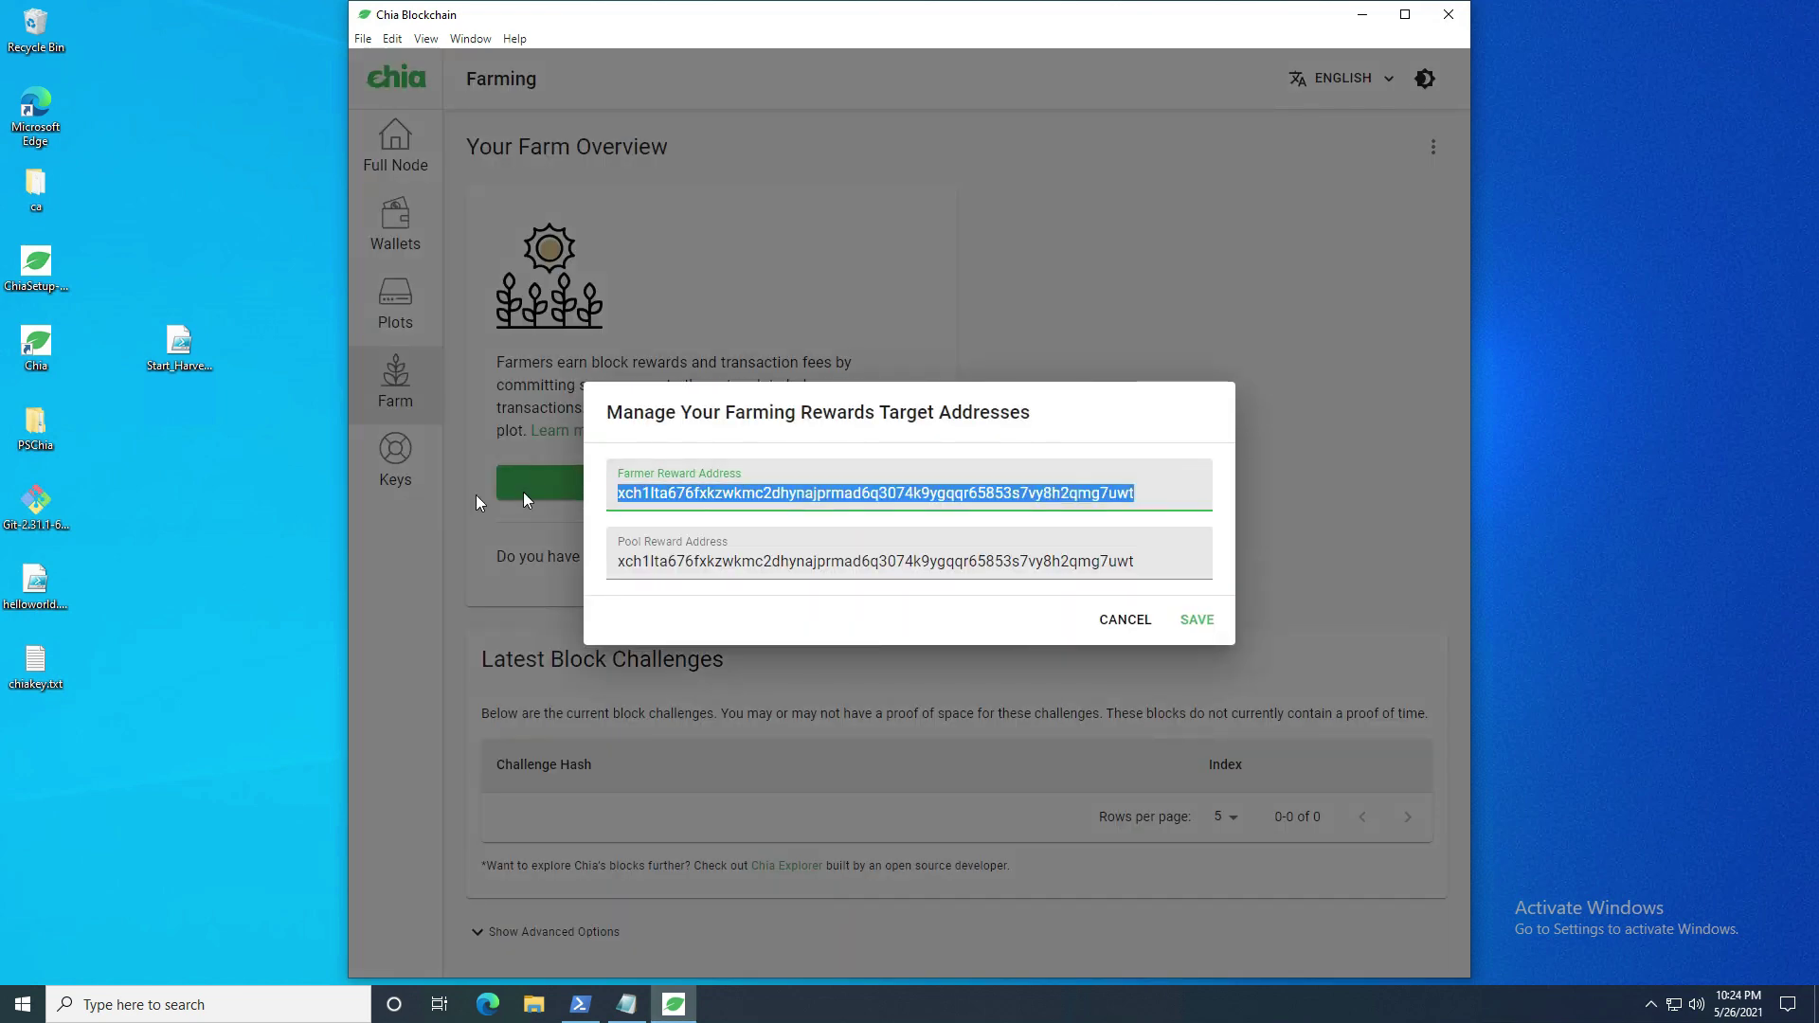
{"action": "left_click_drag", "start_coordinate": [1134, 561], "coordinate": [617, 561]}
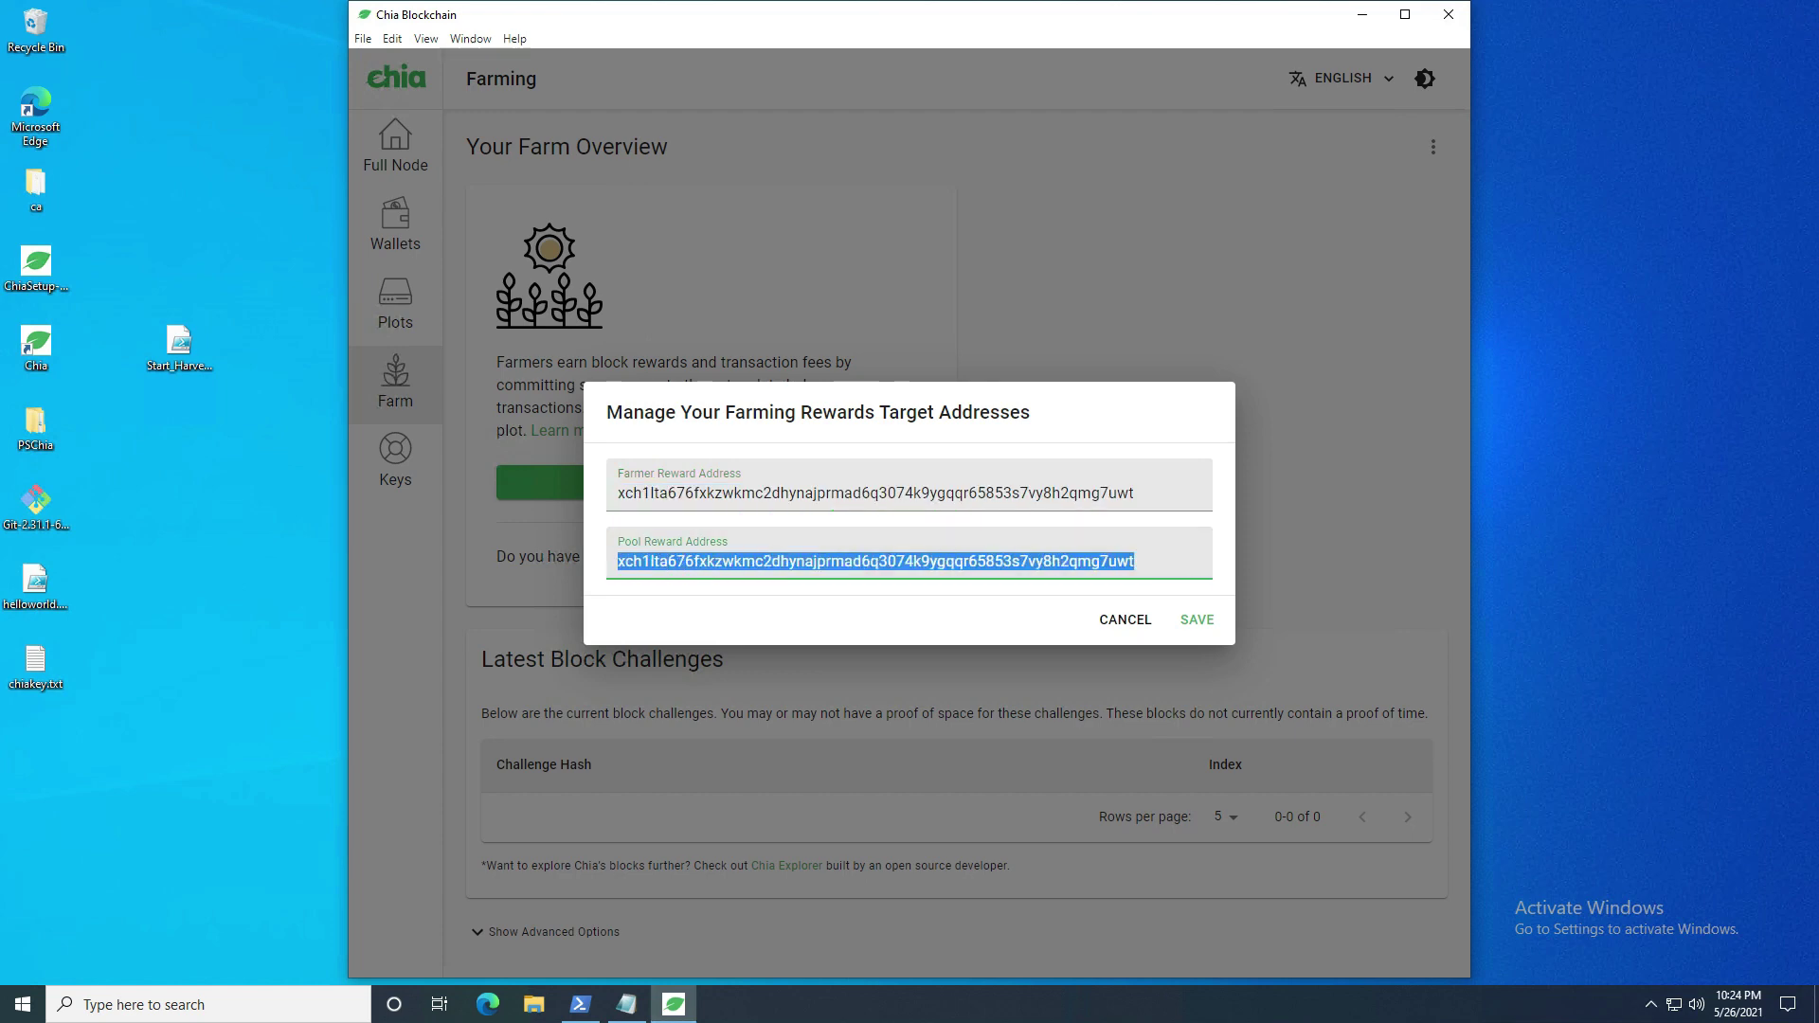
{"action": "left_click", "coordinate": [1126, 621]}
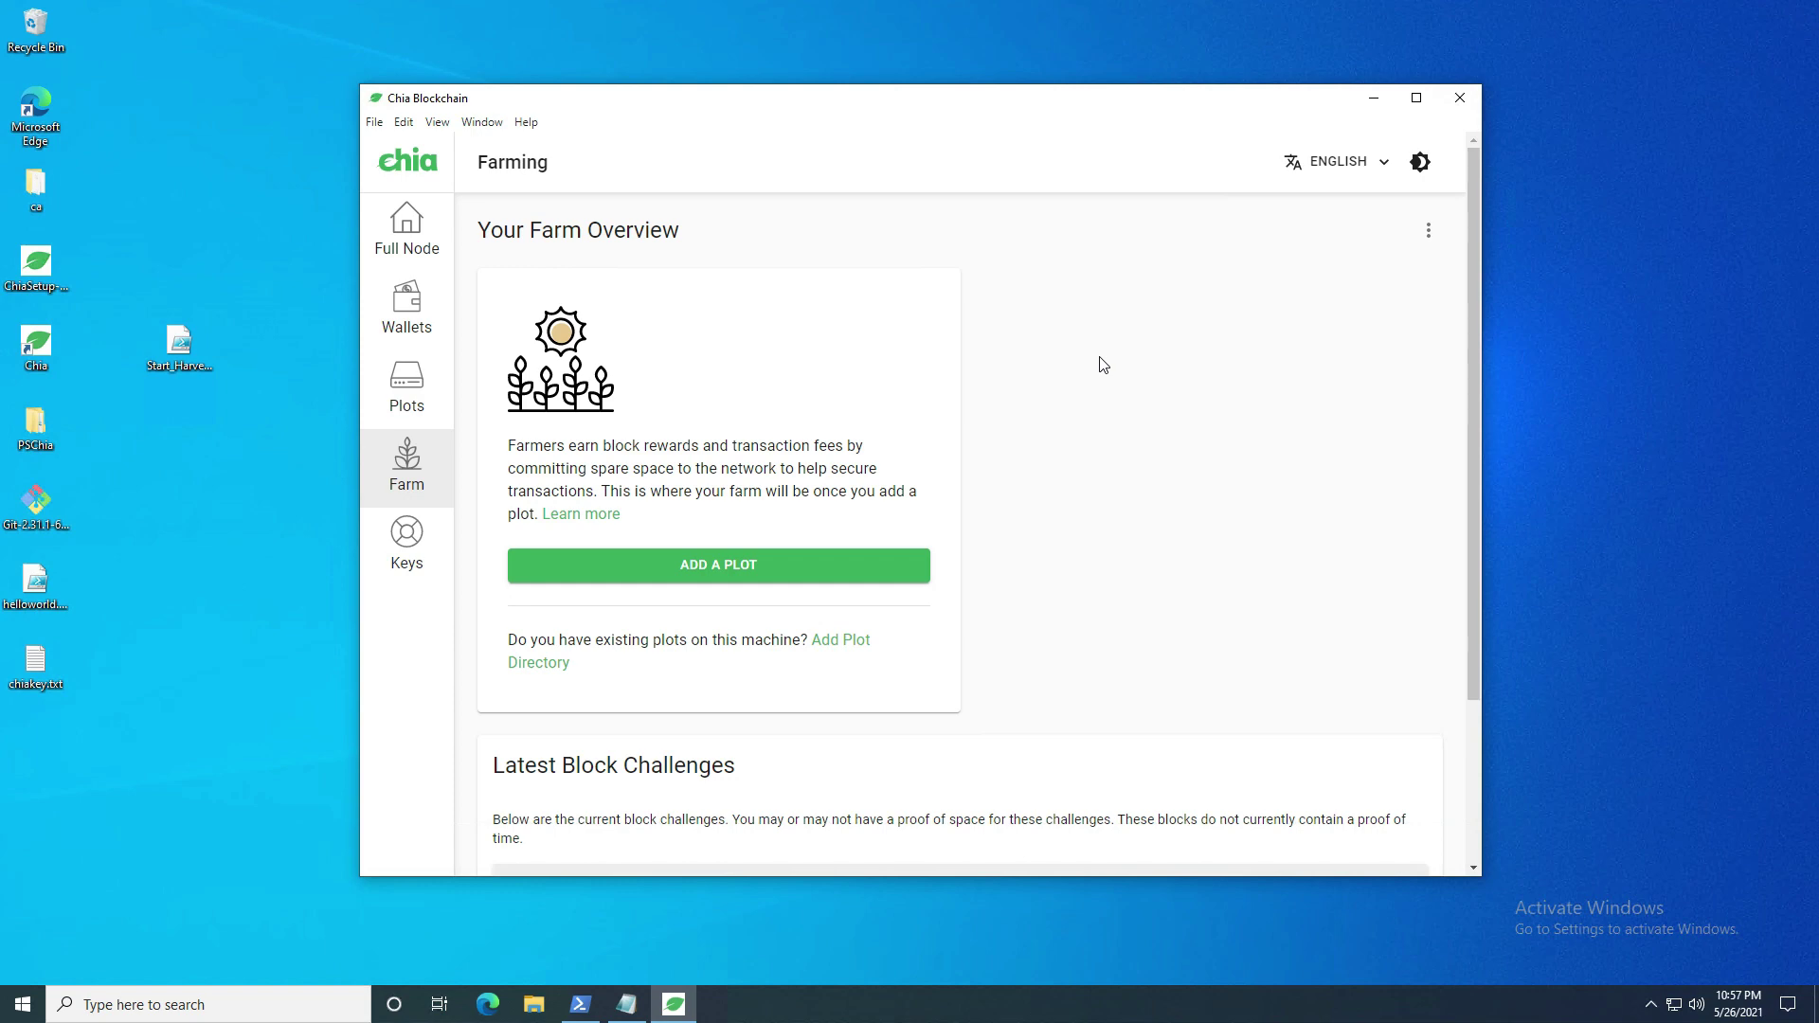
Return to key selection and log in with the original farming key, the first one listed
{"action": "double_click", "coordinate": [405, 545]}
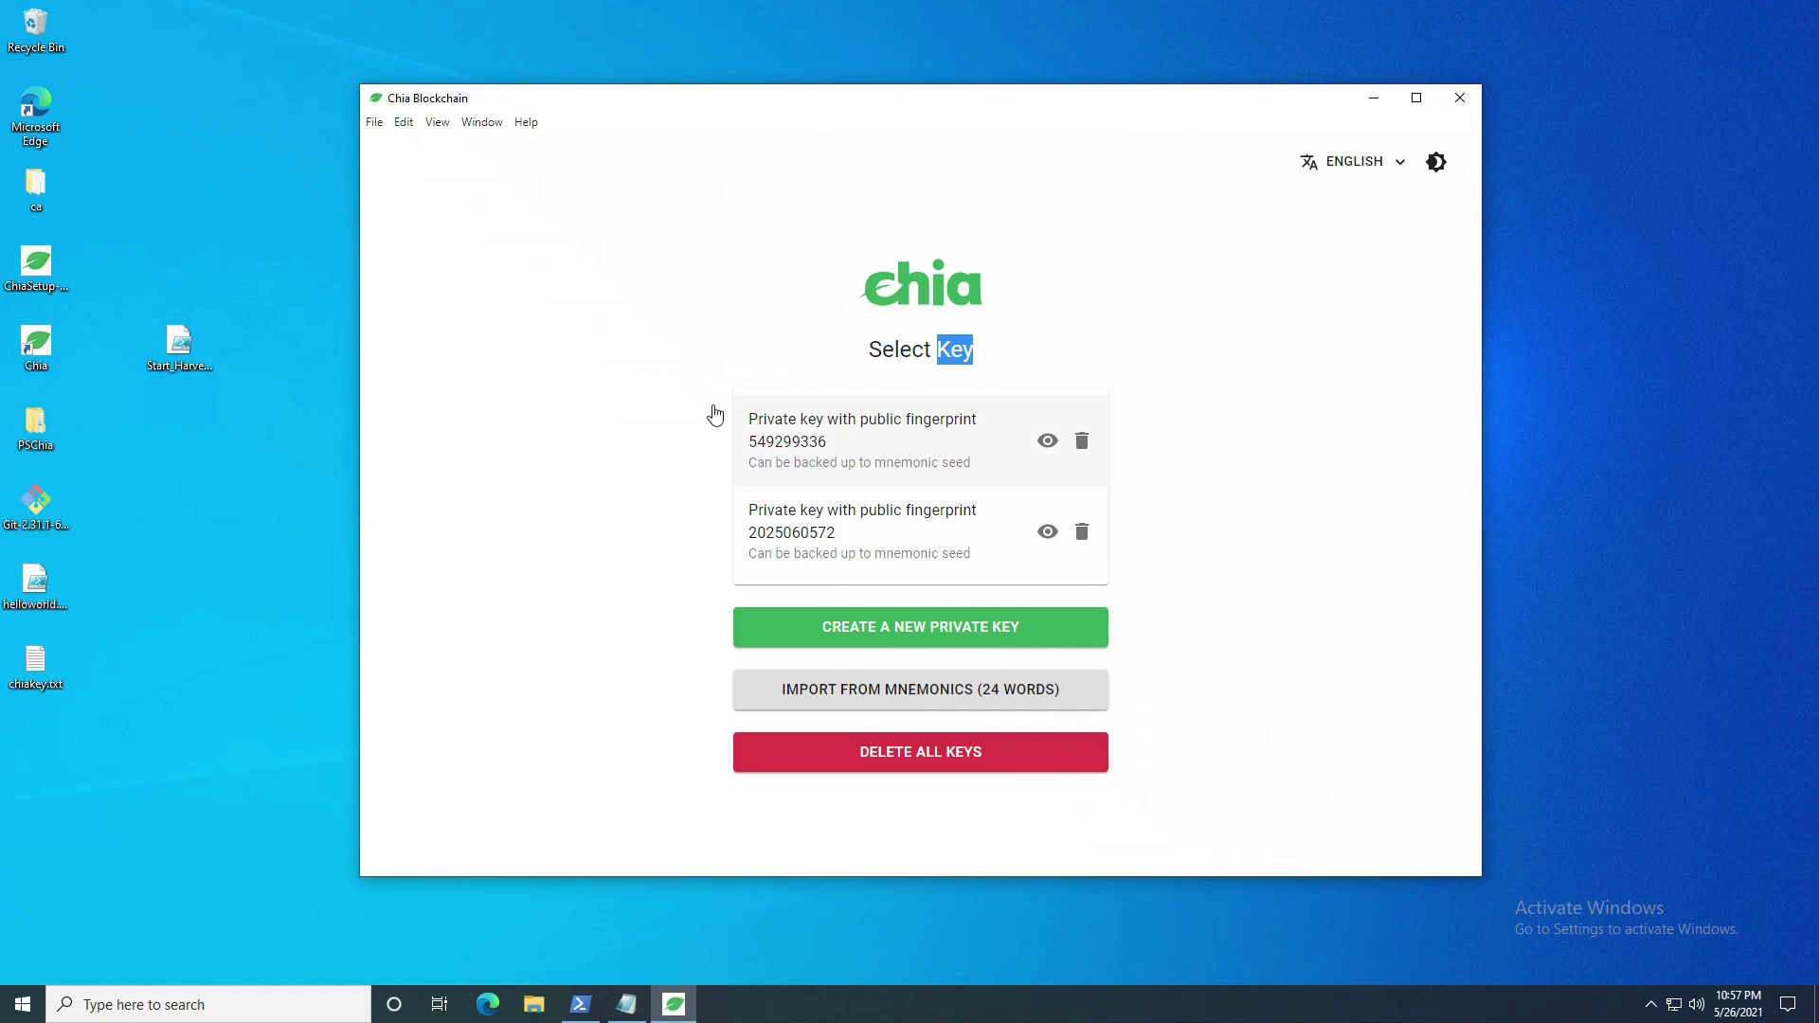
{"action": "left_click", "coordinate": [874, 447]}
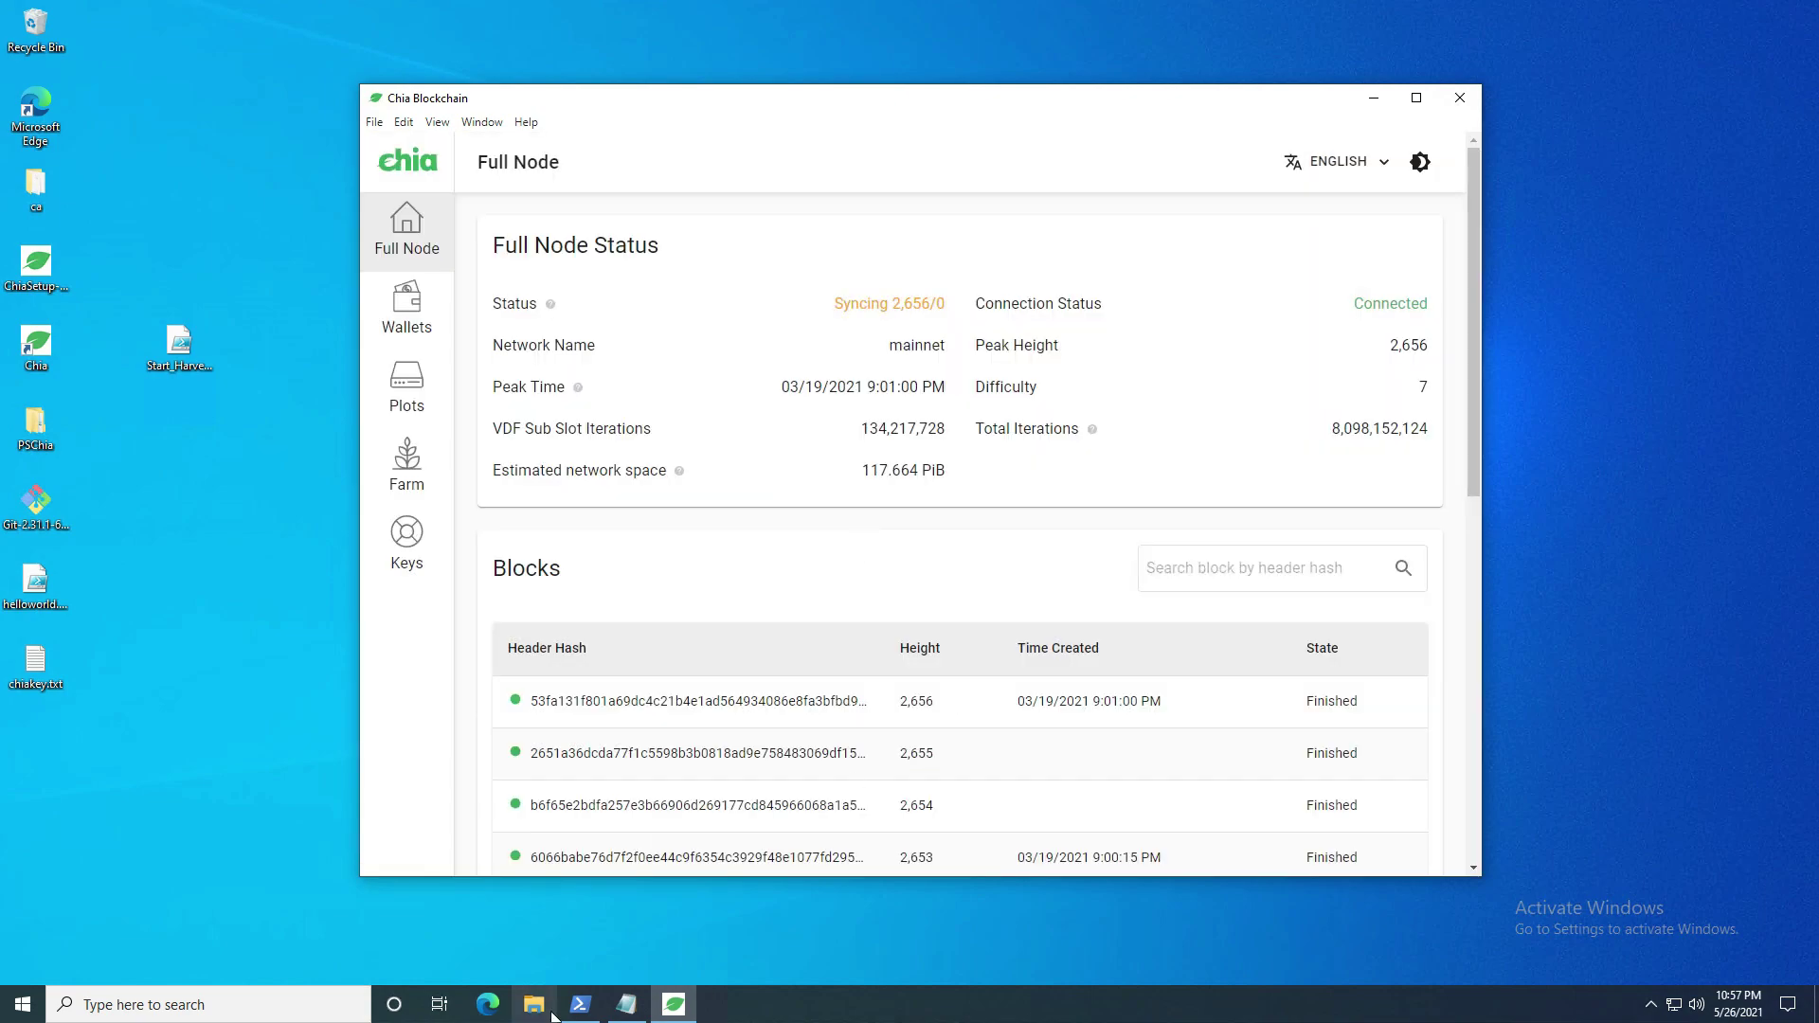
Switch to PowerShell and delete the cold storage key again using .\chia.exe keys delete -f with its fingerprint
{"action": "left_click", "coordinate": [581, 1006]}
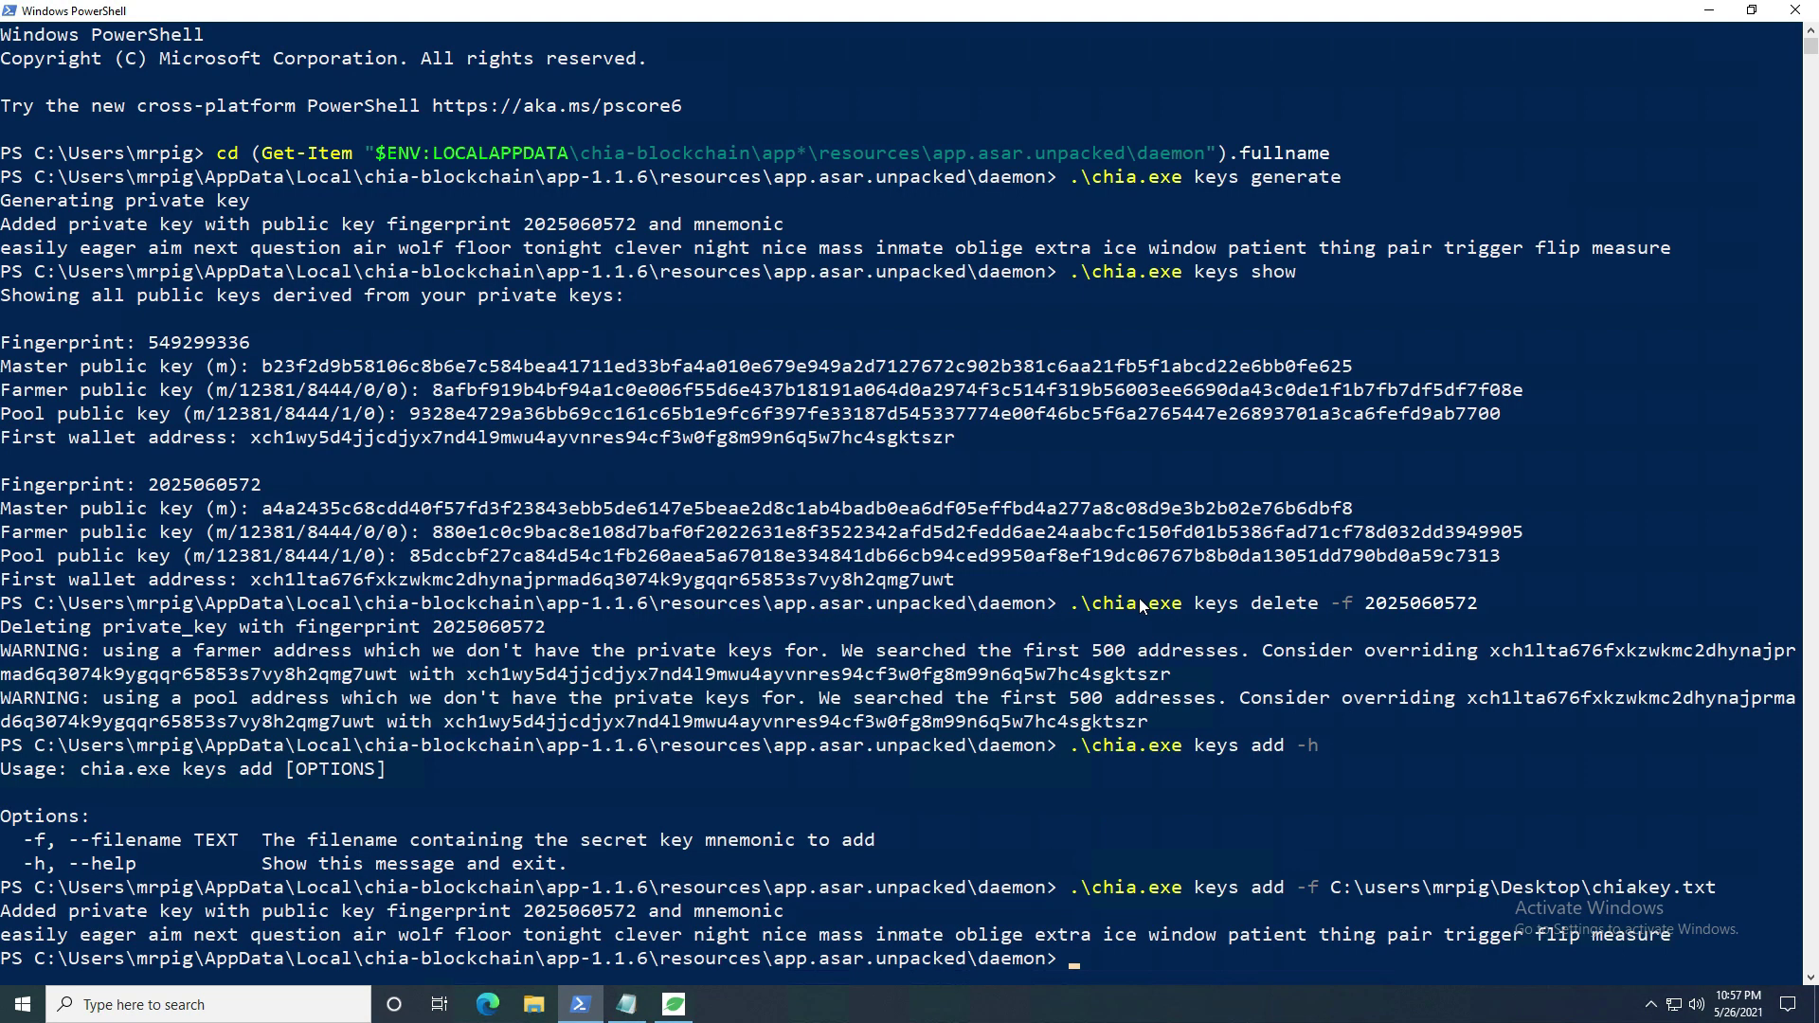
{"action": "left_click_drag", "start_coordinate": [1080, 605], "coordinate": [1476, 600]}
{"action": "key", "text": "ctrl+c"}
{"action": "right_click", "coordinate": [1476, 600]}
{"action": "right_click", "coordinate": [1436, 633]}
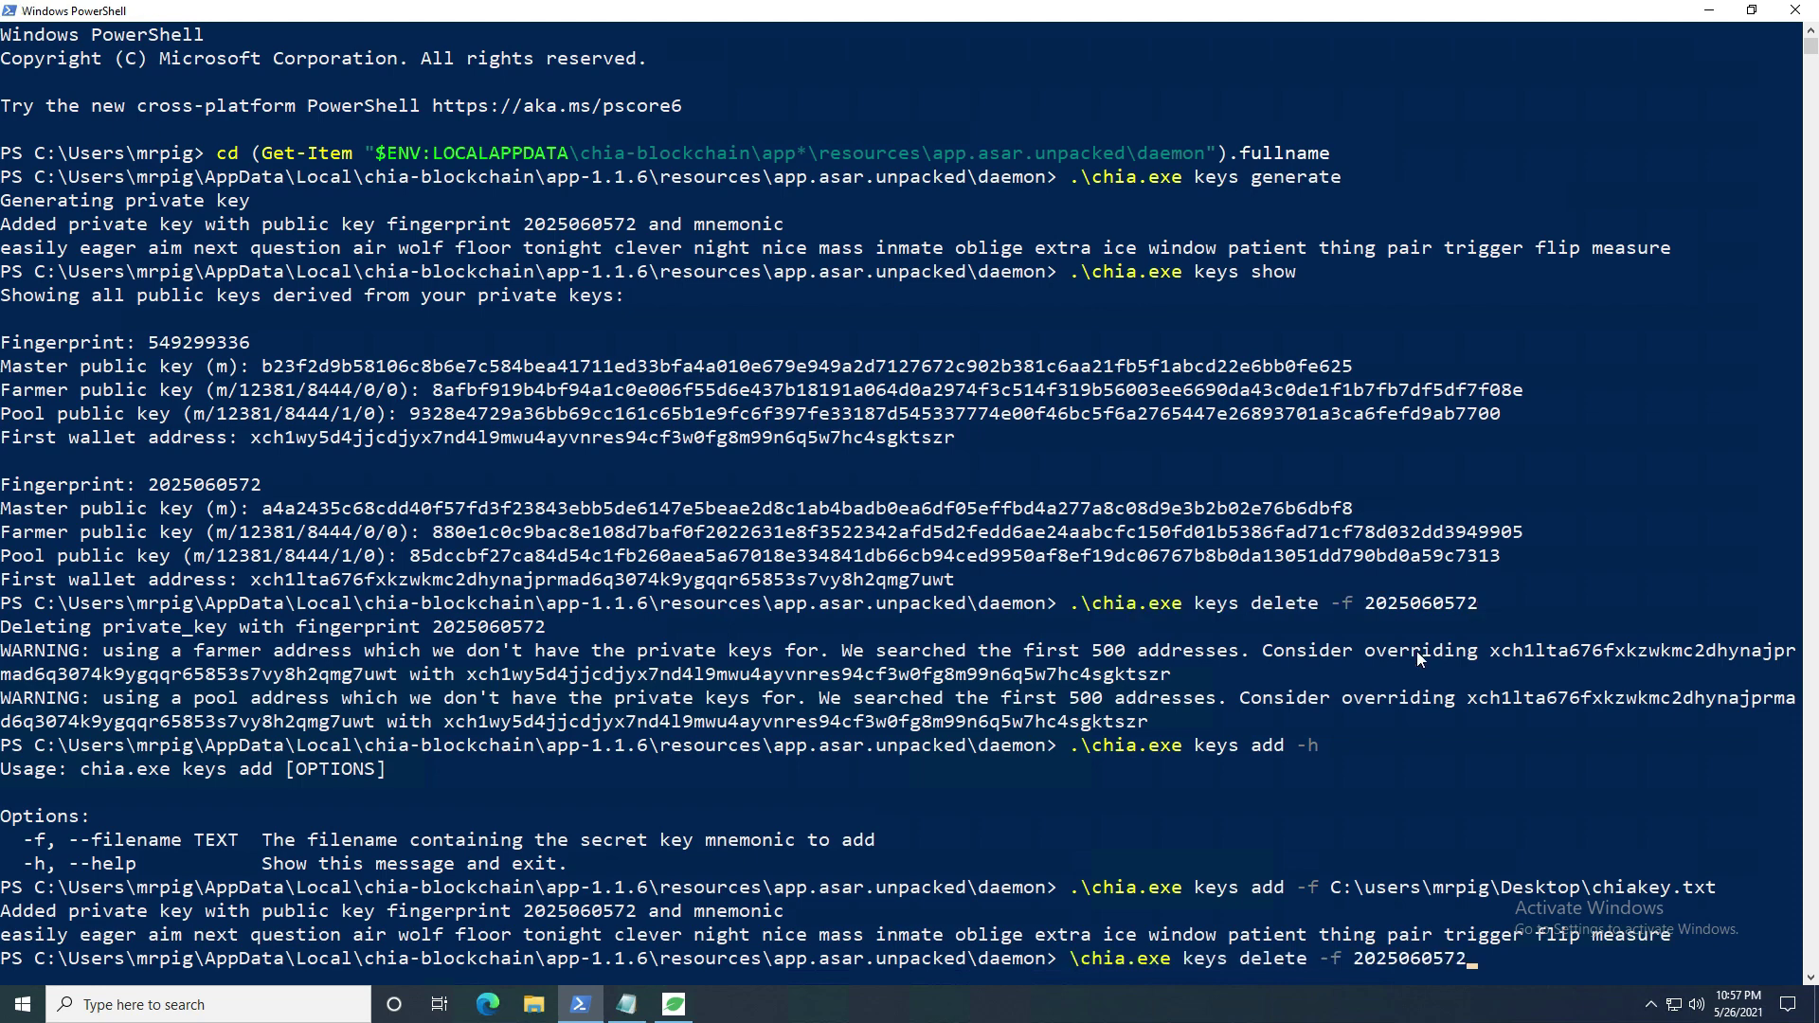
{"action": "key", "text": "Return"}
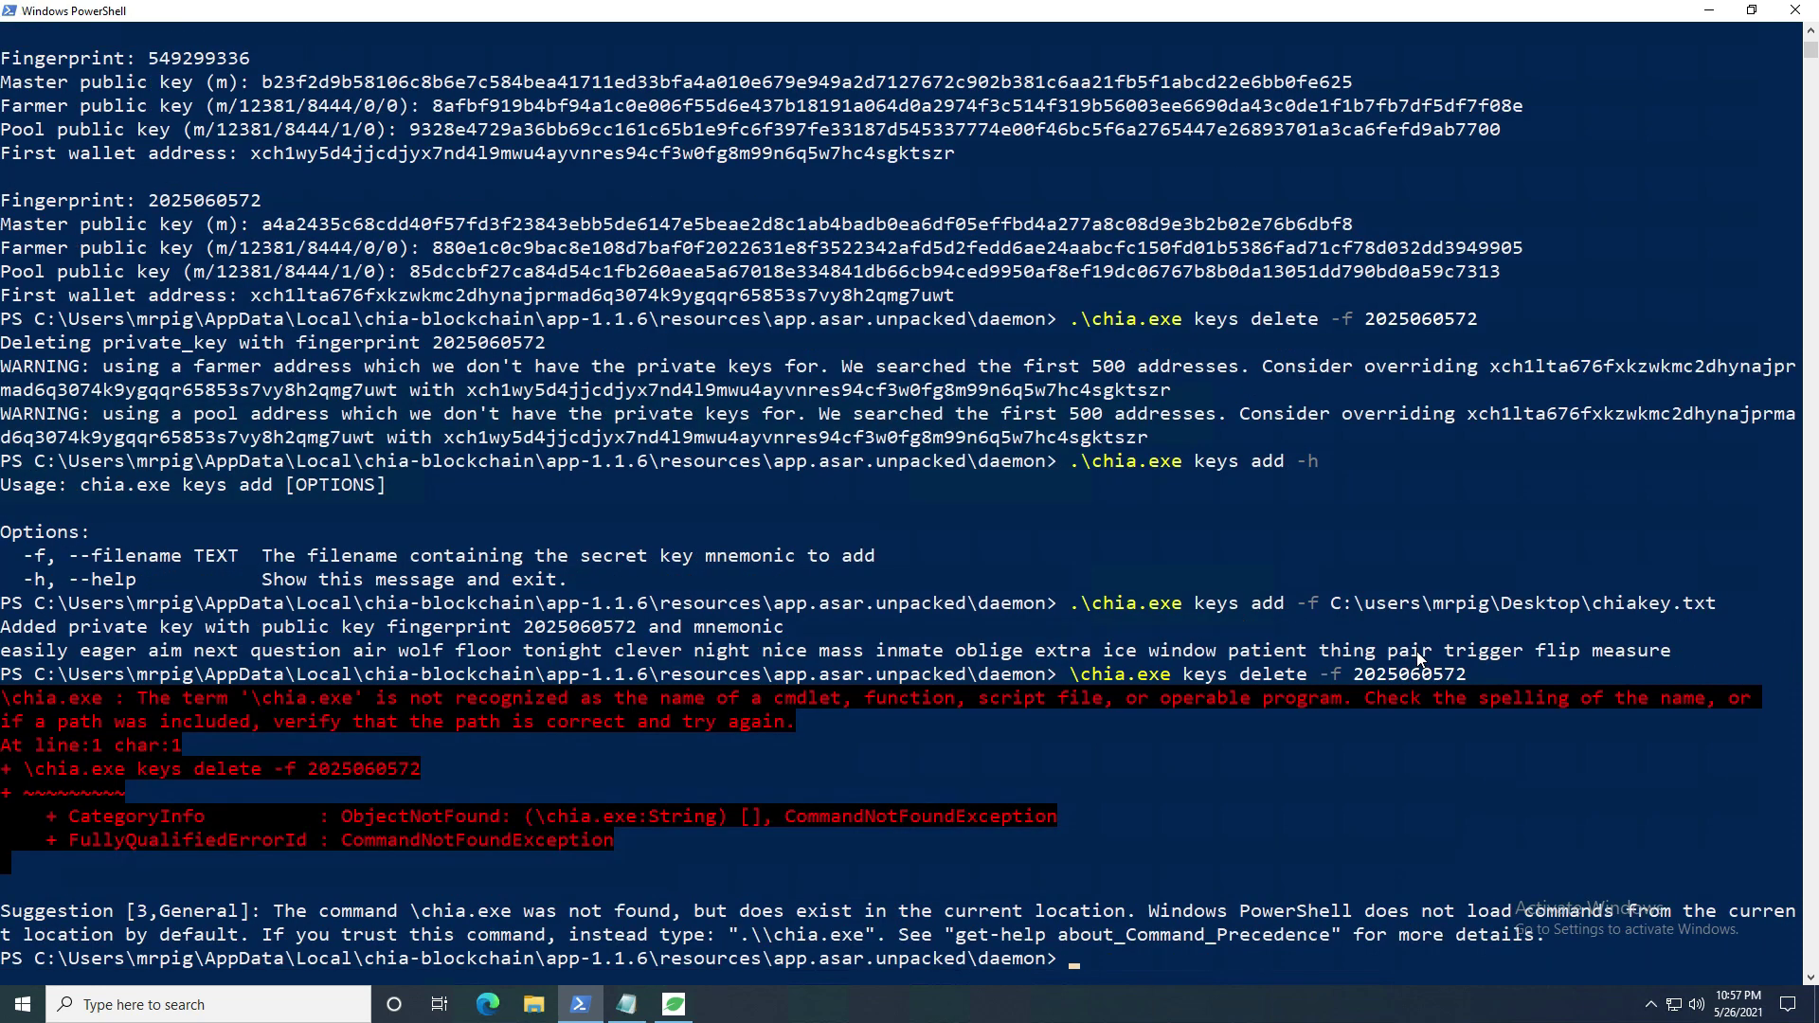
{"action": "key", "text": "Up"}
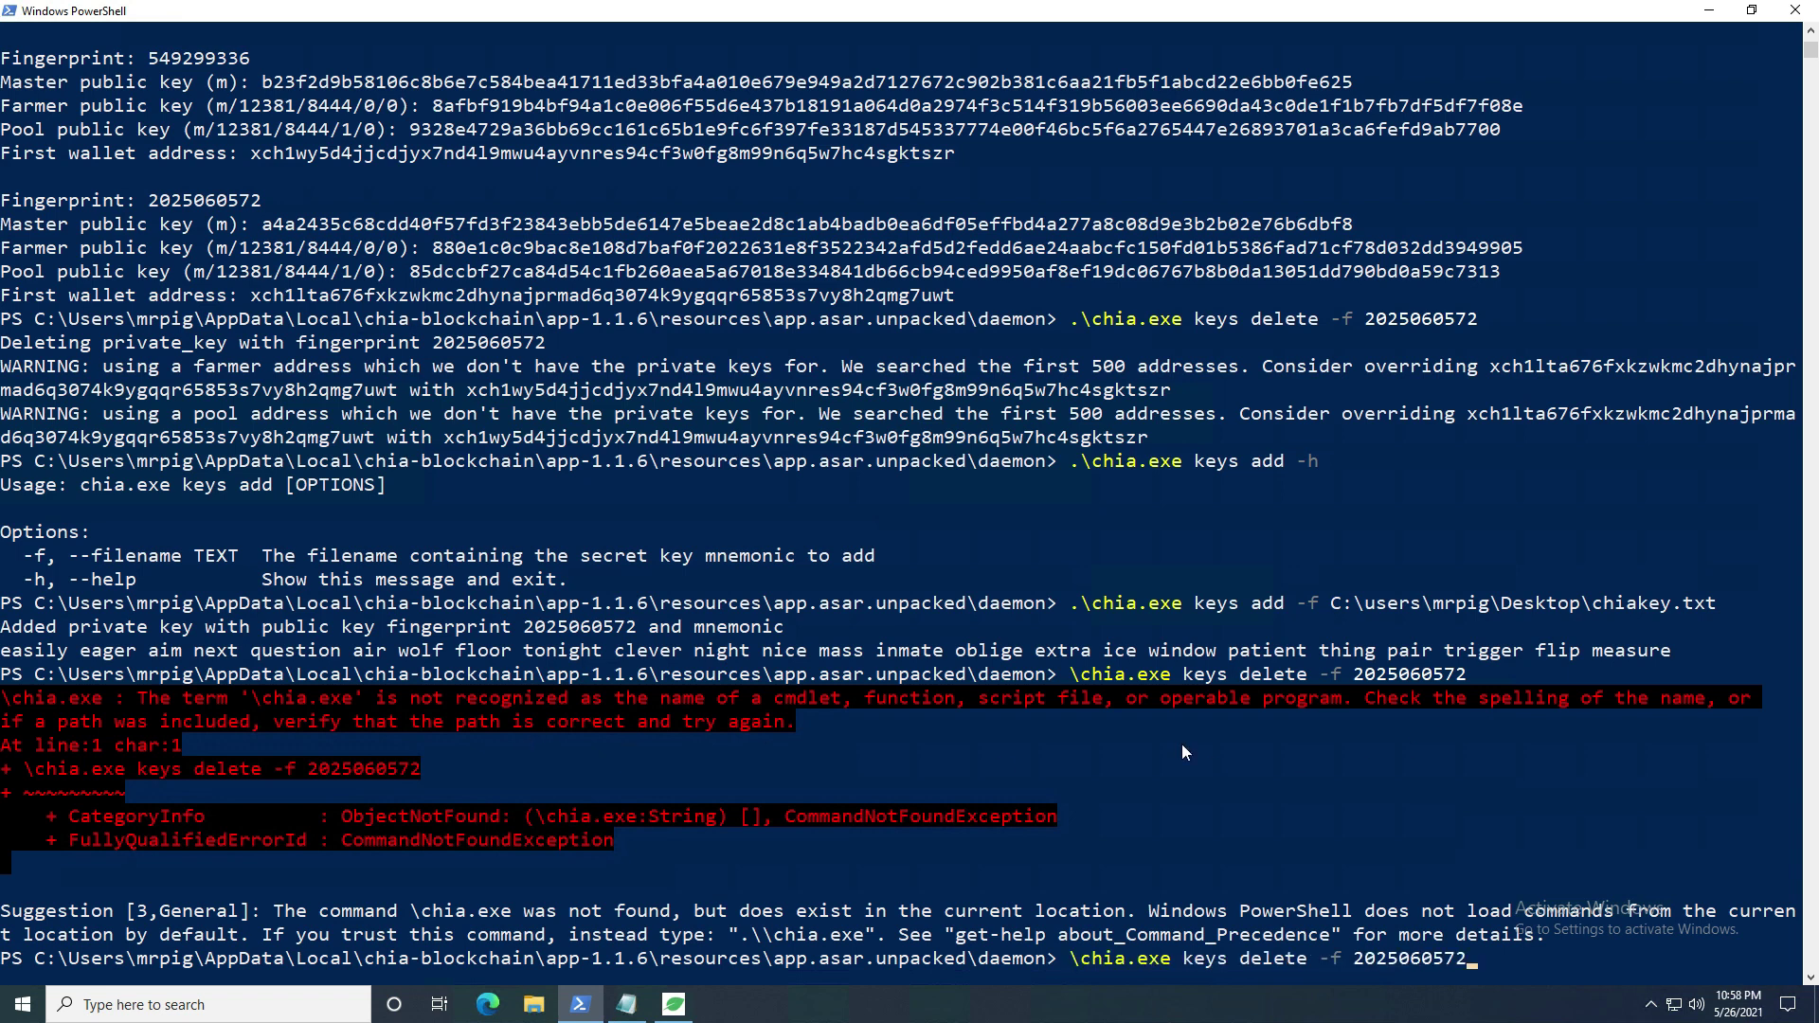
{"action": "type", "text": "."}
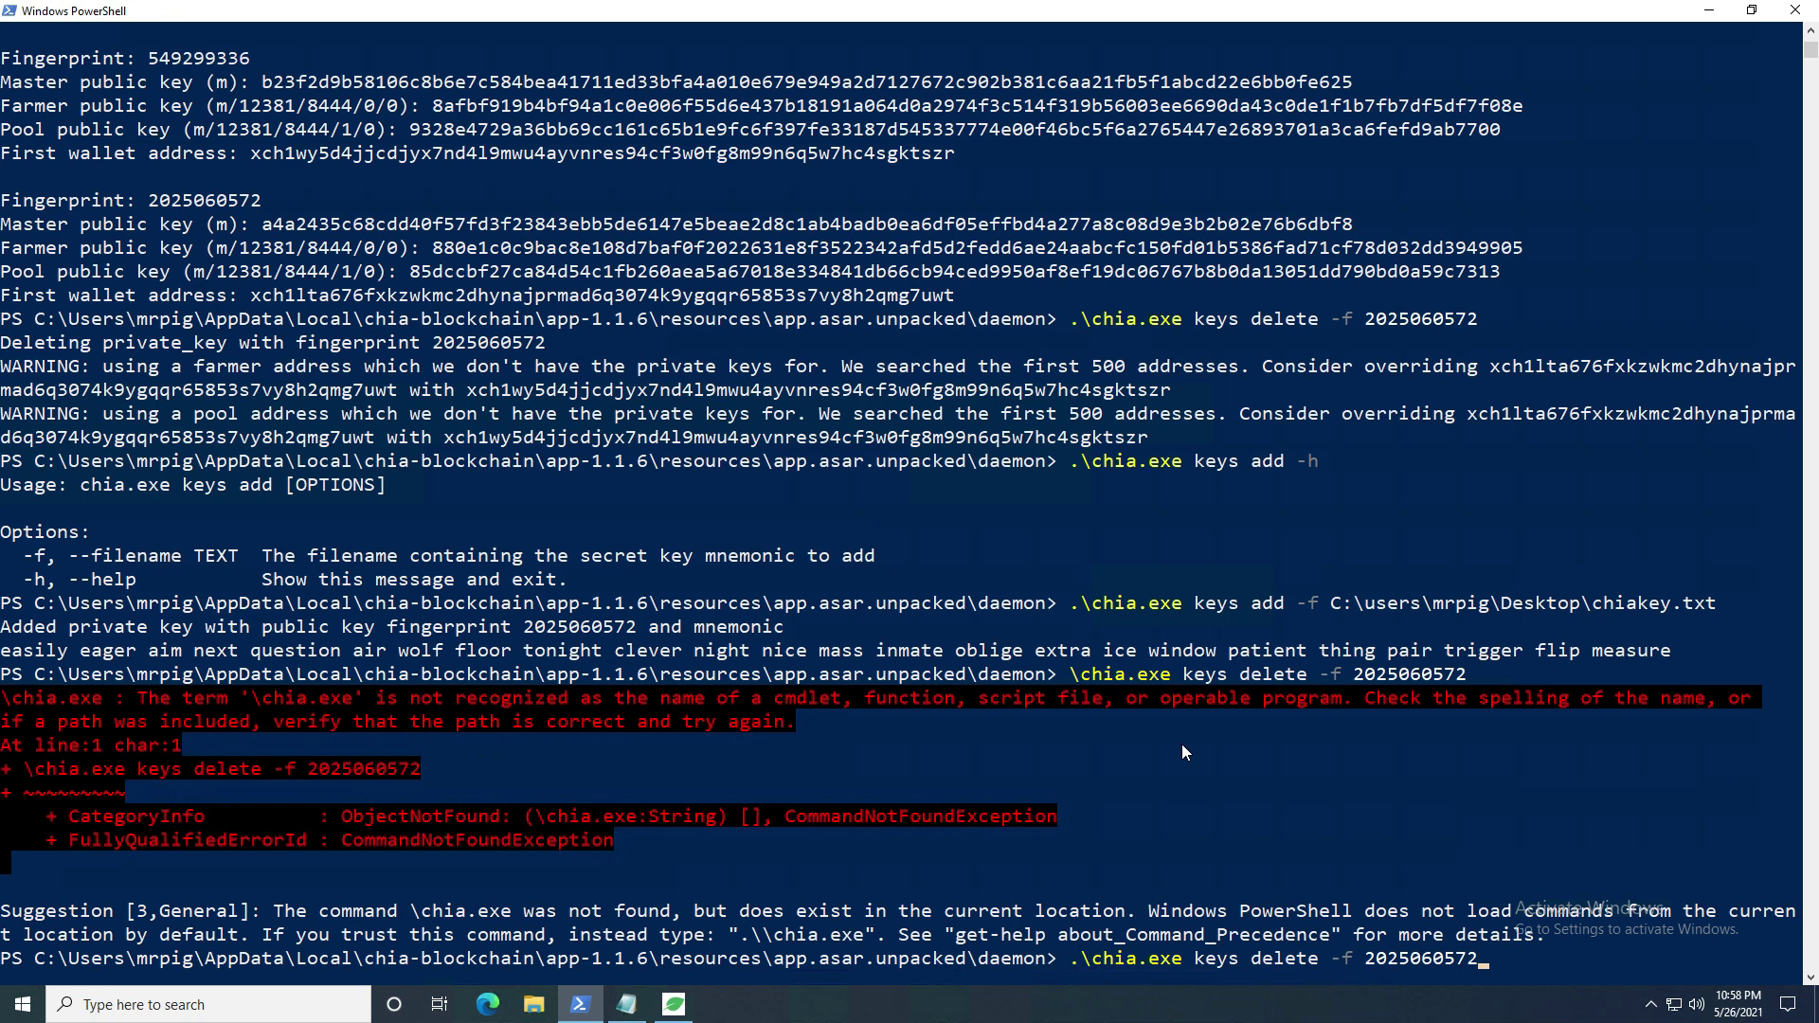
{"action": "key", "text": "Return"}
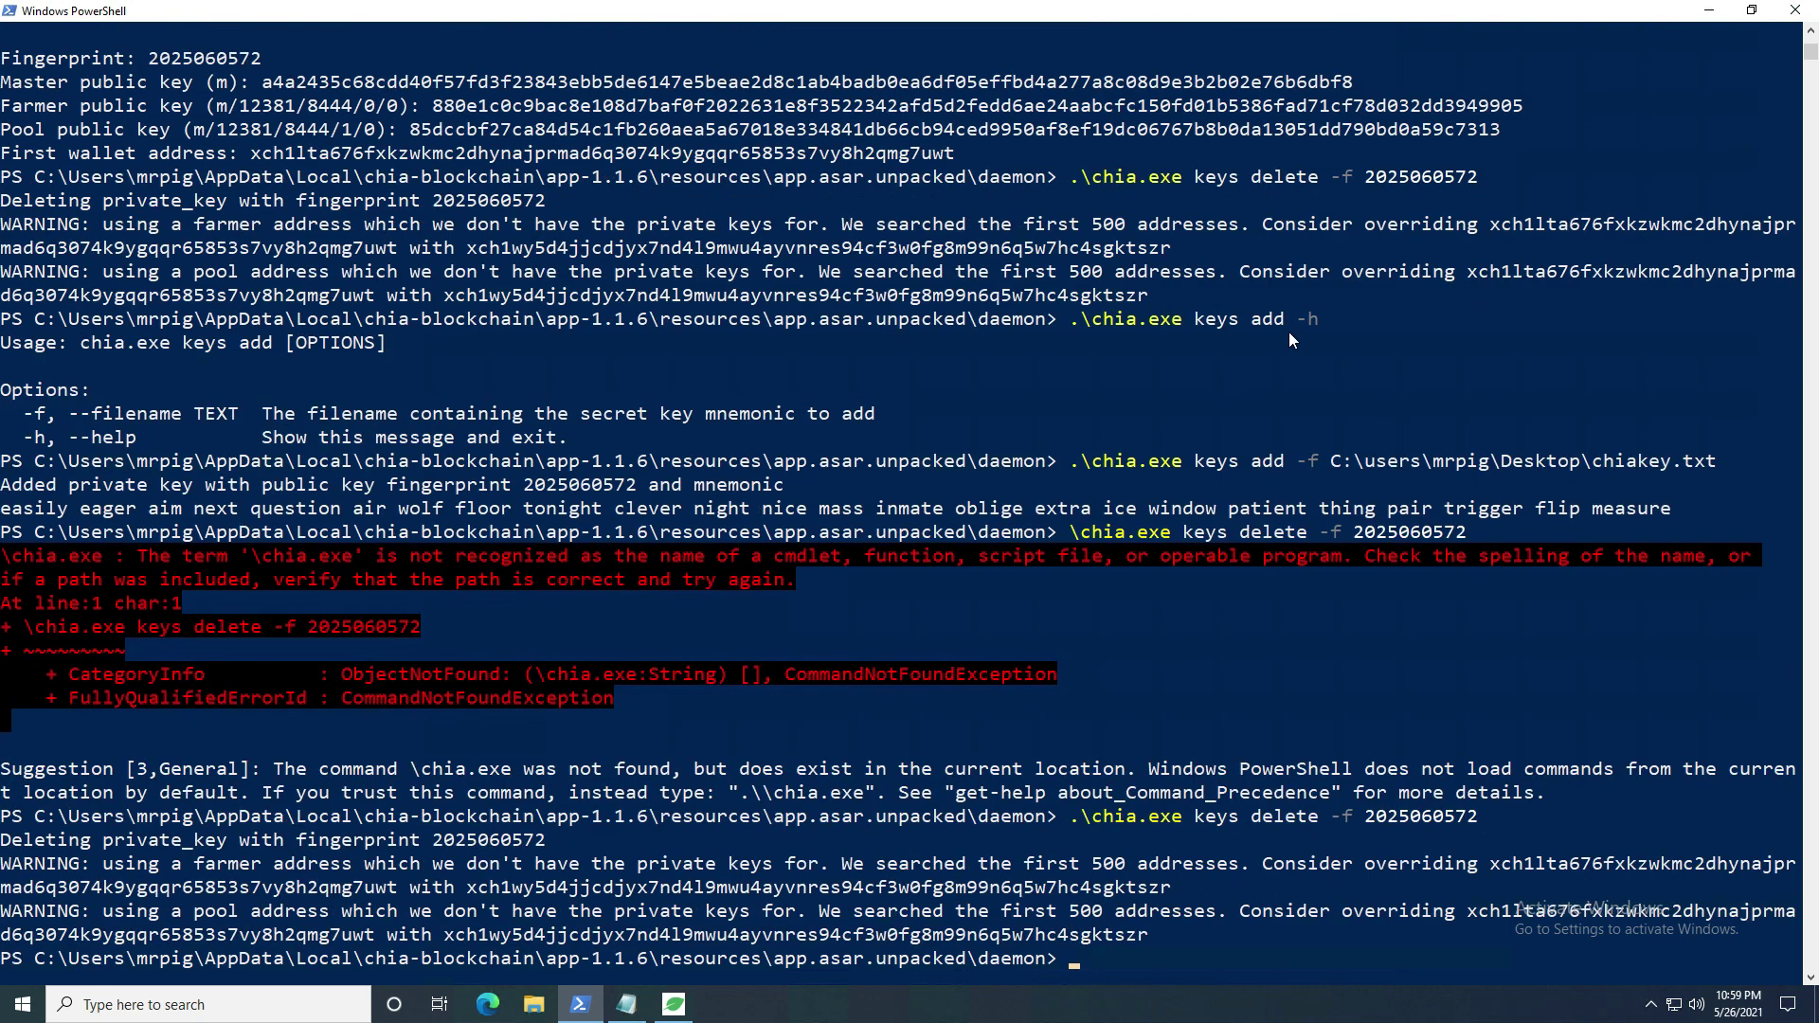
Minimize PowerShell and move the chiakey.txt backup file into the second column of desktop icons
{"action": "left_click", "coordinate": [1707, 11]}
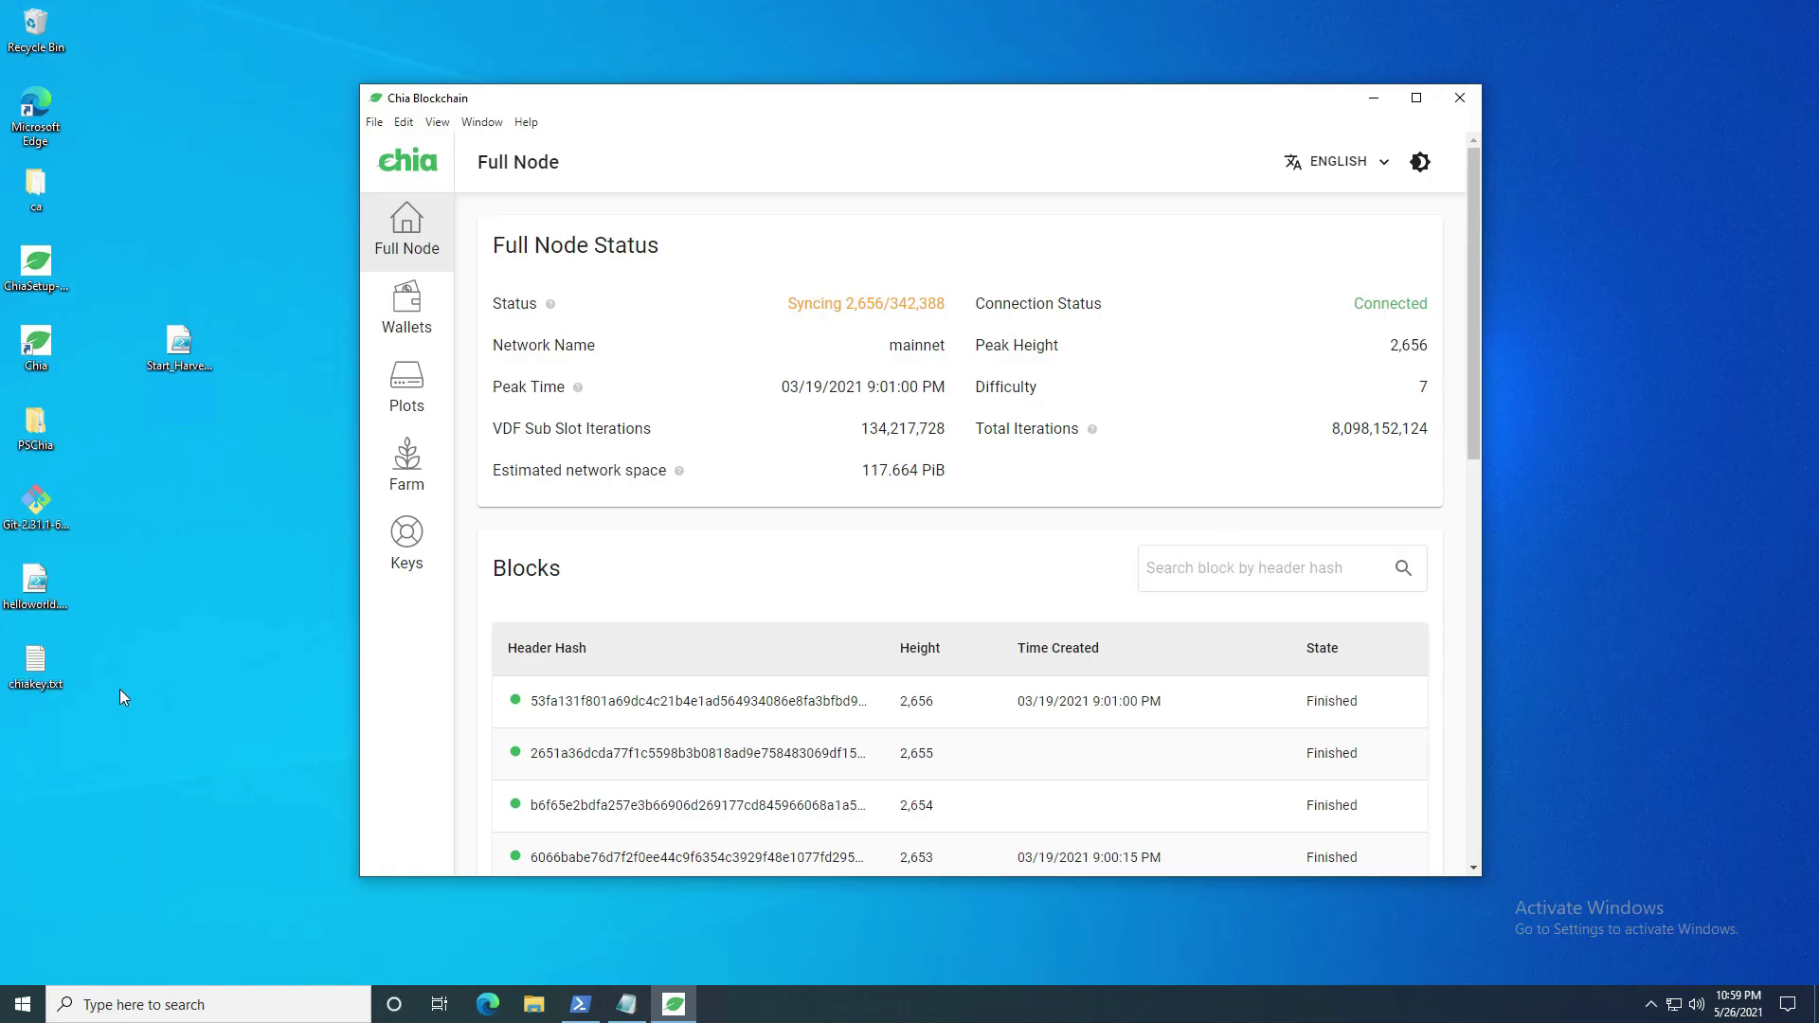
{"action": "left_click", "coordinate": [17, 671]}
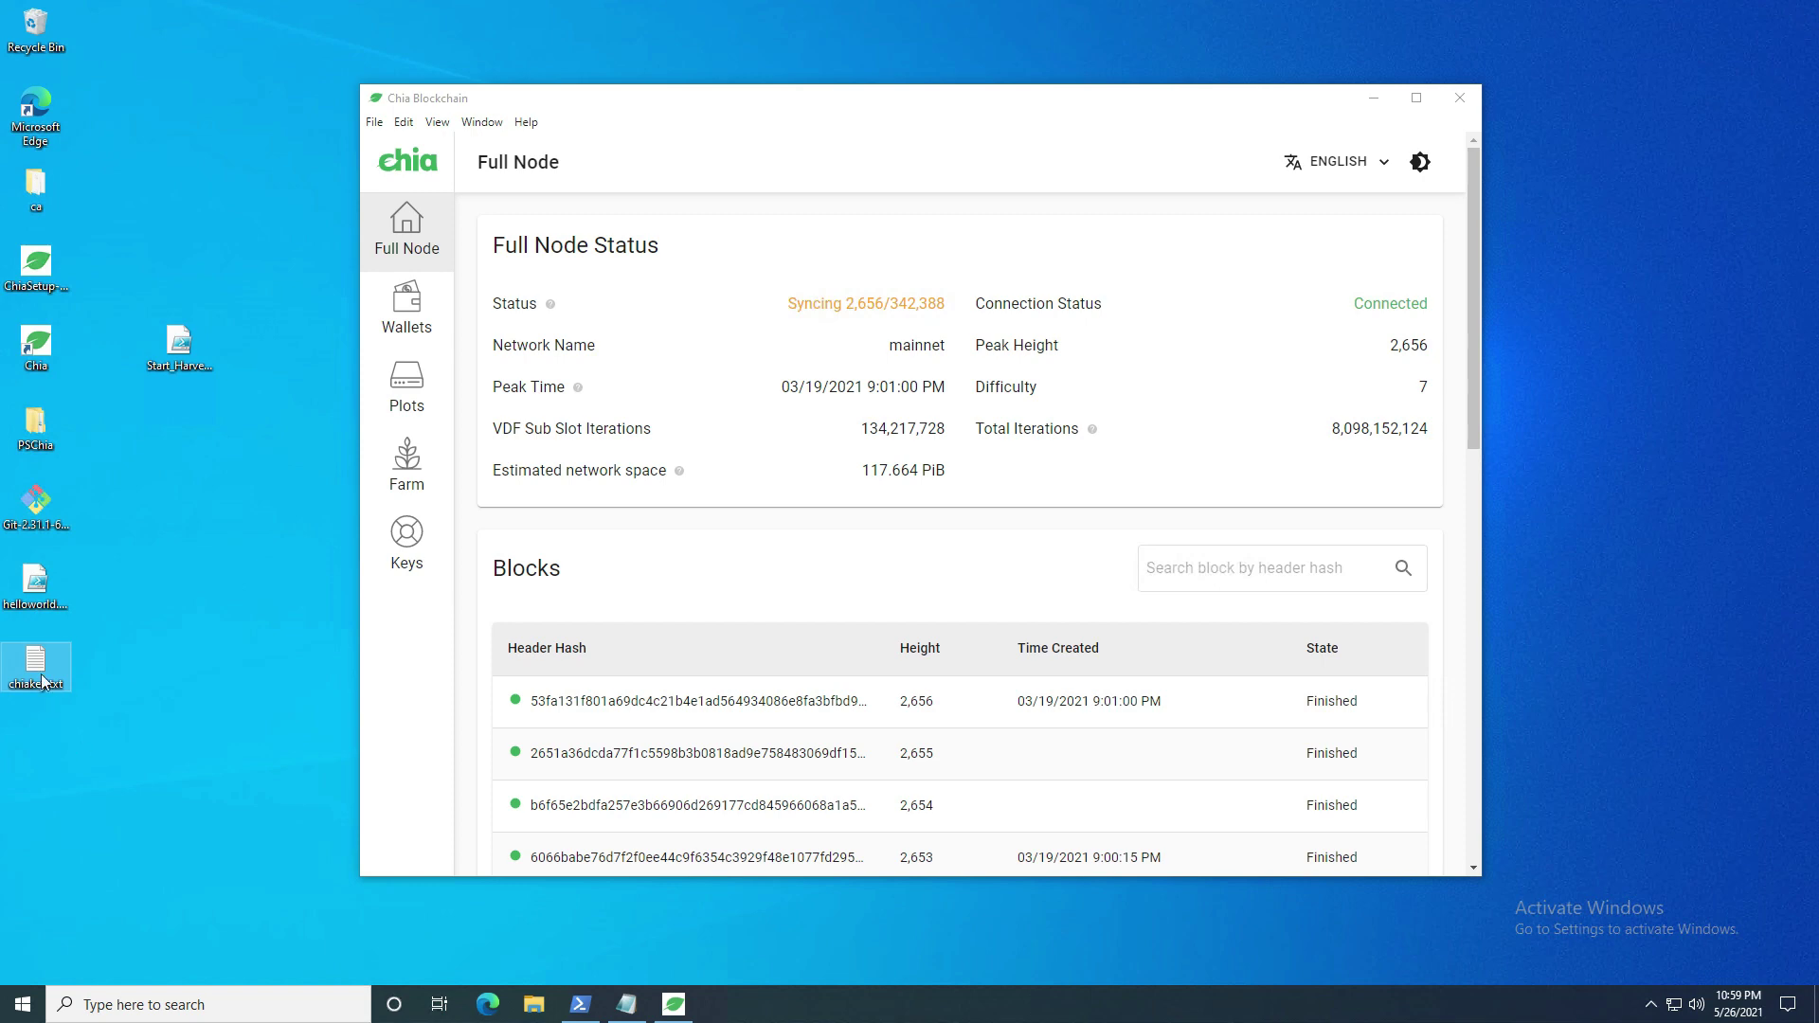
{"action": "left_click_drag", "start_coordinate": [28, 665], "coordinate": [174, 665]}
{"action": "left_click_drag", "start_coordinate": [120, 577], "coordinate": [248, 746]}
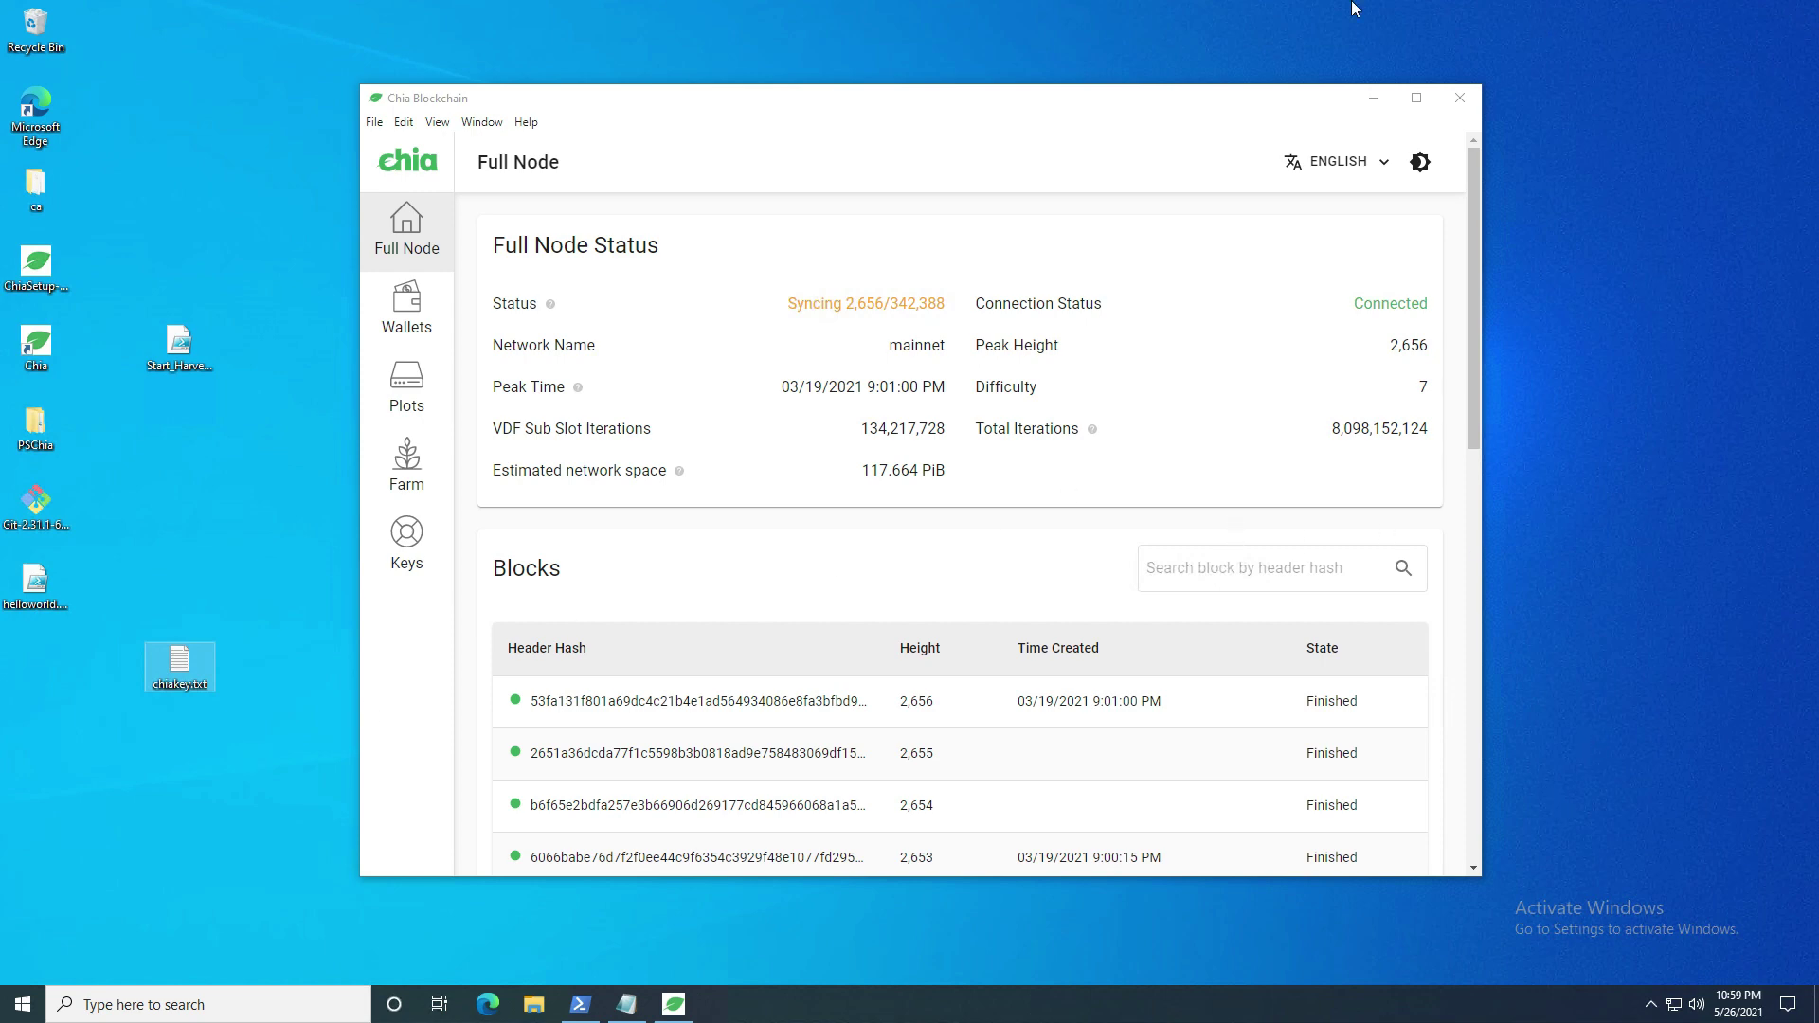
{"action": "left_click_drag", "start_coordinate": [1144, 108], "coordinate": [1268, 98]}
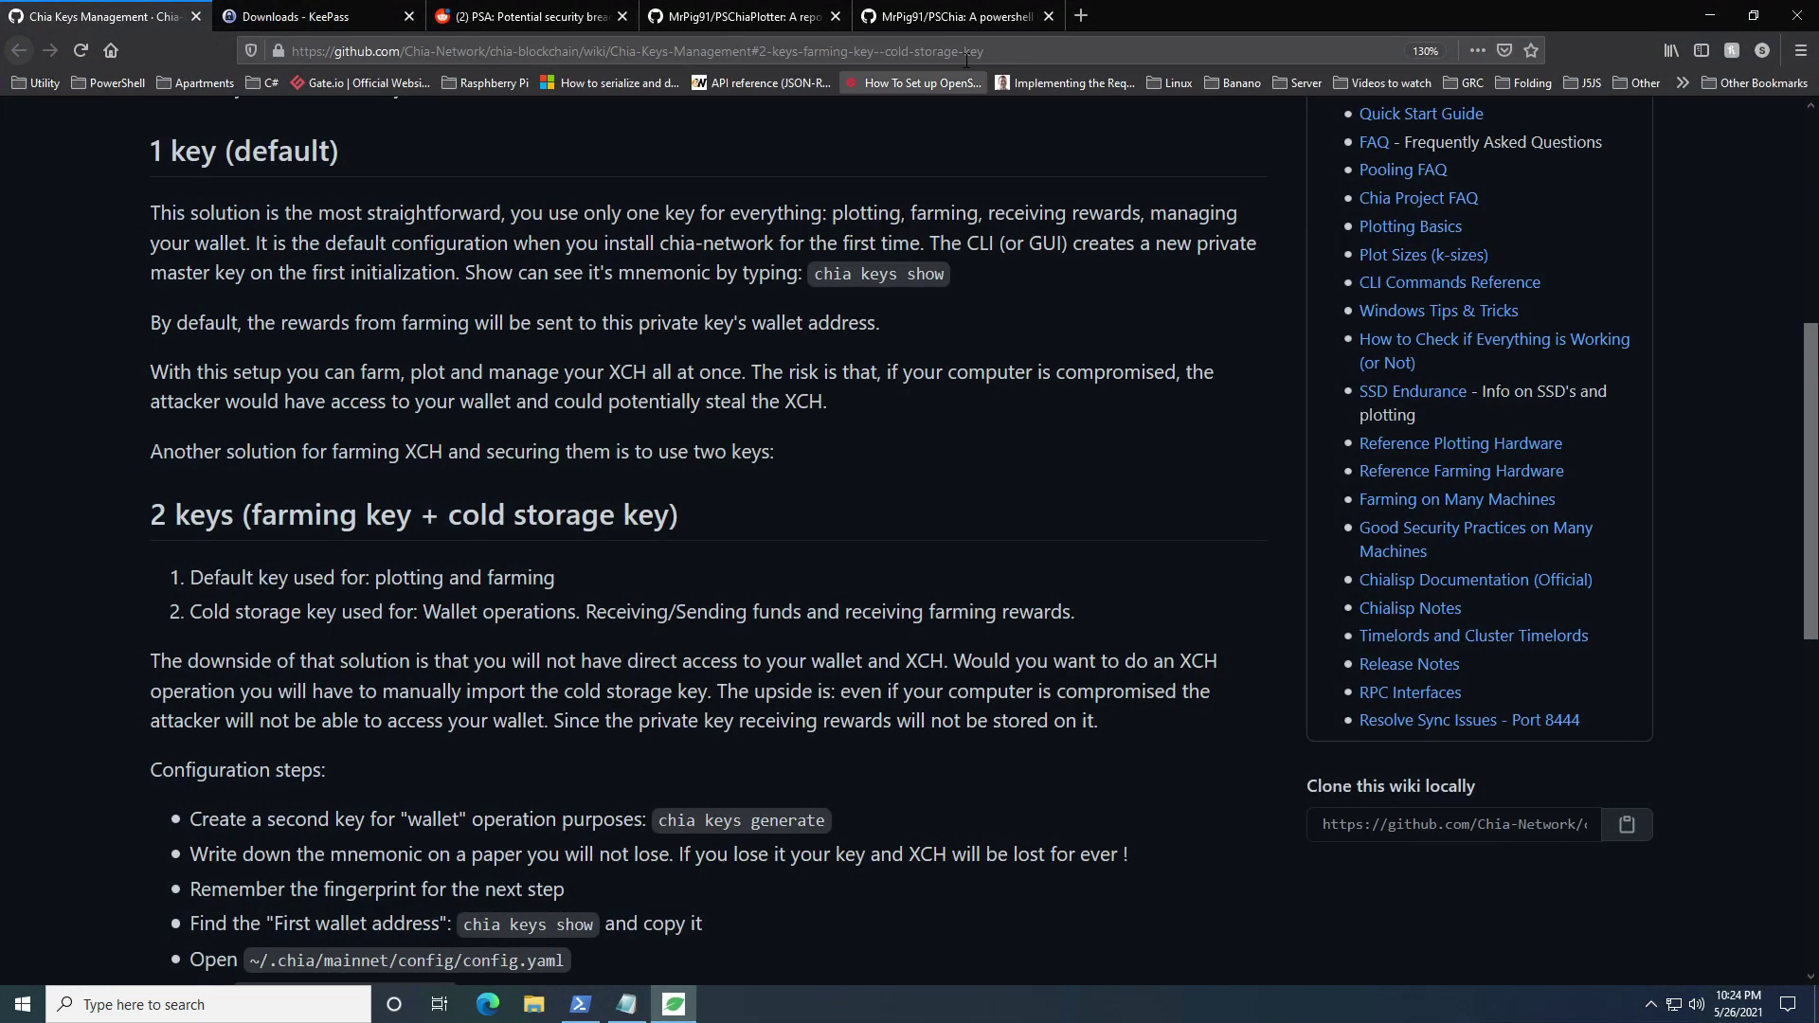
Examine the two-key setup (farming key + cold storage key) and its configuration steps on the Chia Keys Management wiki page
{"action": "left_click", "coordinate": [898, 50]}
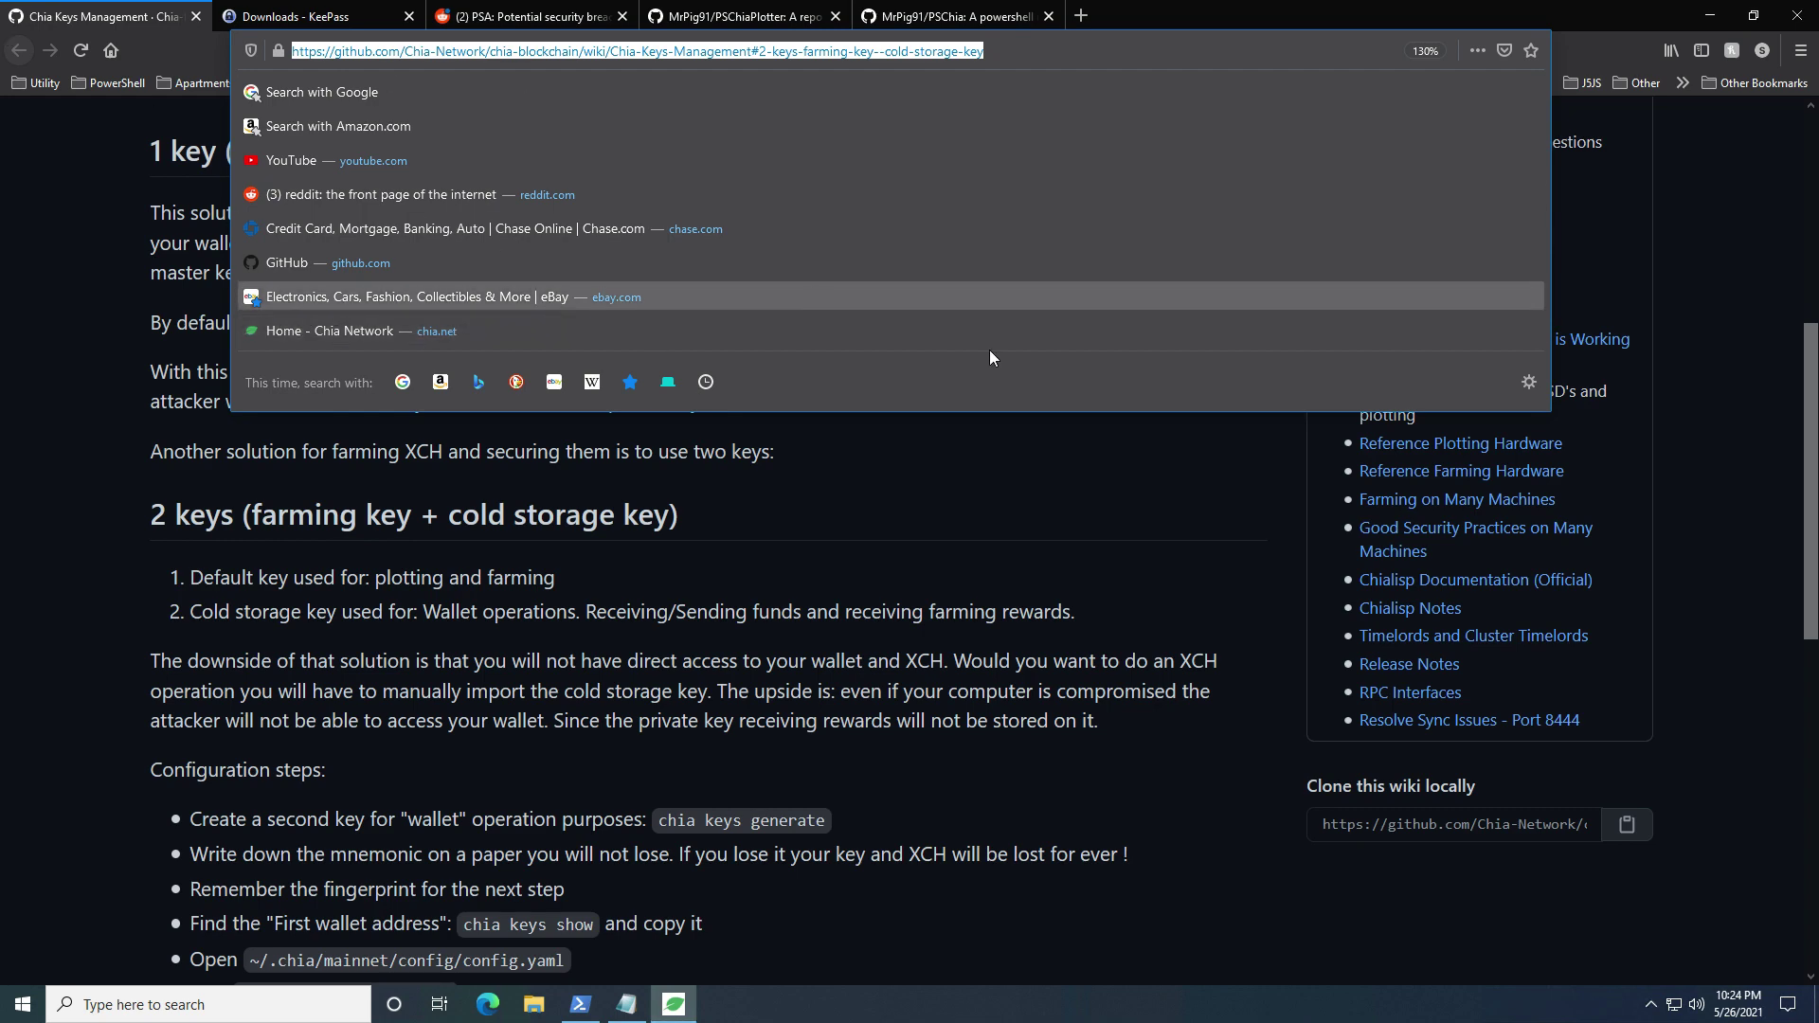
{"action": "left_click", "coordinate": [1057, 588]}
{"action": "scroll", "coordinate": [1044, 587], "scroll_direction": "down", "scroll_amount": 2}
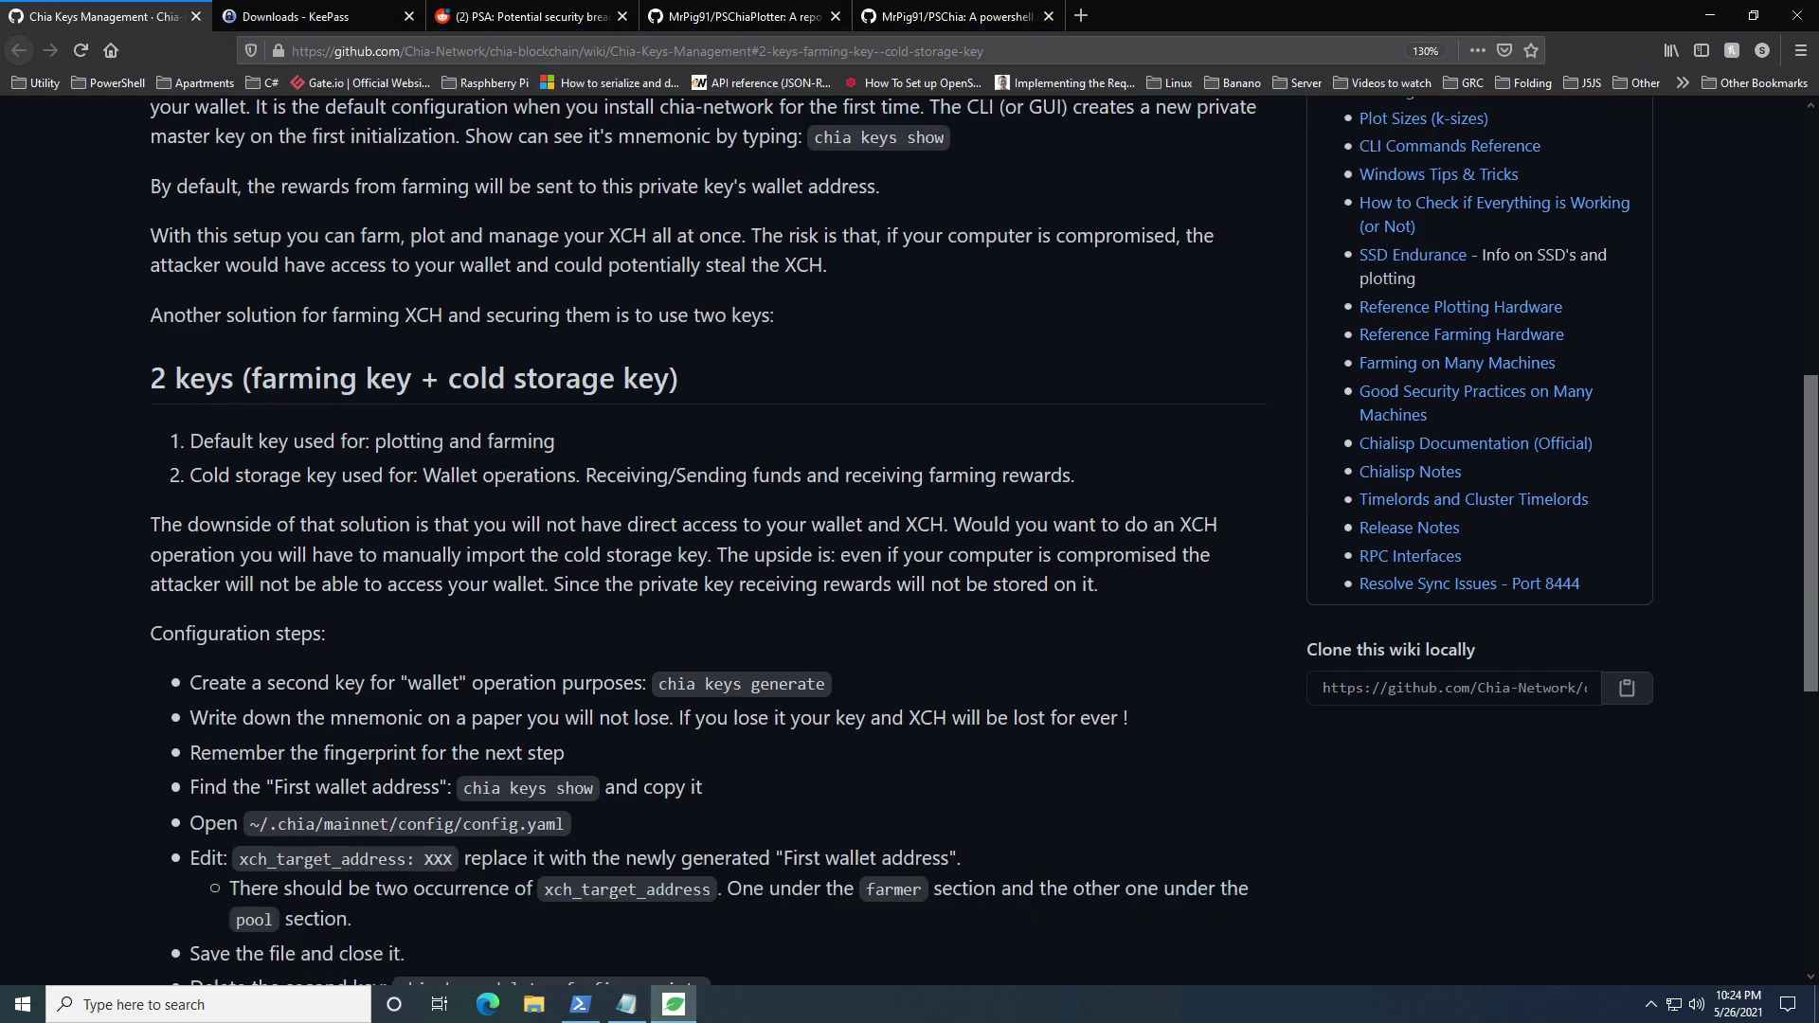
{"action": "left_click", "coordinate": [137, 379]}
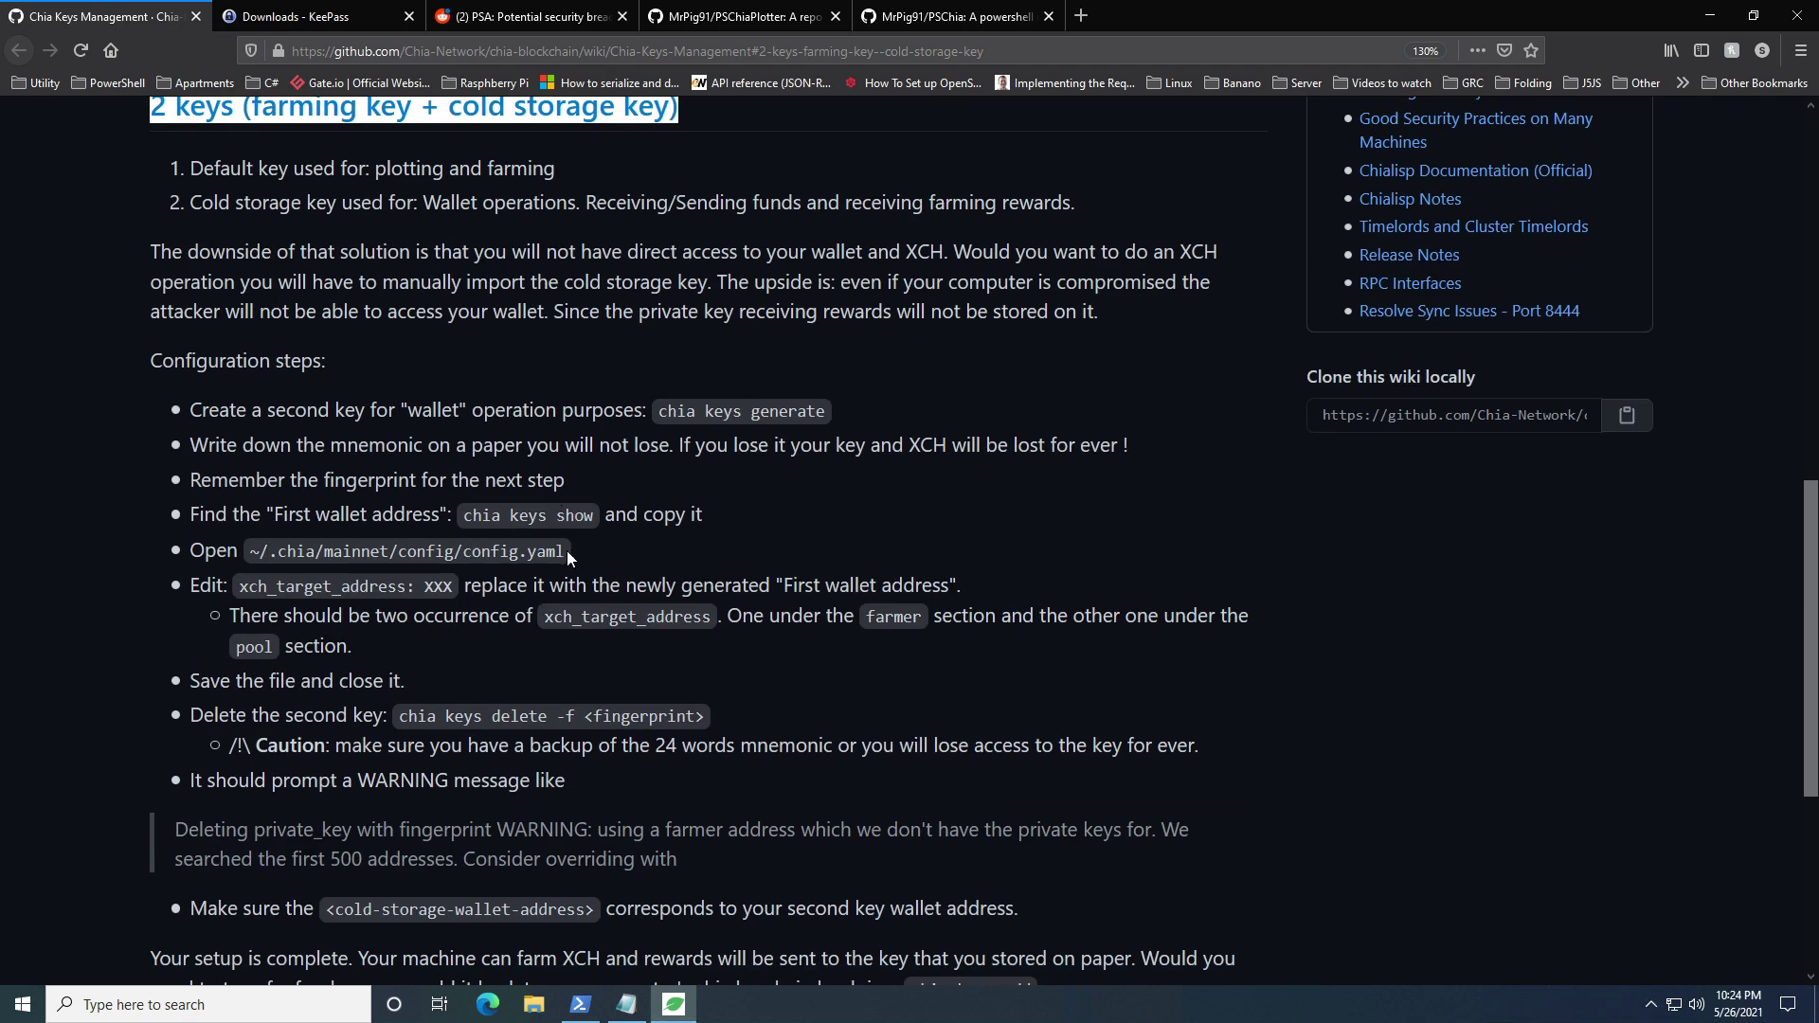
{"action": "left_click_drag", "start_coordinate": [567, 550], "coordinate": [261, 552]}
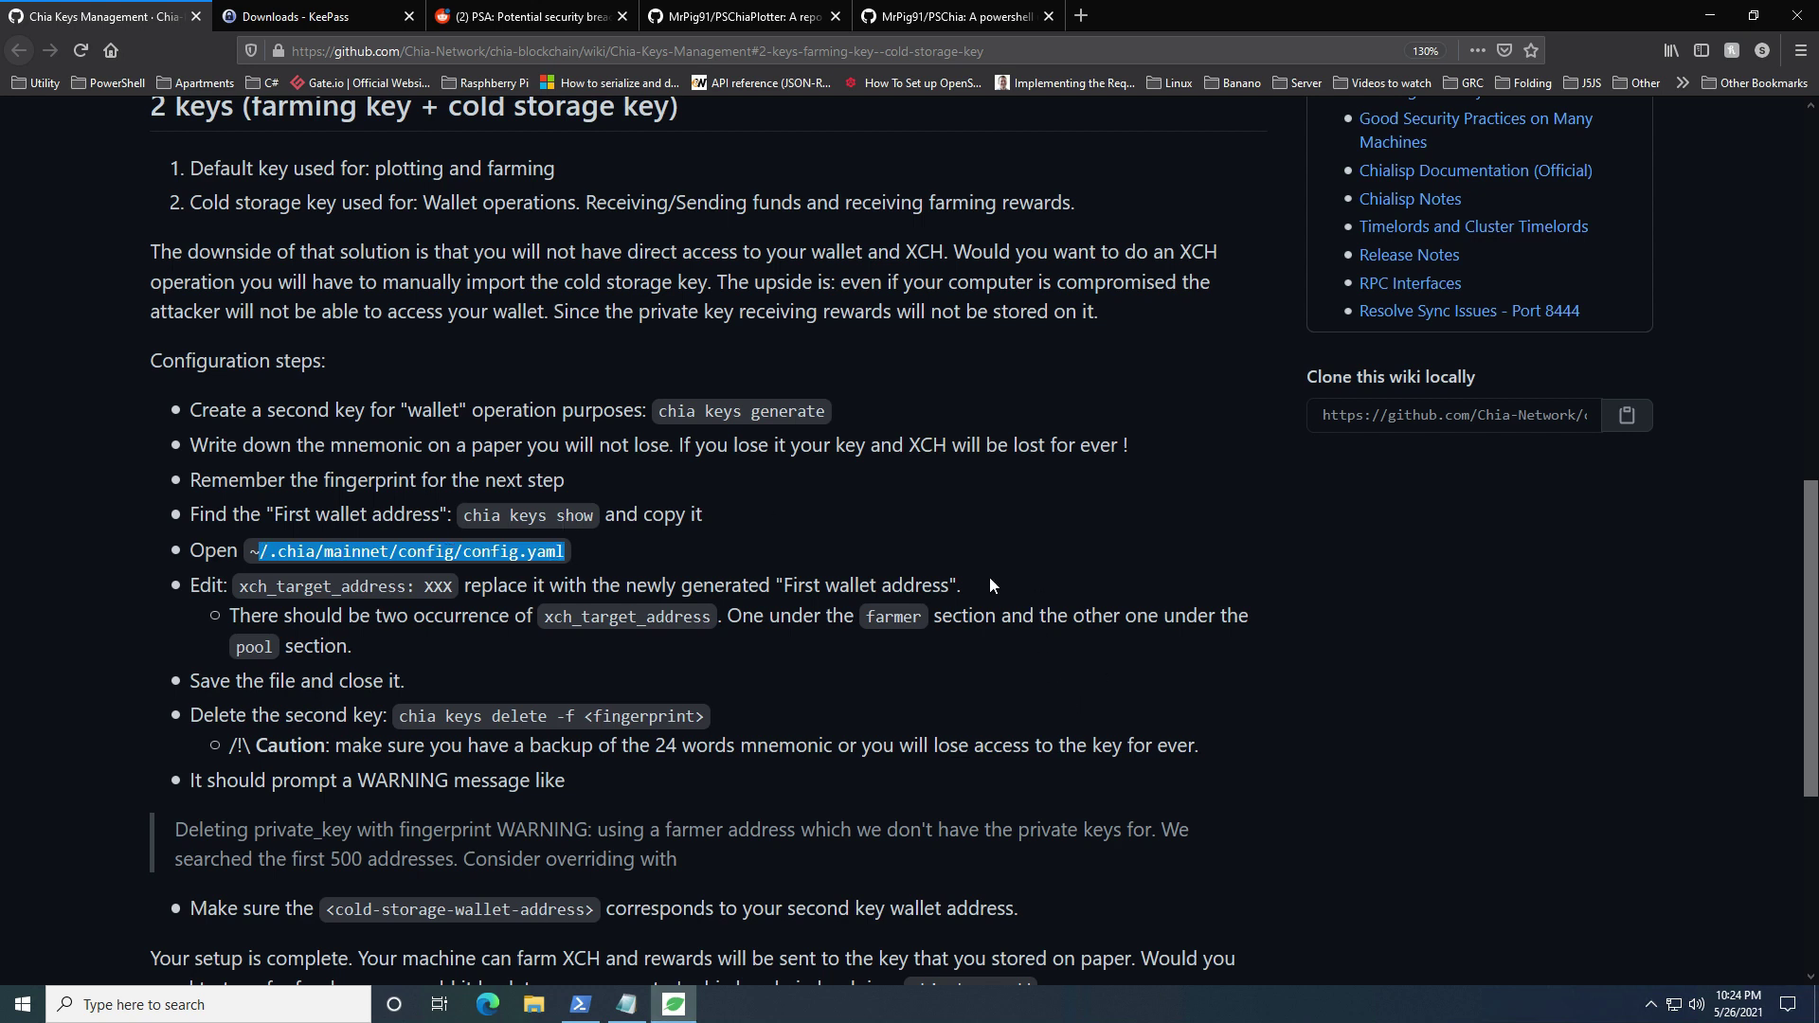
{"action": "left_click_drag", "start_coordinate": [566, 552], "coordinate": [463, 553]}
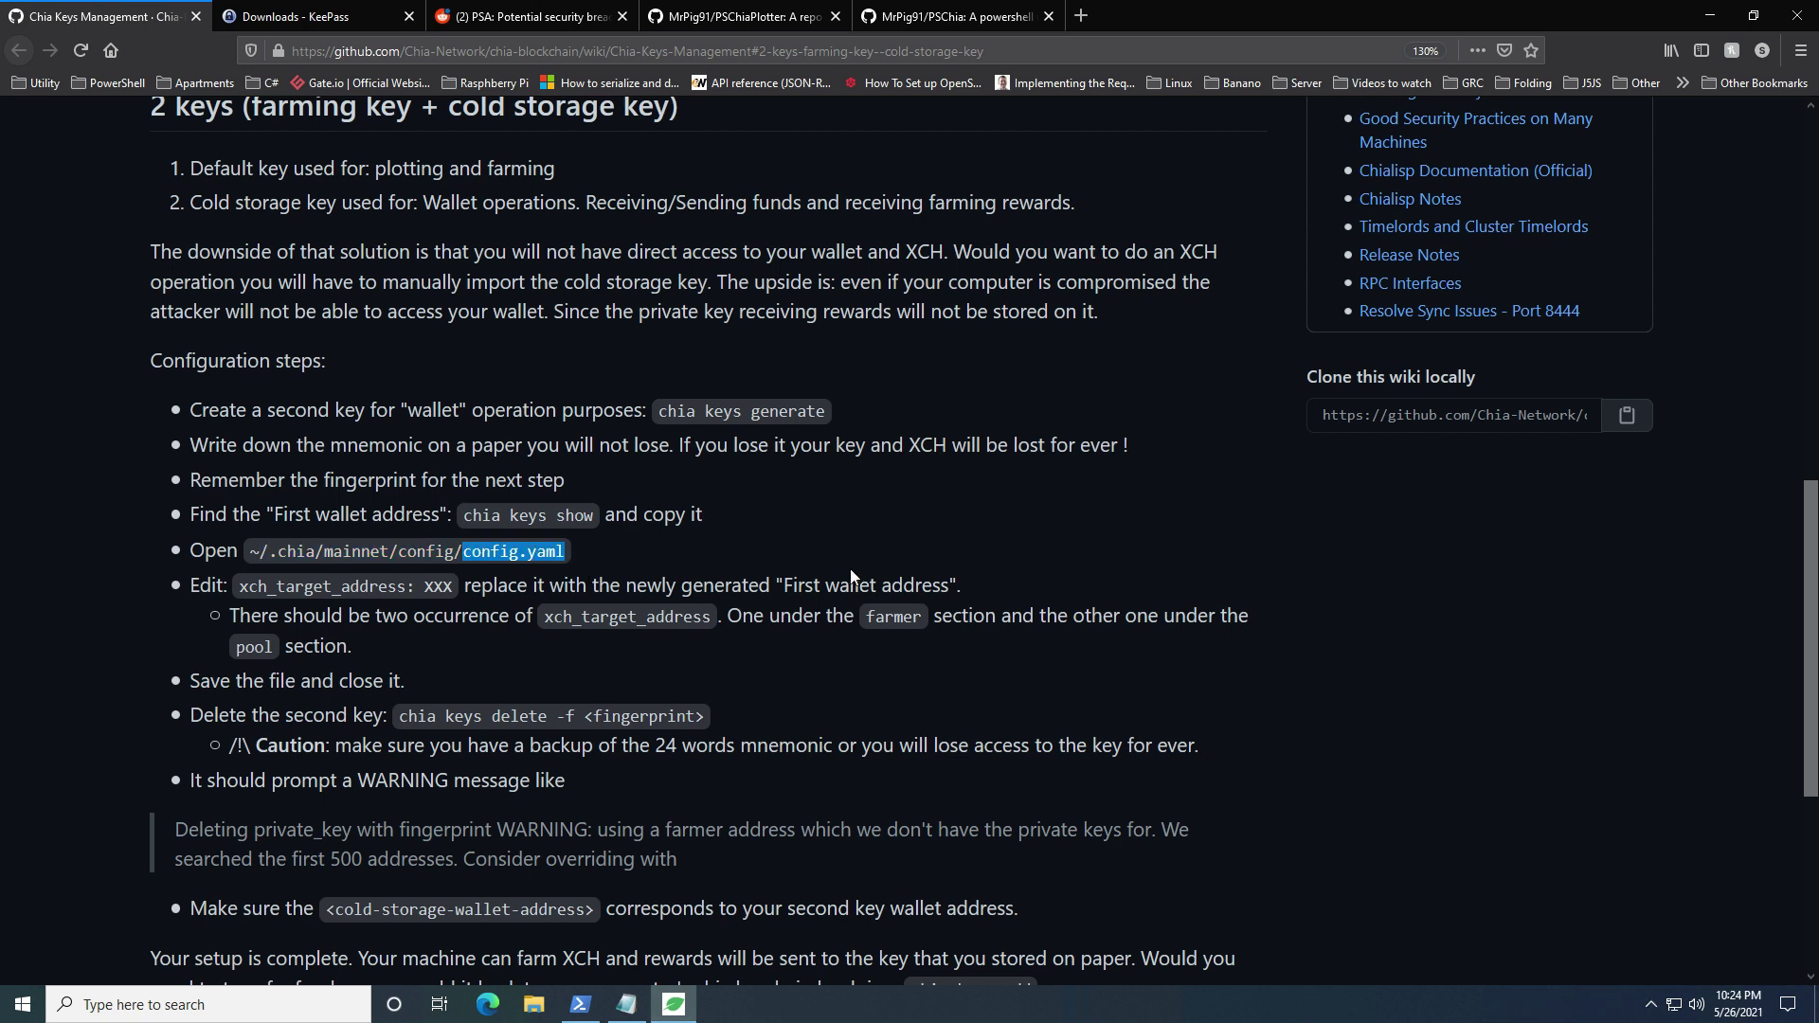
{"action": "scroll", "coordinate": [850, 578], "scroll_direction": "down", "scroll_amount": 2}
{"action": "scroll", "coordinate": [581, 638], "scroll_direction": "down", "scroll_amount": 2}
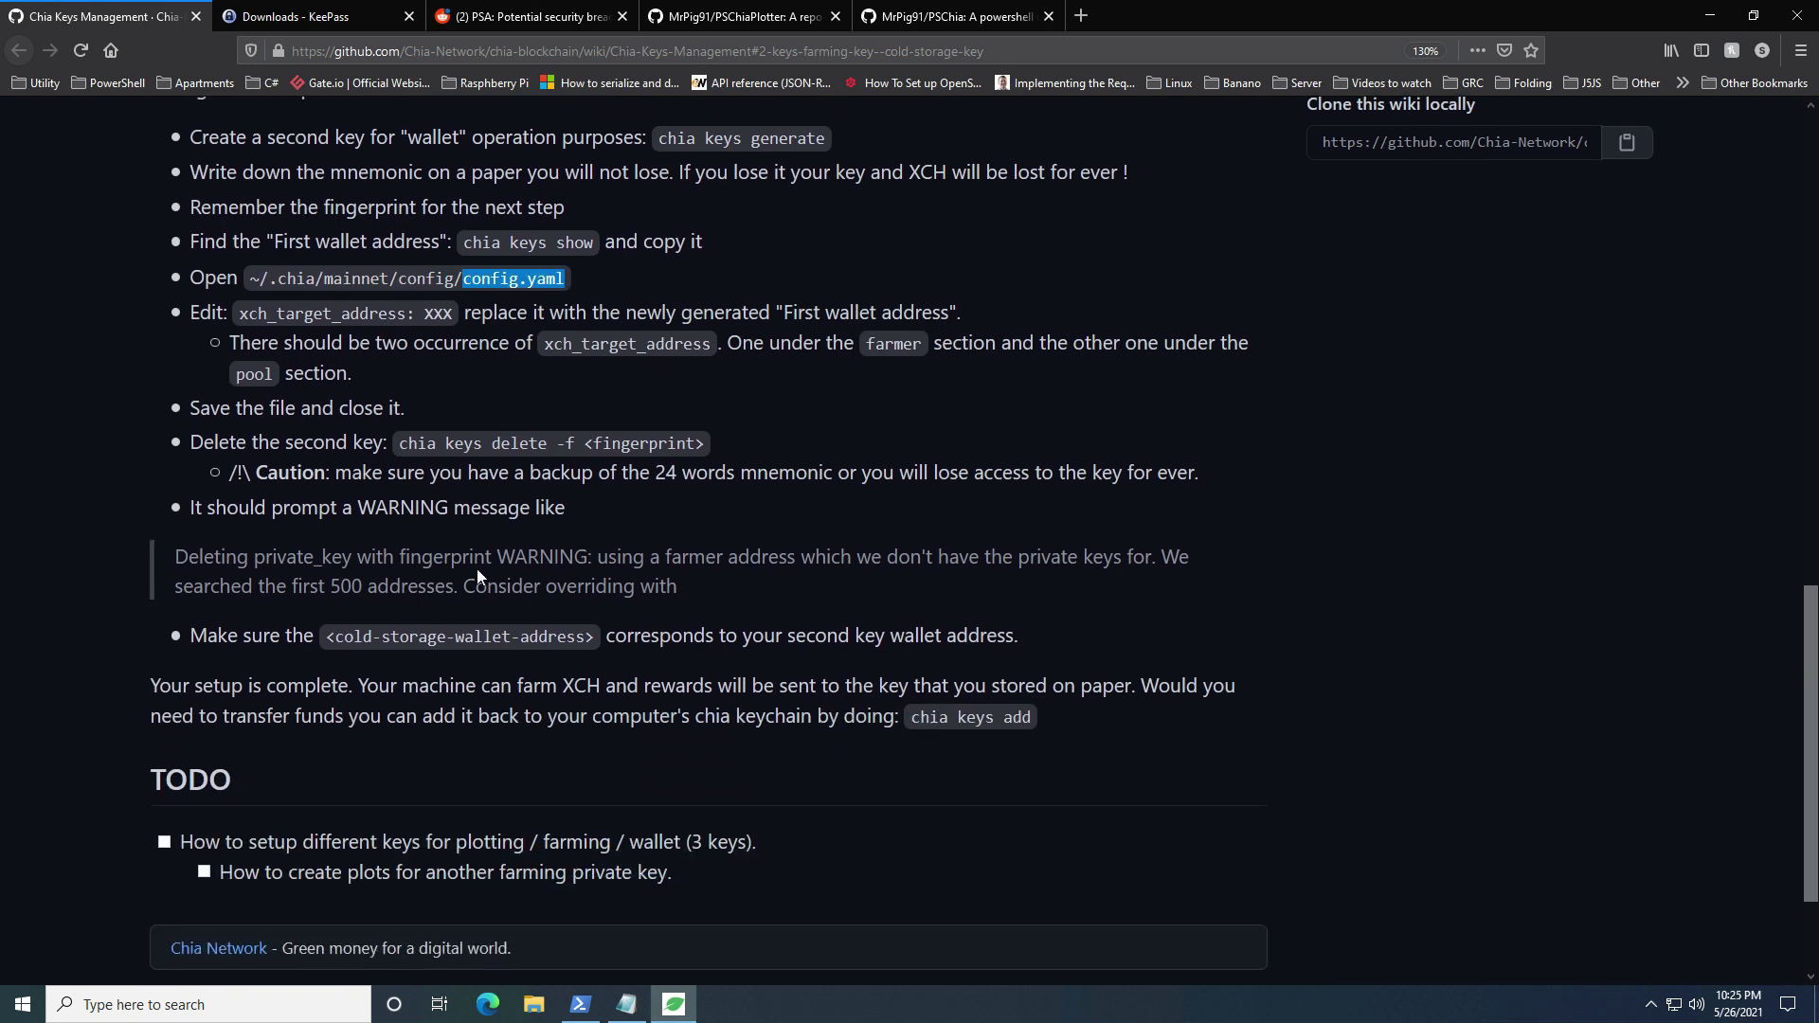
{"action": "left_click_drag", "start_coordinate": [1052, 649], "coordinate": [178, 145]}
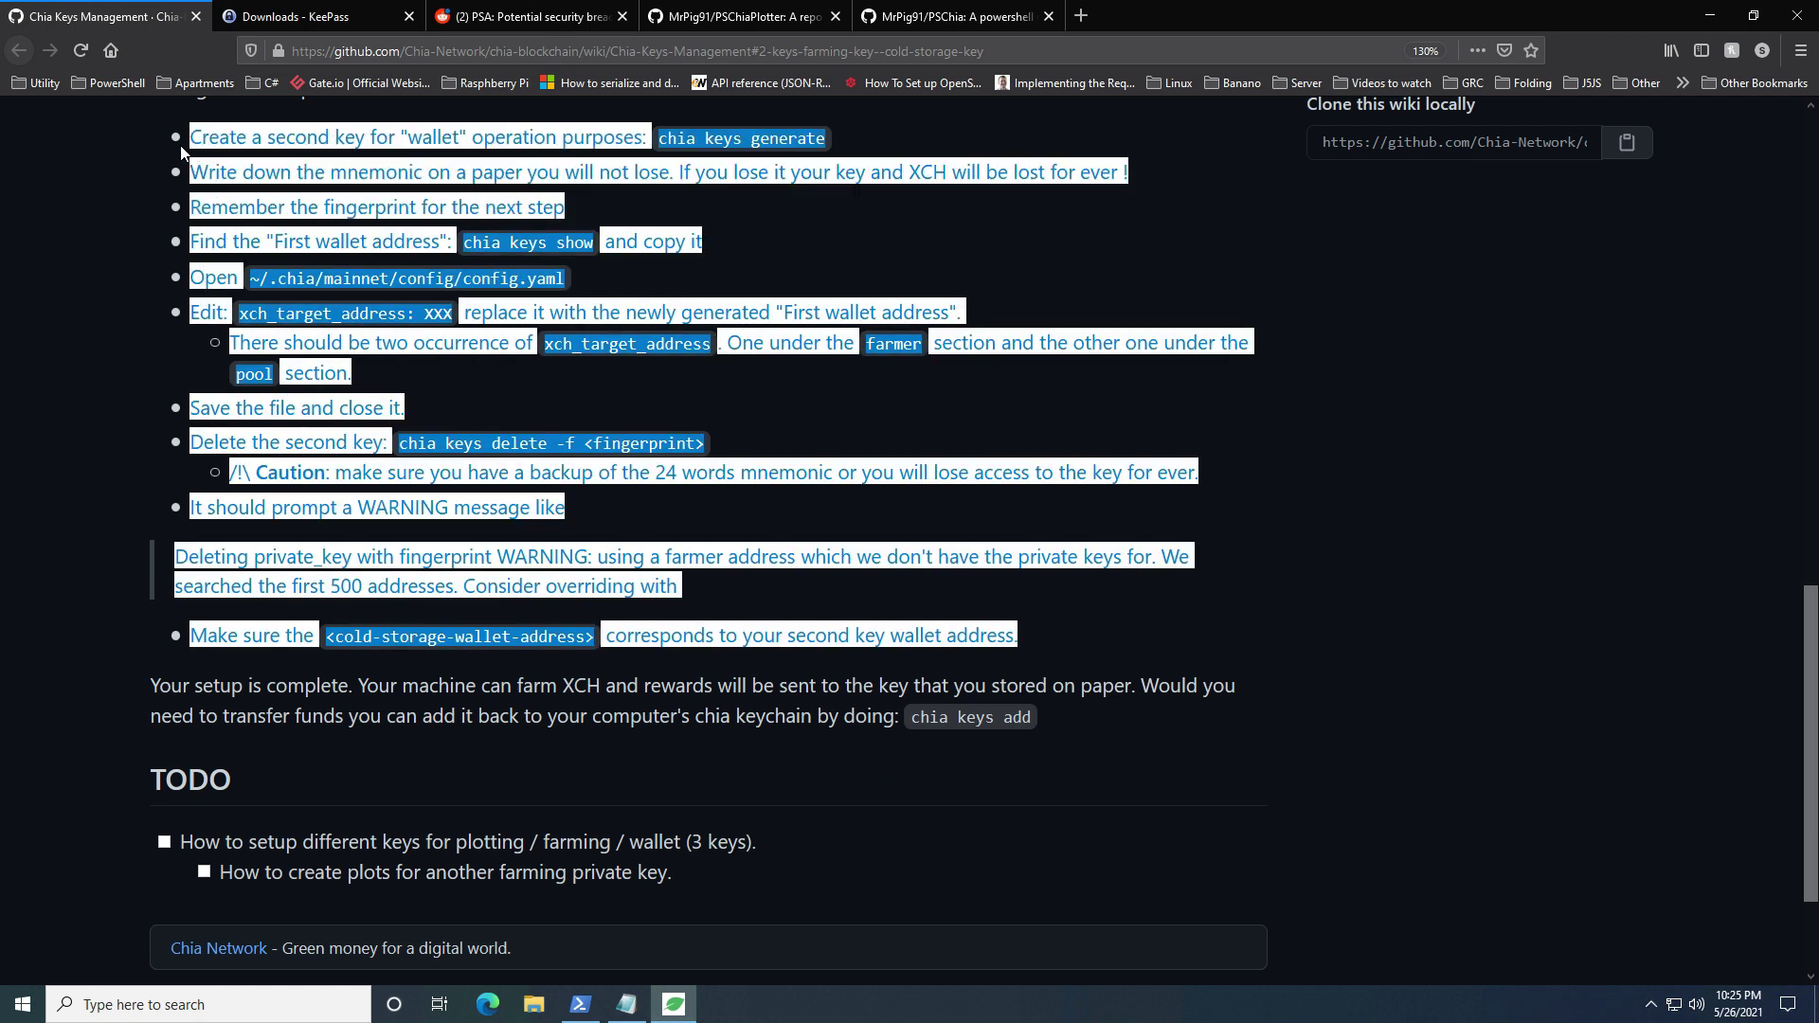
{"action": "left_click", "coordinate": [1389, 499]}
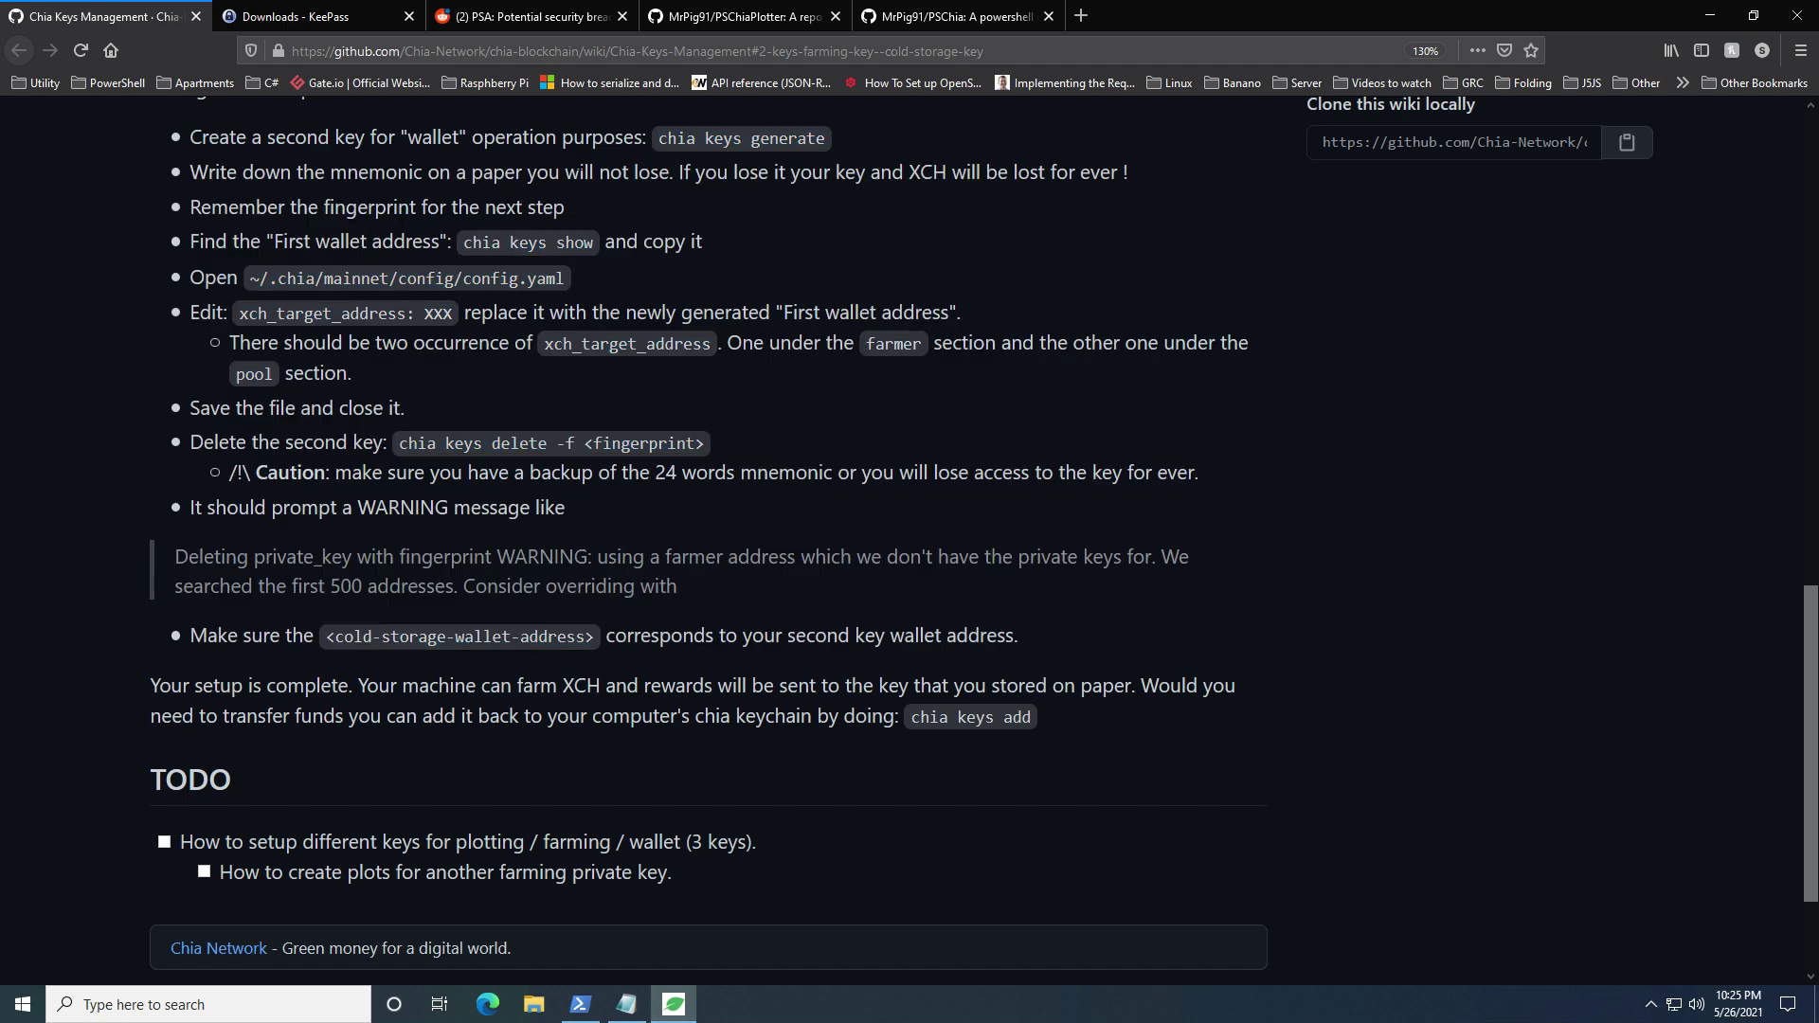
Look over the KeePass downloads page, including the Windows installers and the contributed/unofficial KeePass ports
{"action": "left_click", "coordinate": [299, 19]}
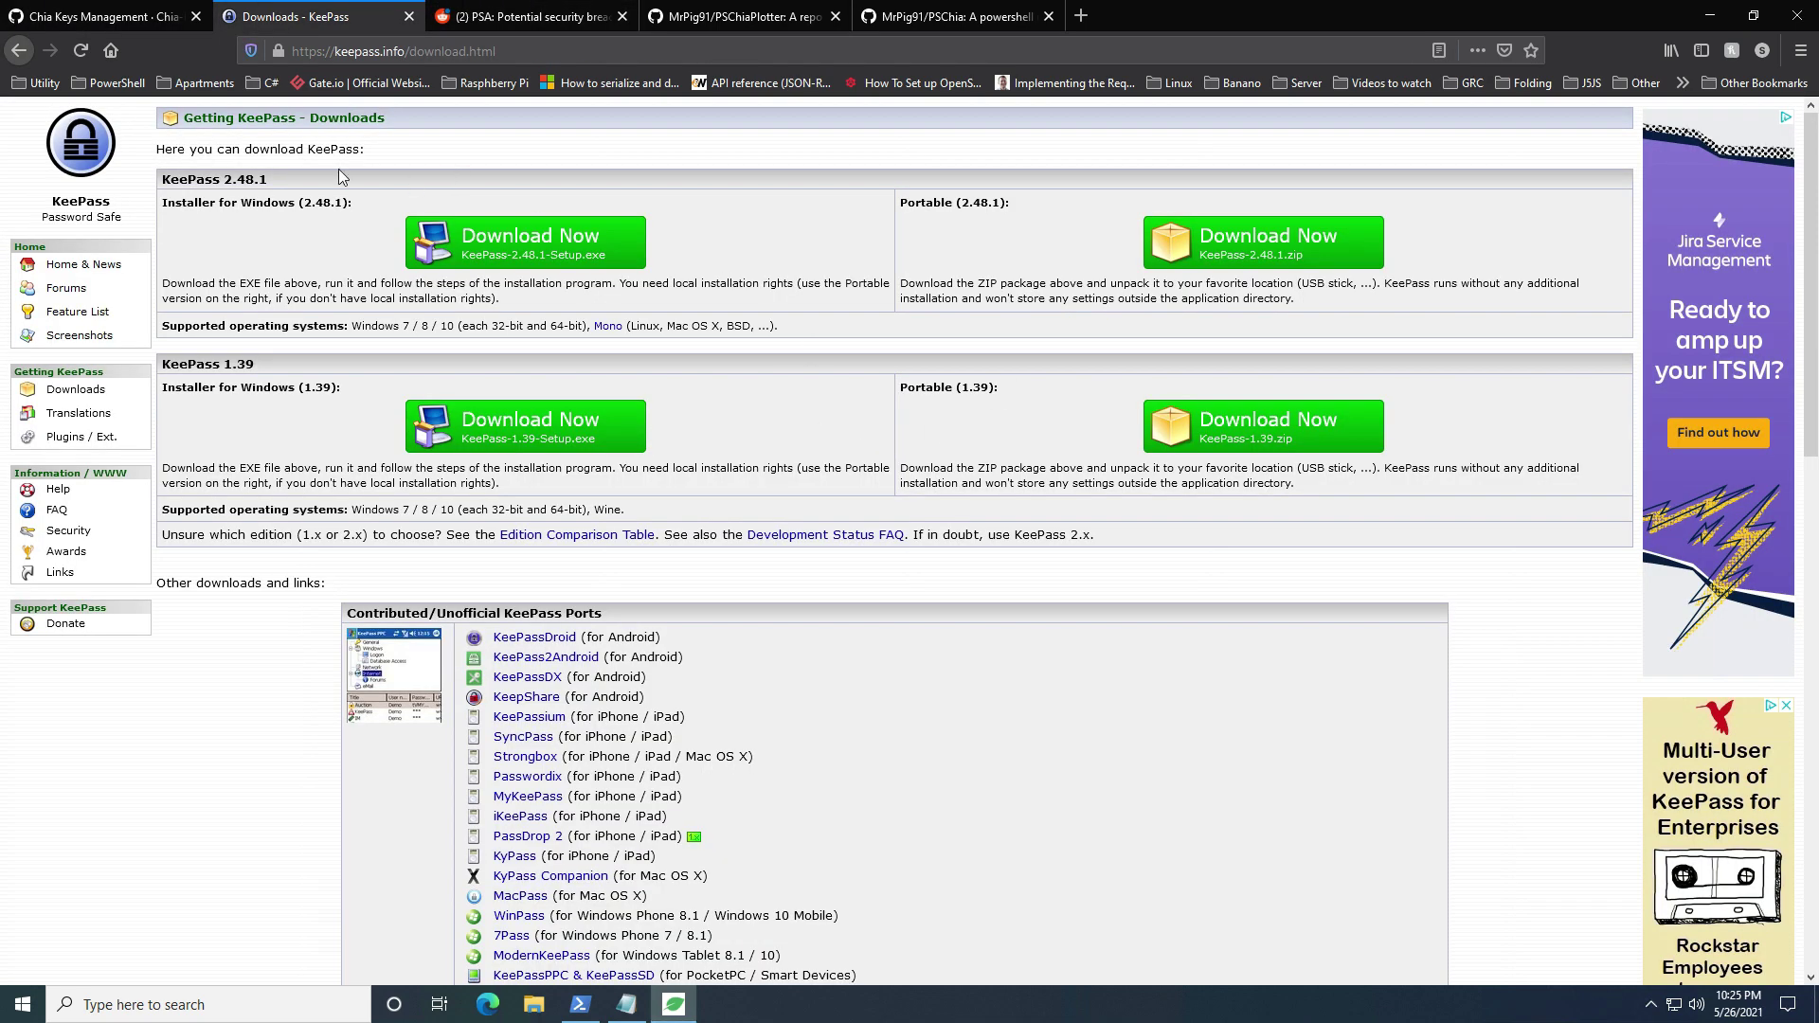
{"action": "double_click", "coordinate": [112, 199]}
{"action": "left_click", "coordinate": [133, 233]}
{"action": "left_click_drag", "start_coordinate": [113, 201], "coordinate": [49, 202]}
{"action": "scroll", "coordinate": [644, 500], "scroll_direction": "down", "scroll_amount": 2}
{"action": "triple_click", "coordinate": [606, 419]}
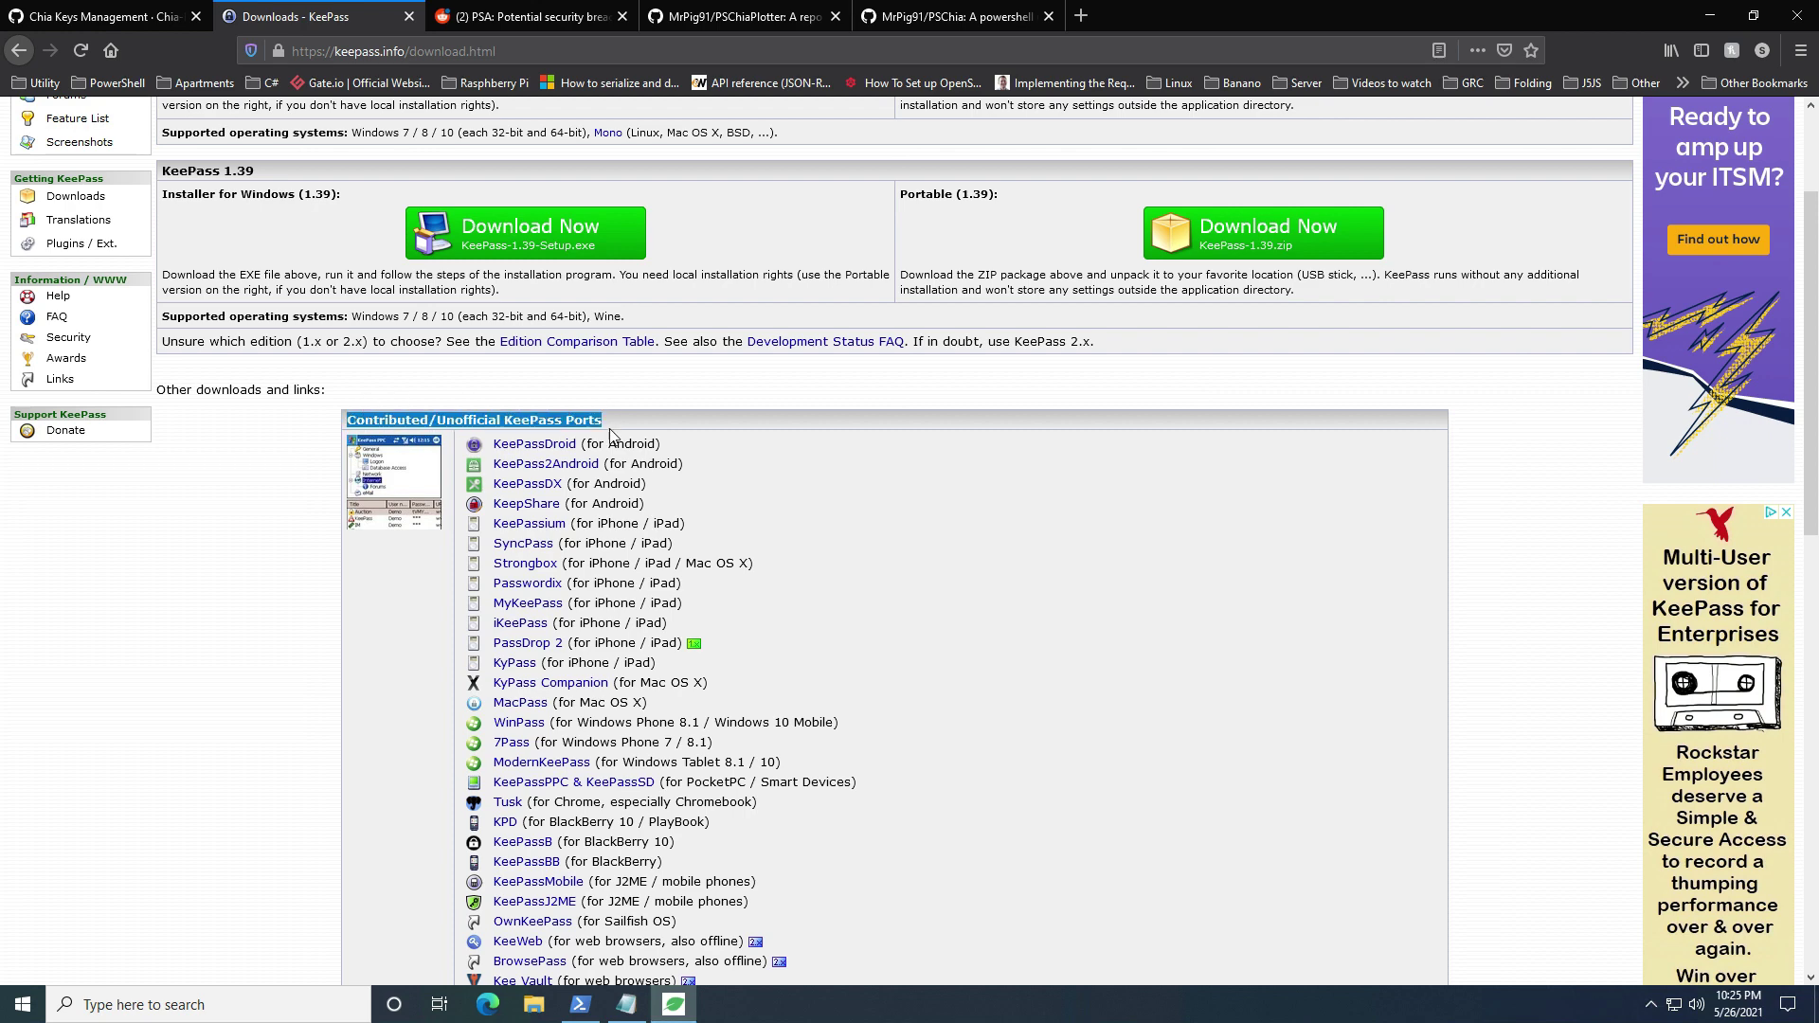
{"action": "scroll", "coordinate": [587, 398], "scroll_direction": "up", "scroll_amount": 2}
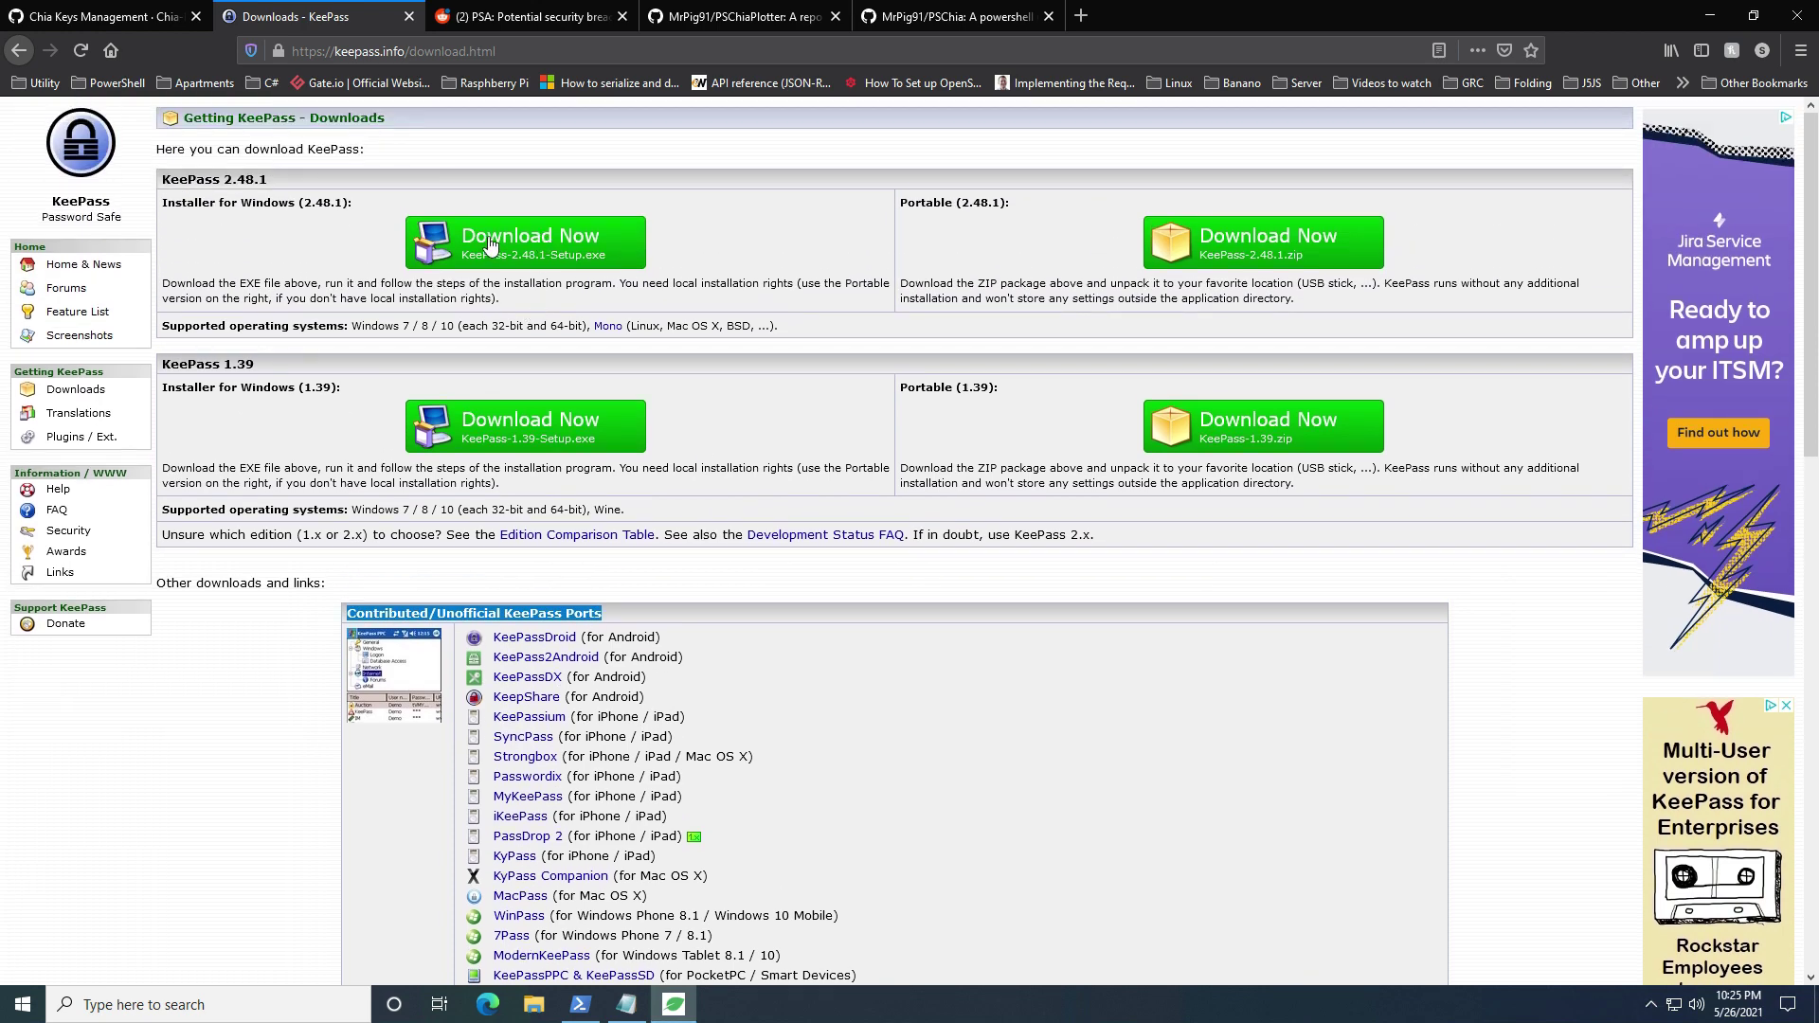
Return to the Chia Keys Management wiki and review the "2 keys (farming key + cold storage key)" heading and the chia keys generate step
{"action": "left_click", "coordinate": [94, 17]}
{"action": "scroll", "coordinate": [889, 514], "scroll_direction": "up", "scroll_amount": 6}
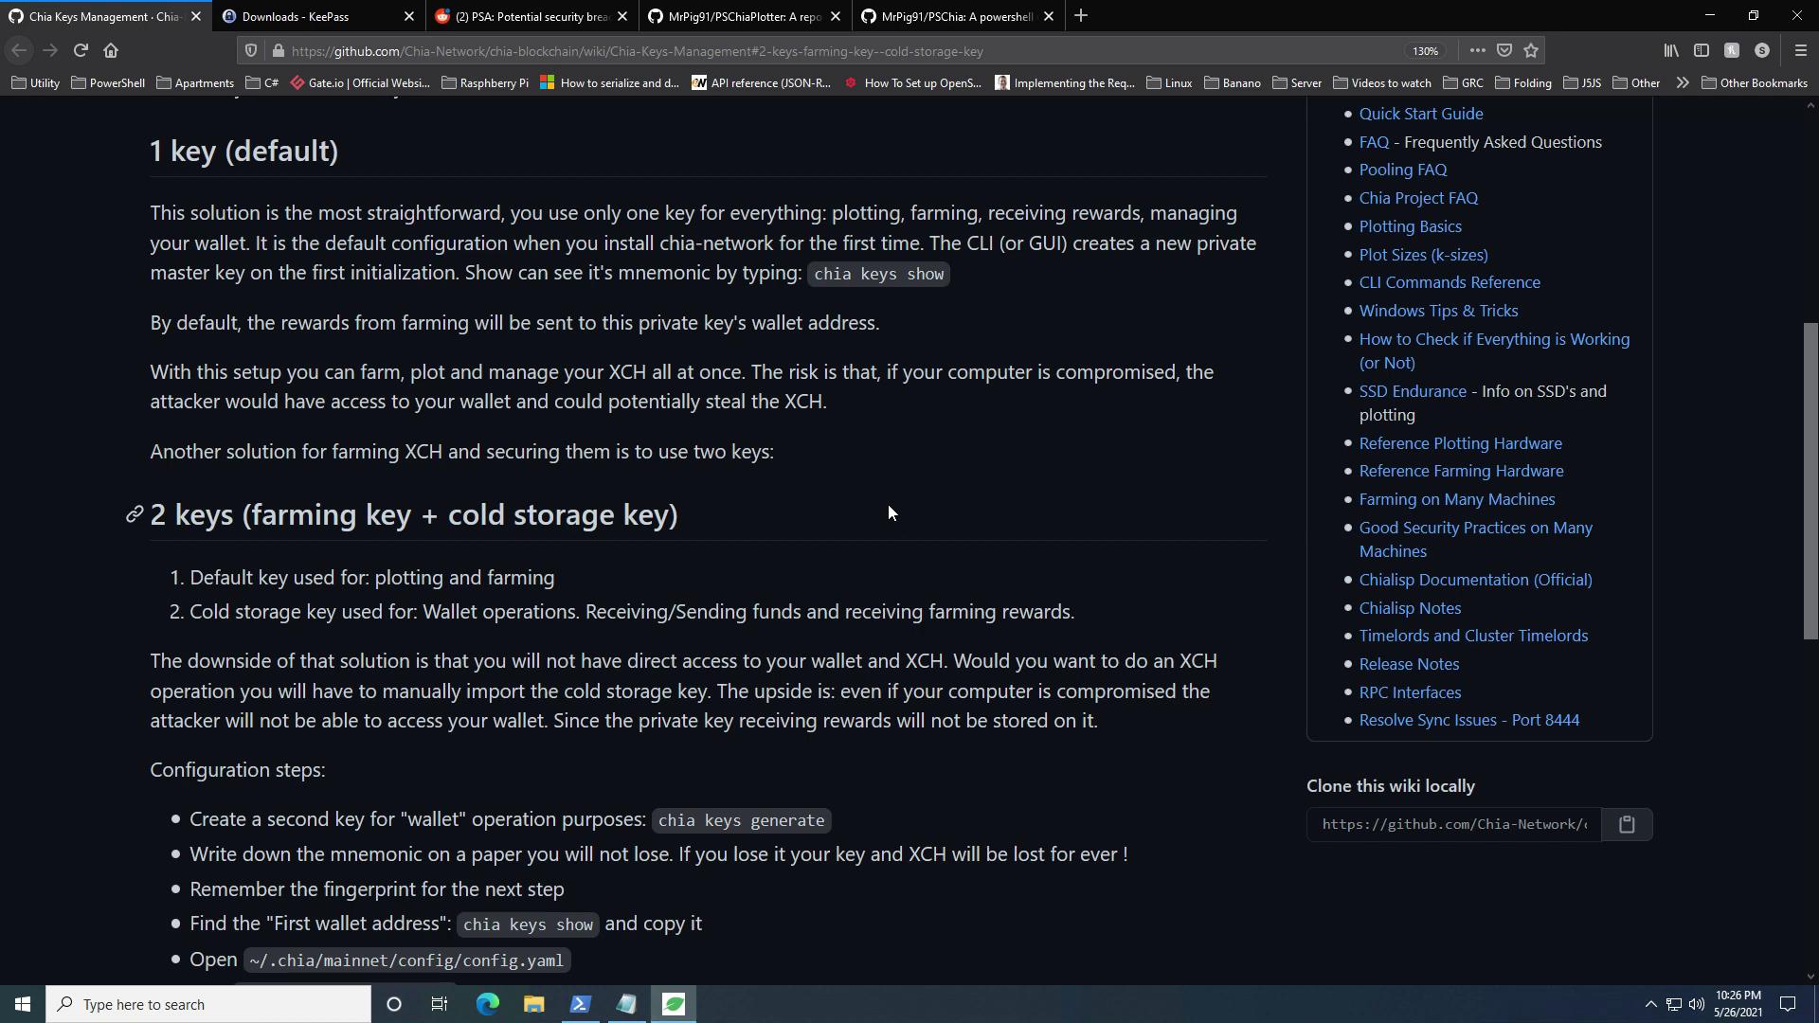
{"action": "left_click_drag", "start_coordinate": [680, 516], "coordinate": [152, 516]}
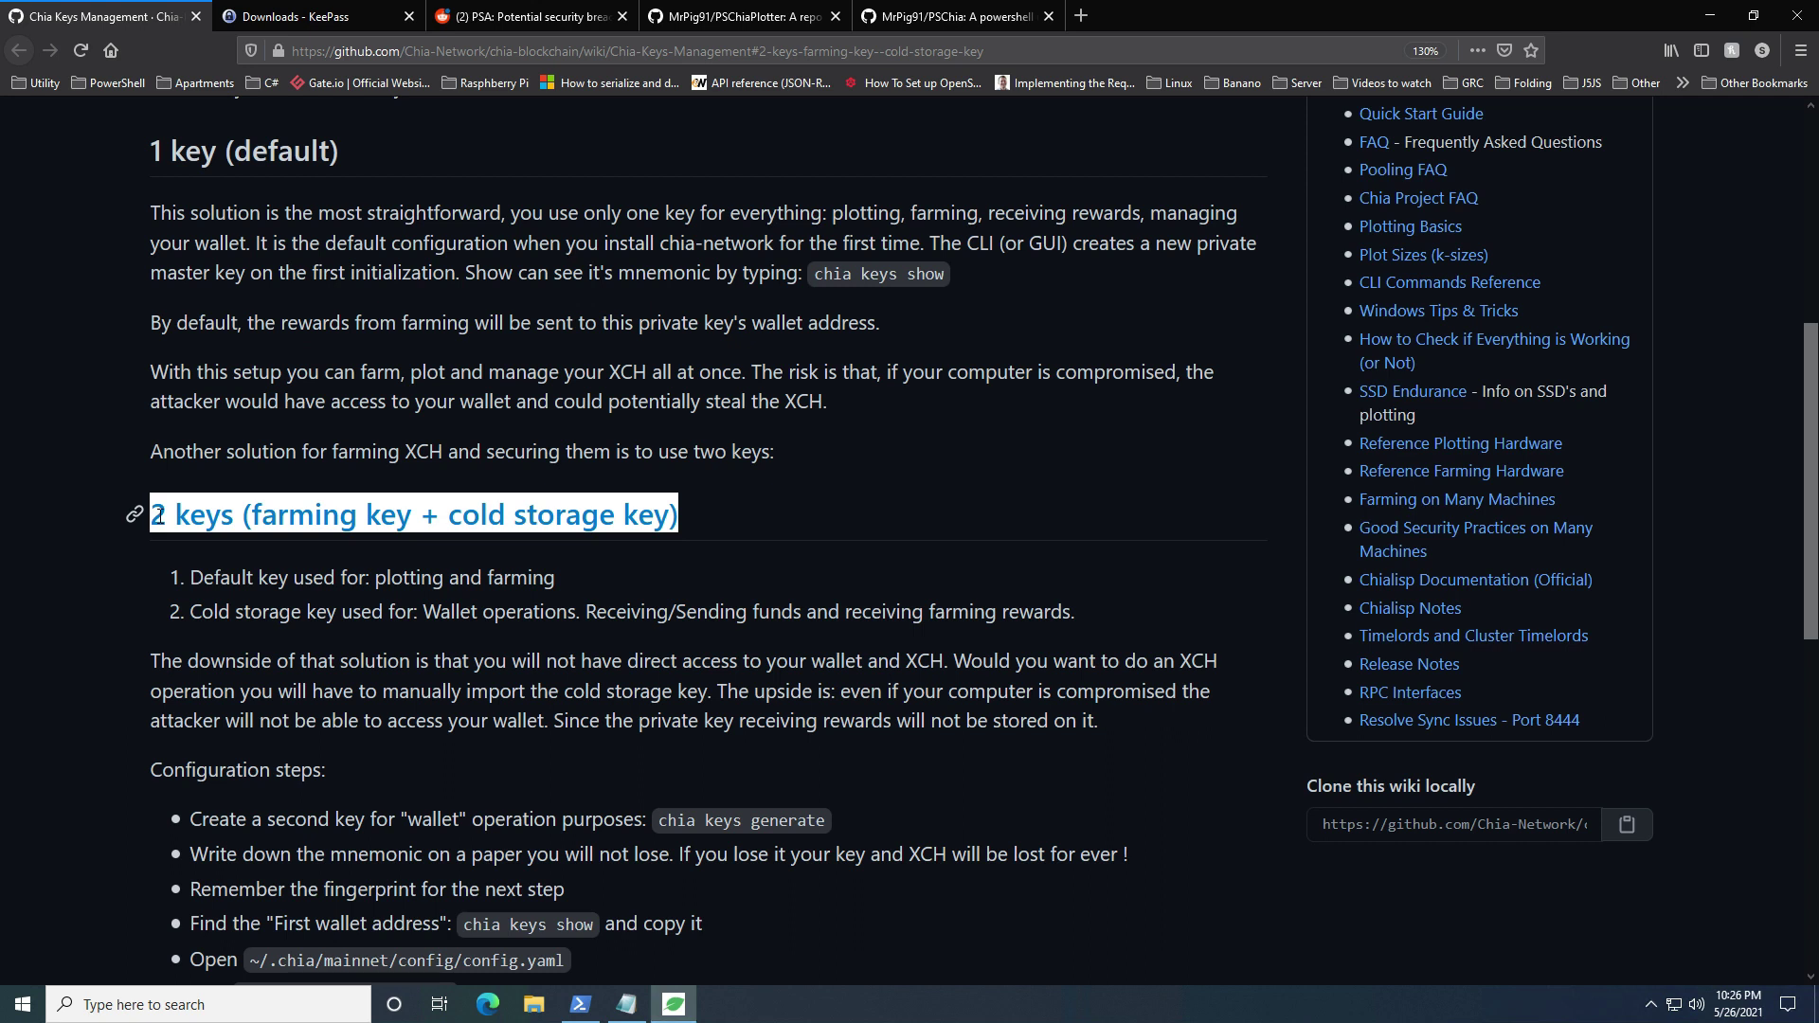
{"action": "left_click", "coordinate": [718, 823]}
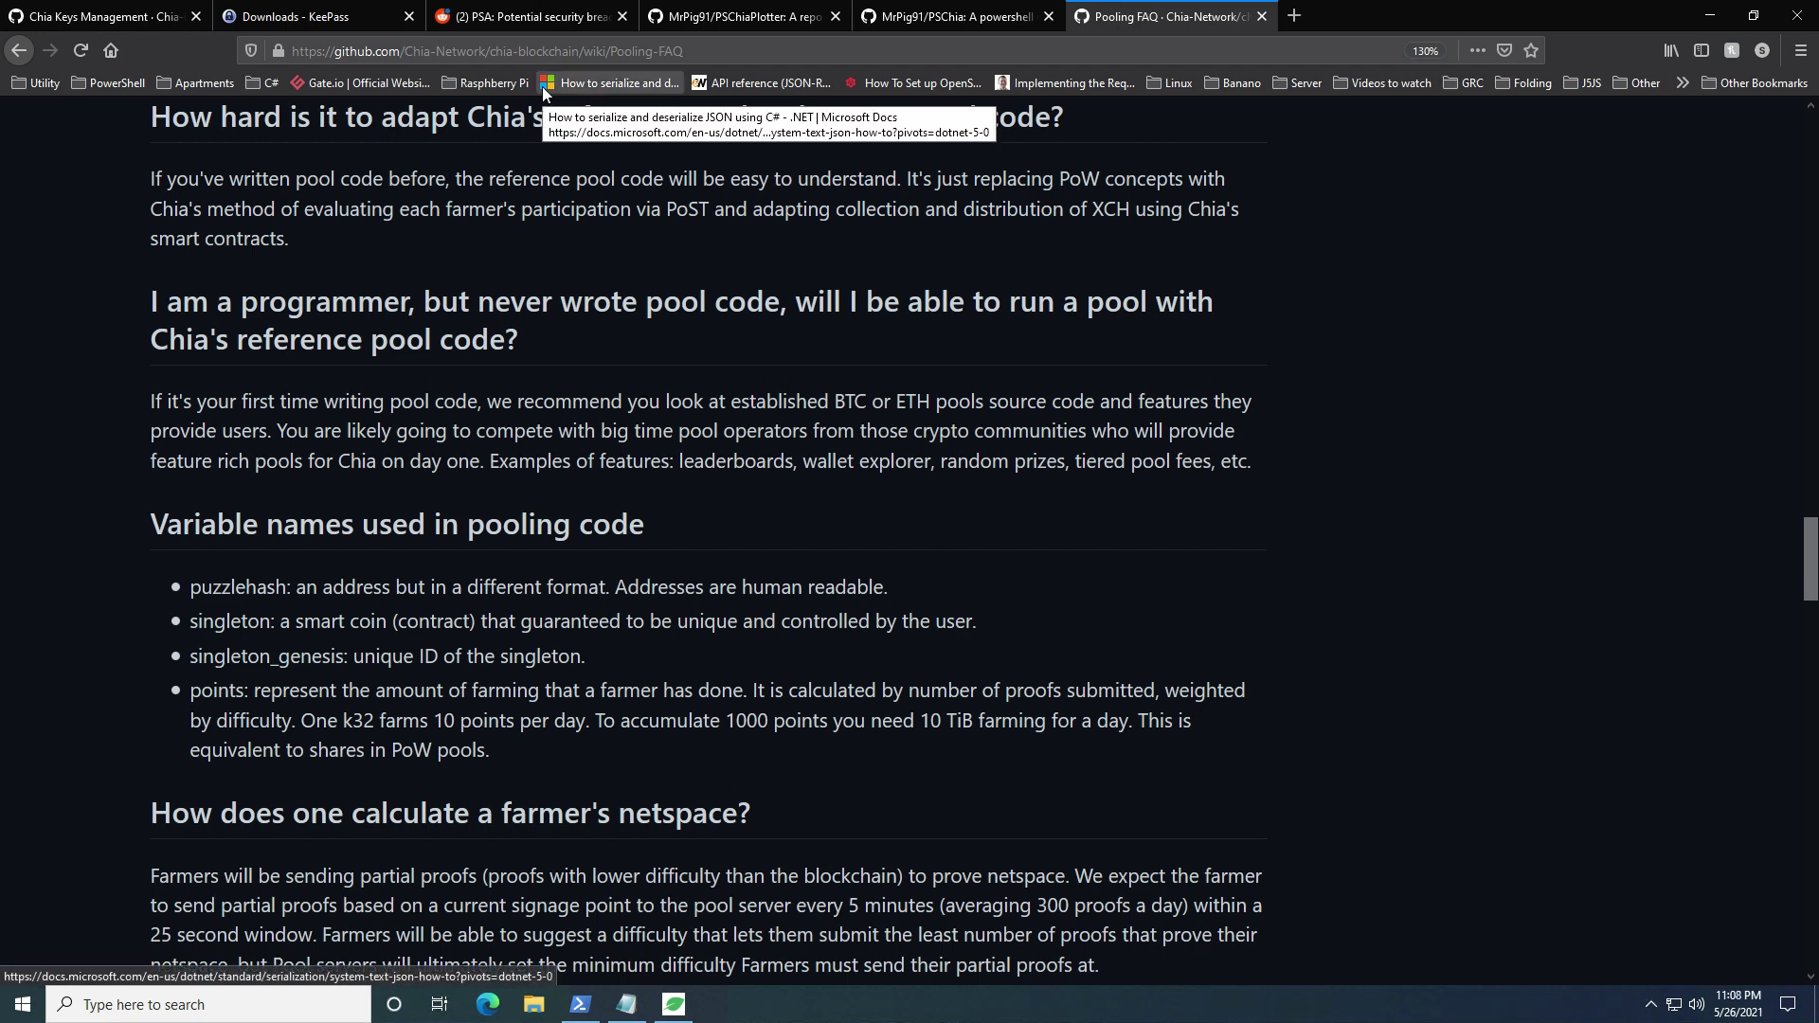
Browse the Private and Public script folders of the PSChiaPlotter repository on GitHub, and go back to the repository root
{"action": "left_click", "coordinate": [739, 17]}
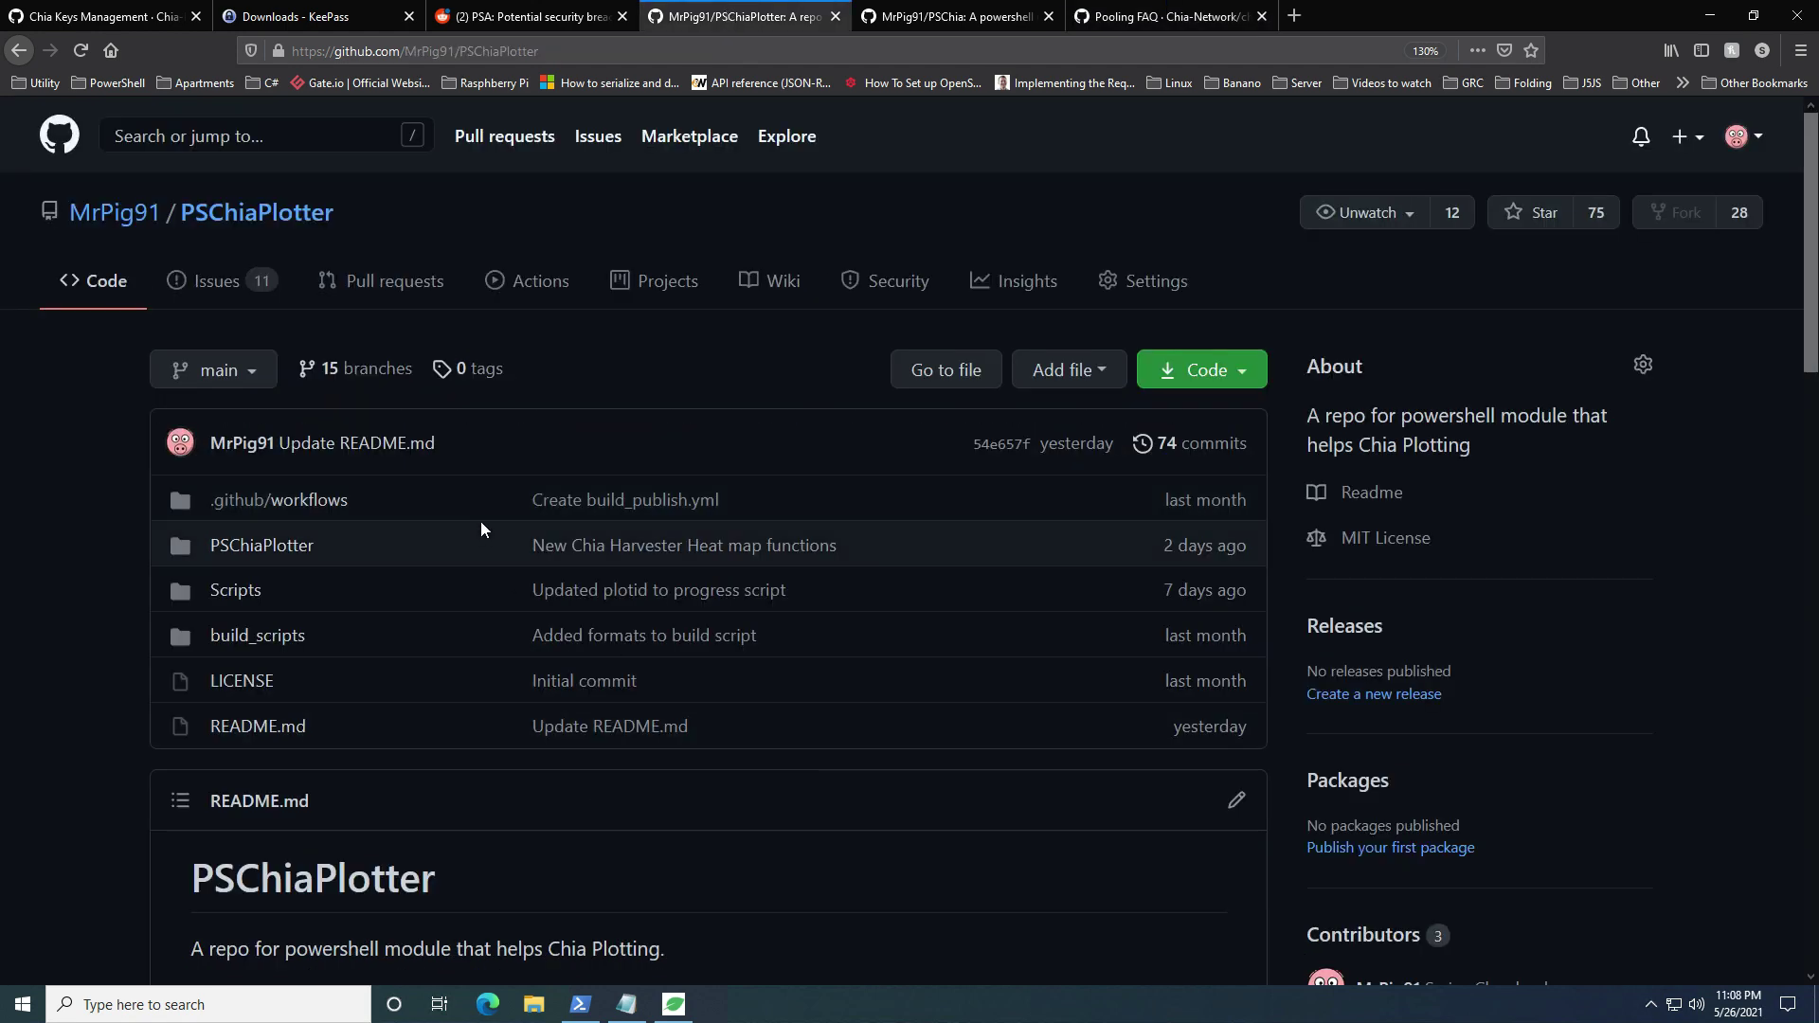
{"action": "left_click", "coordinate": [242, 550]}
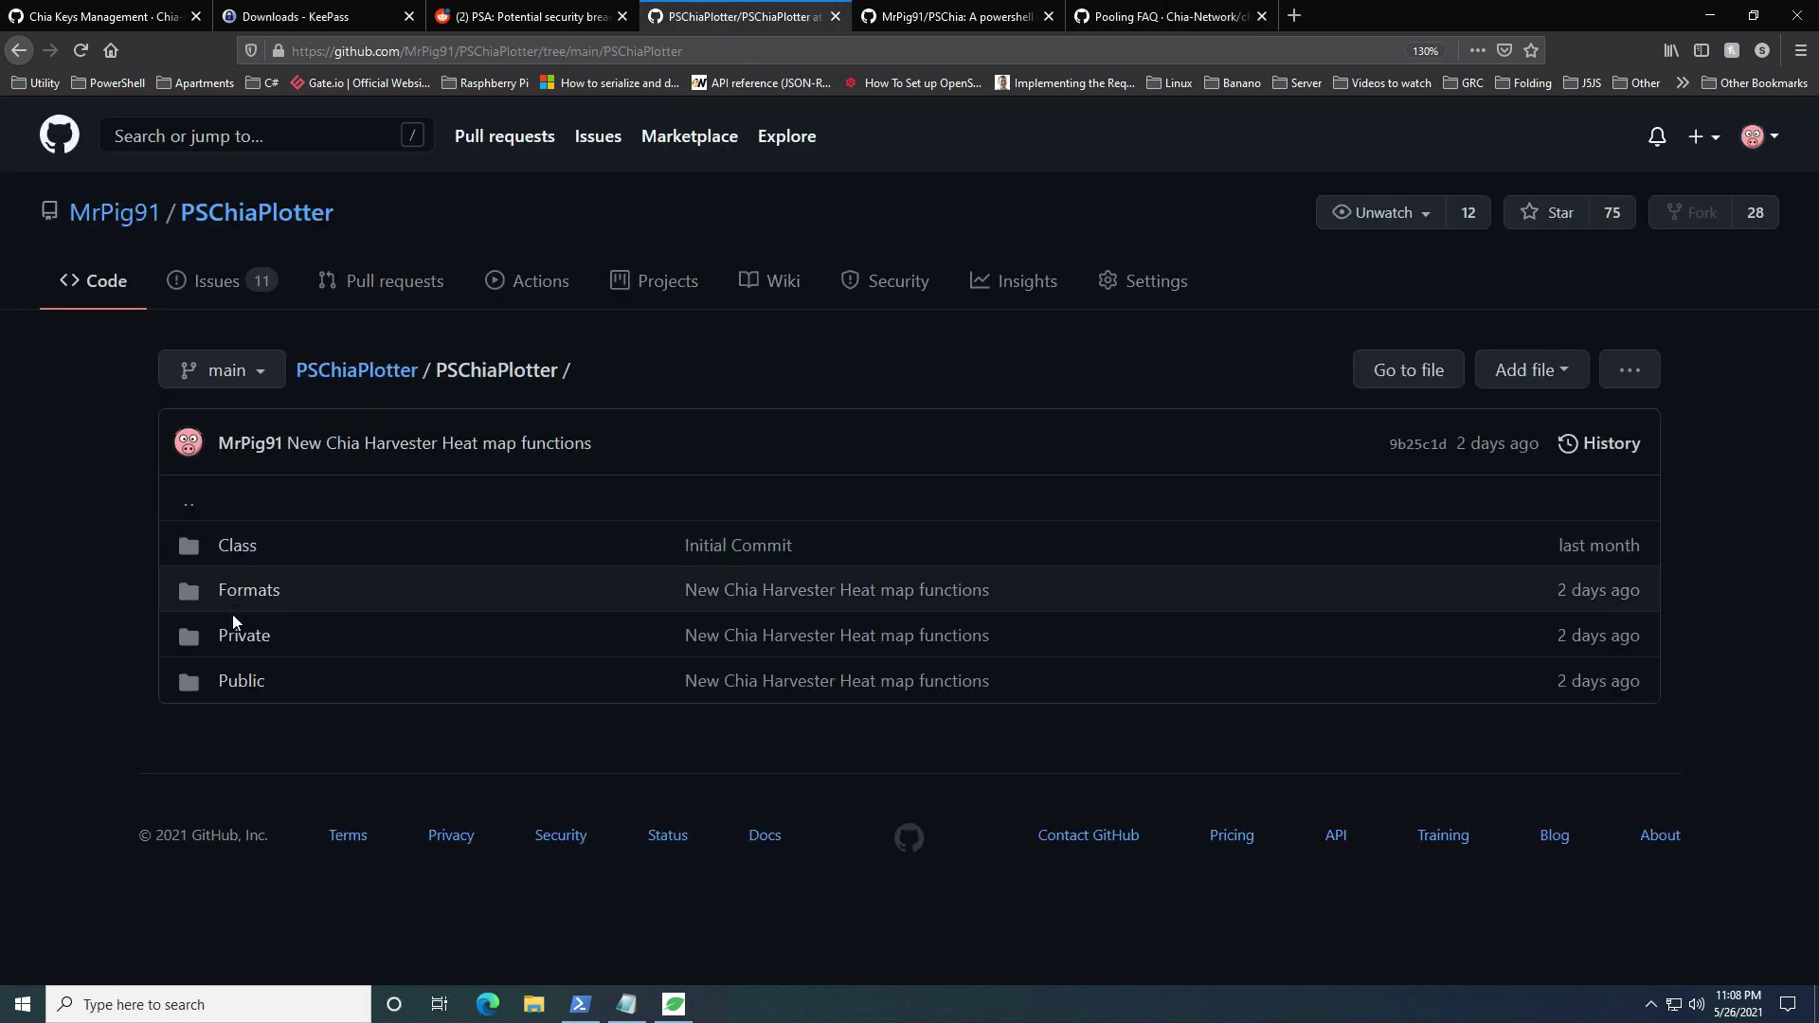
{"action": "left_click", "coordinate": [232, 638]}
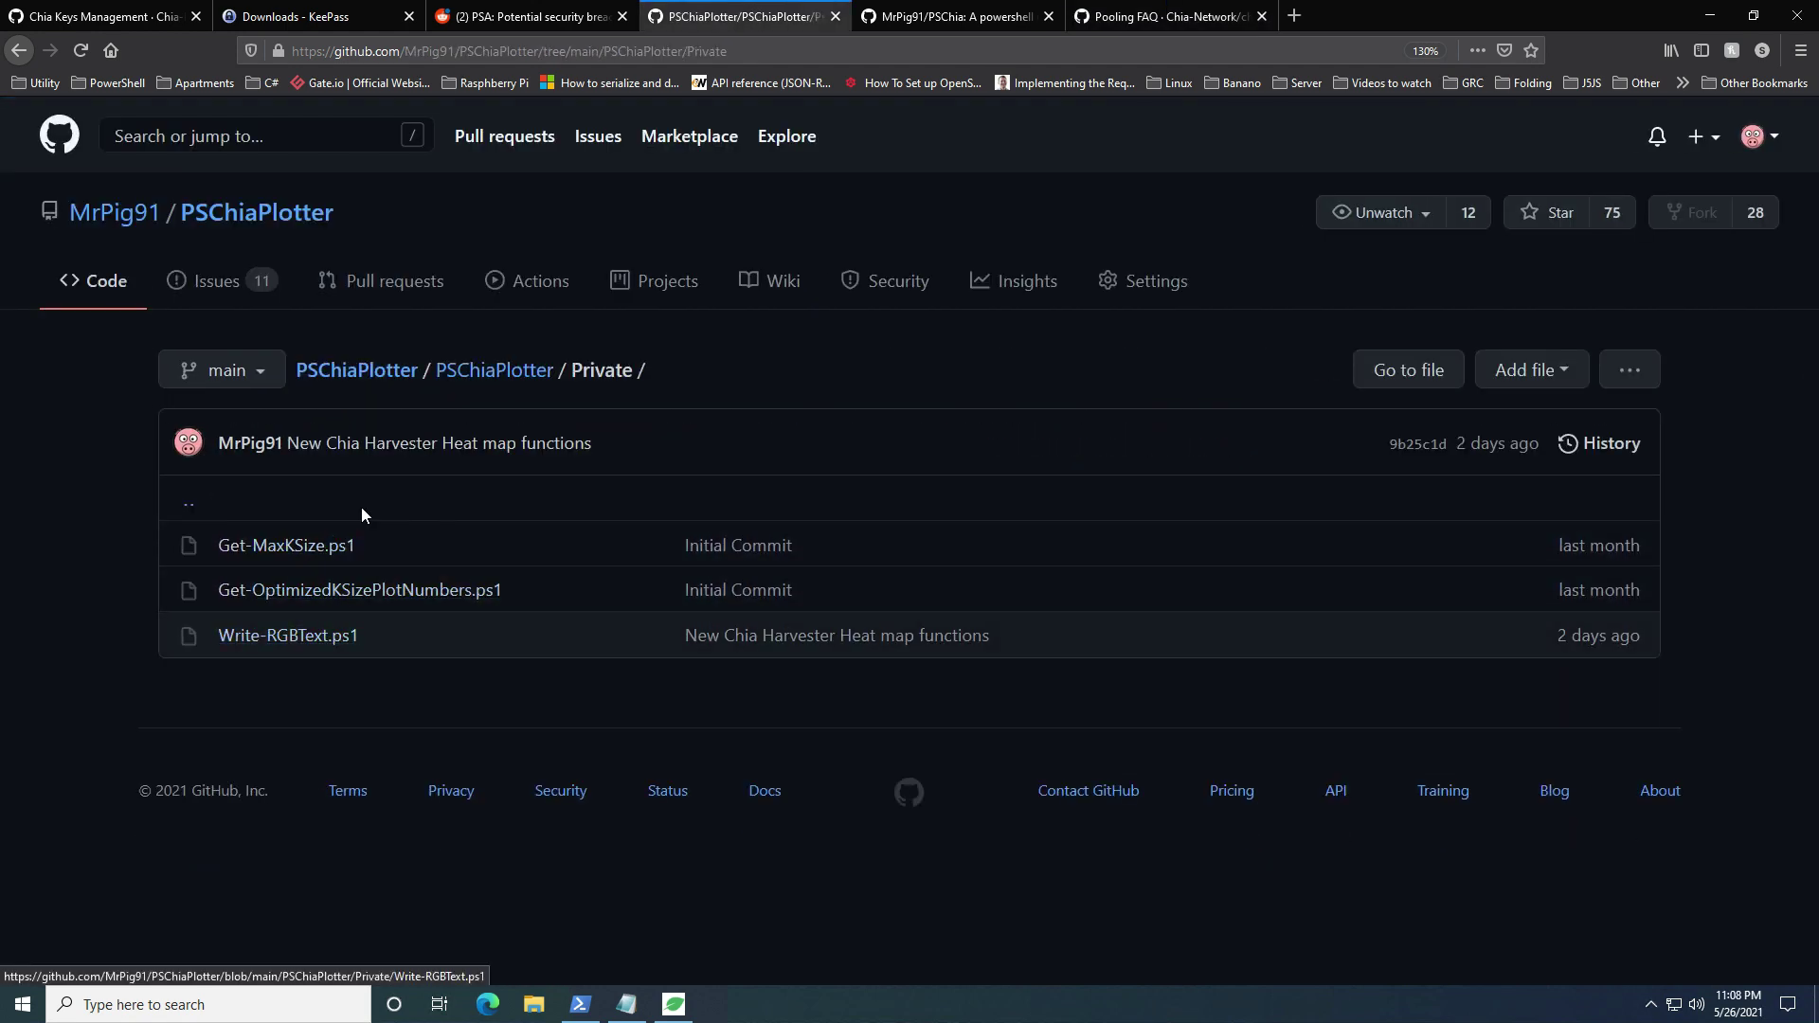
{"action": "left_click", "coordinate": [494, 371]}
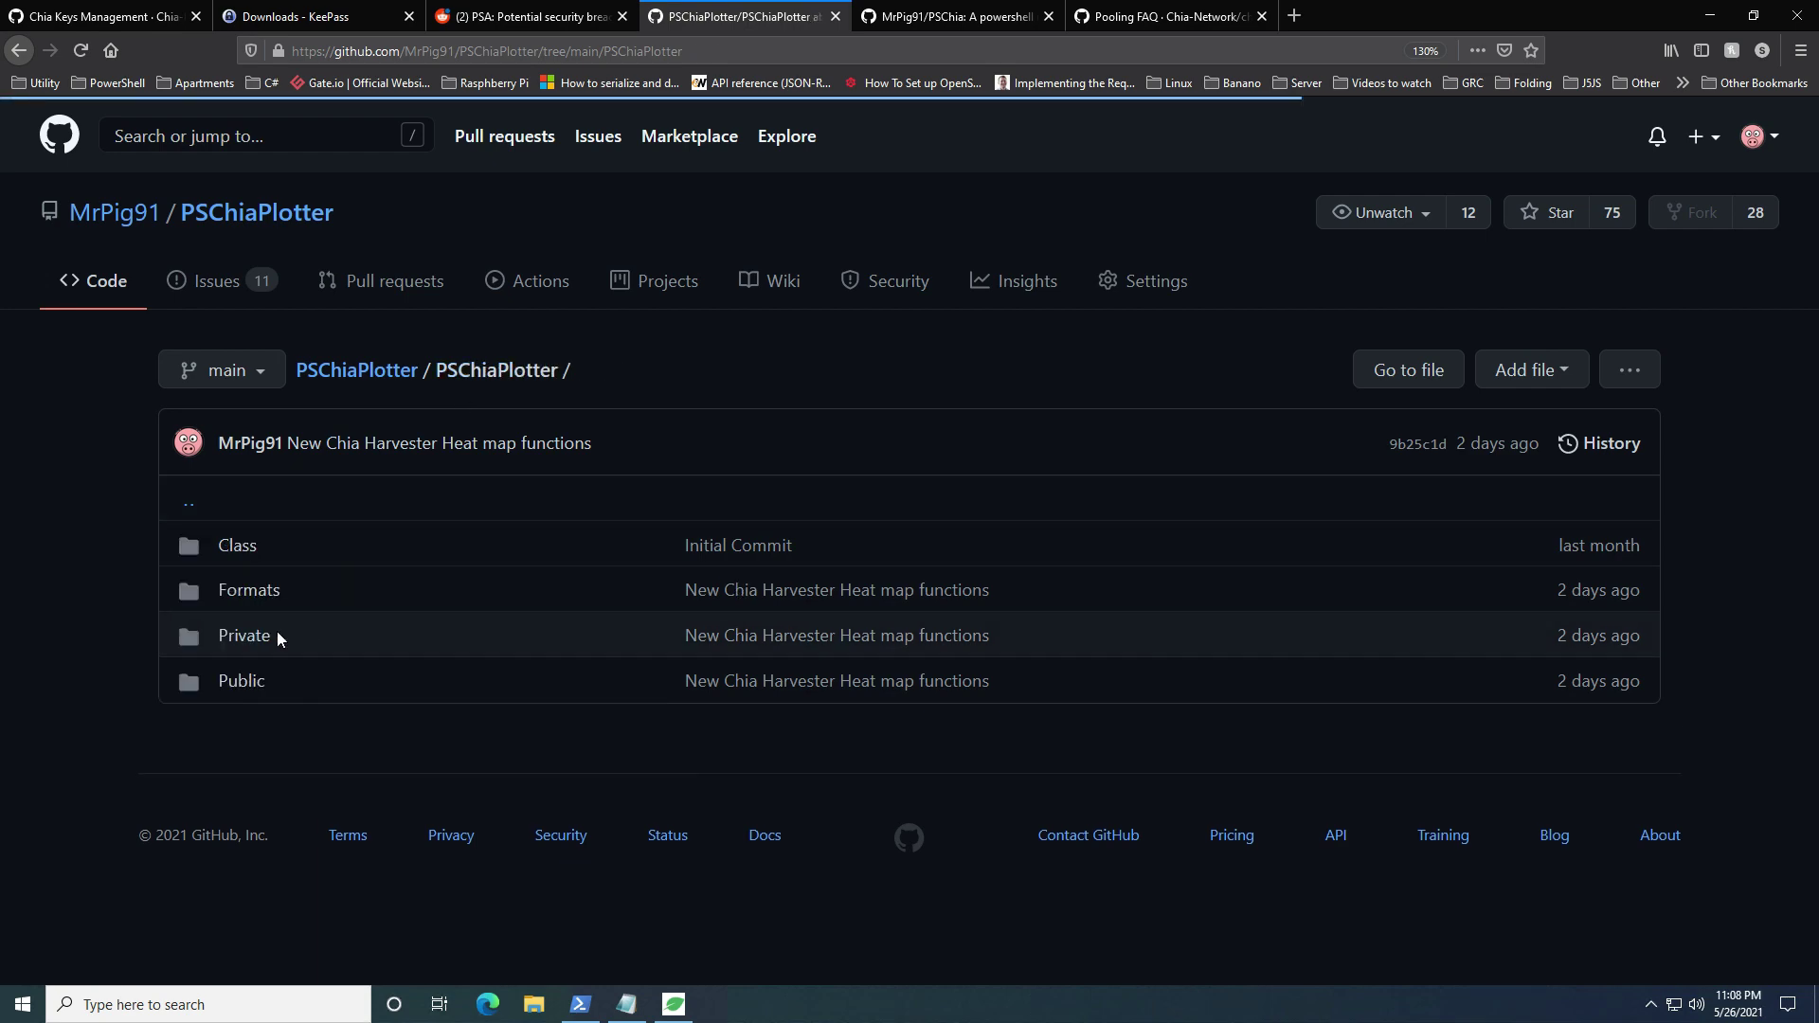
{"action": "left_click", "coordinate": [238, 683]}
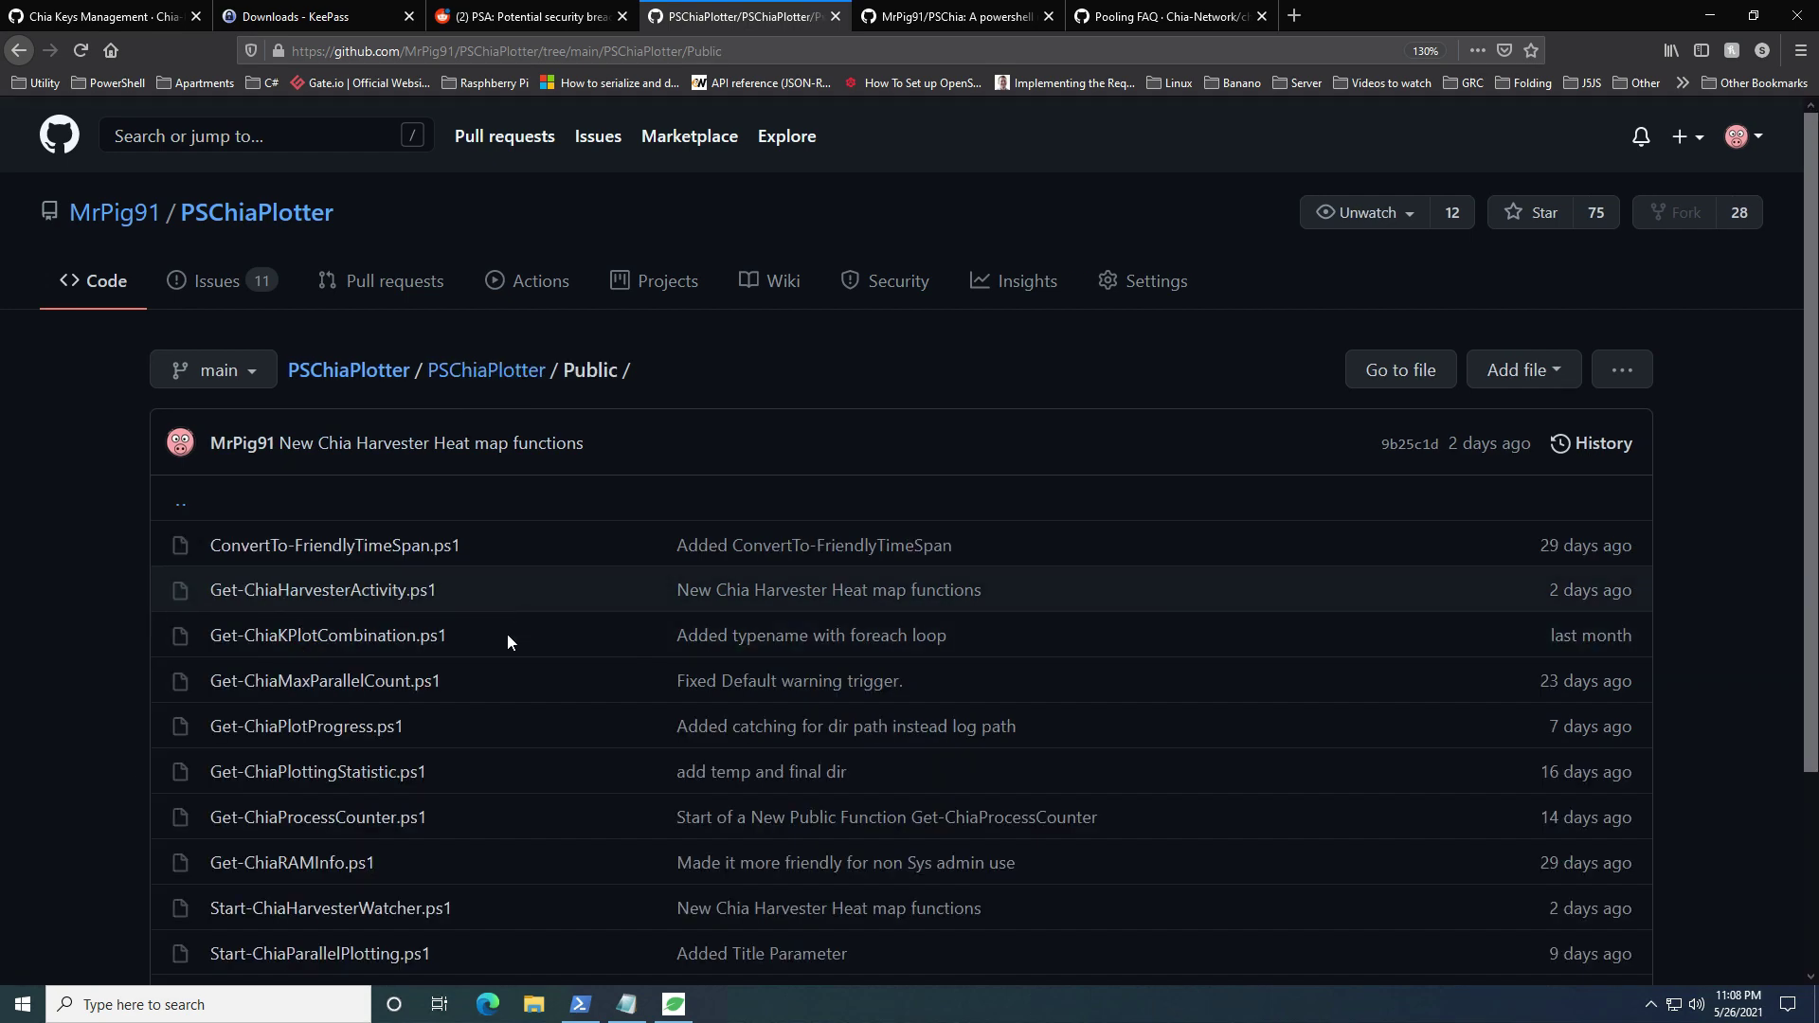
{"action": "scroll", "coordinate": [508, 634], "scroll_direction": "down", "scroll_amount": 3}
{"action": "scroll", "coordinate": [438, 691], "scroll_direction": "up", "scroll_amount": 2}
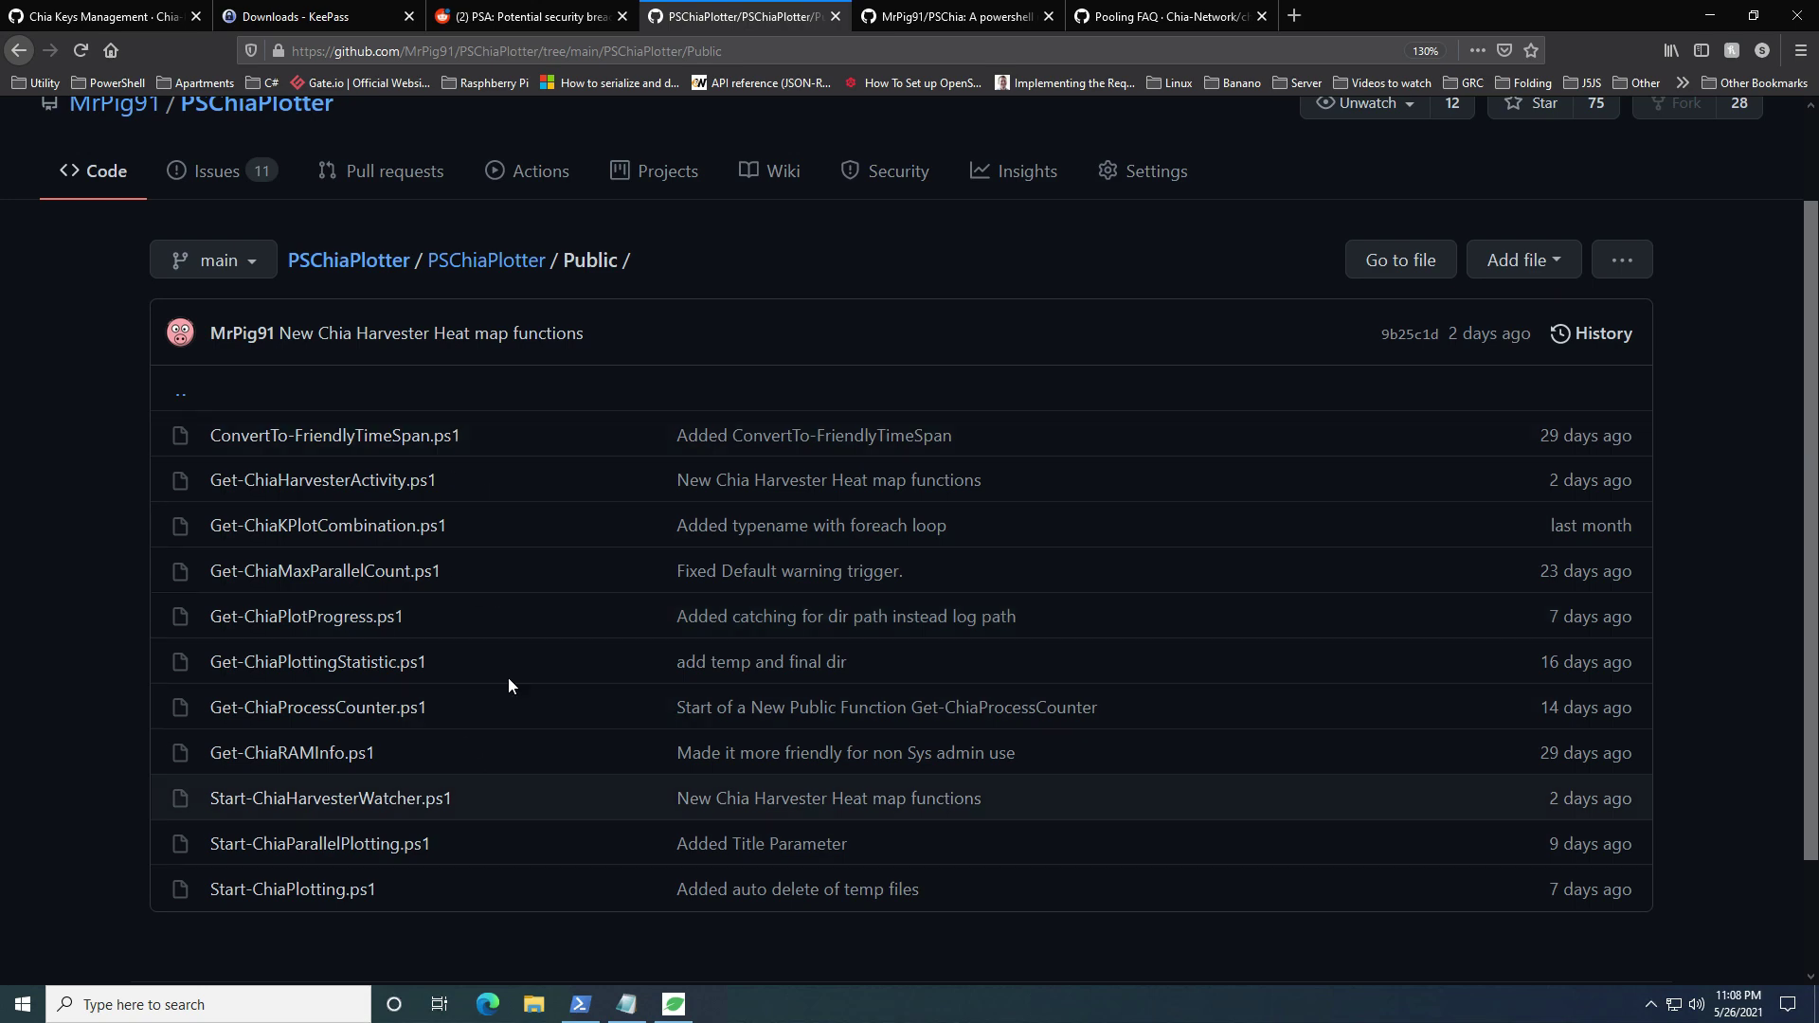
{"action": "left_click", "coordinate": [327, 270]}
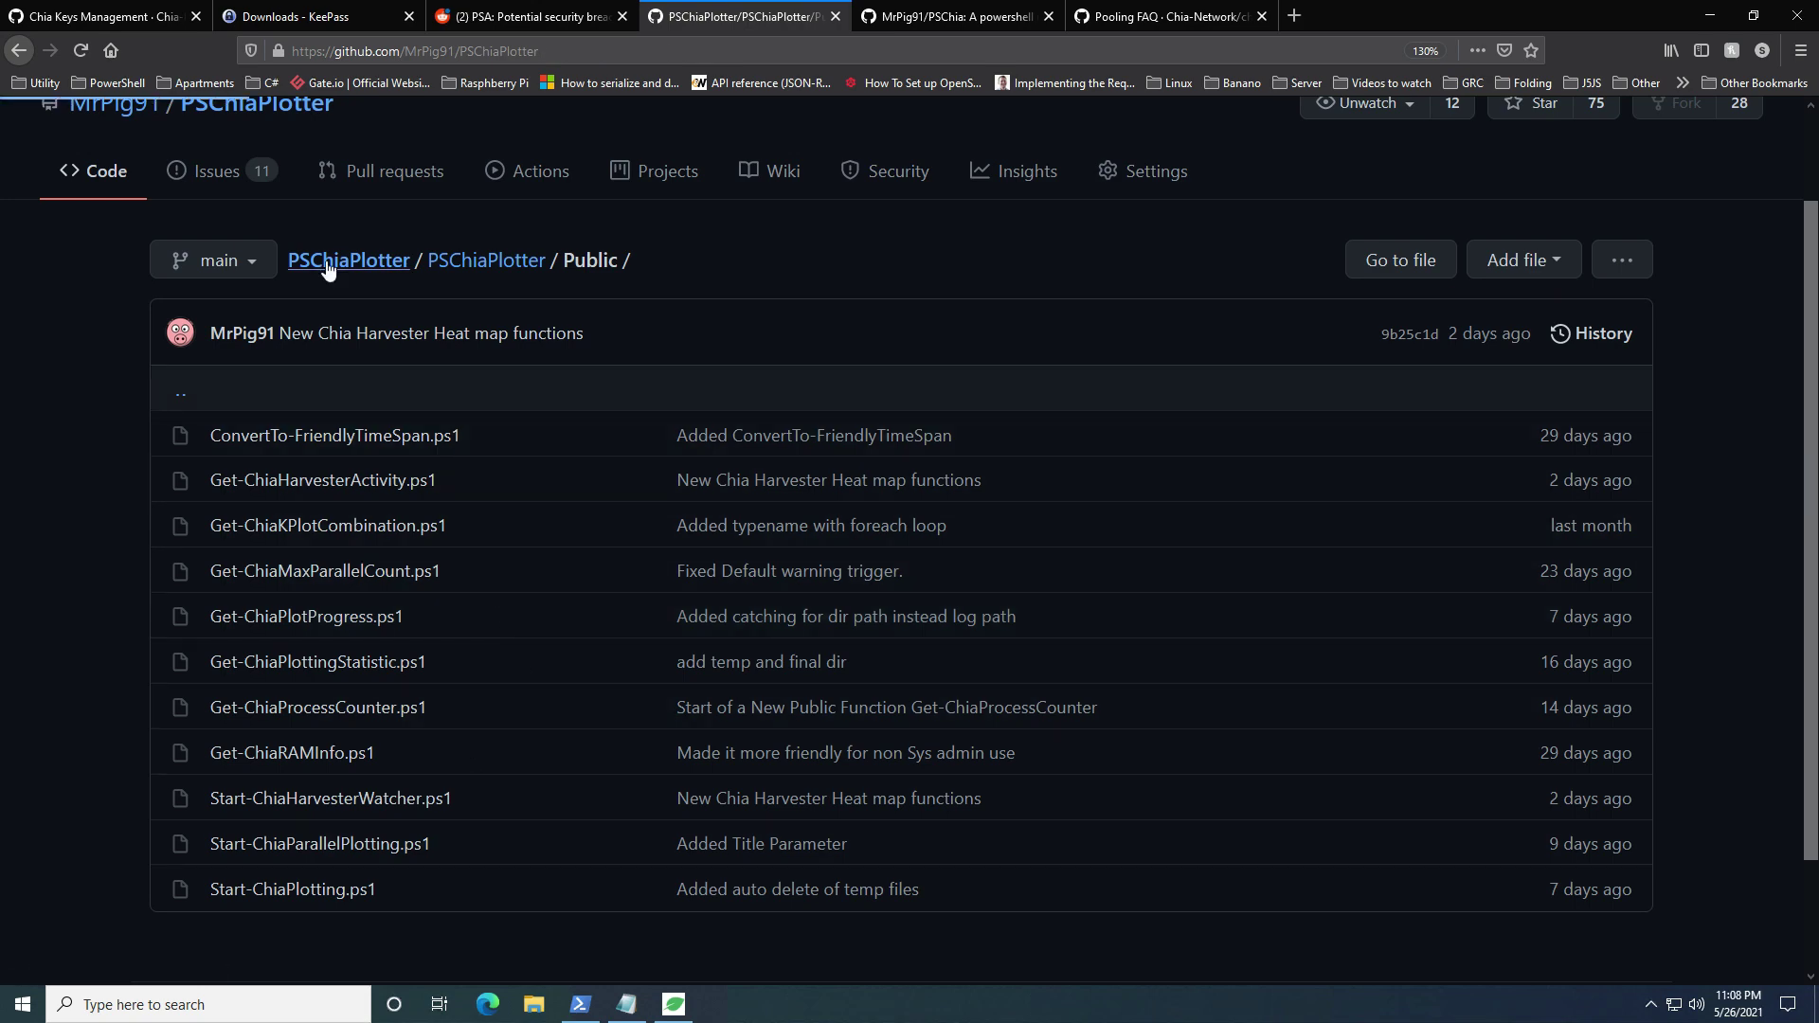